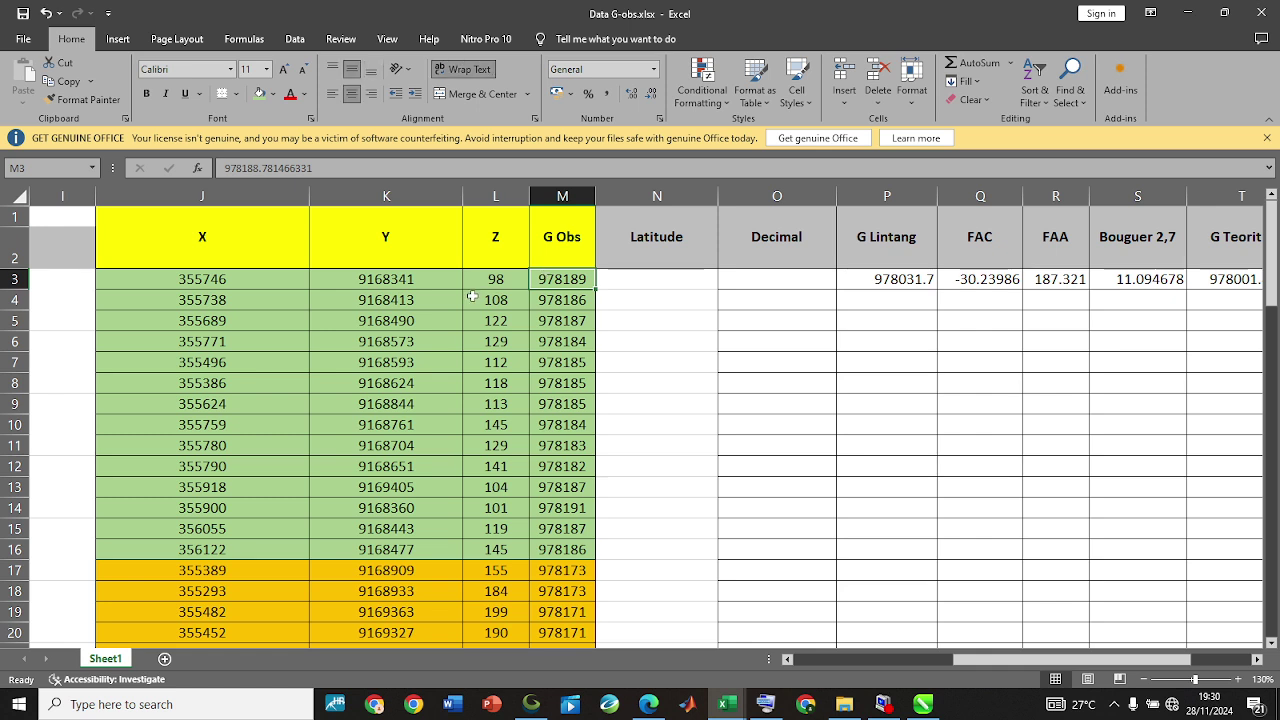
# Examine the X, Y, Z and G Obs data columns, the ABL column and the G Lintang formula in row 3.
pyautogui.moveTo(497, 283)
pyautogui.mouseDown()
pyautogui.moveTo(485, 590)
pyautogui.moveTo(496, 284)
pyautogui.mouseUp()
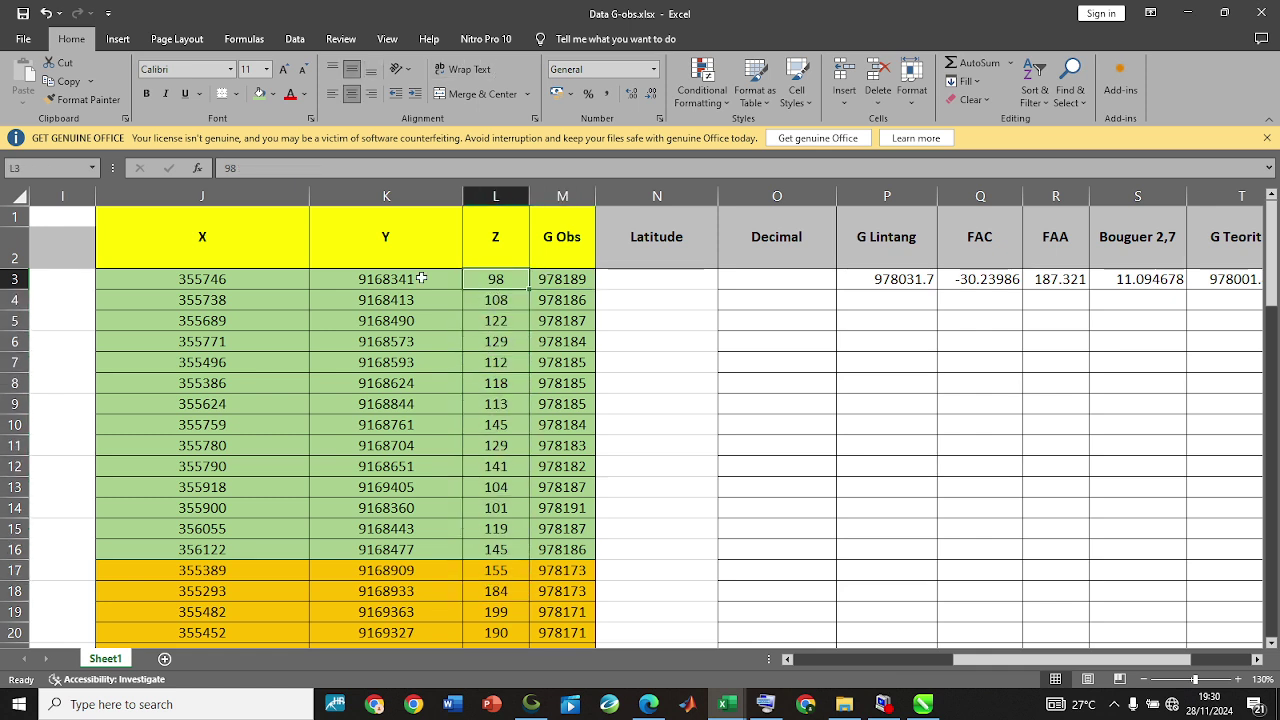
pyautogui.moveTo(200, 279); pyautogui.dragTo(470, 362)
pyautogui.click(557, 236)
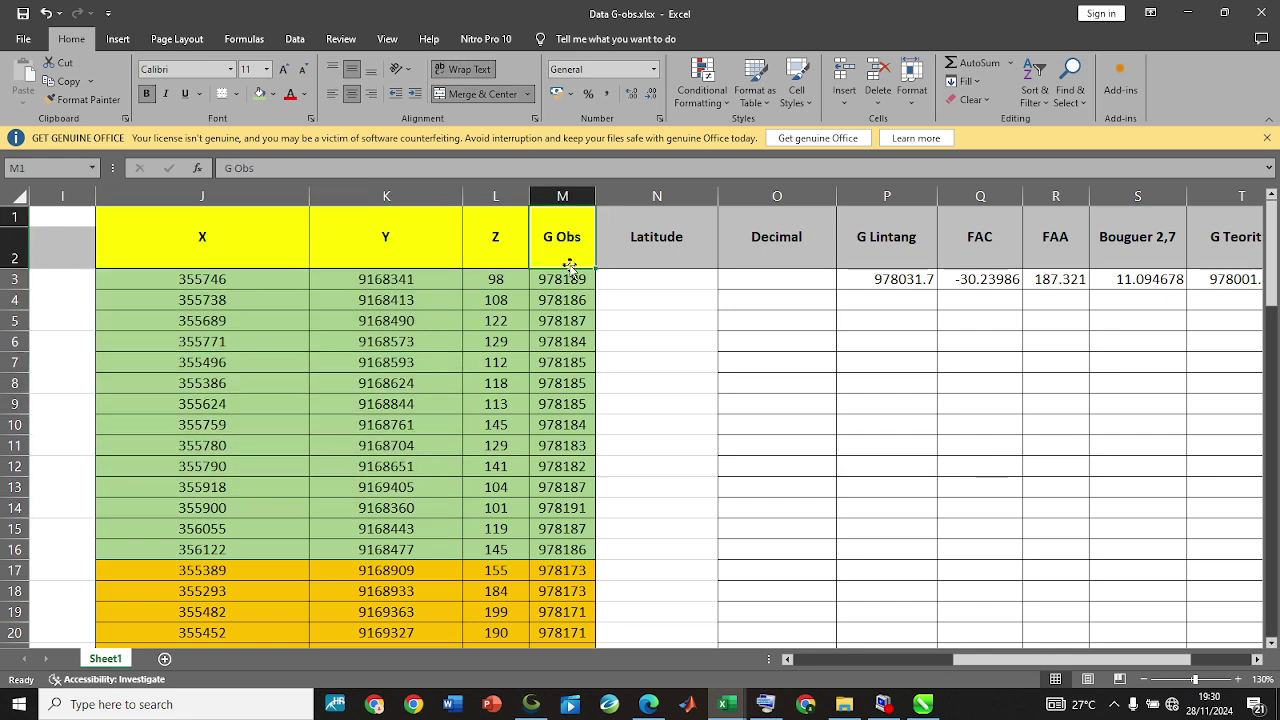
pyautogui.moveTo(1017, 647); pyautogui.dragTo(1131, 621)
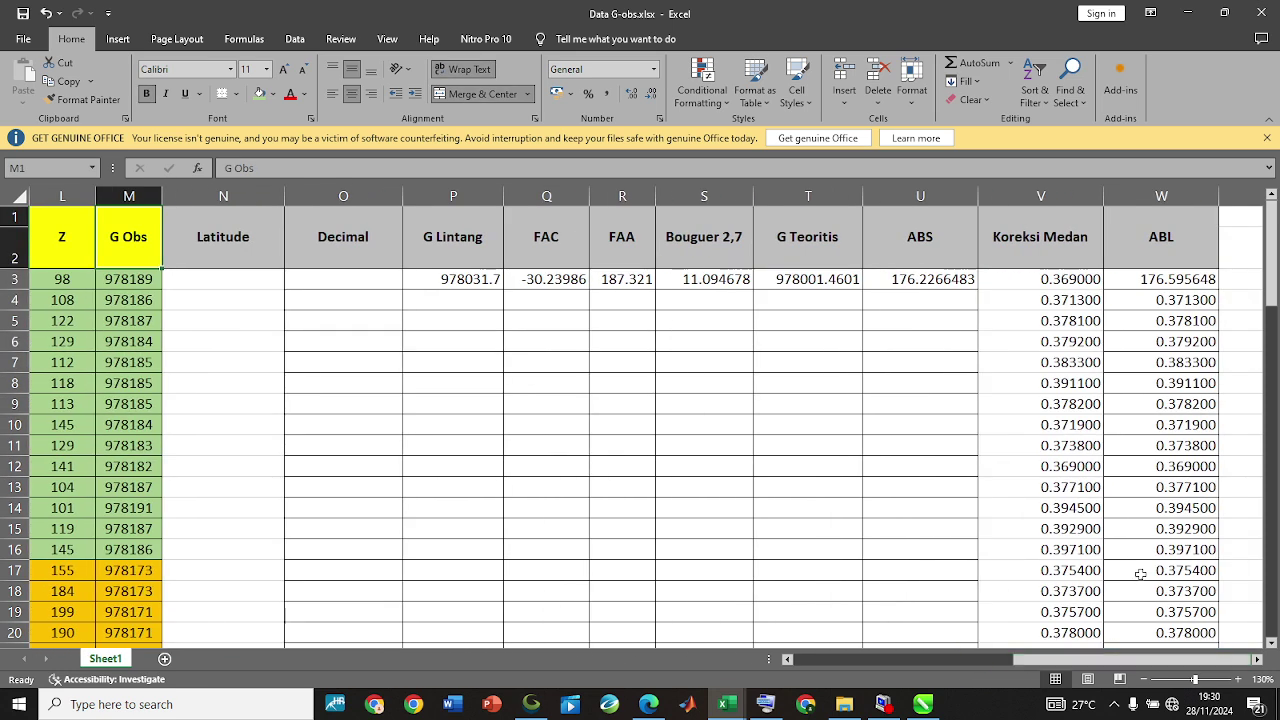
pyautogui.click(1166, 250)
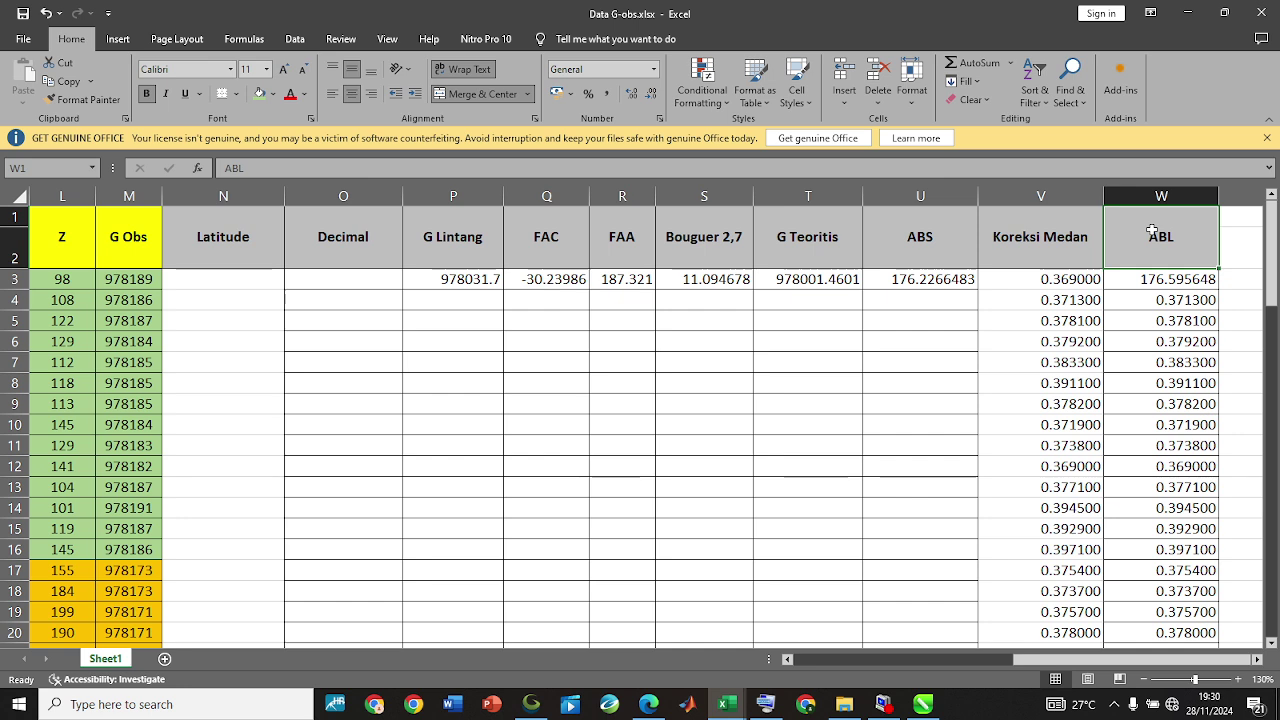
pyautogui.click(1169, 283)
pyautogui.click(1157, 232)
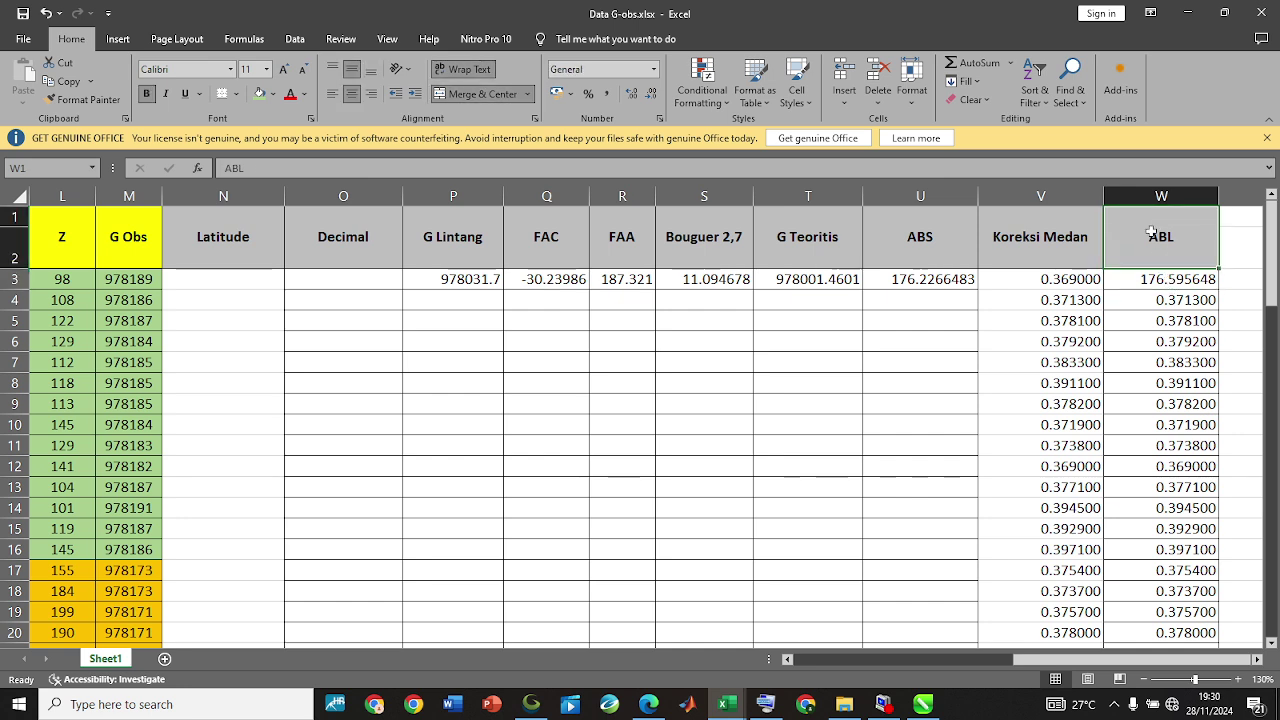
pyautogui.click(1136, 299)
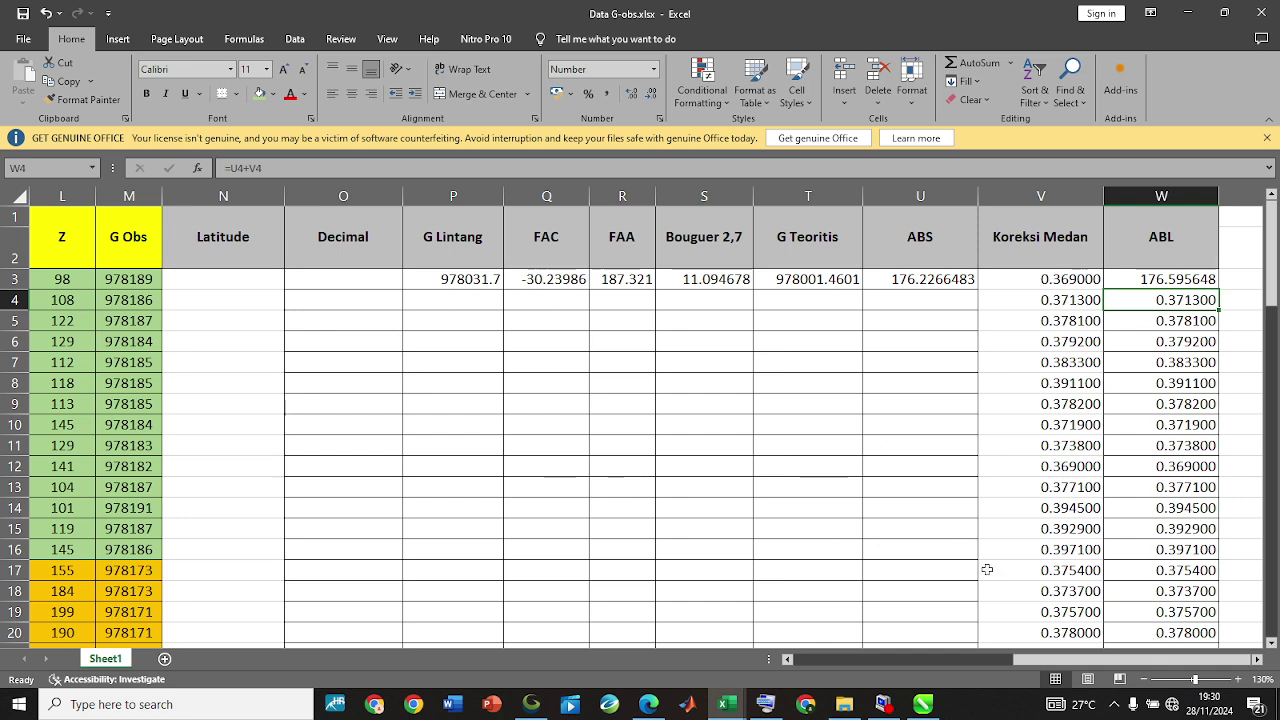
pyautogui.moveTo(1075, 660); pyautogui.dragTo(1012, 676)
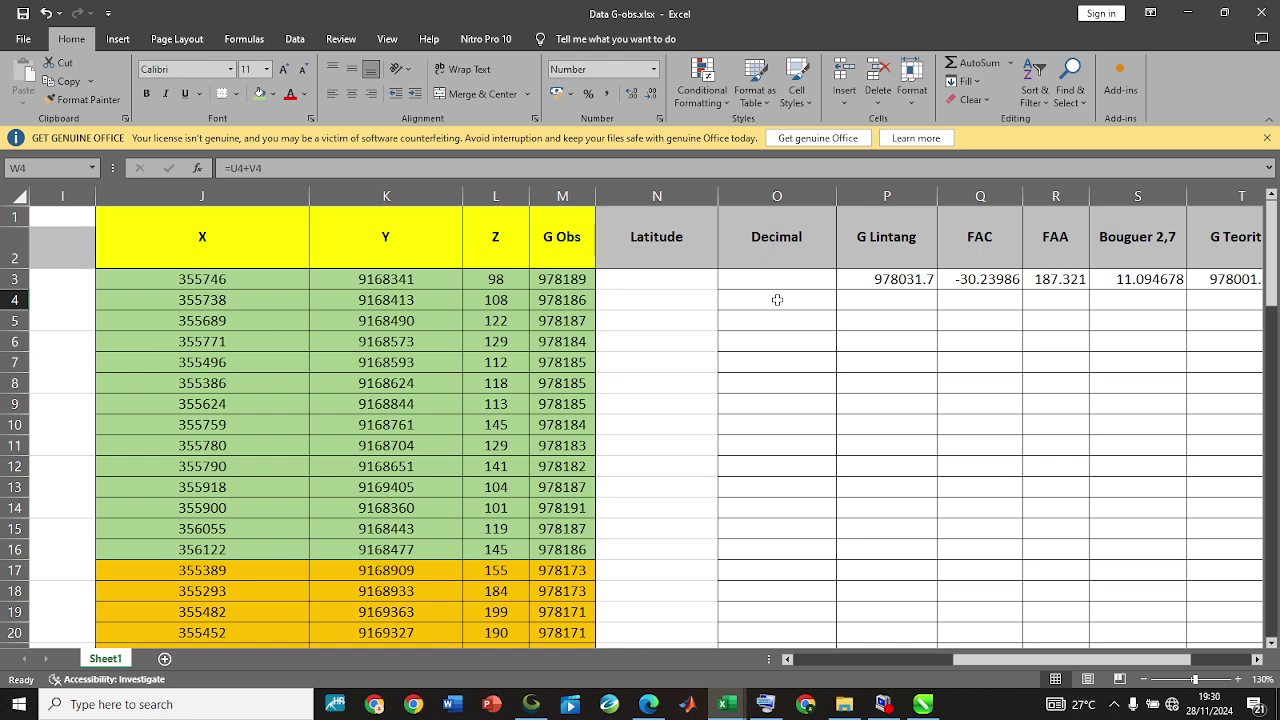
pyautogui.click(893, 283)
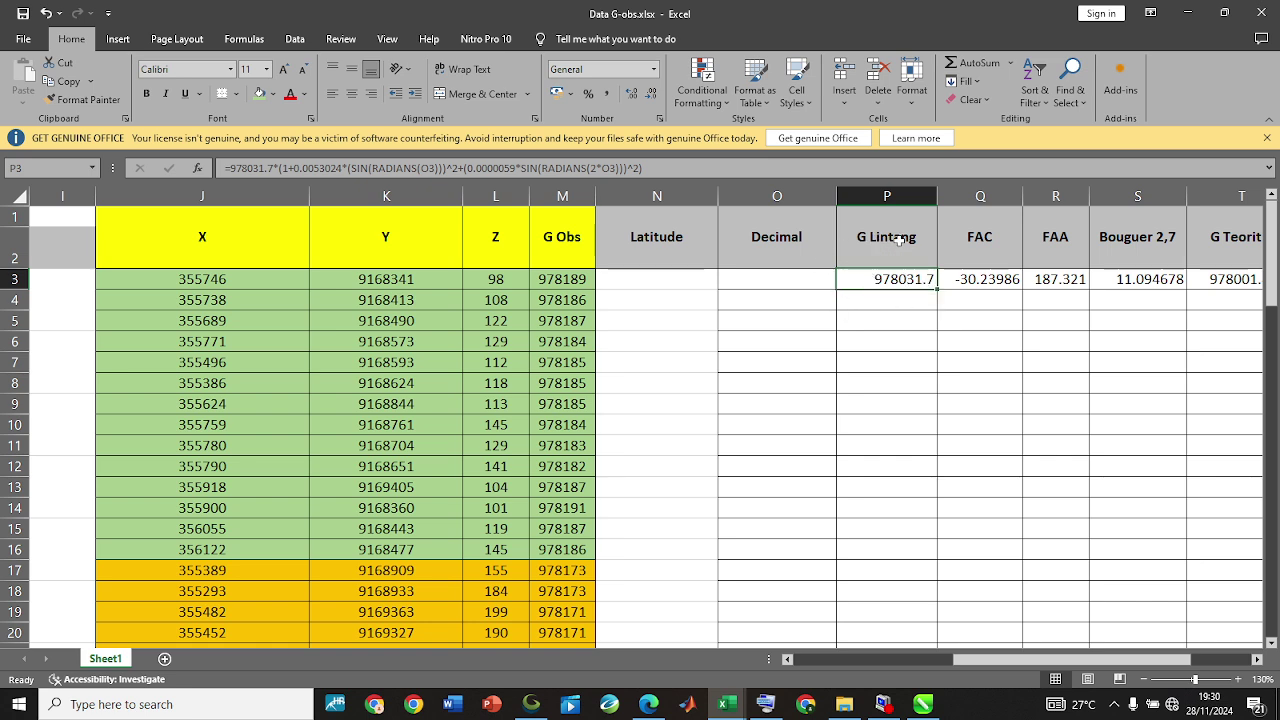
# Switch to CorelDRAW and examine the ellipse diagram comparing radius and gravity at the north pole and the equator.
pyautogui.hotkey('alt', 'Tab')
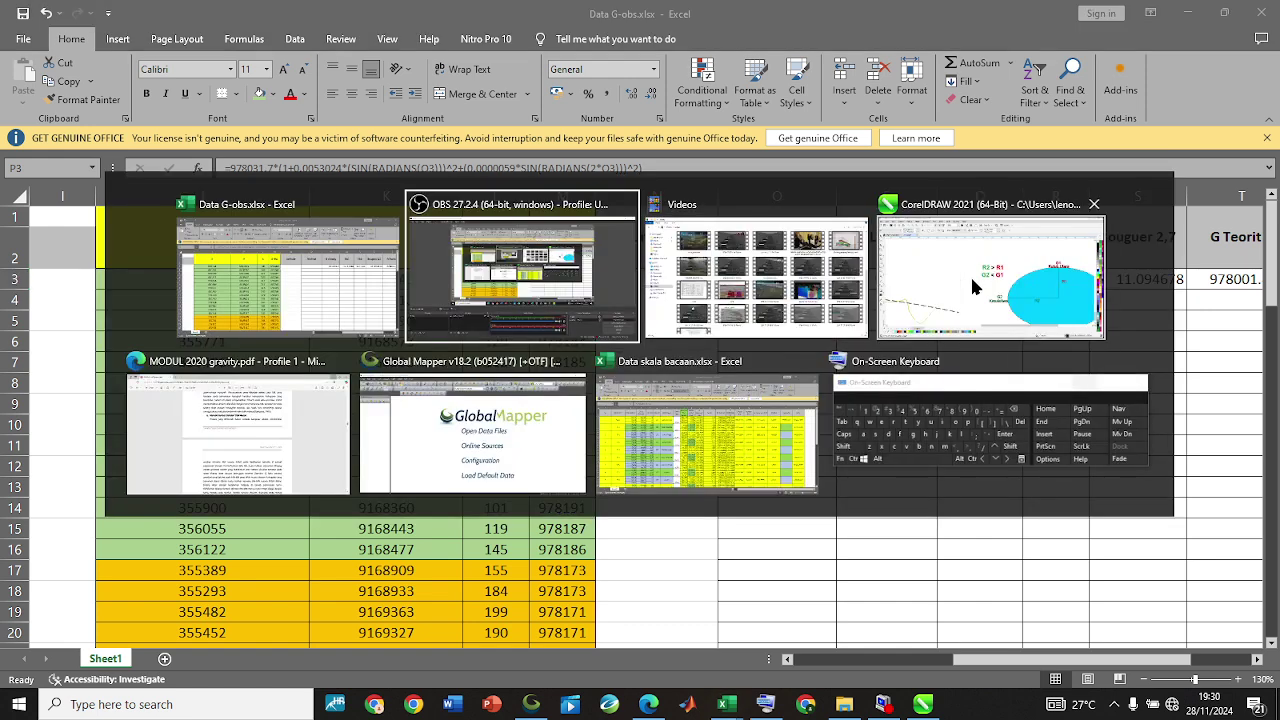
pyautogui.click(970, 274)
pyautogui.scroll(-2, 423, 277)
pyautogui.scroll(1, 771, 378)
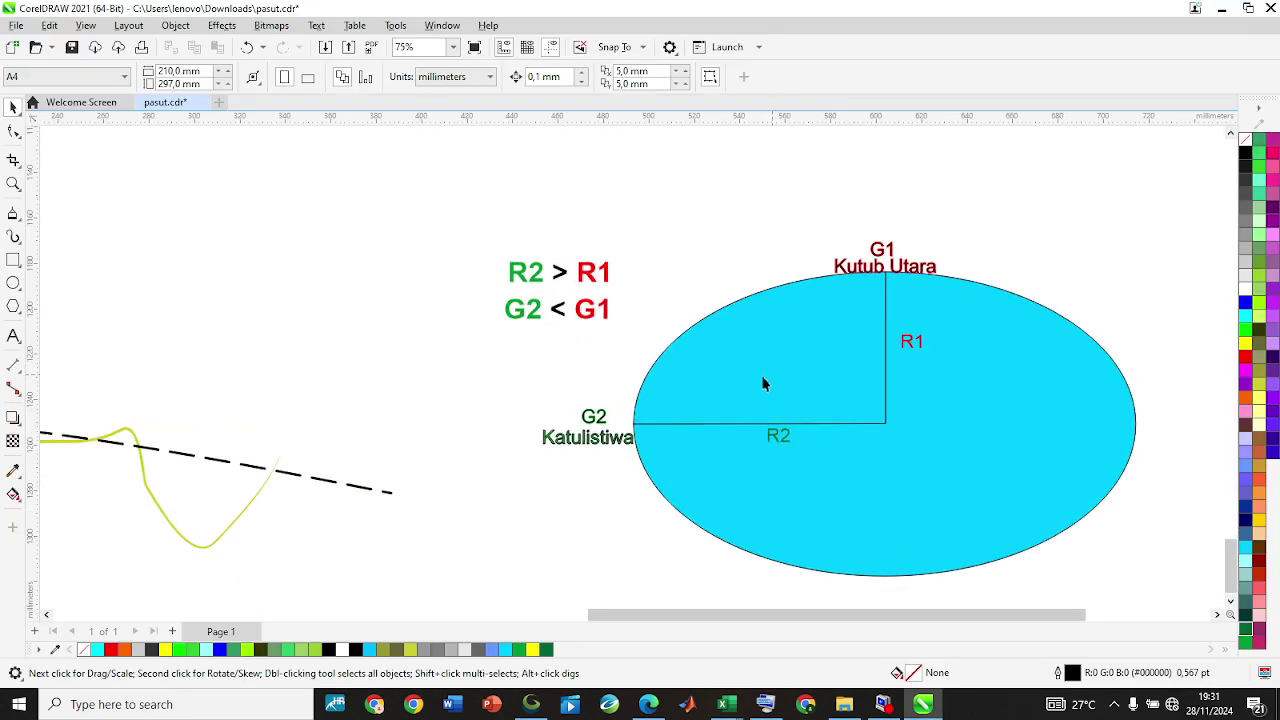
pyautogui.scroll(-2, 830, 385)
pyautogui.scroll(3, 855, 386)
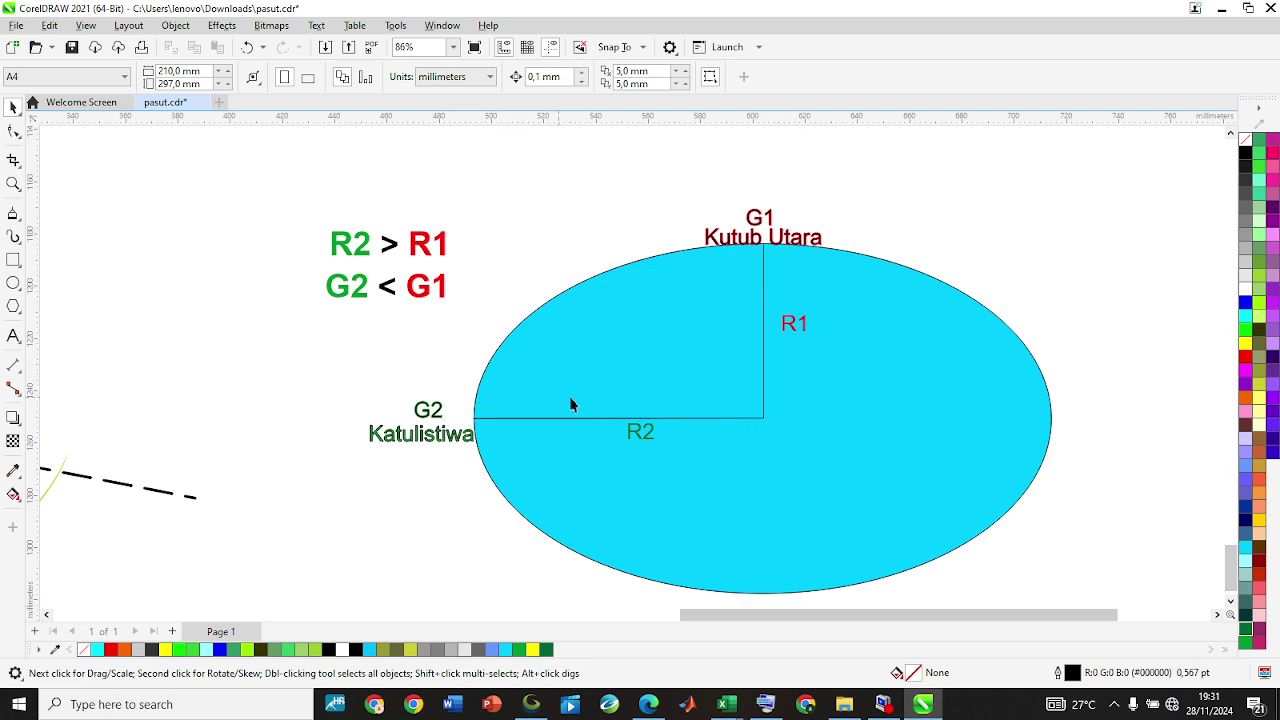
# Return to the Data G-obs.xlsx workbook in Excel and examine the Decimal column and the values in the DEC column.
pyautogui.hotkey('alt', 'Tab')
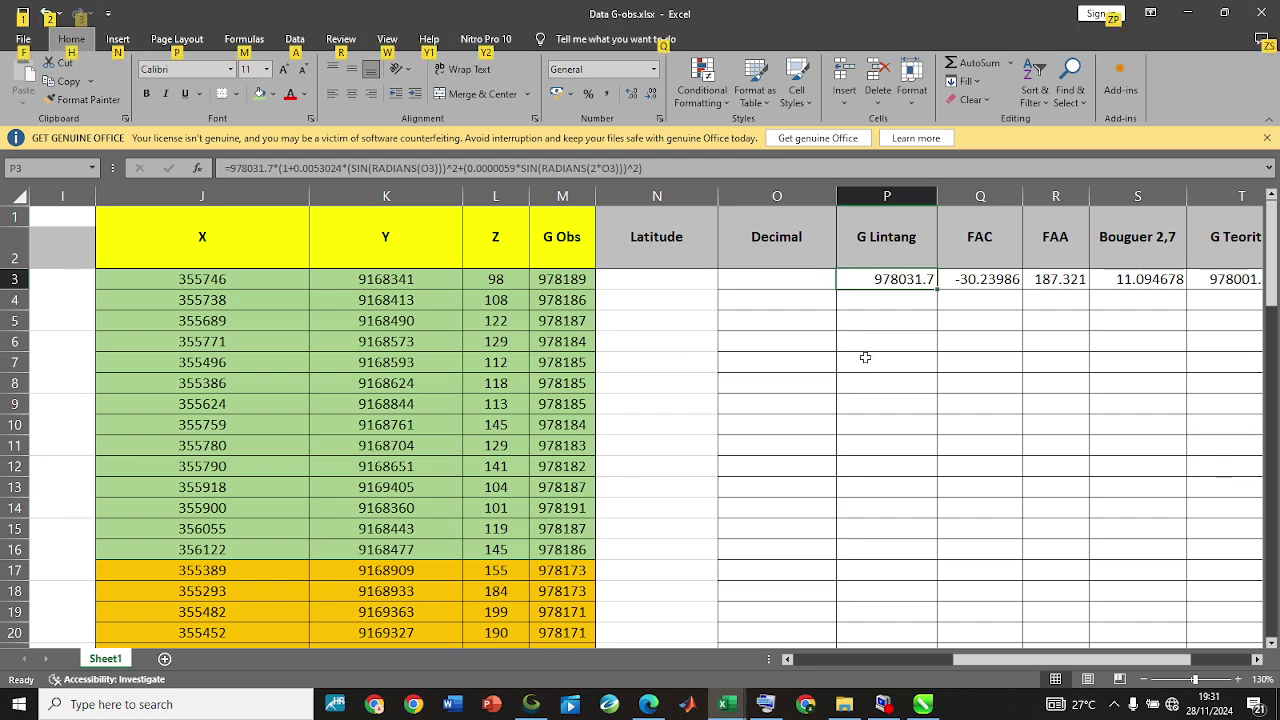
pyautogui.click(831, 320)
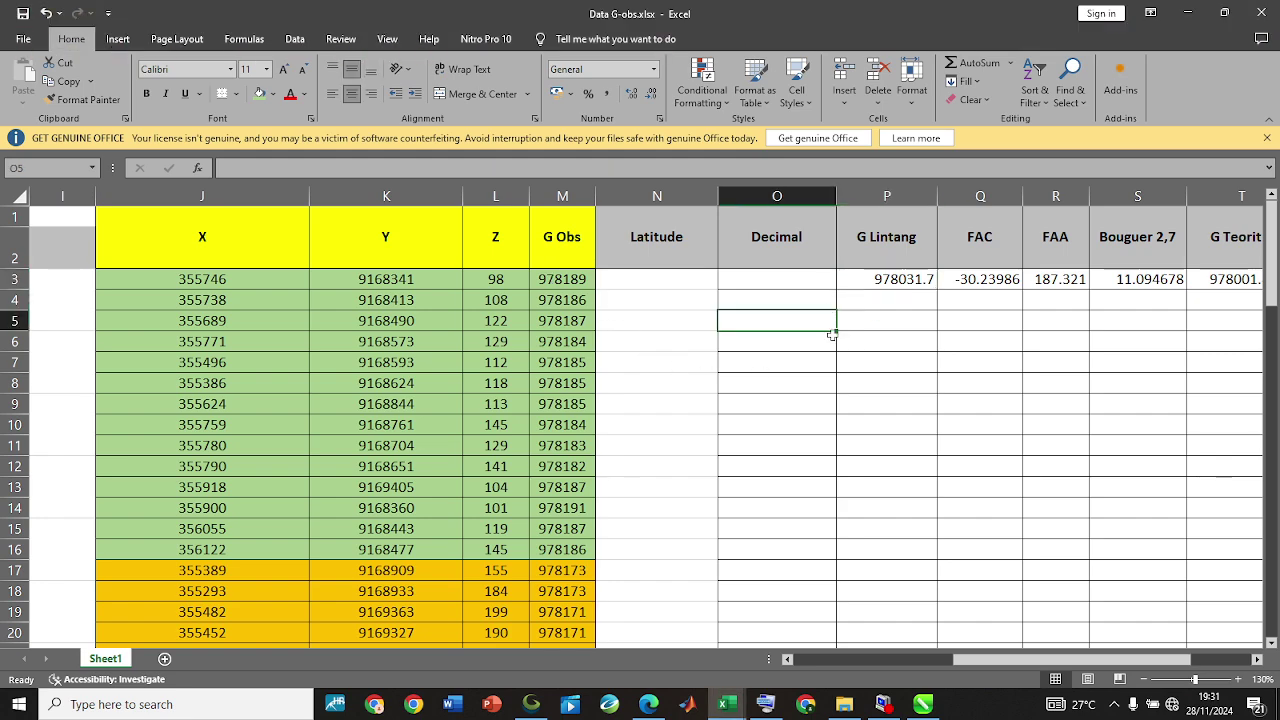
pyautogui.keyDown('ctrl'); pyautogui.scroll(-3, 835, 335); pyautogui.keyUp('ctrl')
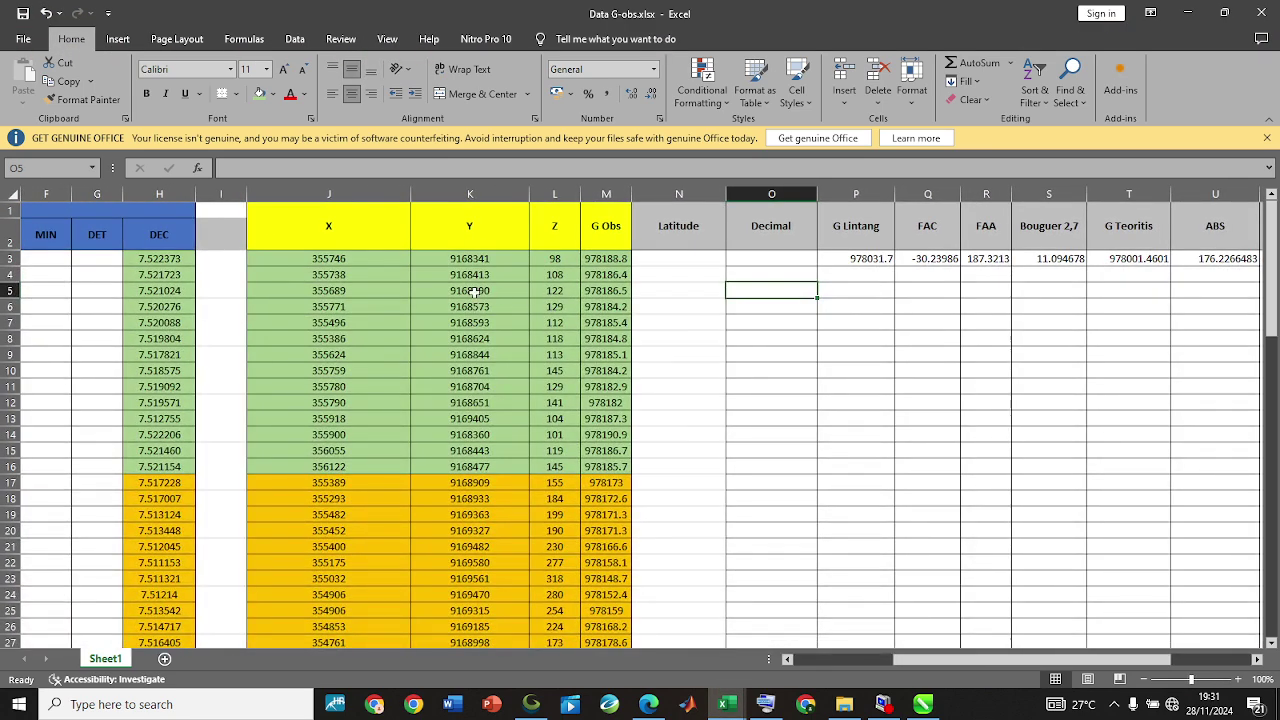
pyautogui.moveTo(973, 661); pyautogui.dragTo(973, 667)
pyautogui.click(752, 238)
pyautogui.click(760, 289)
pyautogui.moveTo(174, 262); pyautogui.dragTo(165, 320)
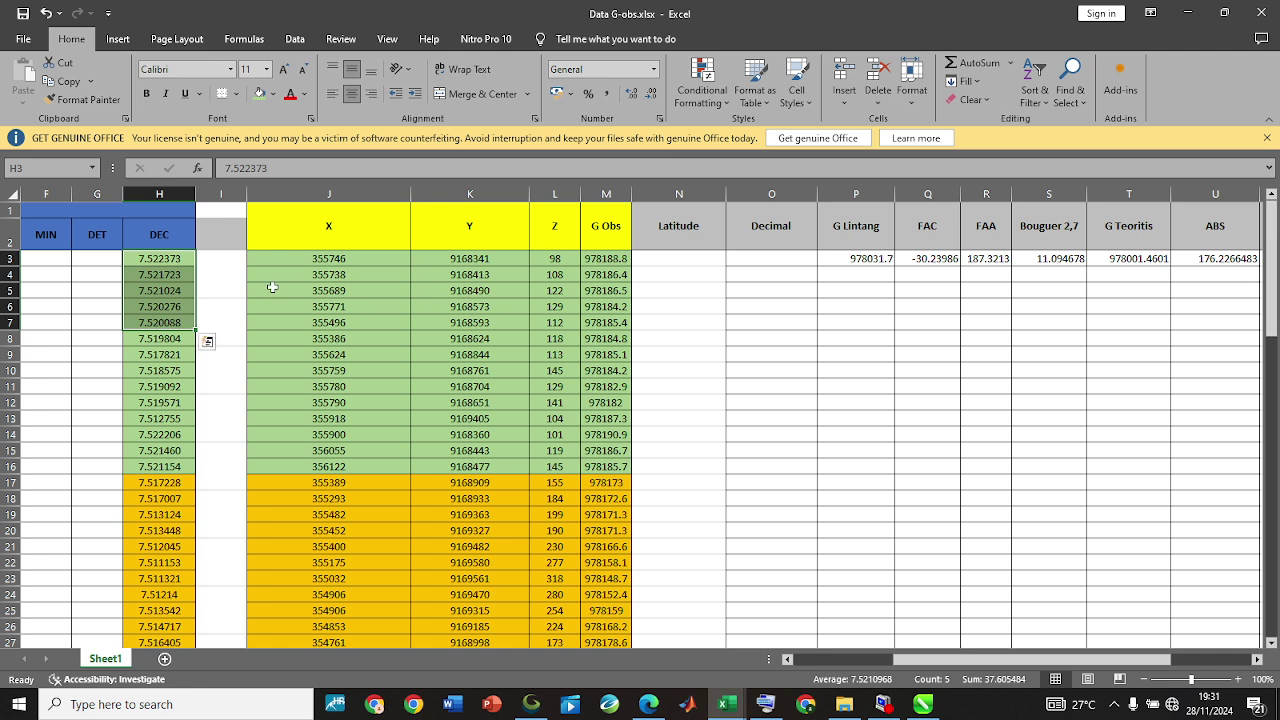
pyautogui.click(176, 272)
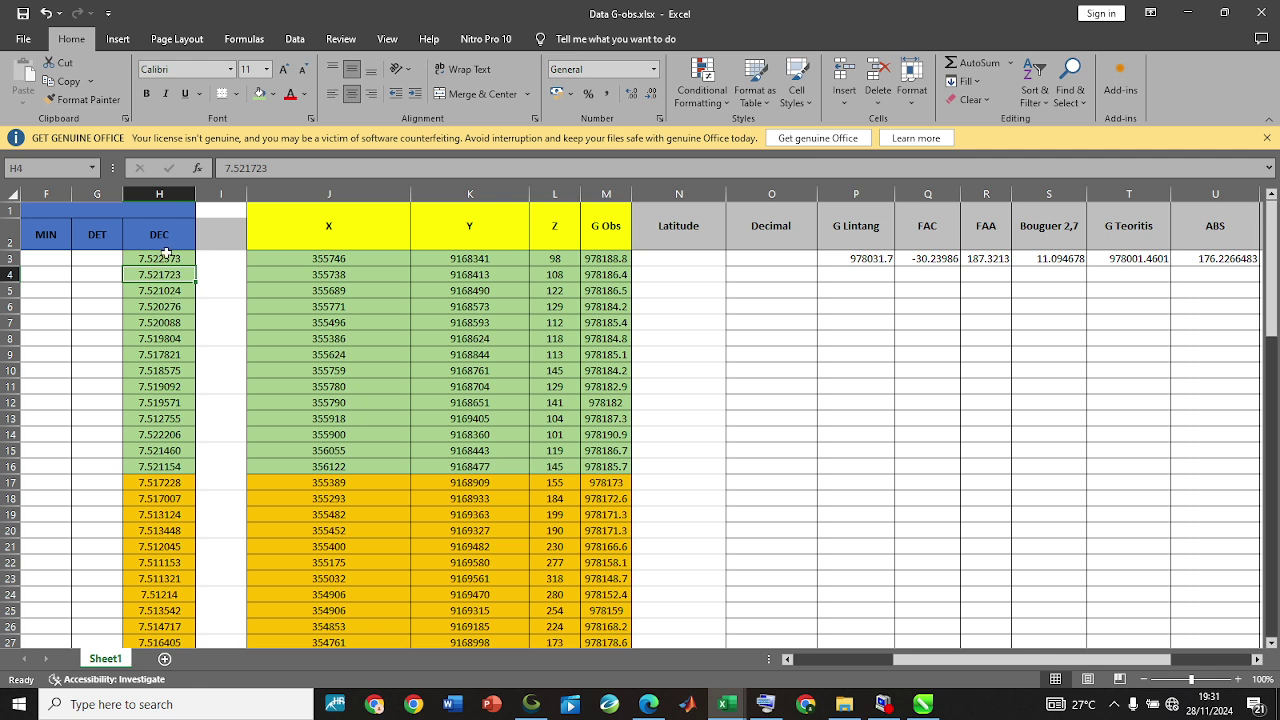
pyautogui.moveTo(157, 254)
pyautogui.mouseDown()
pyautogui.moveTo(140, 488)
pyautogui.moveTo(153, 263)
pyautogui.mouseUp()
pyautogui.click(160, 321)
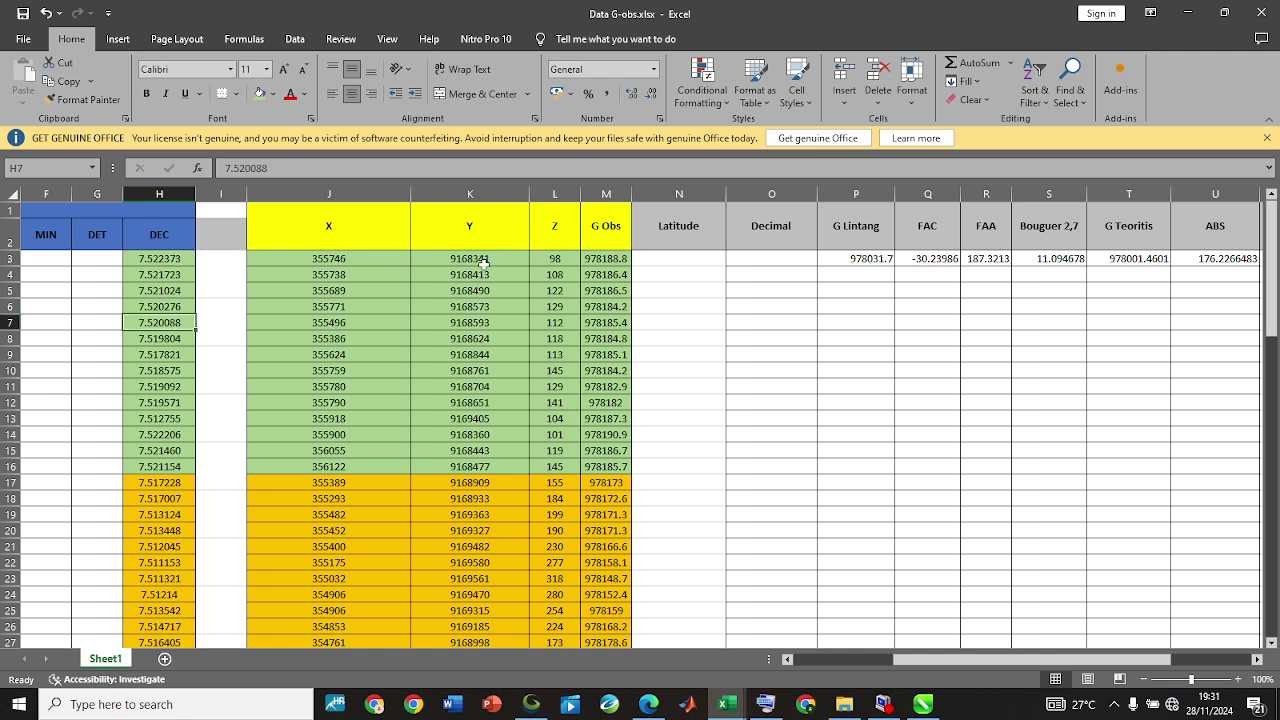
# Examine the first X and Y coordinates and the Latitude column of the gravity table.
pyautogui.moveTo(352, 258); pyautogui.dragTo(357, 322)
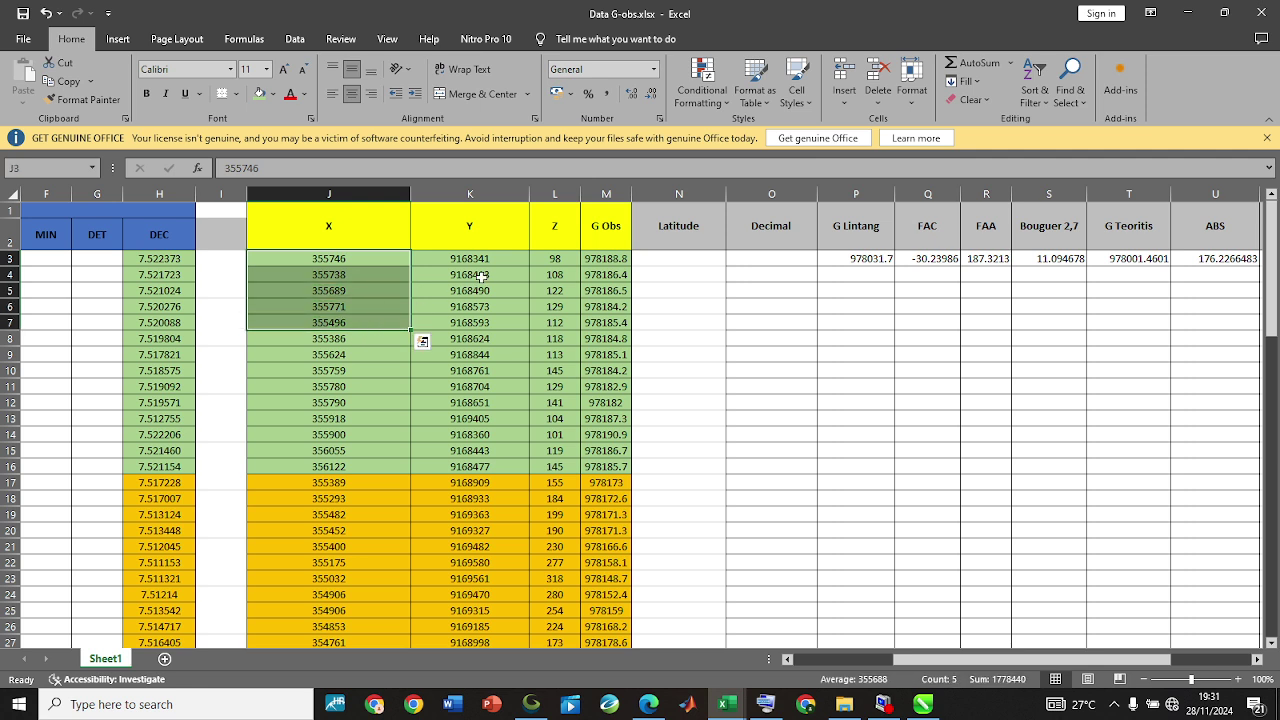
pyautogui.moveTo(471, 263); pyautogui.dragTo(475, 306)
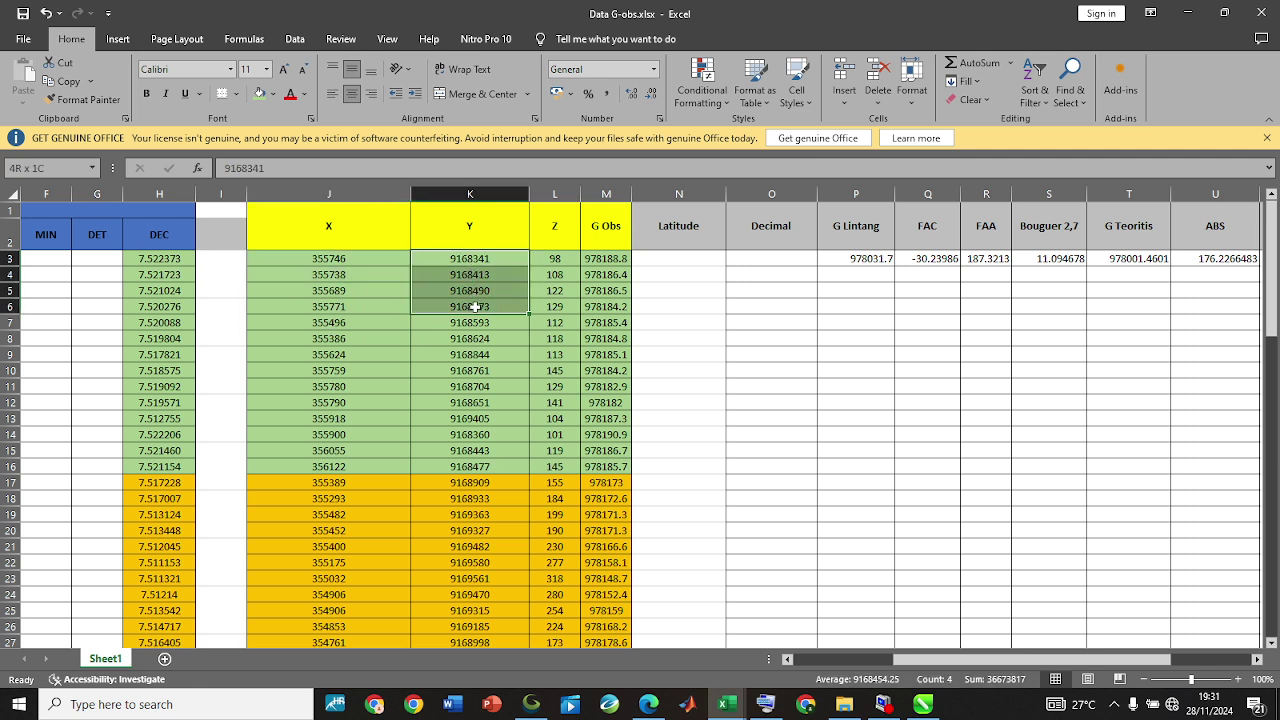
pyautogui.moveTo(324, 277); pyautogui.dragTo(331, 346)
pyautogui.moveTo(470, 290); pyautogui.dragTo(470, 310)
pyautogui.click(688, 258)
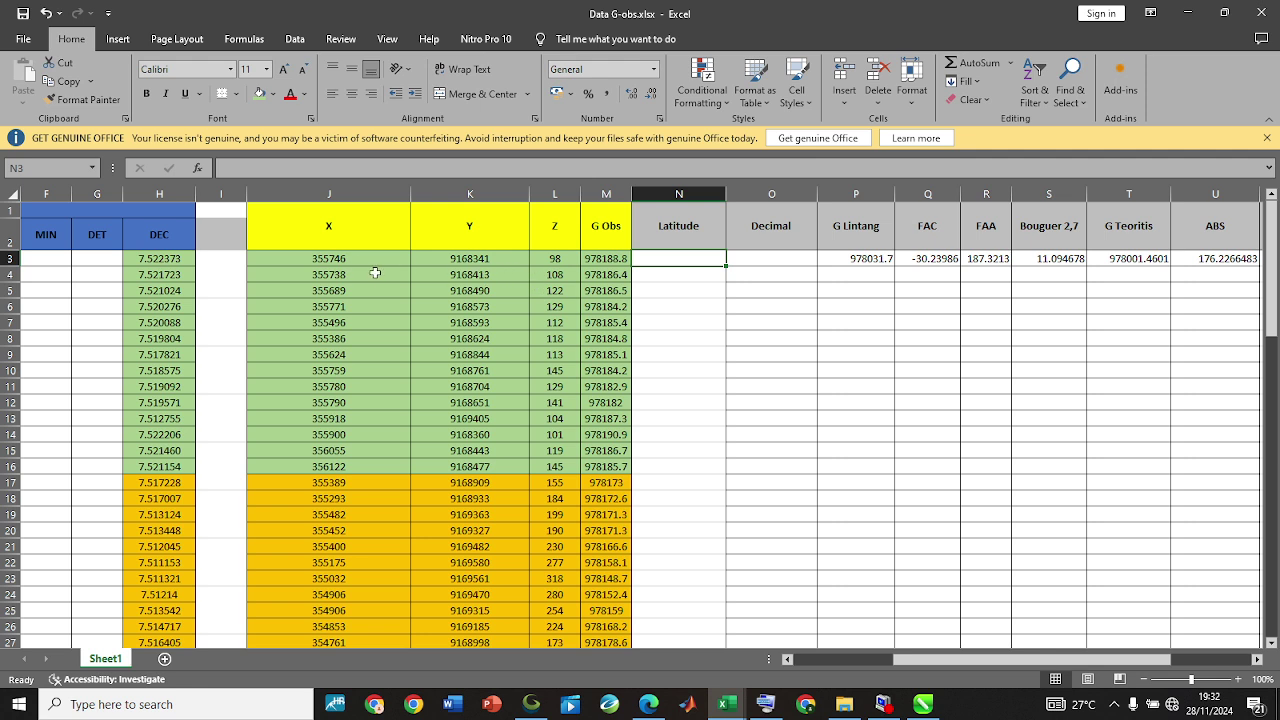
pyautogui.moveTo(360, 261); pyautogui.dragTo(400, 286)
pyautogui.click(330, 290)
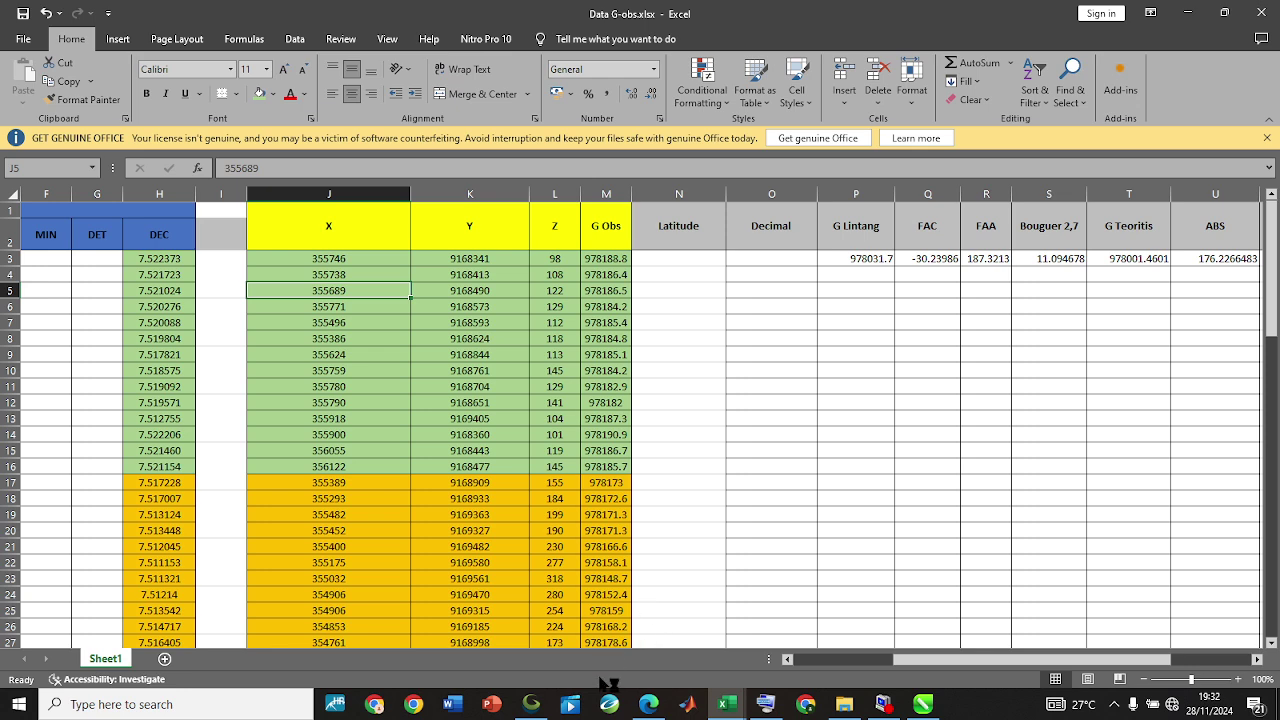
# Switch to Oasis montaj and create a new project named Latihan_ABL in the Downloads folder.
pyautogui.click(609, 704)
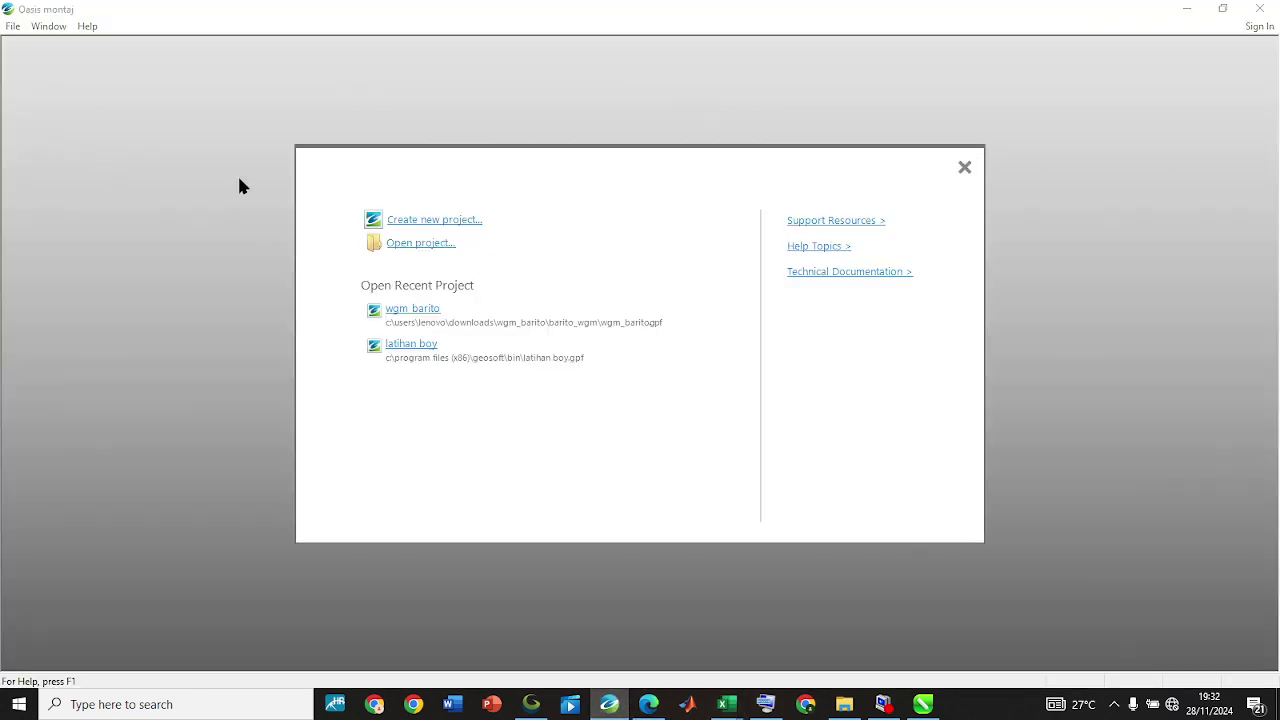
pyautogui.click(446, 226)
pyautogui.scroll(2, 472, 302)
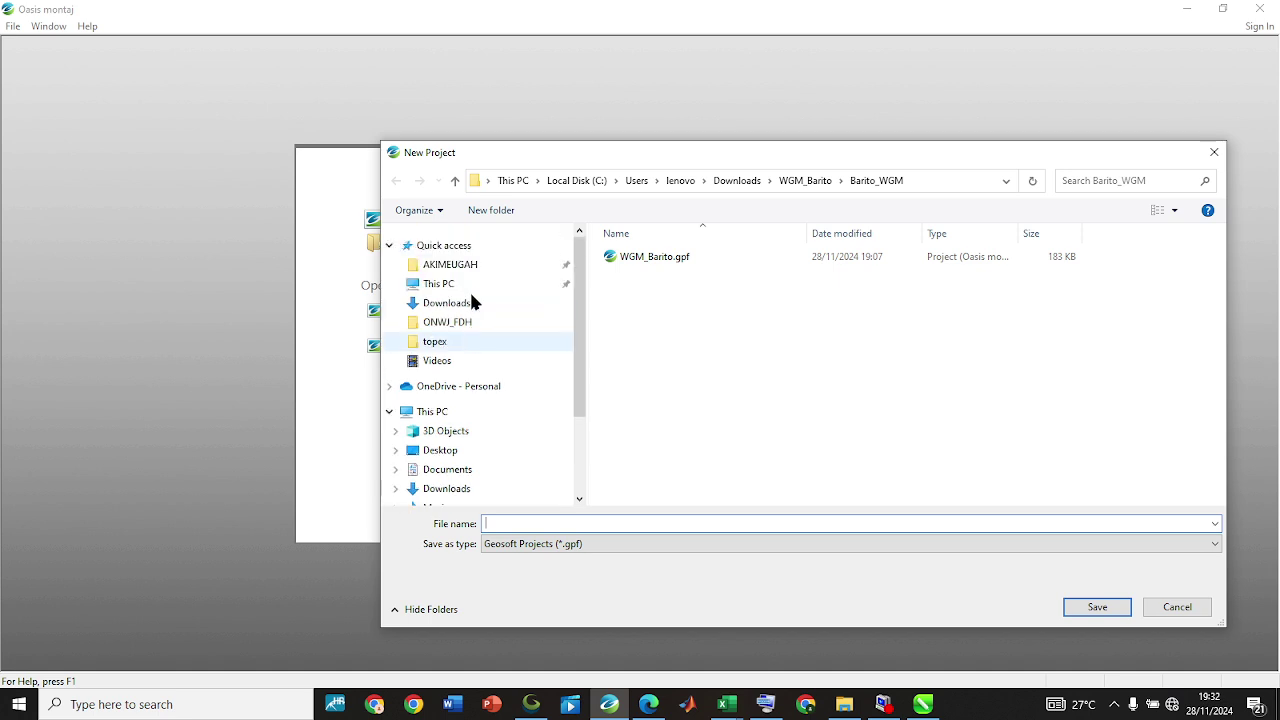
pyautogui.click(466, 302)
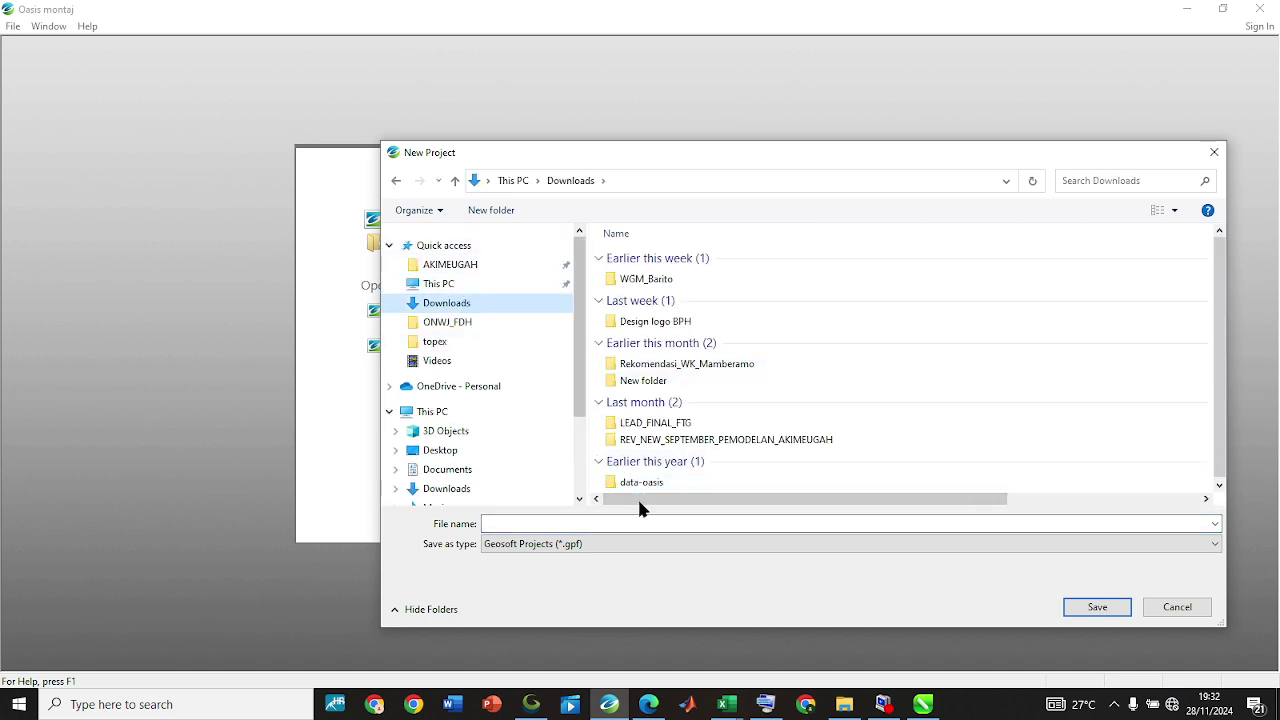
pyautogui.click(641, 523)
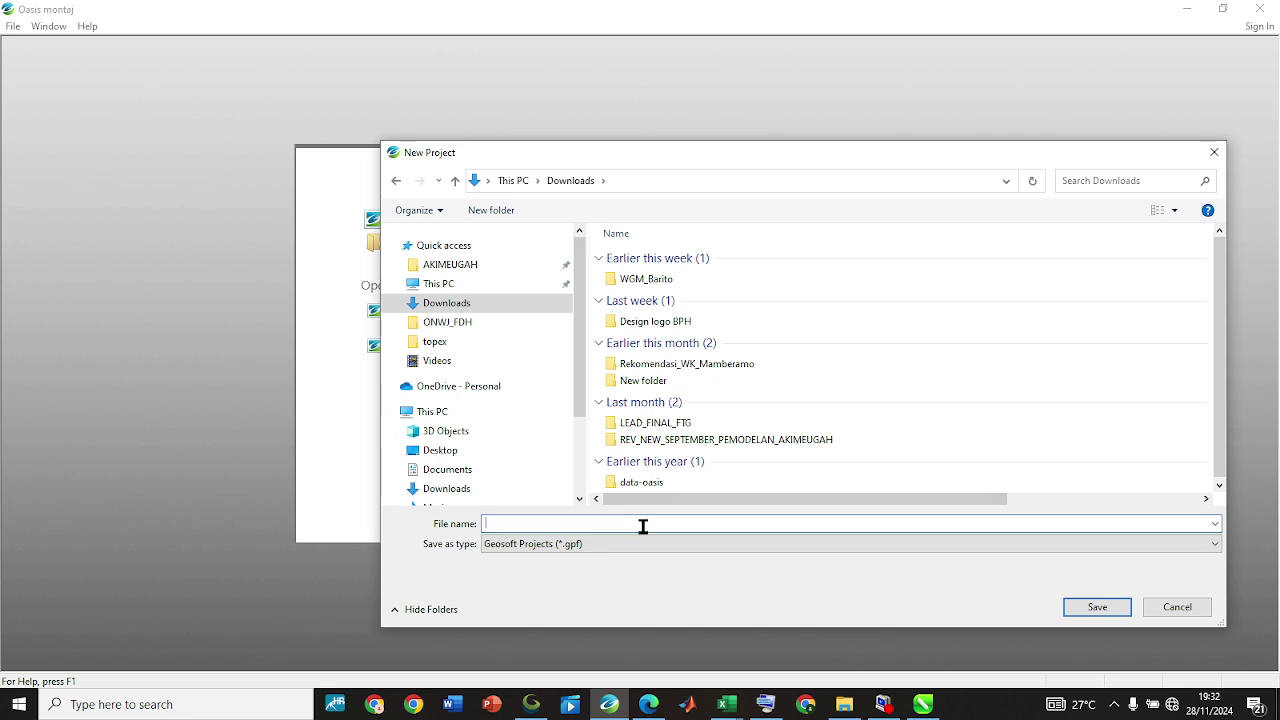
pyautogui.write('Latihan_ABL')
pyautogui.click(1100, 610)
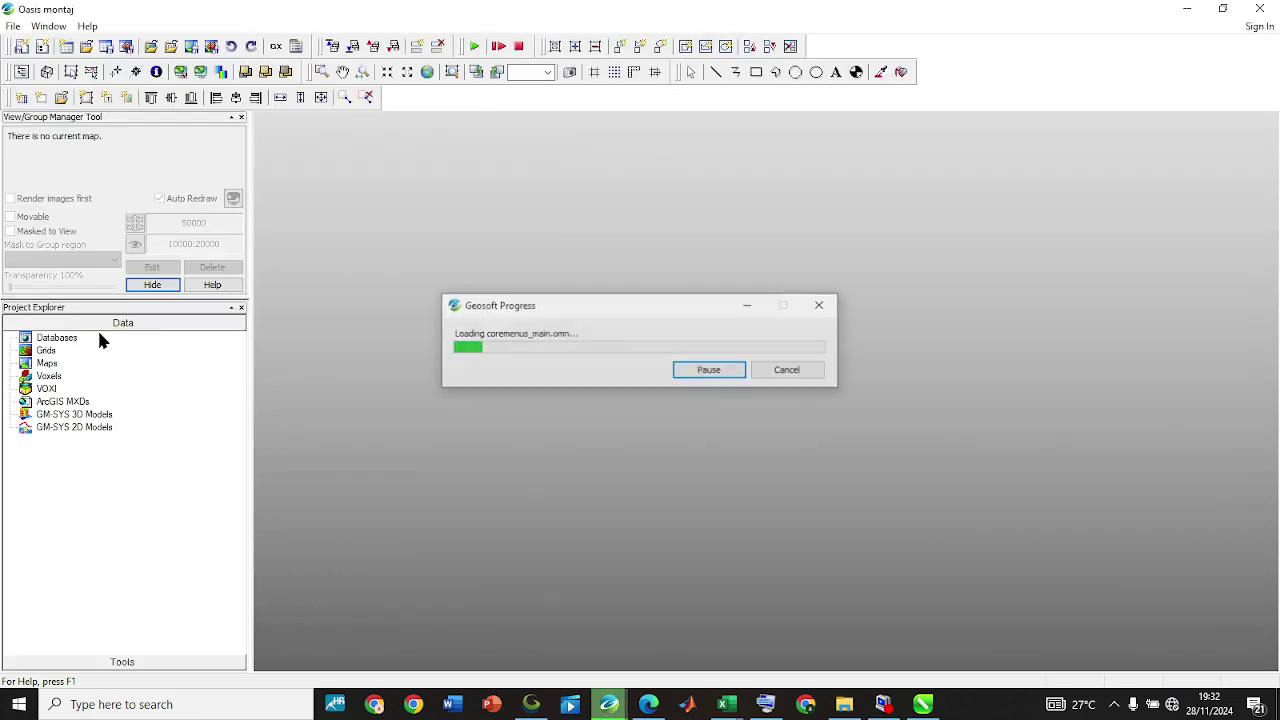
# Create a new database named Koordinat with the default line, channel and compression settings.
pyautogui.doubleClick(101, 28)
pyautogui.click(101, 28)
pyautogui.click(222, 40)
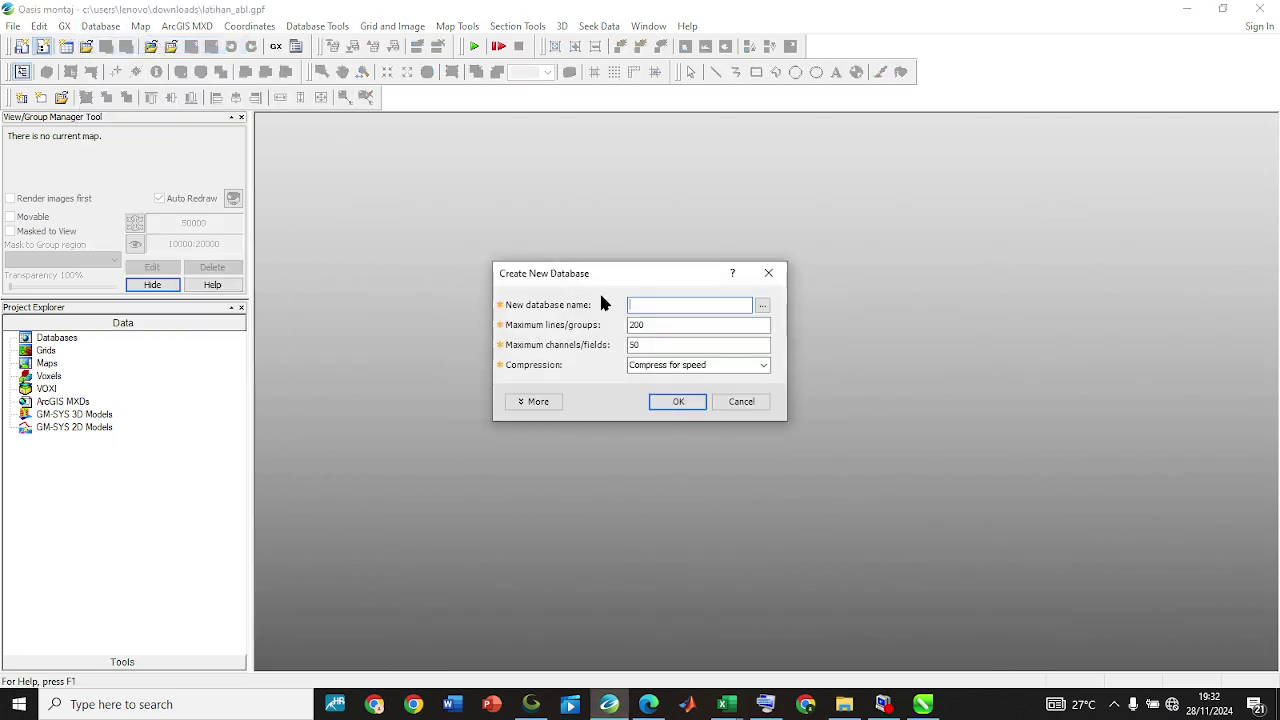
pyautogui.write('Koordinat')
pyautogui.click(677, 401)
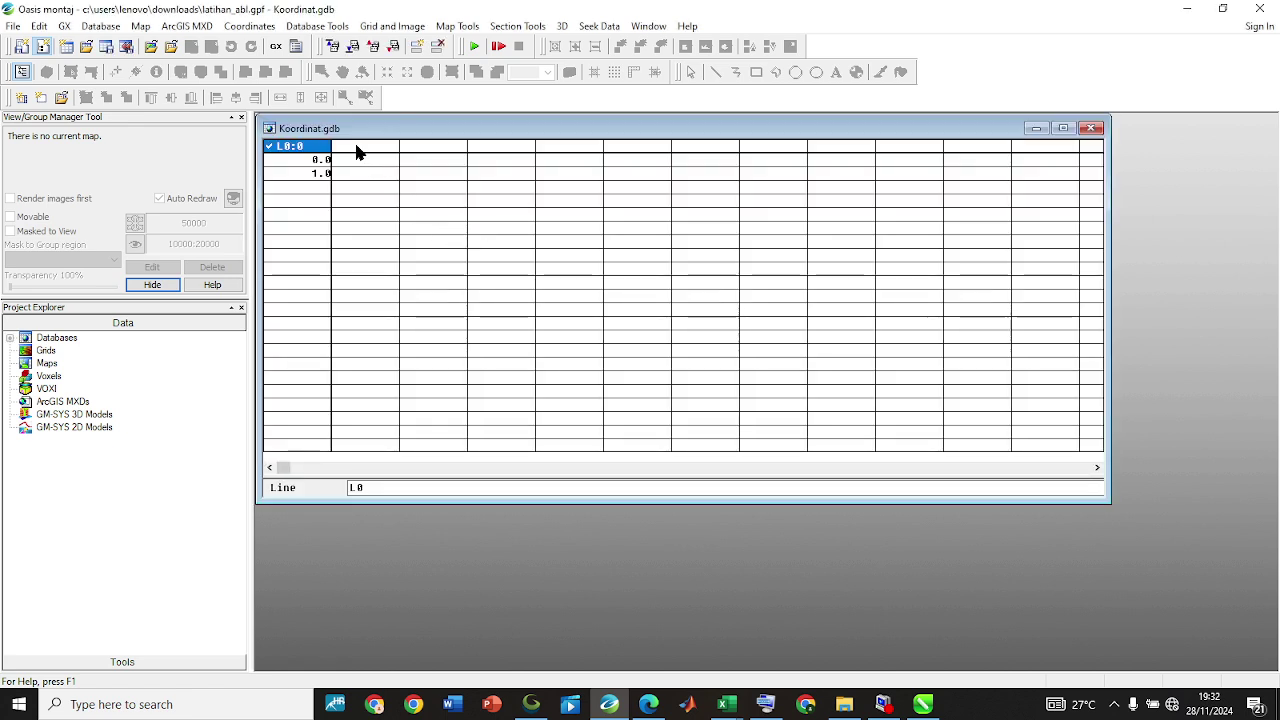
# Create a channel named x with the Double data type in the first empty column of the Koordinat database.
pyautogui.click(360, 147)
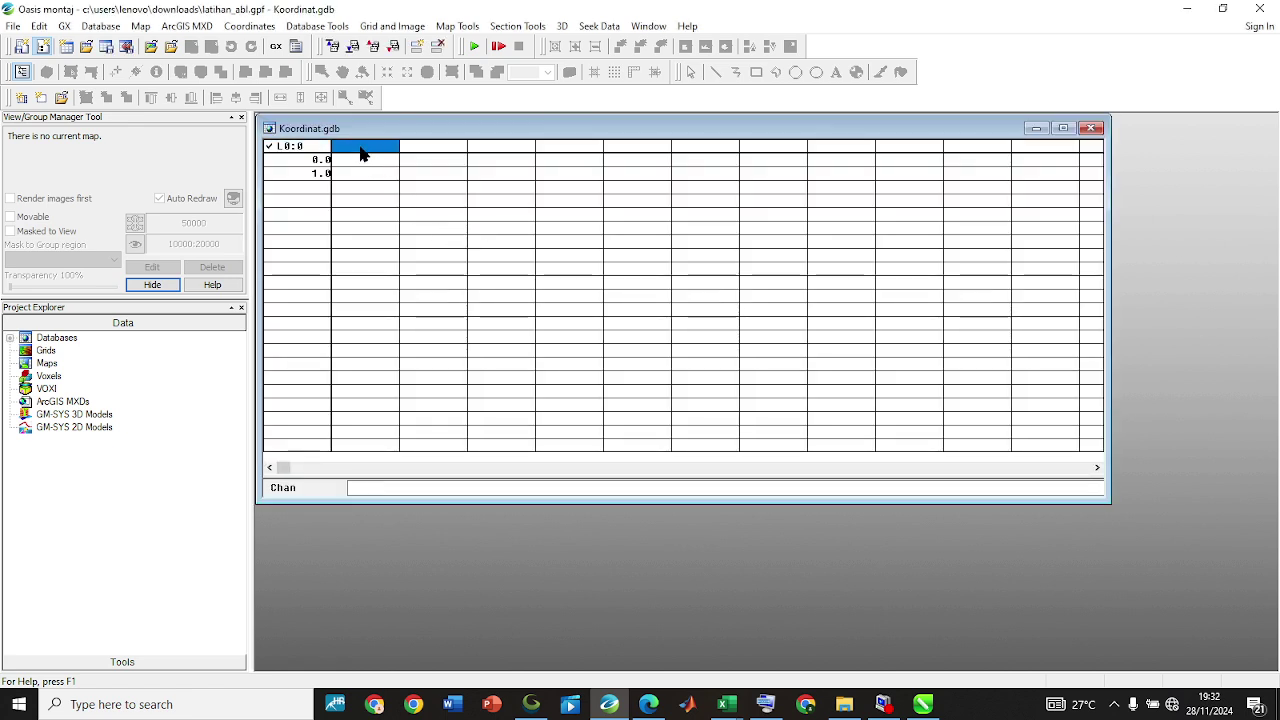
pyautogui.press('Return')
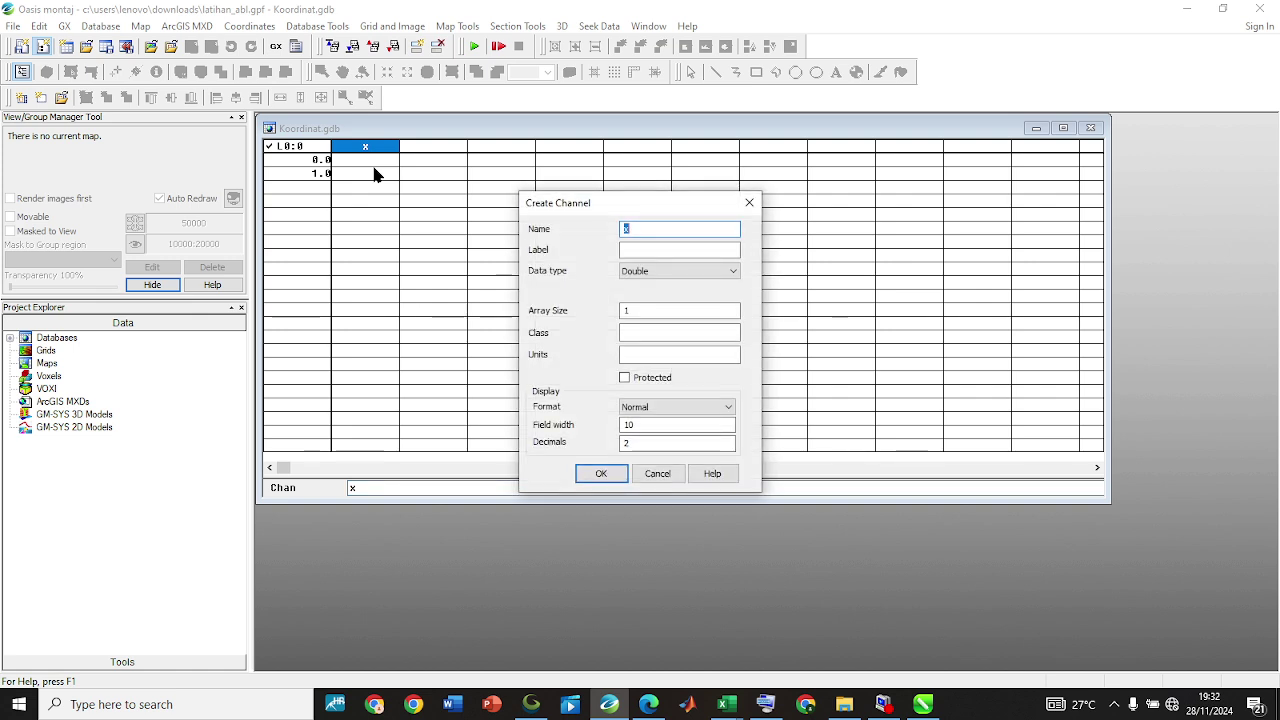
pyautogui.click(643, 274)
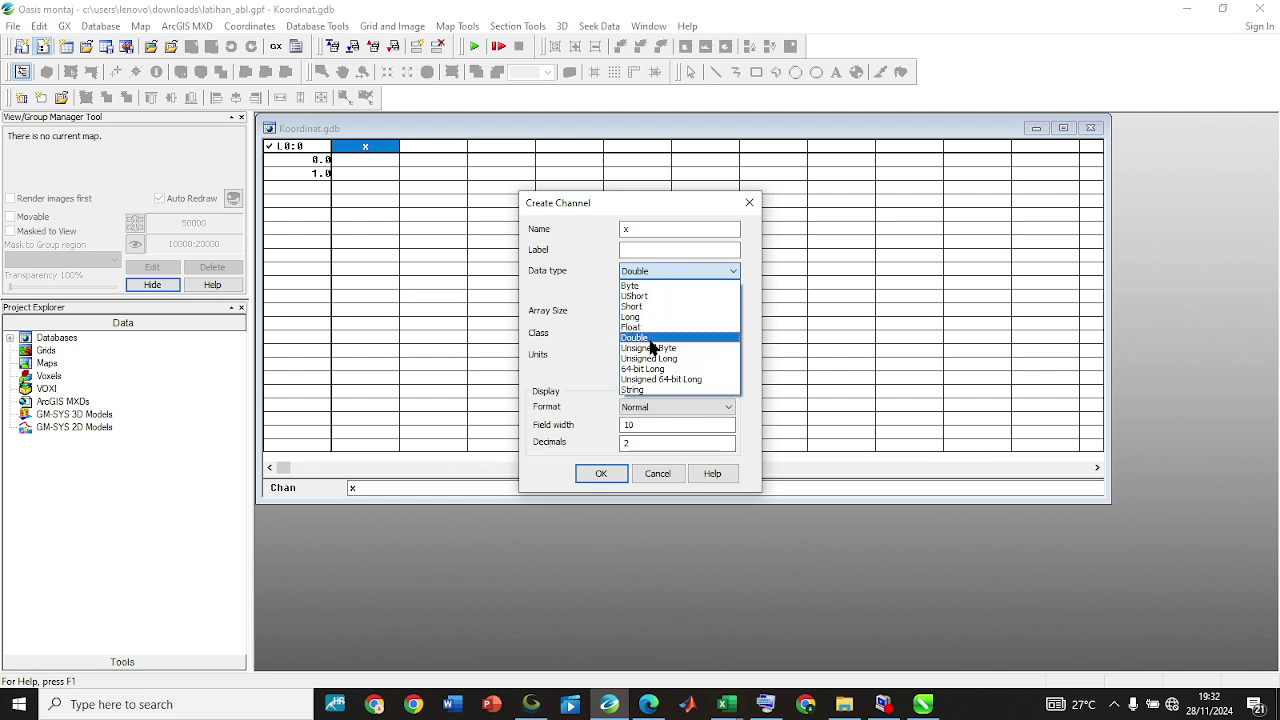
pyautogui.click(650, 340)
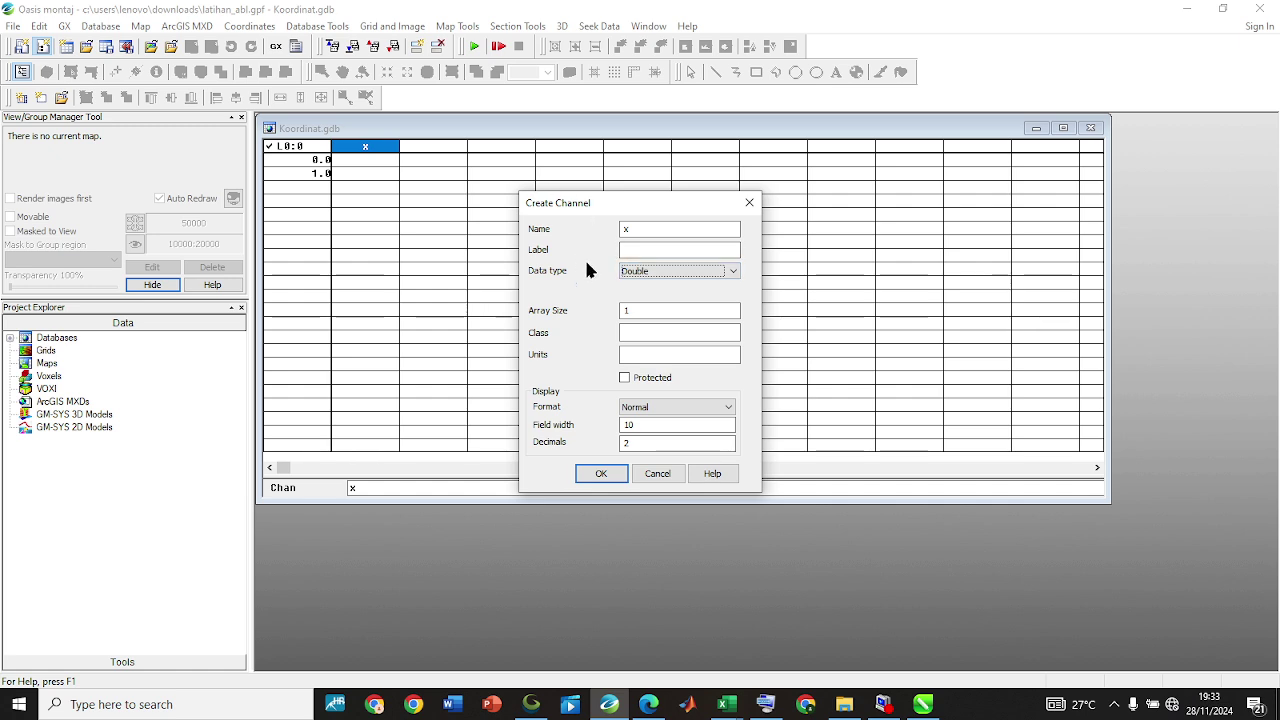
pyautogui.click(601, 473)
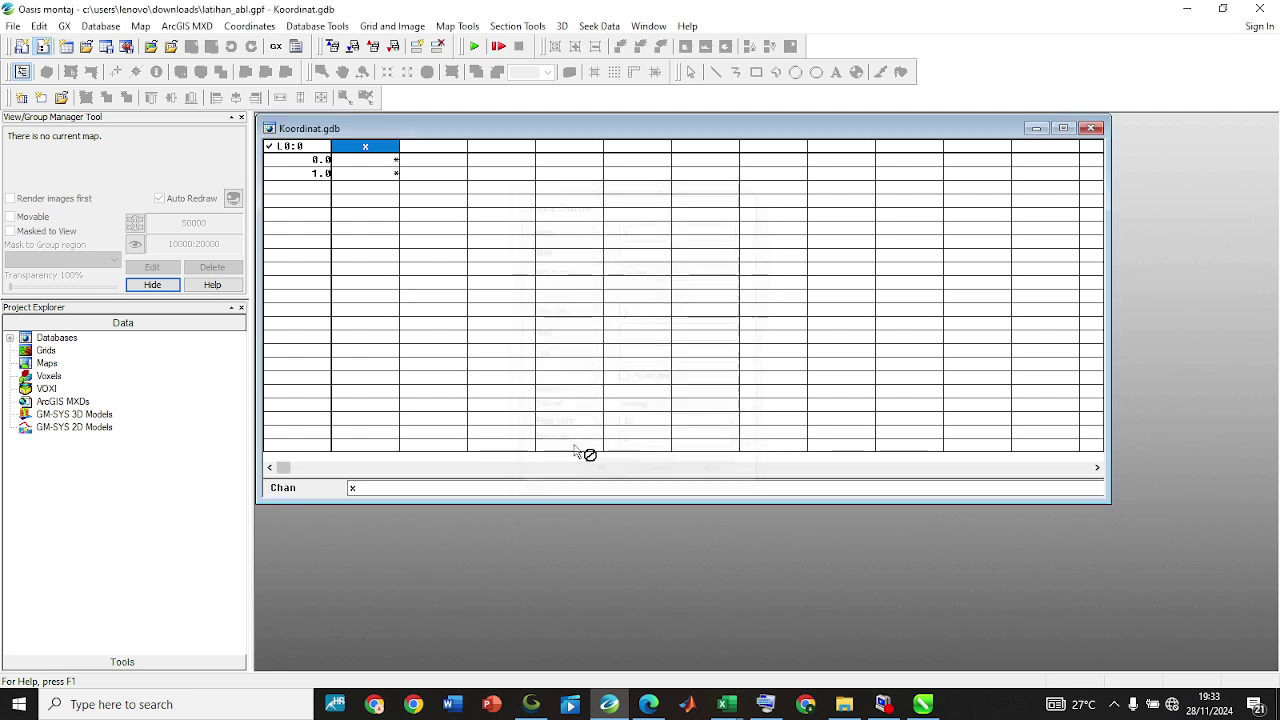
# Create a channel named y with the Double data type in the column beside the x channel.
pyautogui.click(425, 148)
pyautogui.write('y')
pyautogui.press('Return')
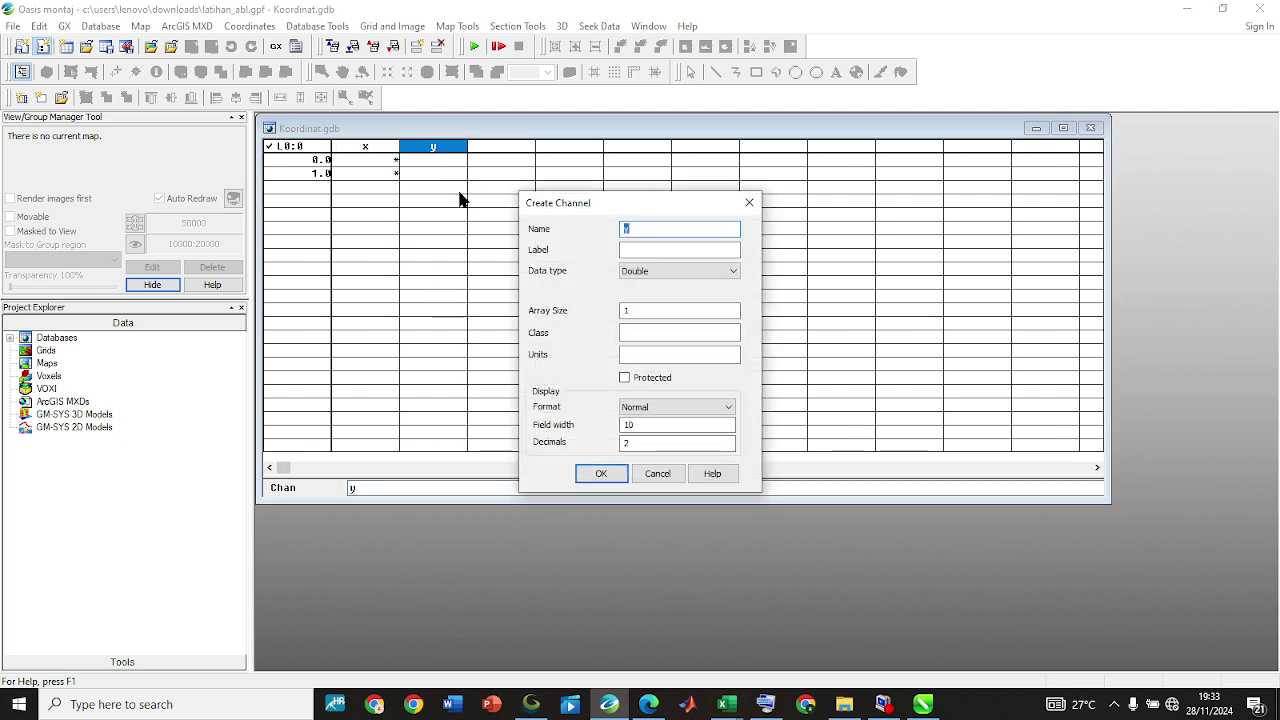
pyautogui.click(601, 474)
# Switch to Excel, copy all X coordinates from J3 down, and paste them into the x channel of the Koordinat database in Oasis montaj.
pyautogui.hotkey('alt', 'Tab')
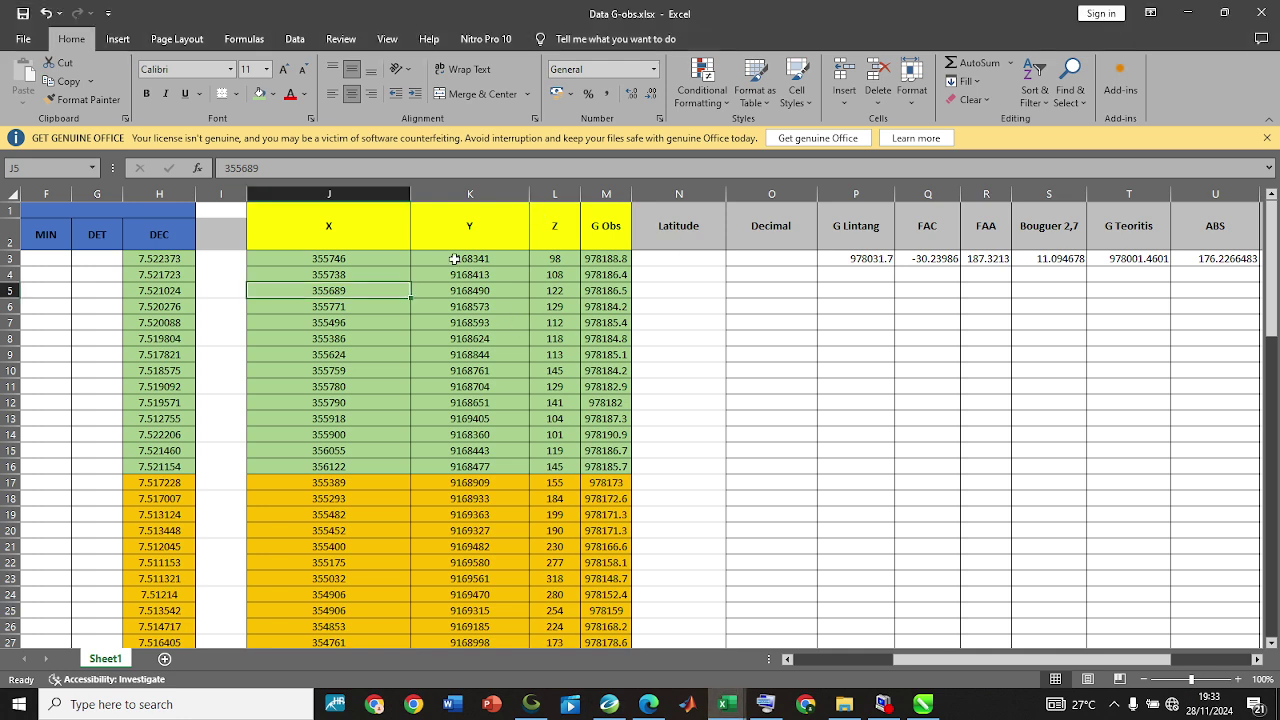
pyautogui.click(344, 258)
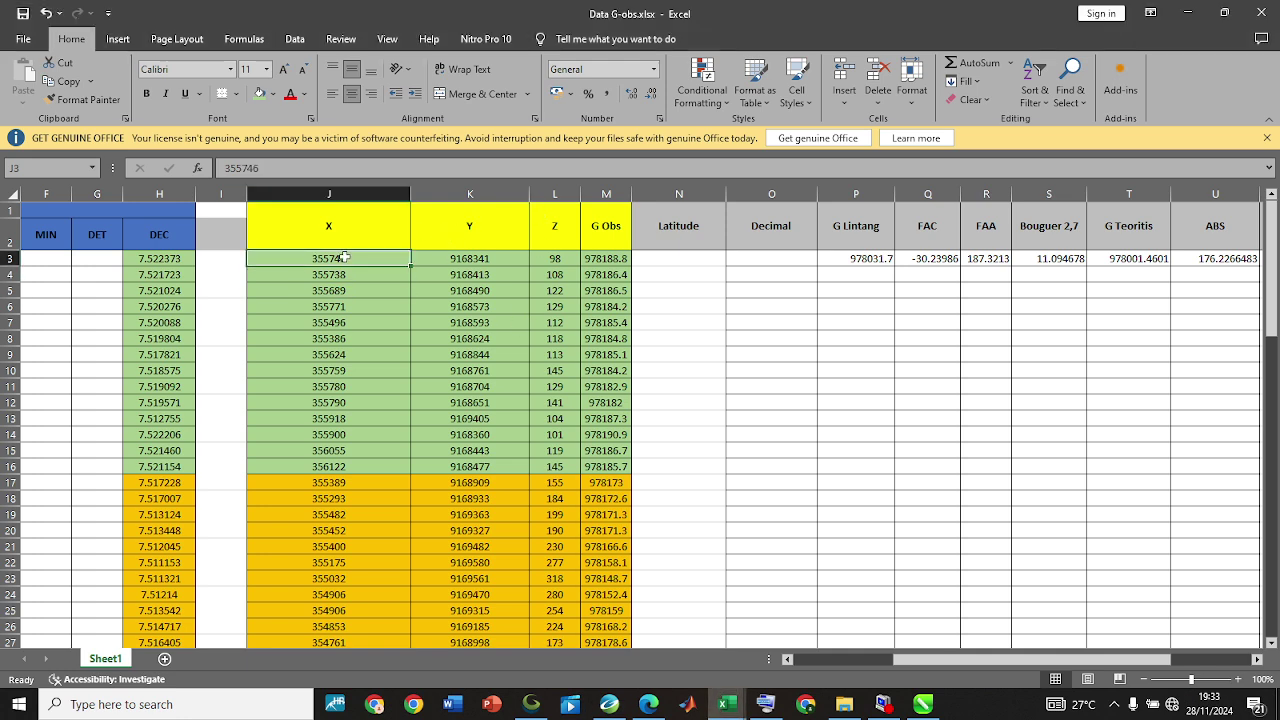
pyautogui.hotkey('ctrl', 'shift', 'Down')
pyautogui.hotkey('ctrl', 'c')
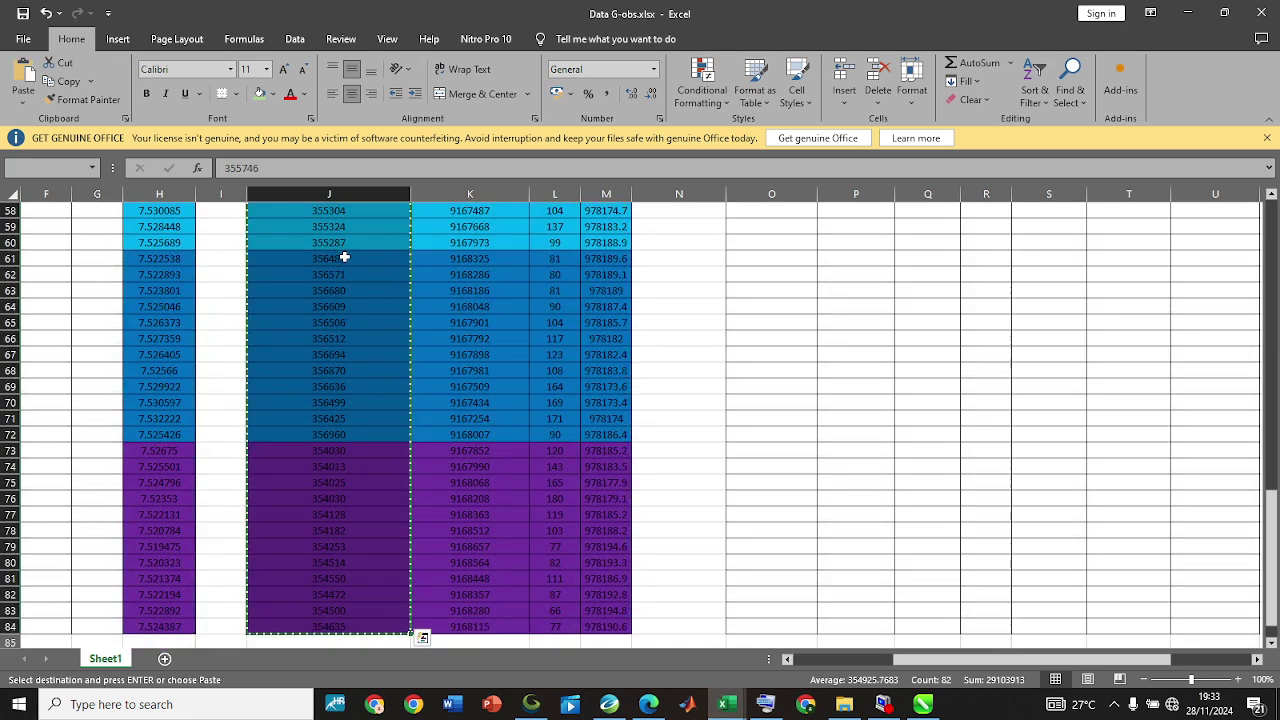
pyautogui.hotkey('alt', 'Tab')
pyautogui.click(384, 162)
pyautogui.rightClick(384, 165)
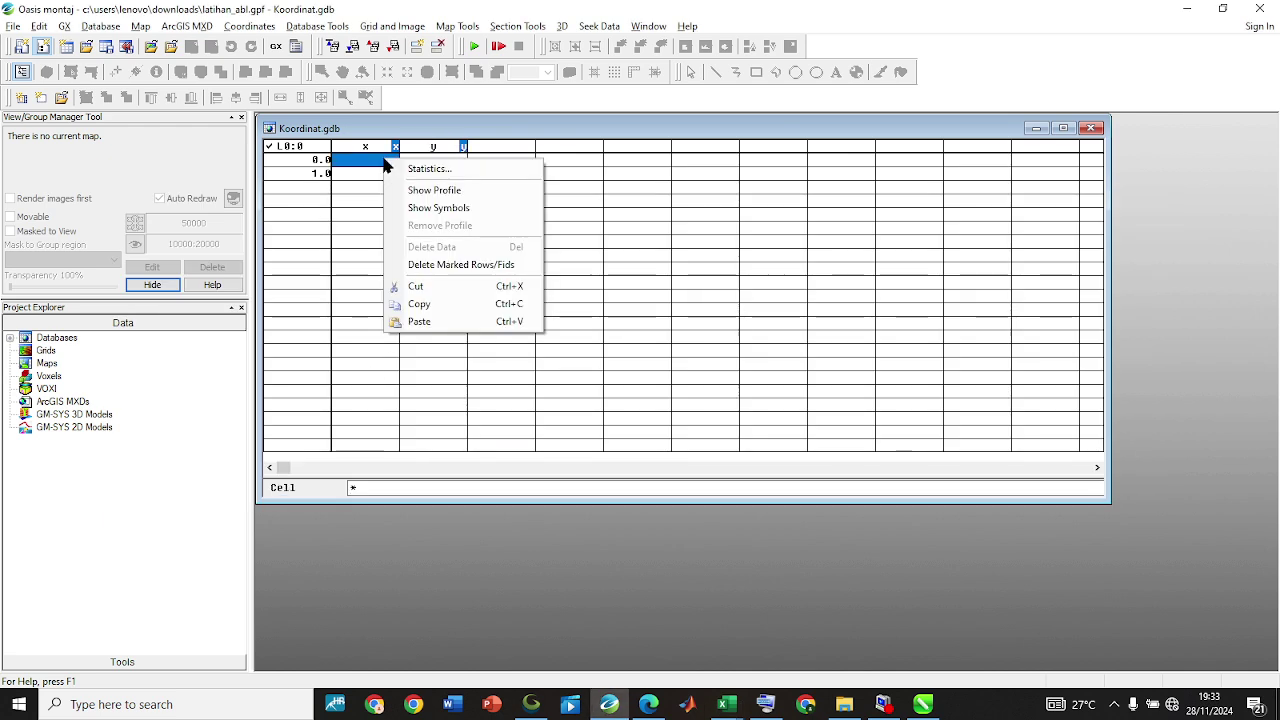
pyautogui.click(432, 323)
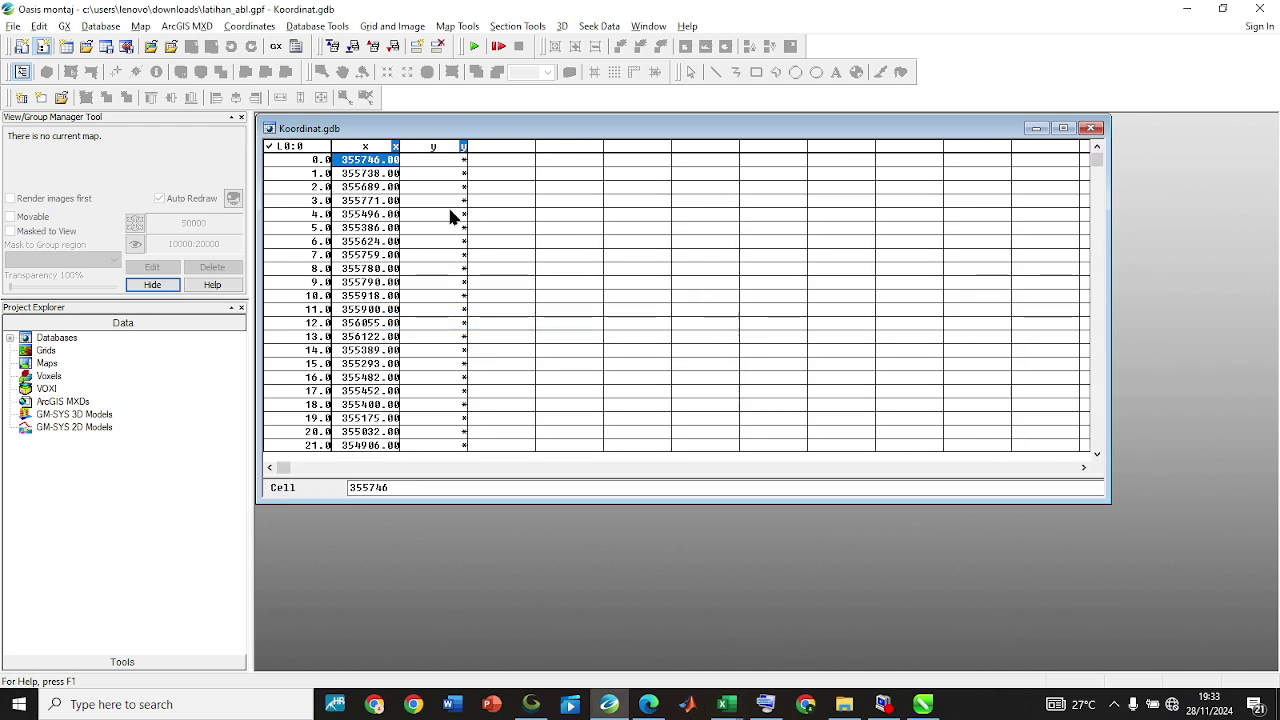
# Switch to the Data G-obs.xlsx workbook in Excel and copy all Y coordinates from K3 down to the last station.
pyautogui.hotkey('alt', 'Tab')
pyautogui.scroll(4, 490, 258)
pyautogui.scroll(15, 490, 258)
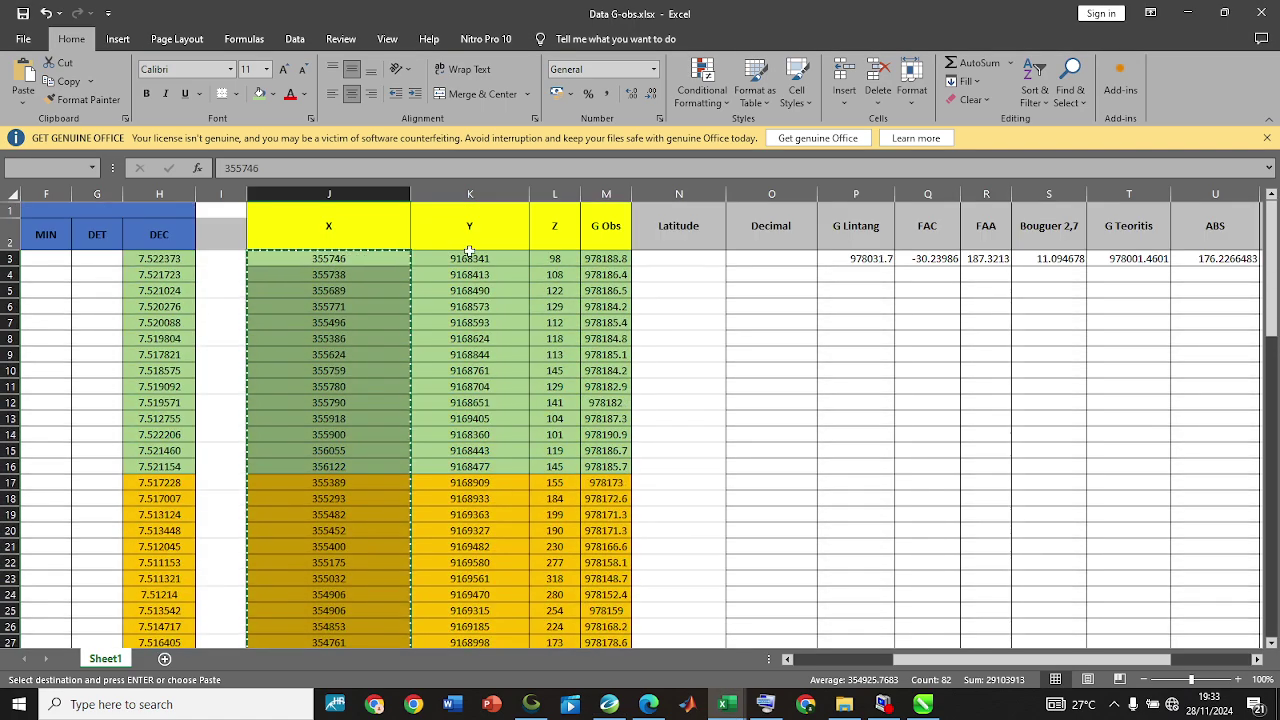
pyautogui.click(469, 258)
pyautogui.hotkey('ctrl', 'shift', 'Down')
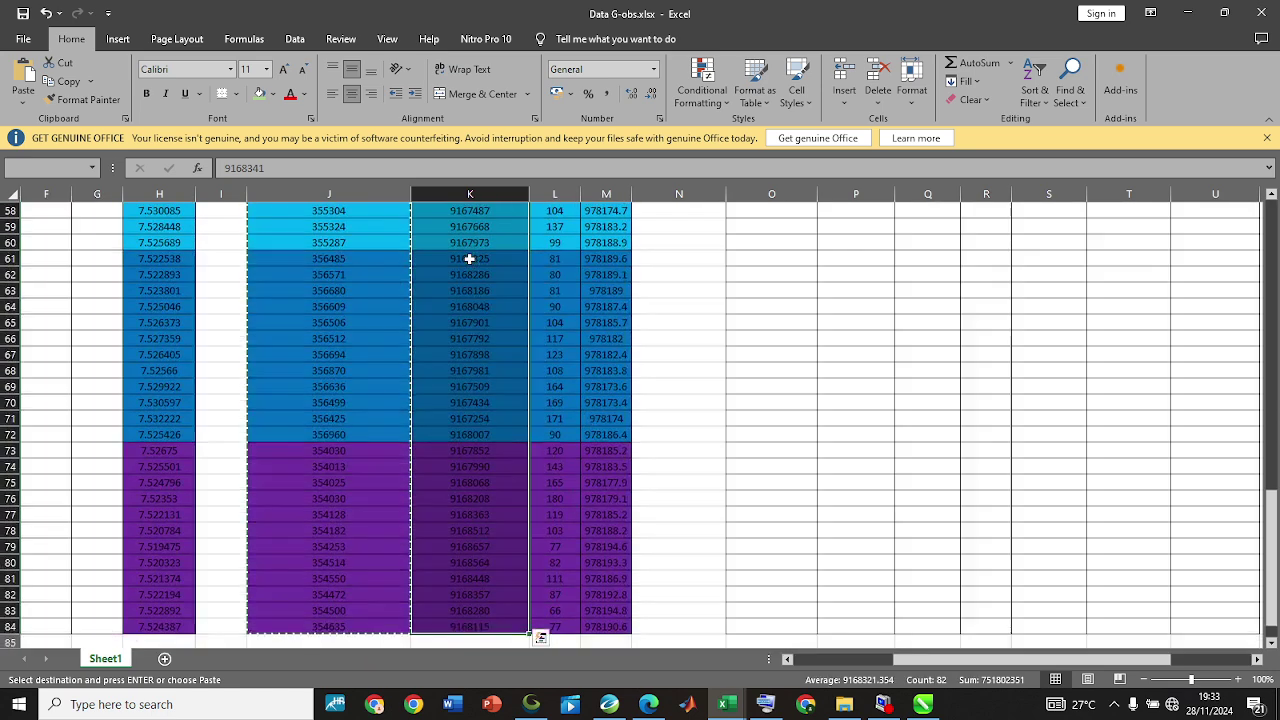
pyautogui.hotkey('ctrl', 'c')
pyautogui.rightClick(469, 258)
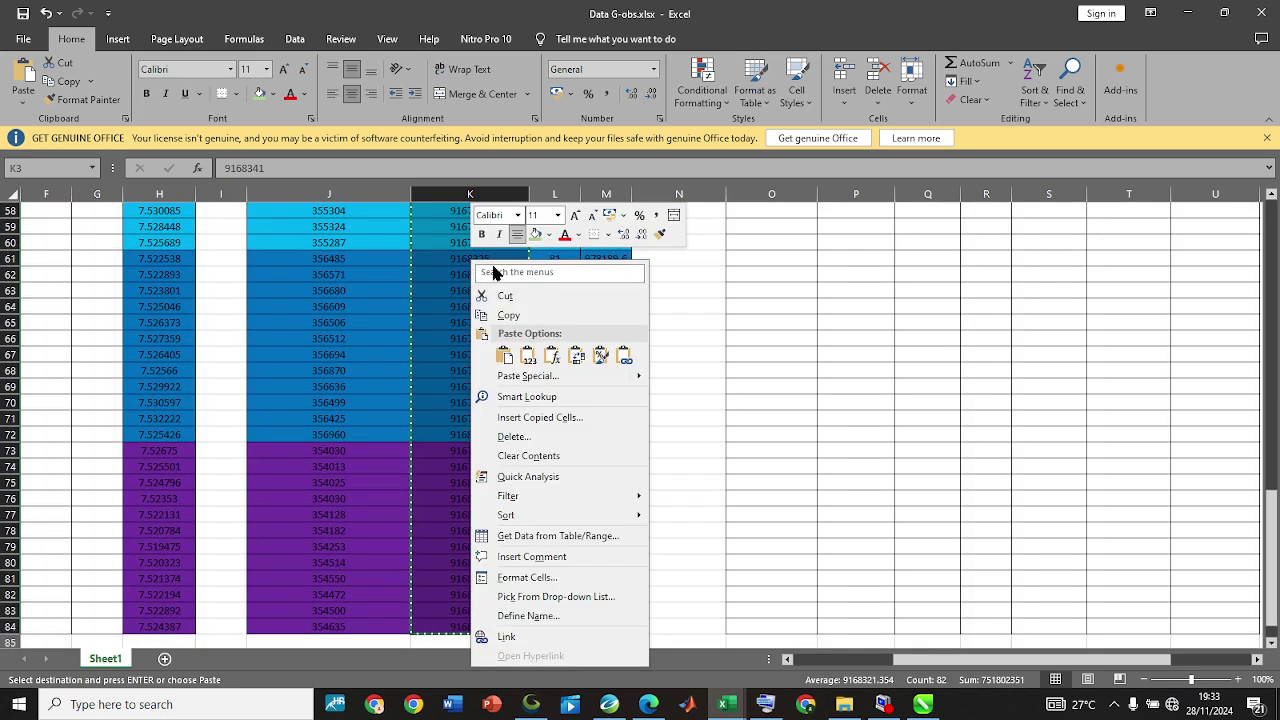
pyautogui.click(543, 318)
pyautogui.scroll(19, 505, 302)
pyautogui.rightClick(505, 302)
pyautogui.click(537, 318)
# Switch to Oasis montaj, paste the copied Y coordinates into the y channel from its first row, and widen the y column.
pyautogui.hotkey('alt', 'Tab')
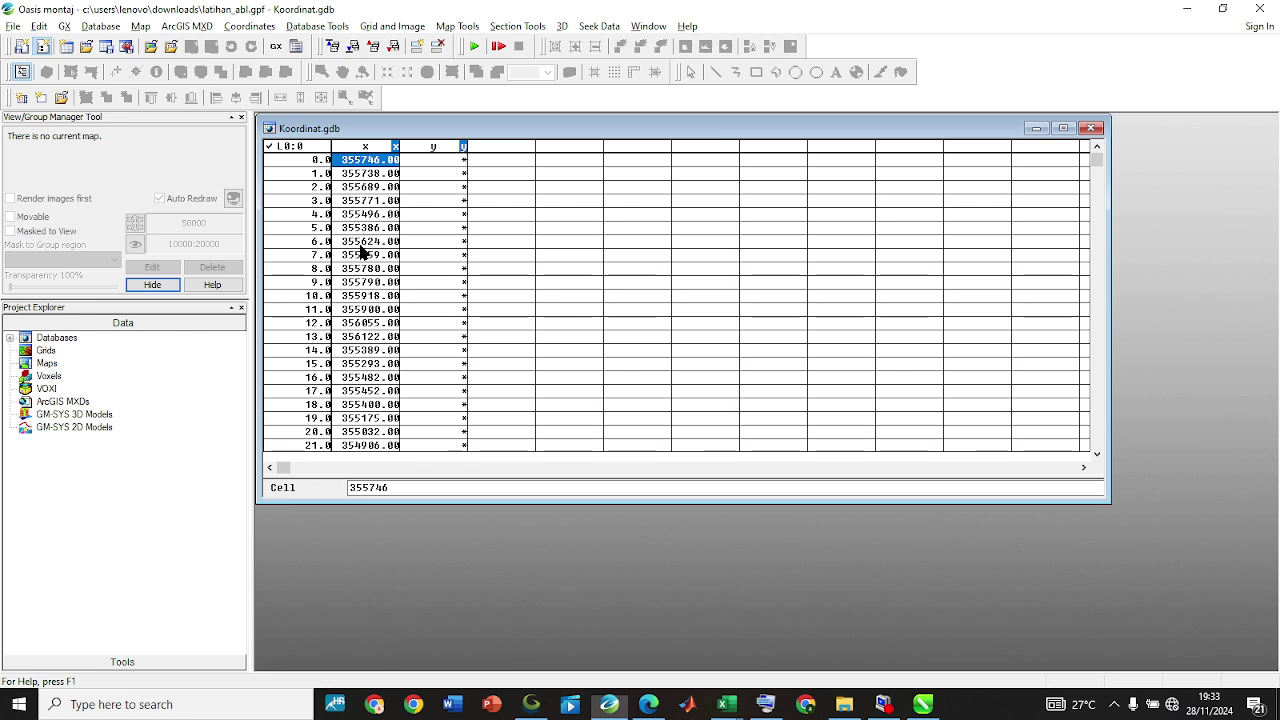
pyautogui.click(423, 146)
pyautogui.click(426, 162)
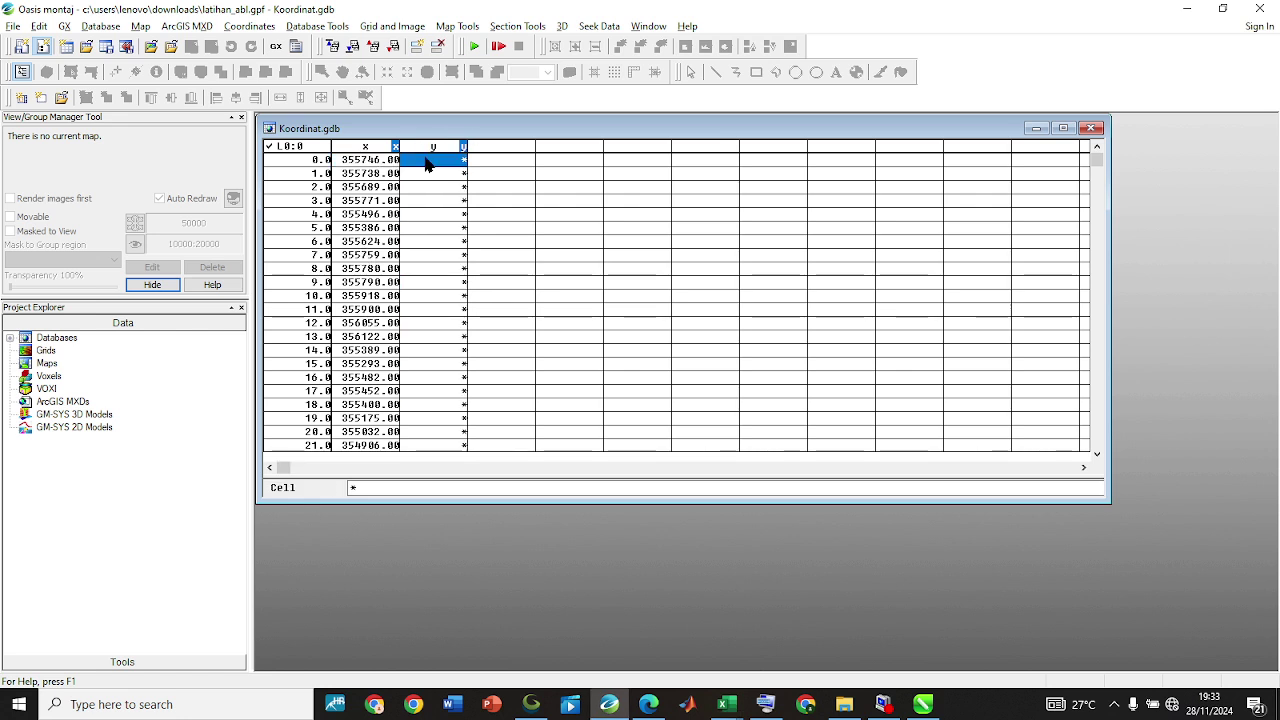
pyautogui.rightClick(426, 162)
pyautogui.click(476, 322)
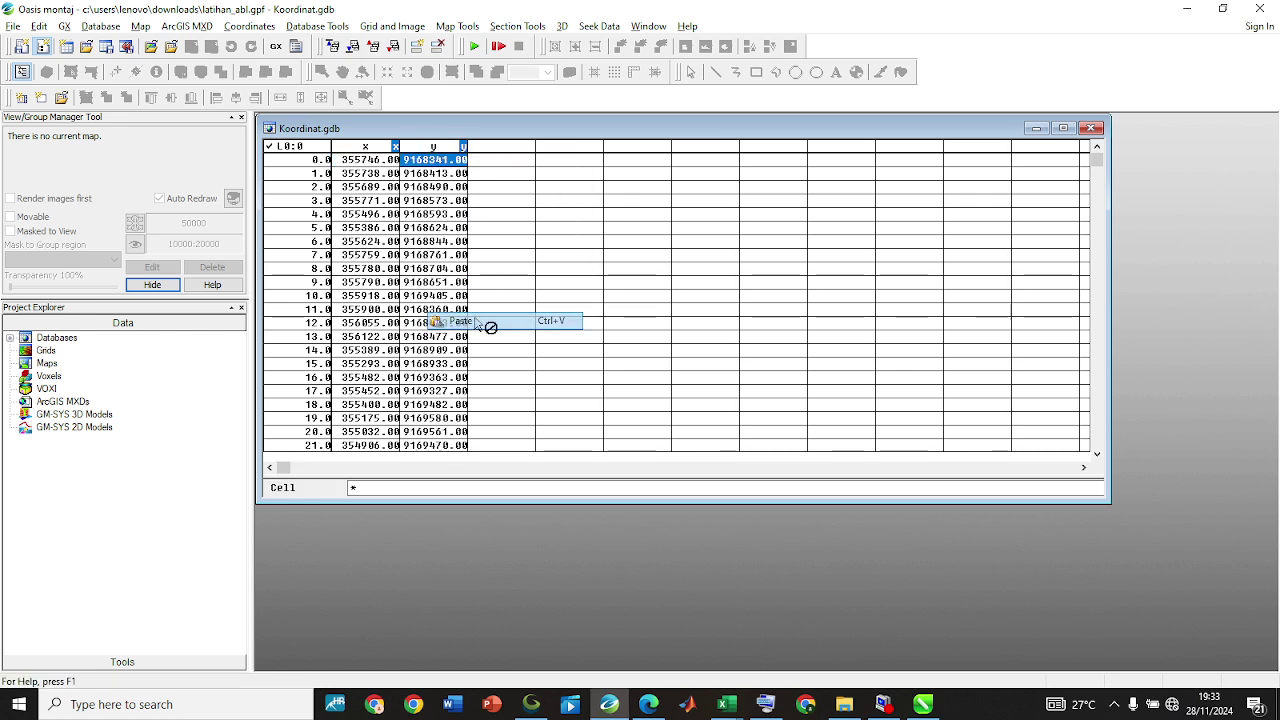
pyautogui.click(440, 214)
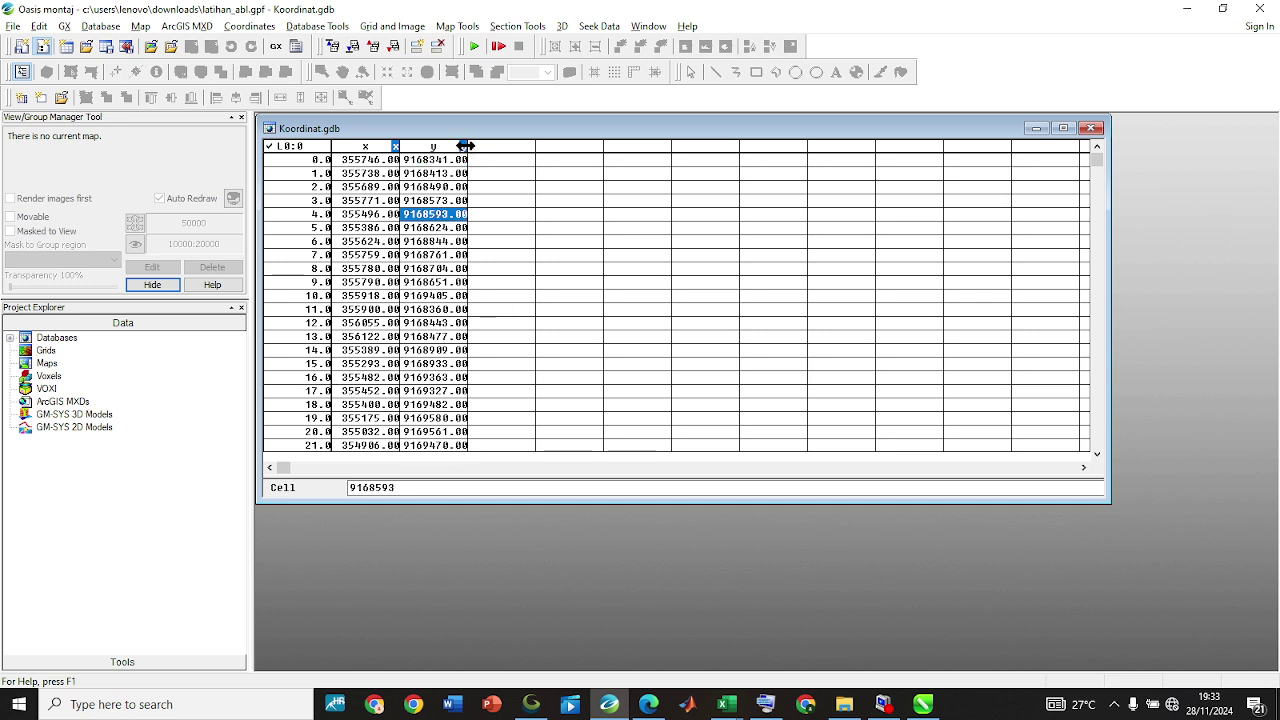
pyautogui.moveTo(466, 147); pyautogui.dragTo(508, 145)
# Turn on protection for the y channel and switch it off again.
pyautogui.rightClick(485, 150)
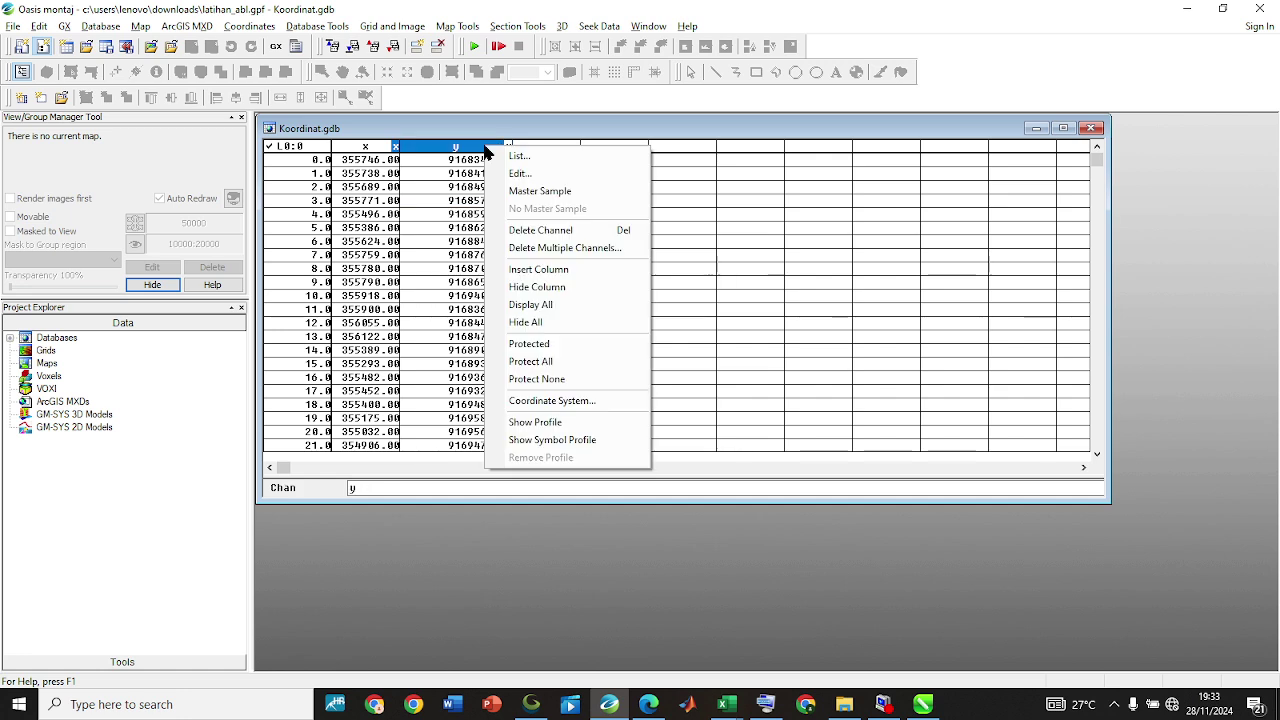
pyautogui.click(529, 344)
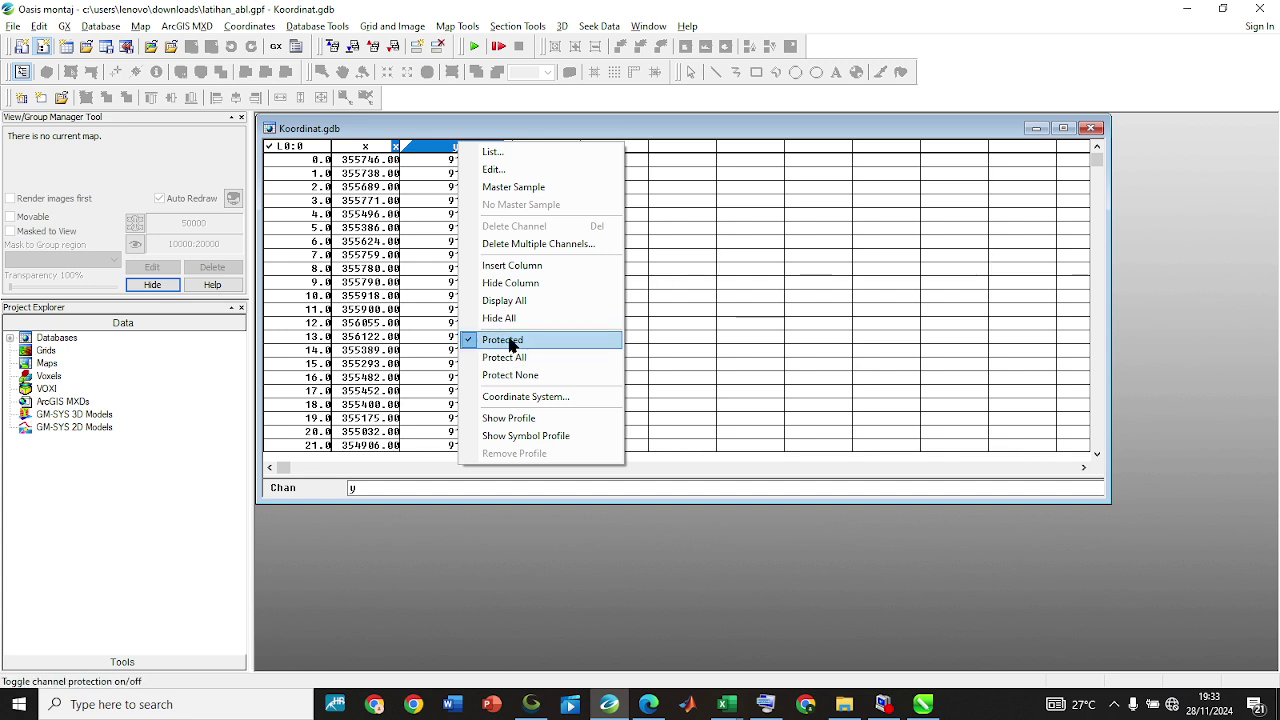
pyautogui.click(499, 343)
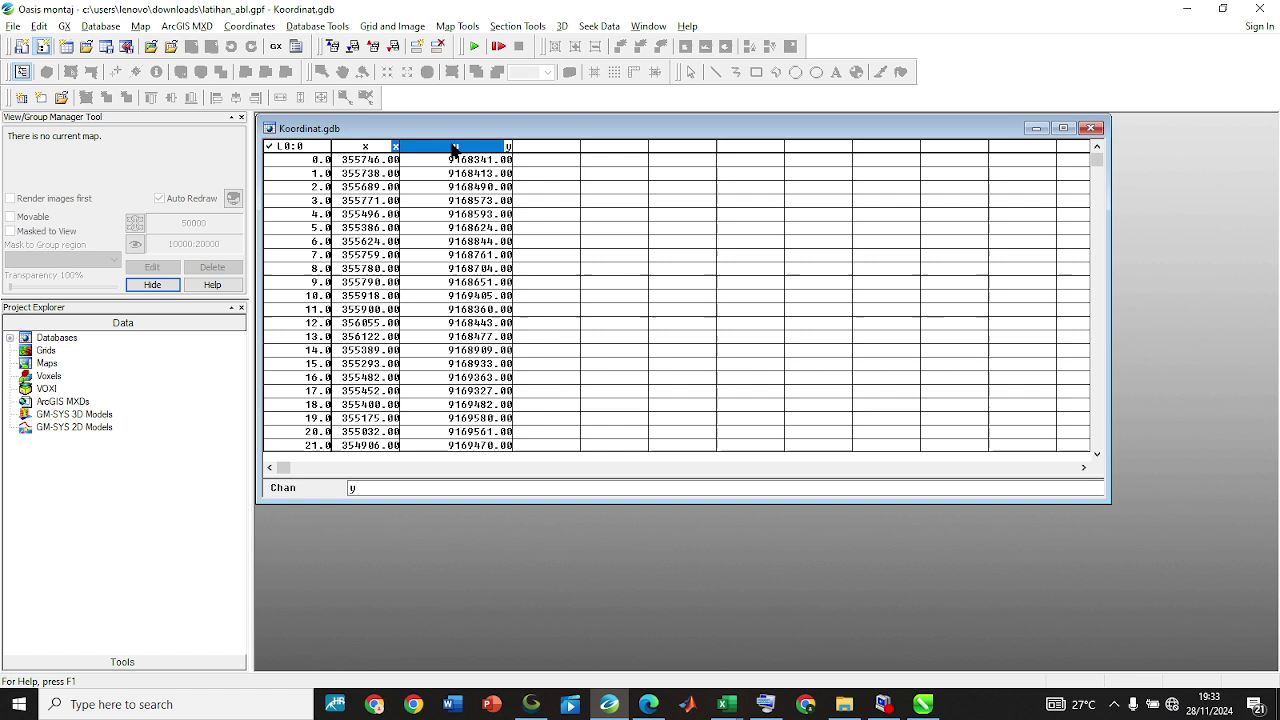
pyautogui.rightClick(455, 150)
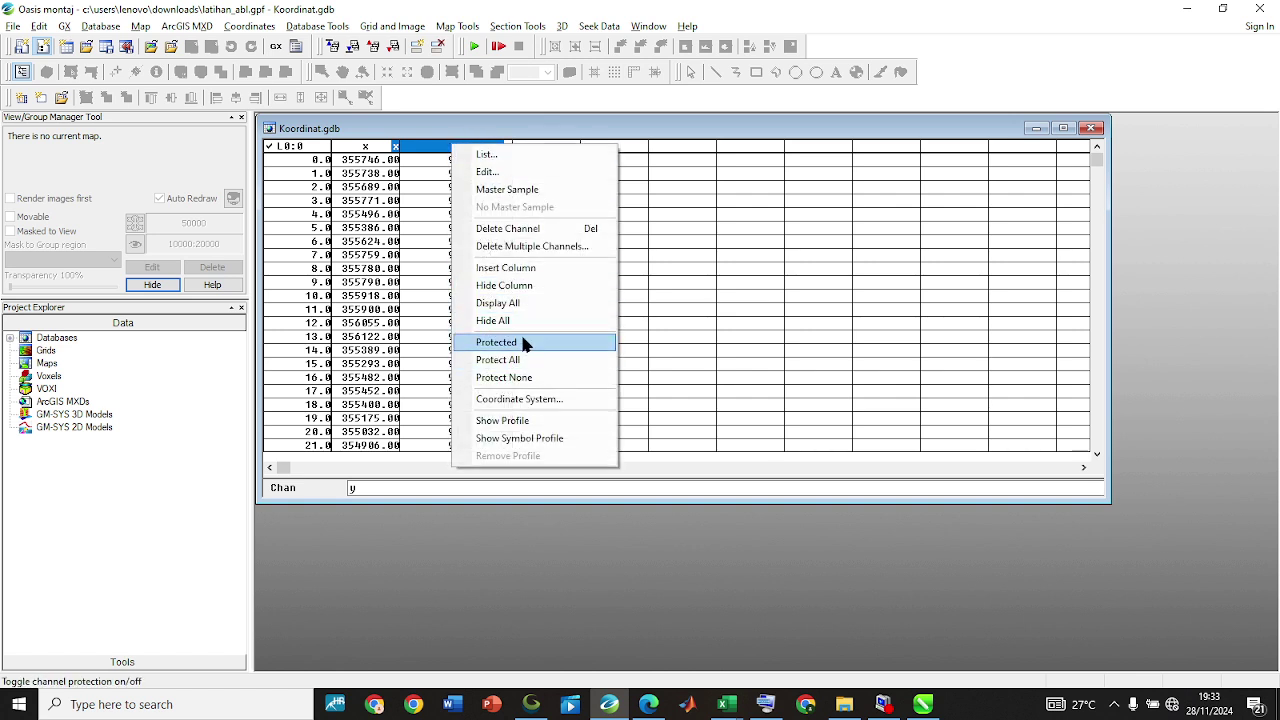
pyautogui.click(427, 160)
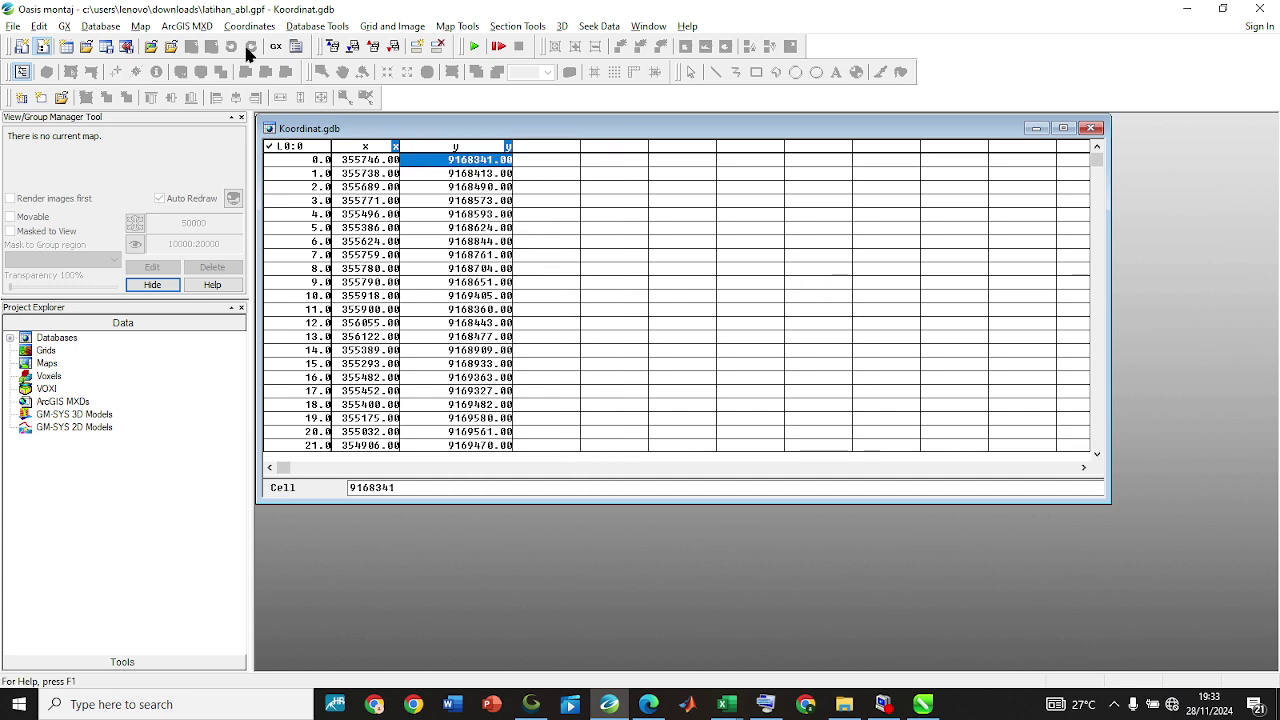
pyautogui.click(100, 26)
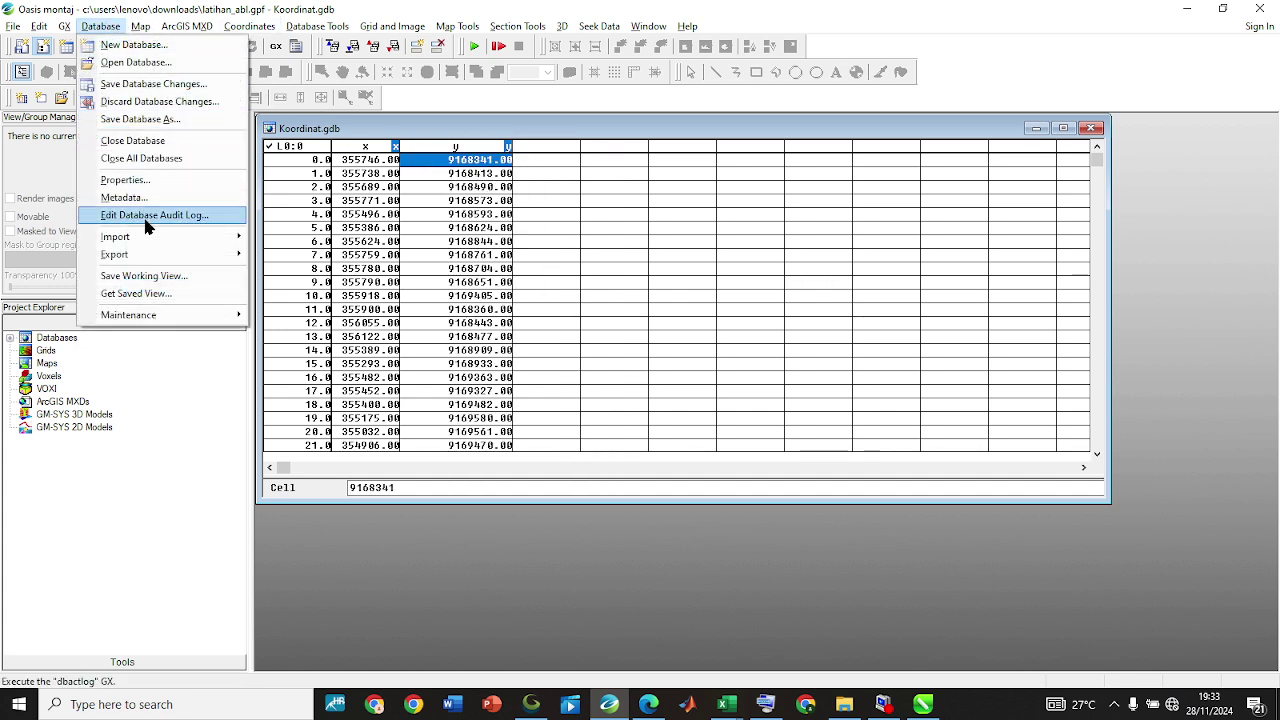
pyautogui.moveTo(151, 237)
pyautogui.moveTo(329, 273)
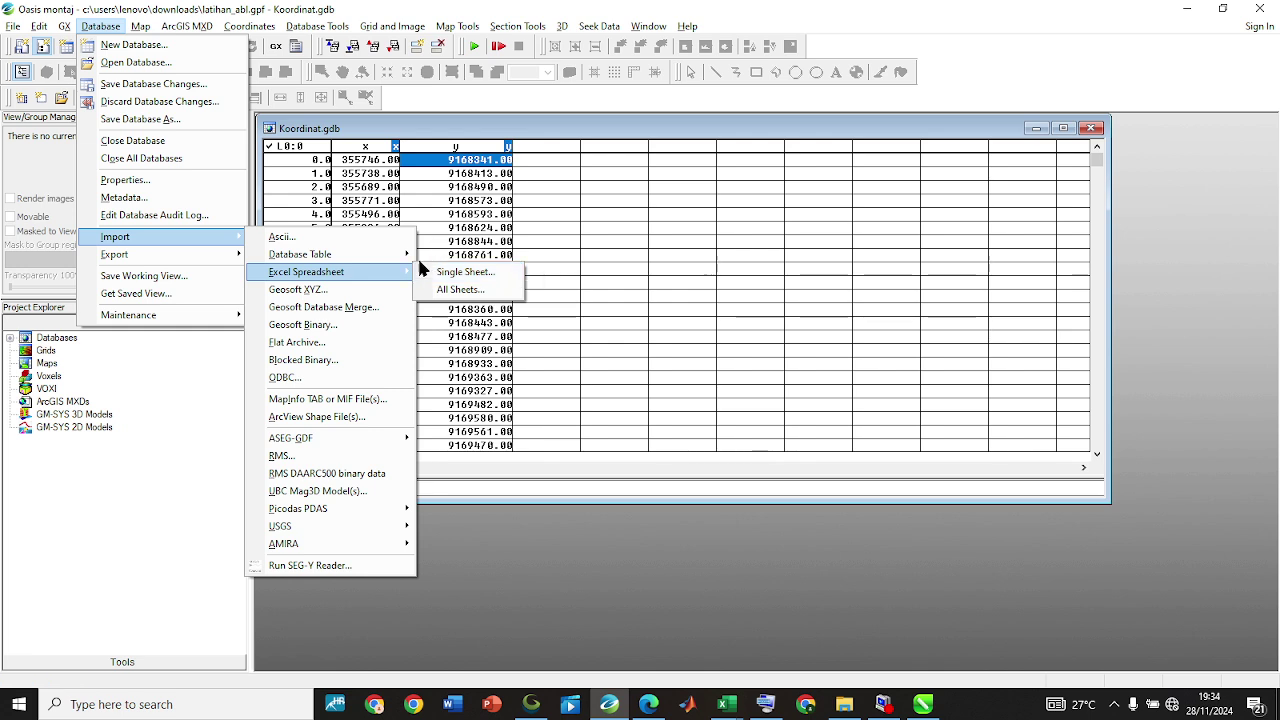
pyautogui.click(478, 205)
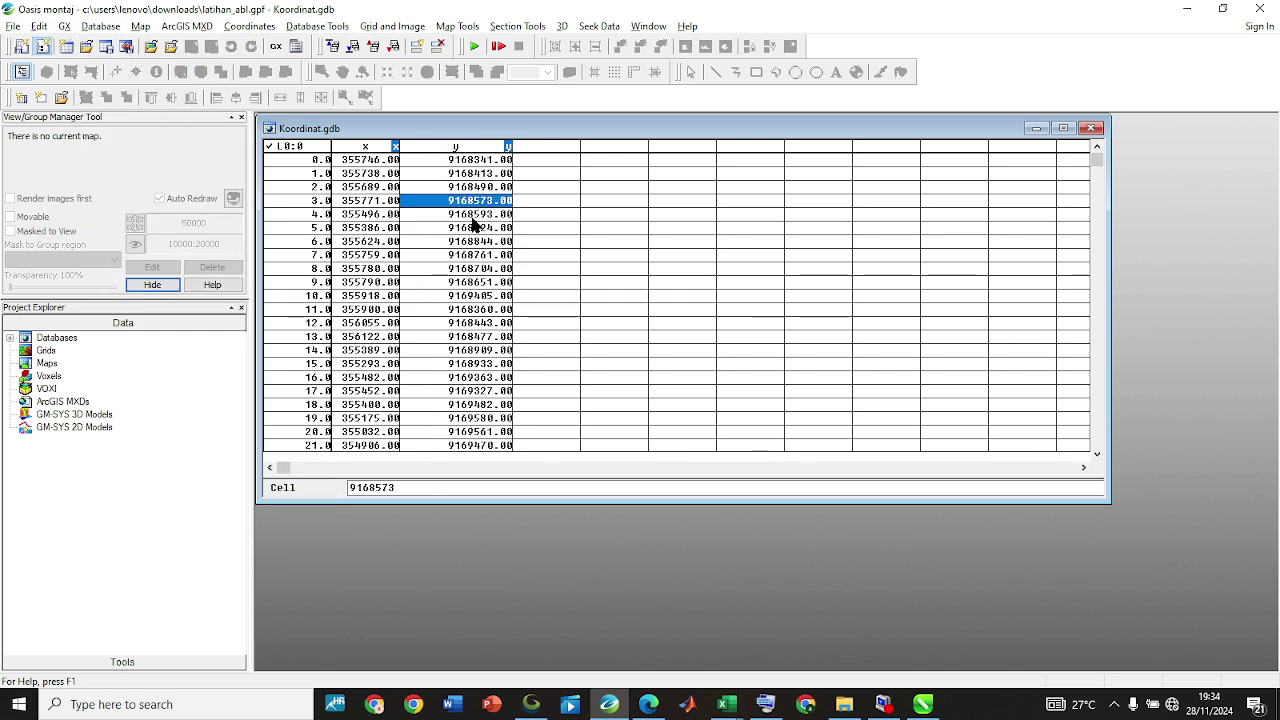
# Start a new projected coordinate system with x as the current X channel and y as the Y channel for all lines/groups.
pyautogui.click(537, 148)
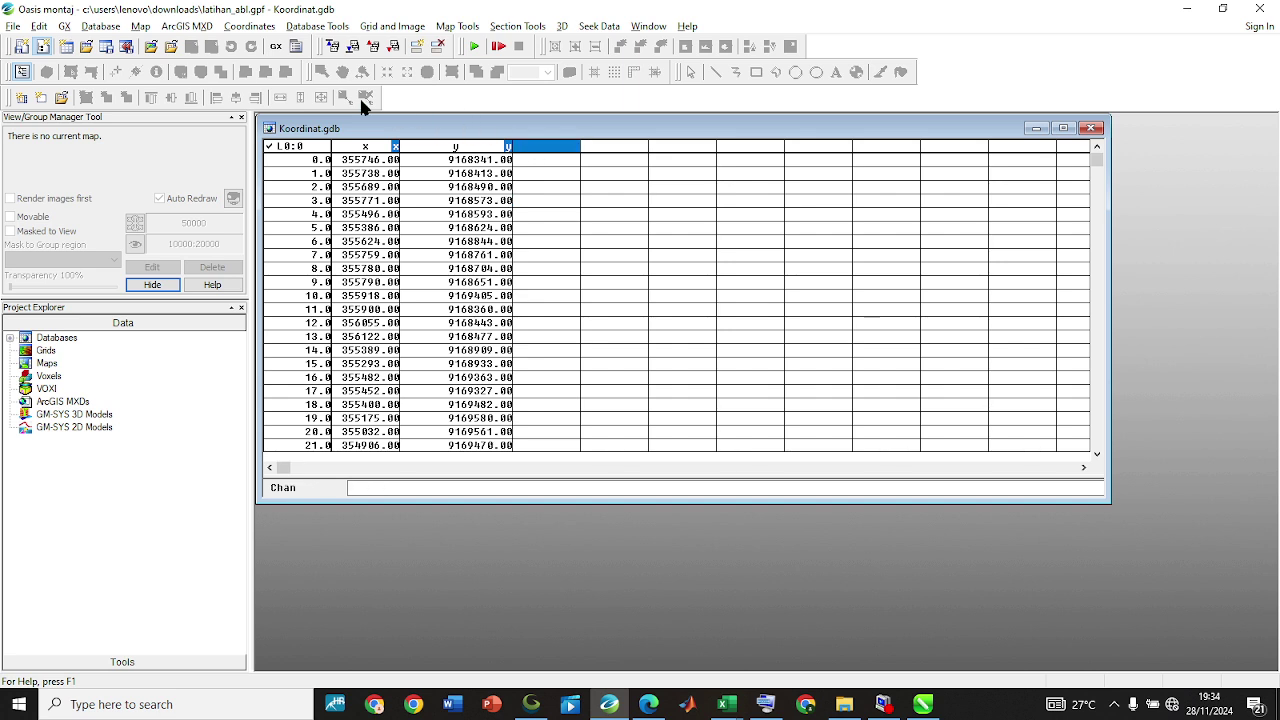
pyautogui.click(241, 28)
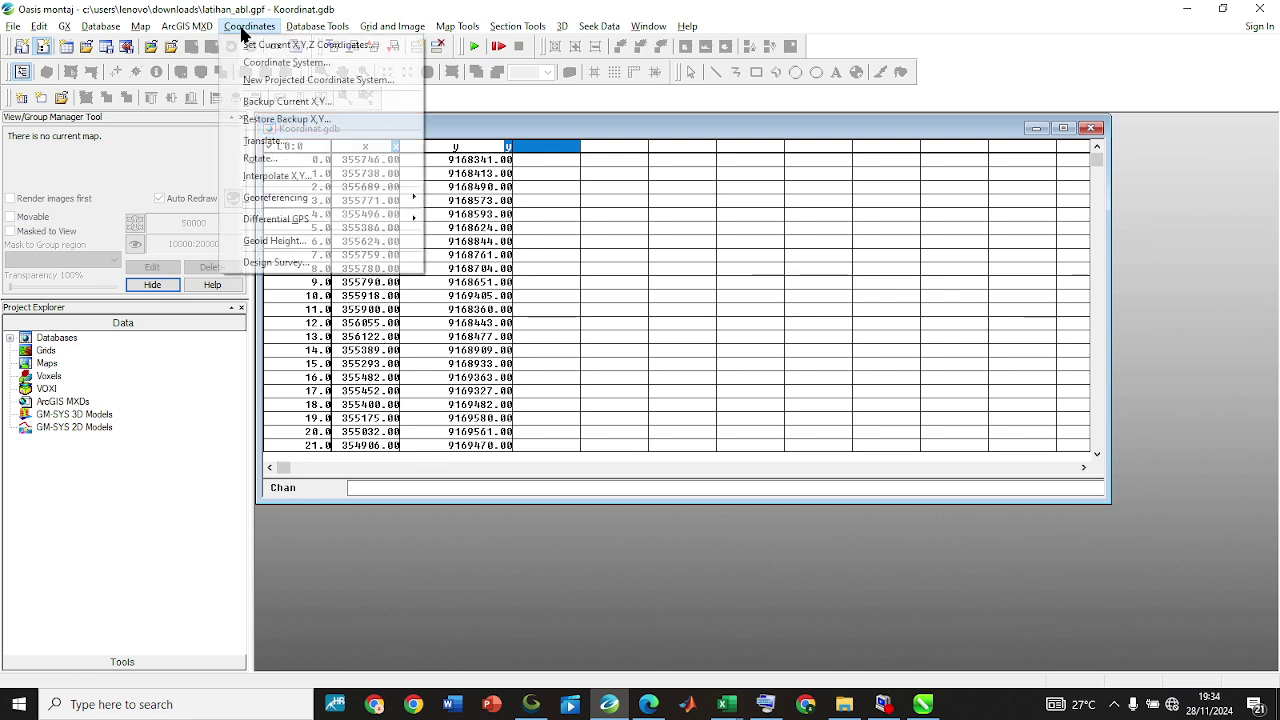
pyautogui.click(281, 87)
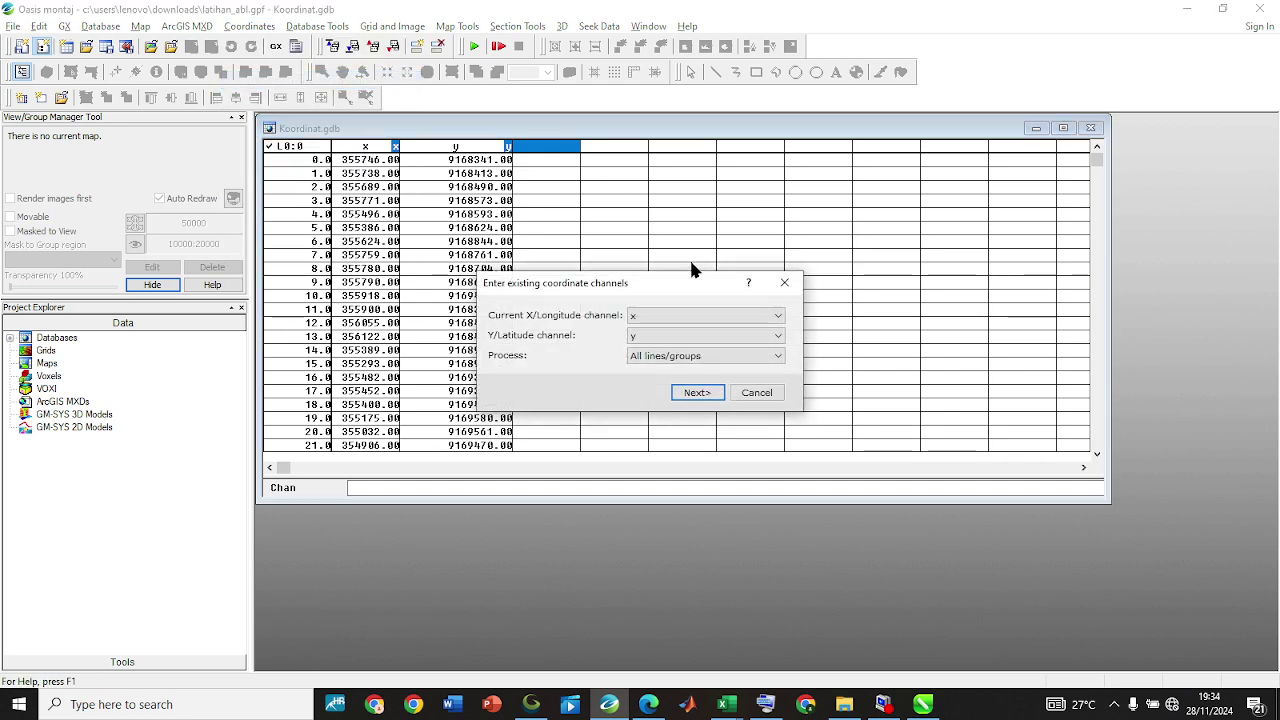
pyautogui.click(690, 380)
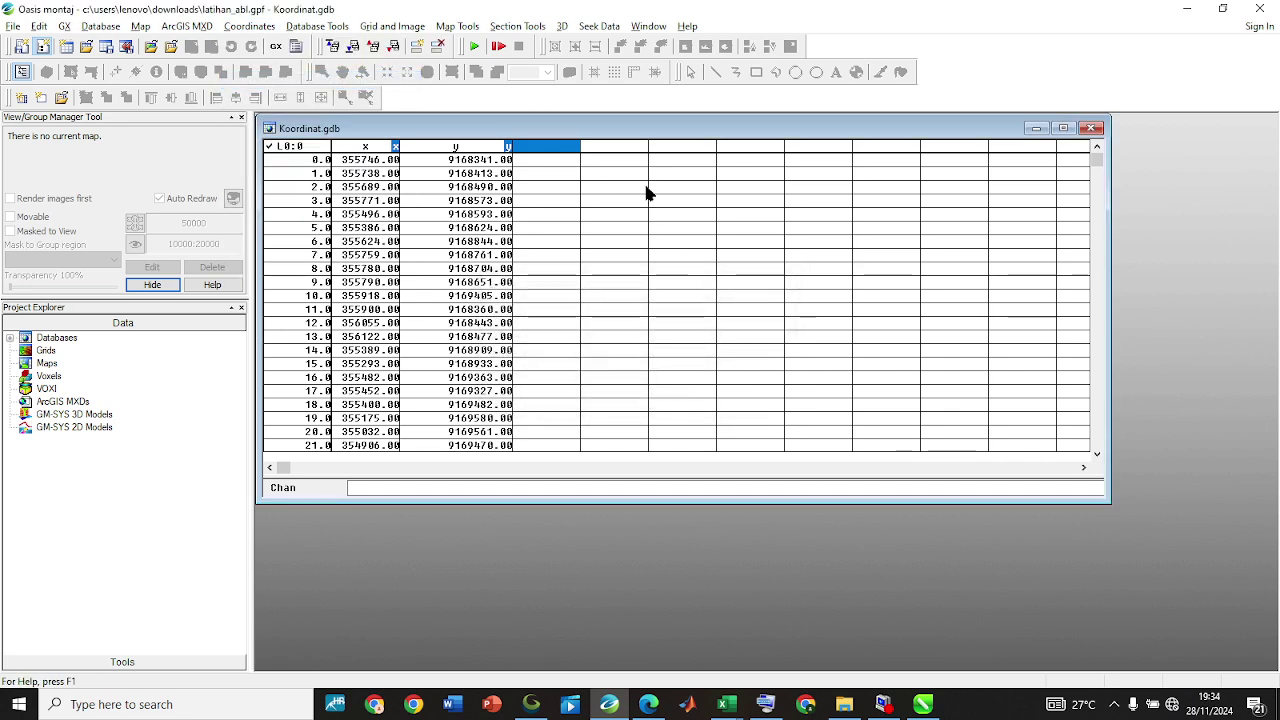
# Define the current x,y coordinate system as Projected (x,y) with projection UTM zone 49S, datum WGS 84 and length units in metres.
pyautogui.click(585, 68)
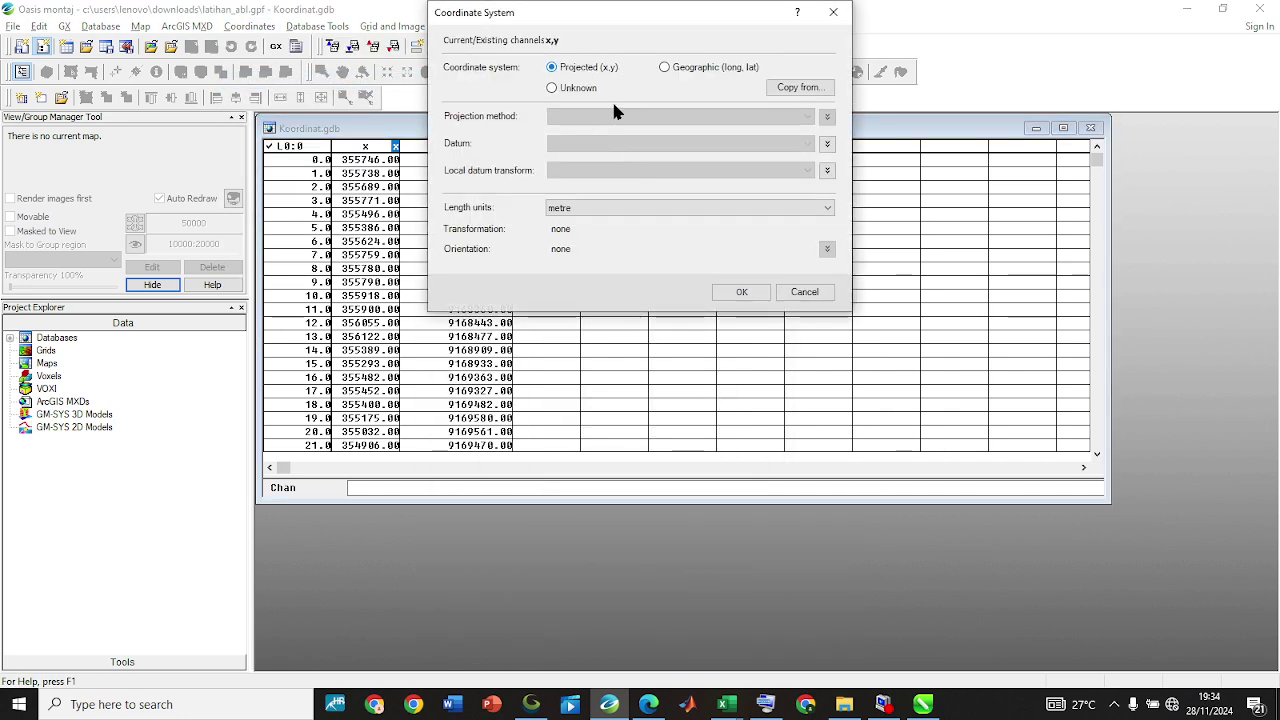
pyautogui.click(597, 129)
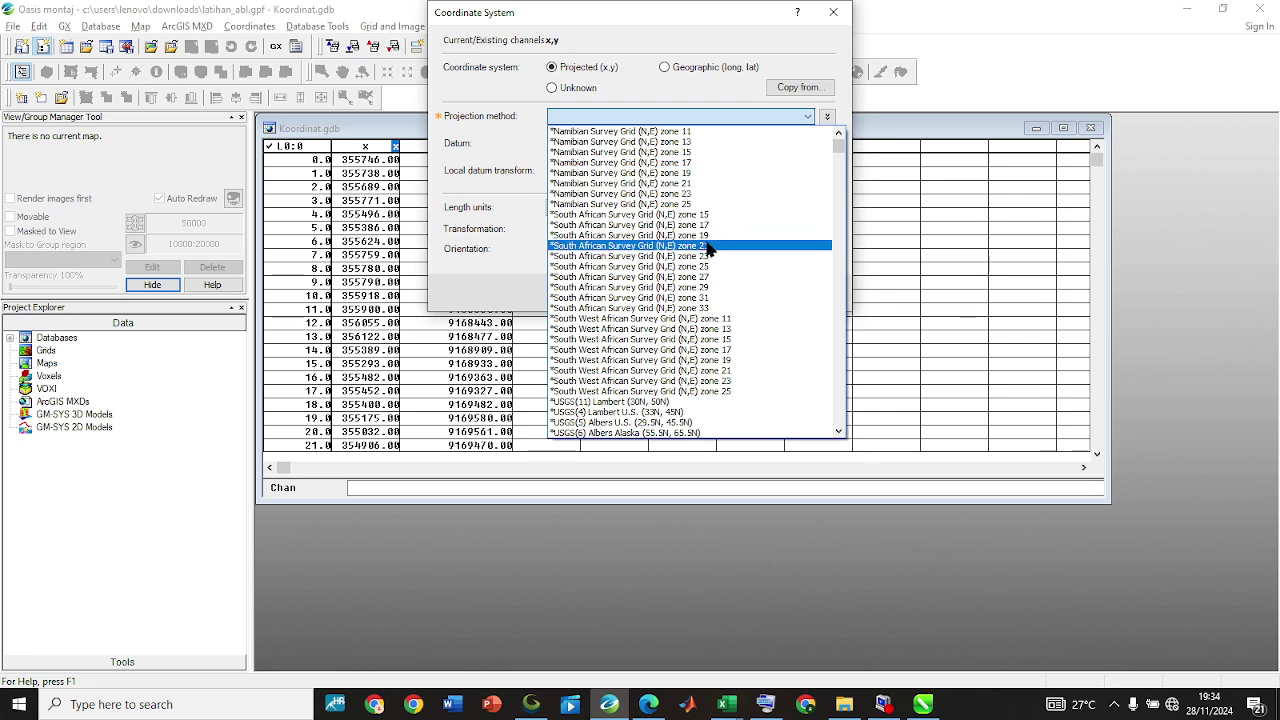
pyautogui.press('u')
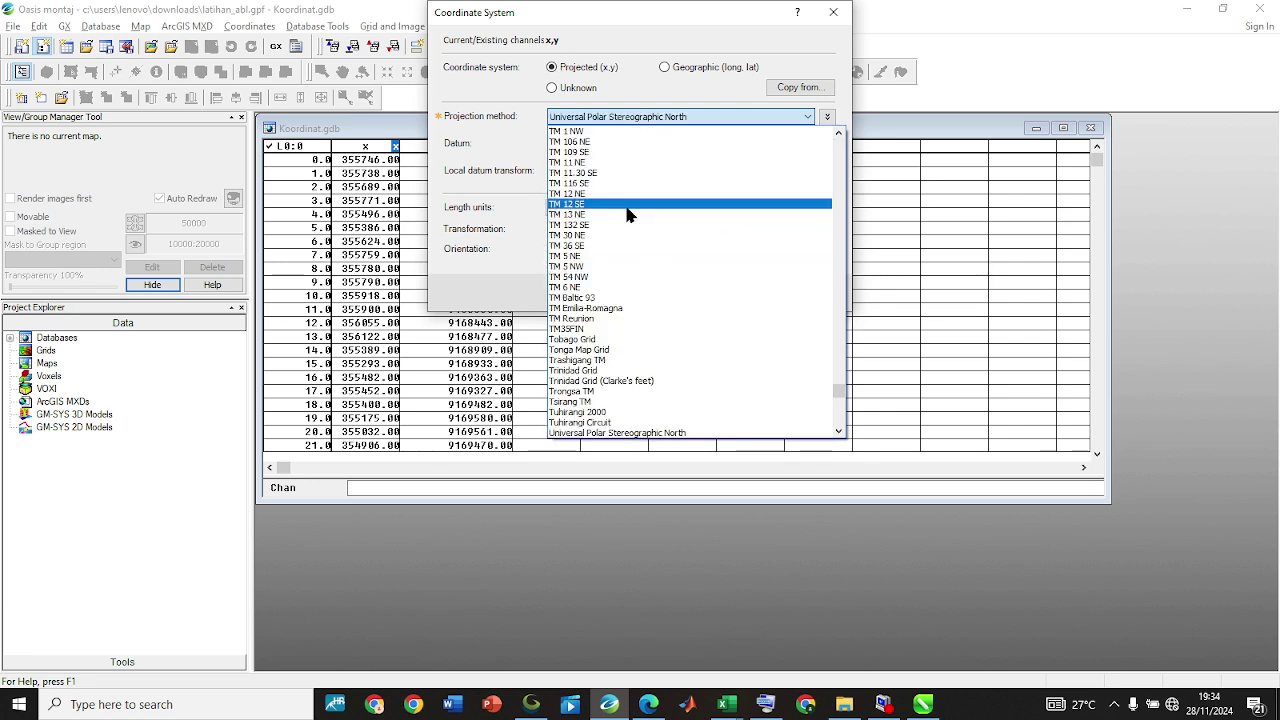
pyautogui.scroll(1, 630, 225)
pyautogui.scroll(3, 628, 219)
pyautogui.scroll(-2, 628, 225)
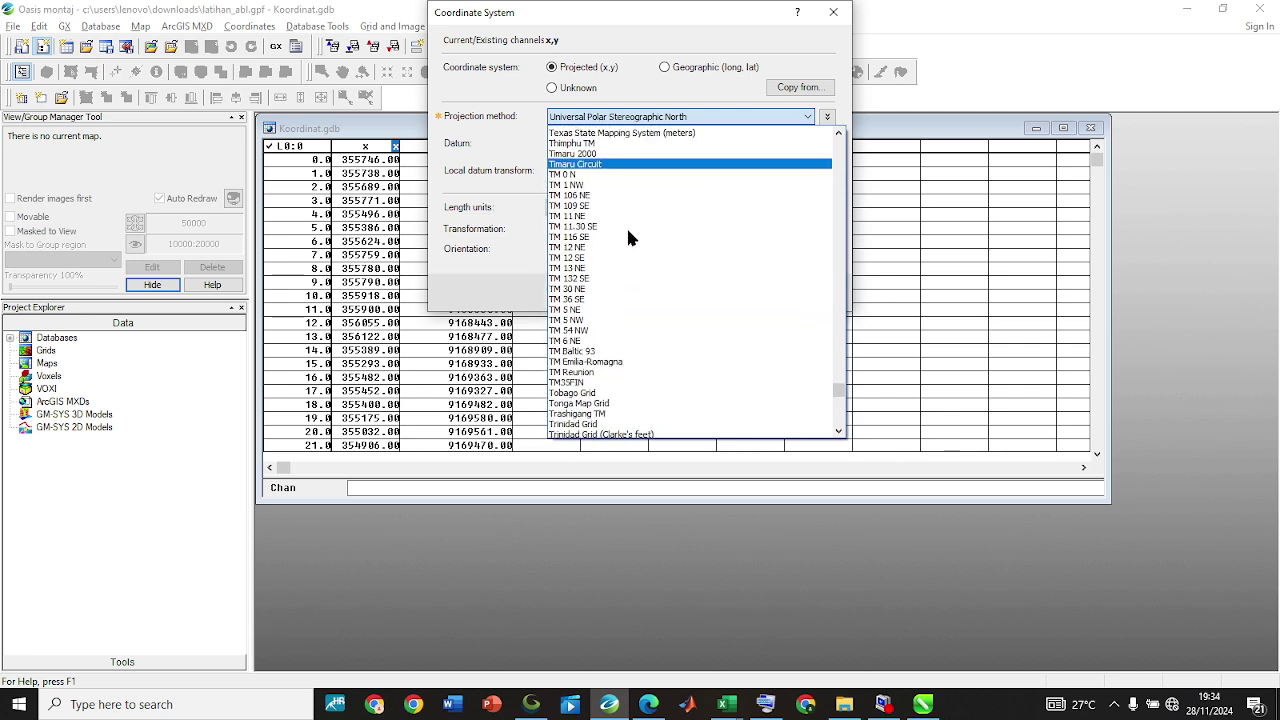
pyautogui.scroll(-10, 613, 258)
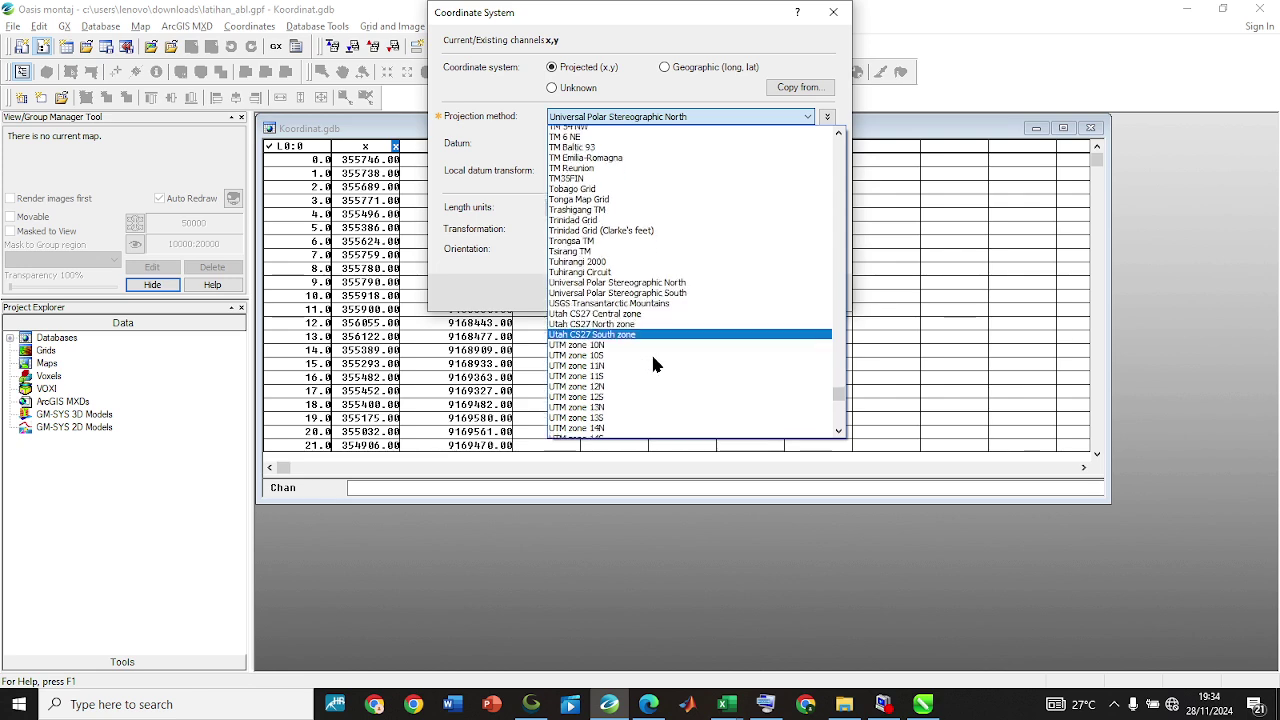
pyautogui.scroll(-6, 614, 395)
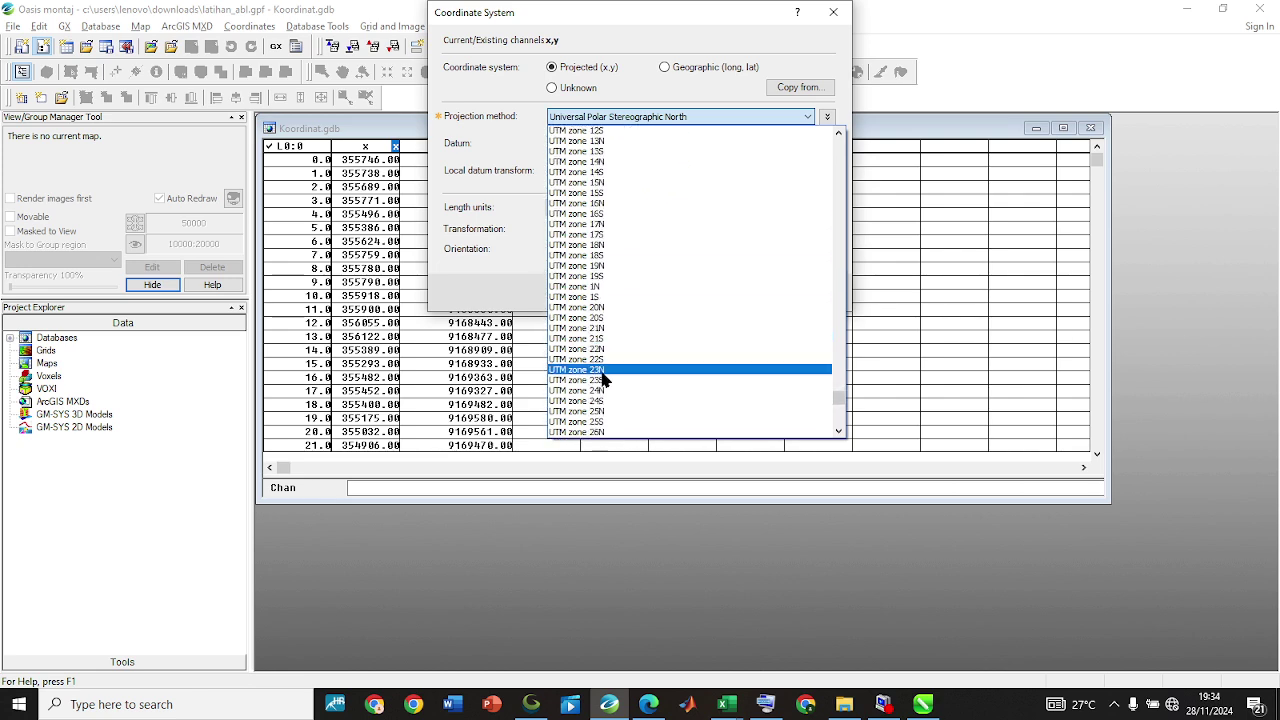
pyautogui.scroll(-20, 700, 360)
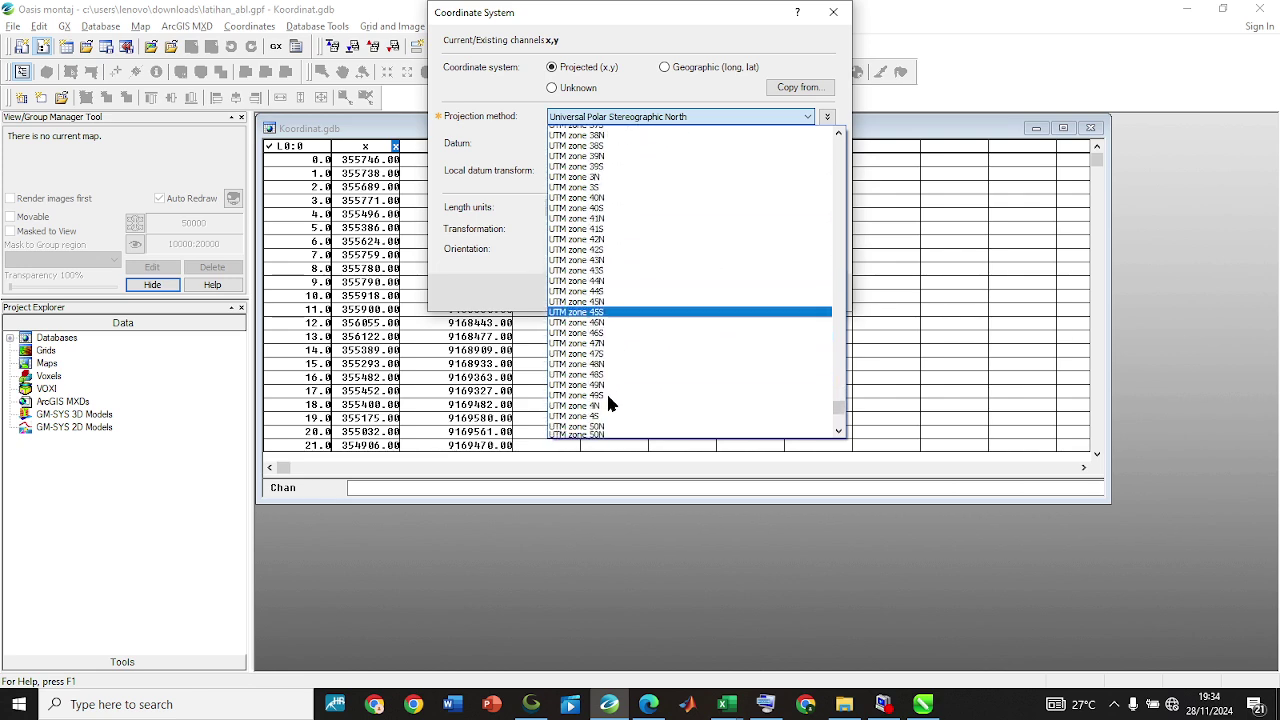
pyautogui.scroll(-3, 608, 235)
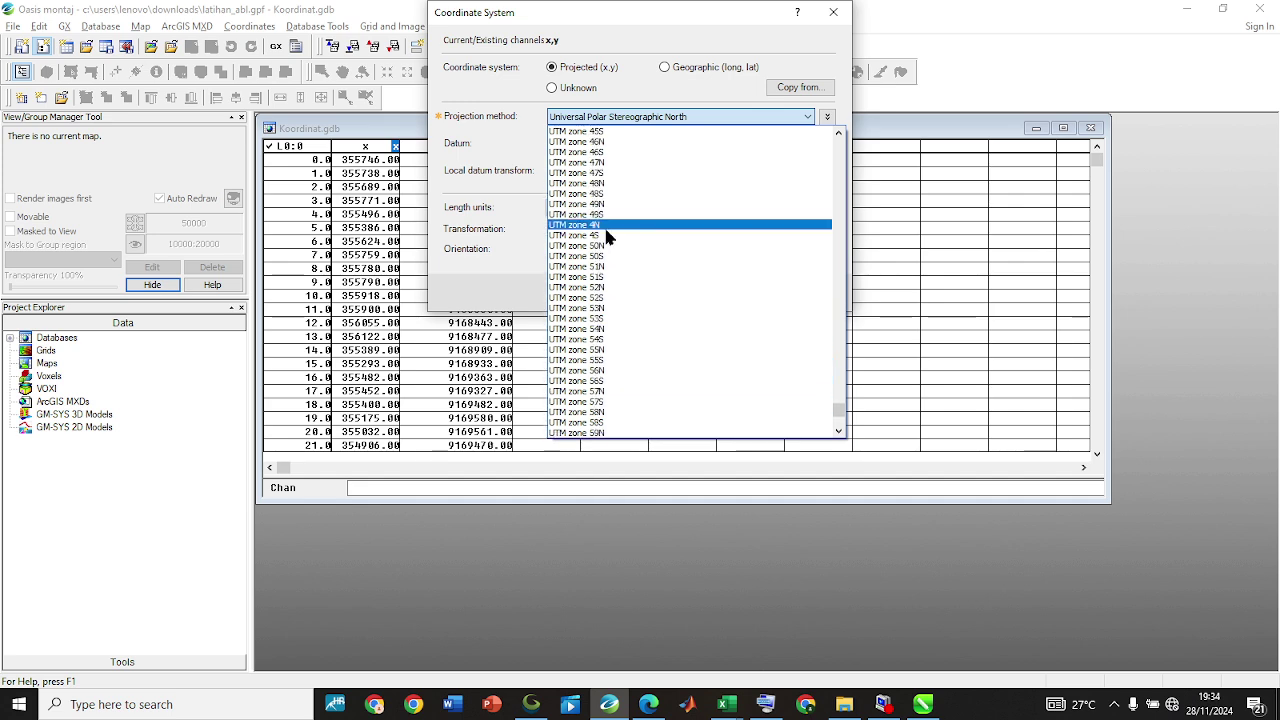
pyautogui.scroll(1, 612, 245)
pyautogui.click(600, 257)
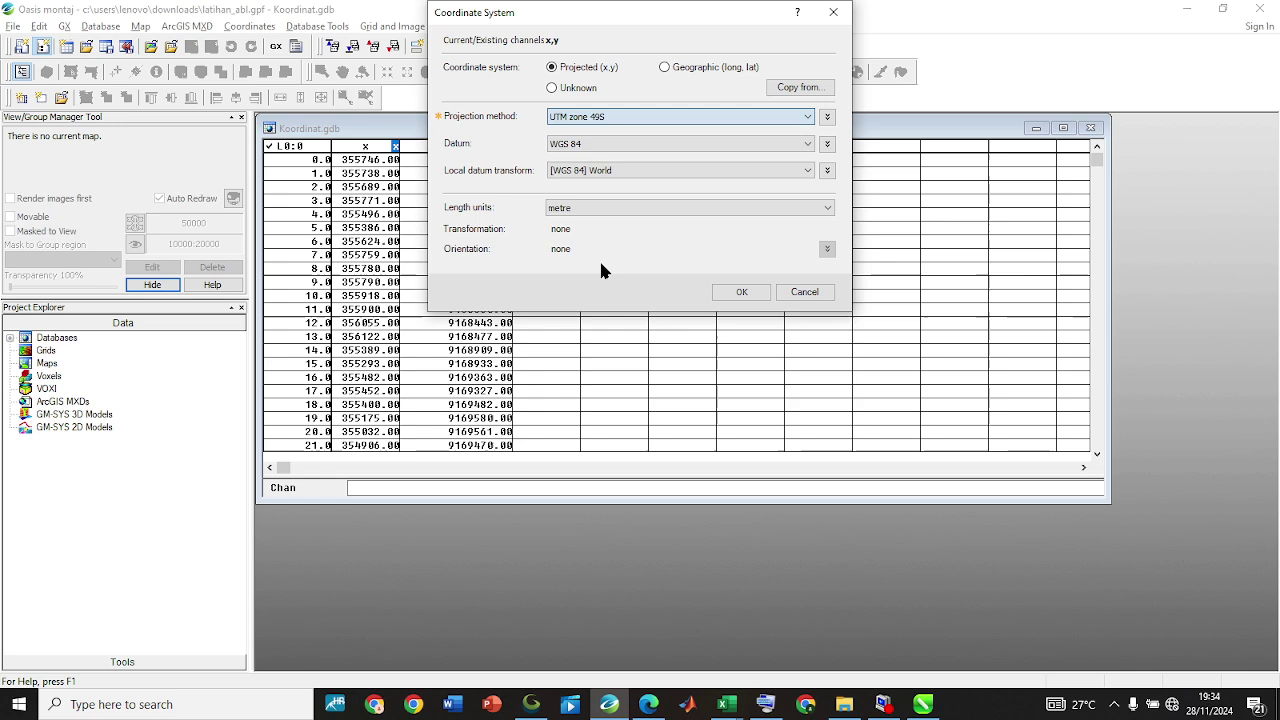
pyautogui.click(750, 294)
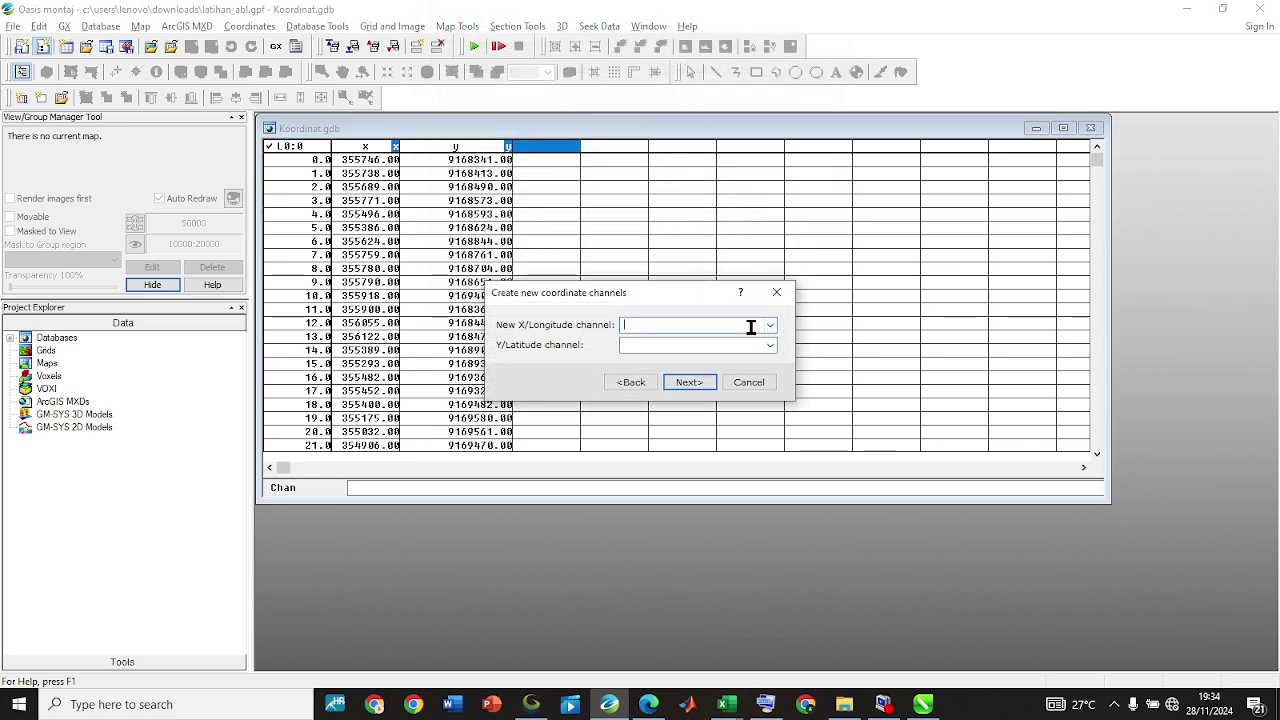
# Create new coordinate channels Long and Lat in the Geographic (long, lat) system with datum WGS 84, and widen the Long column.
pyautogui.write('Long')
pyautogui.click(721, 344)
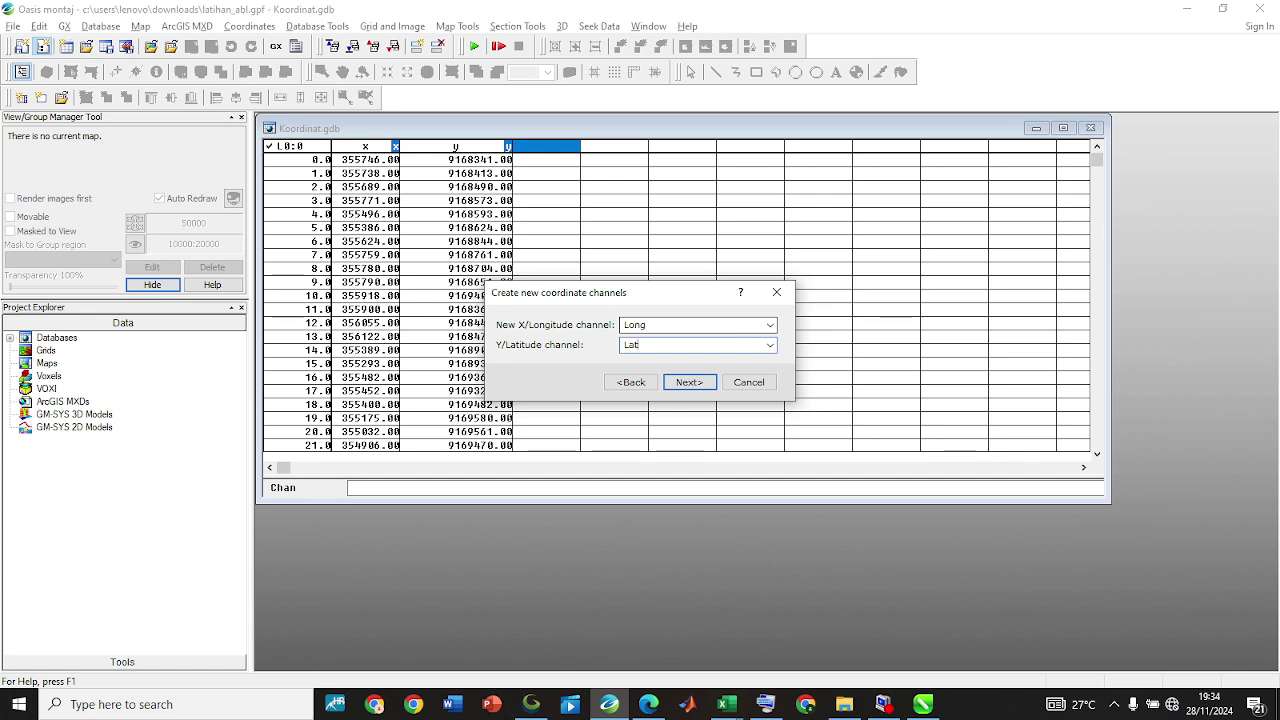
pyautogui.click(689, 382)
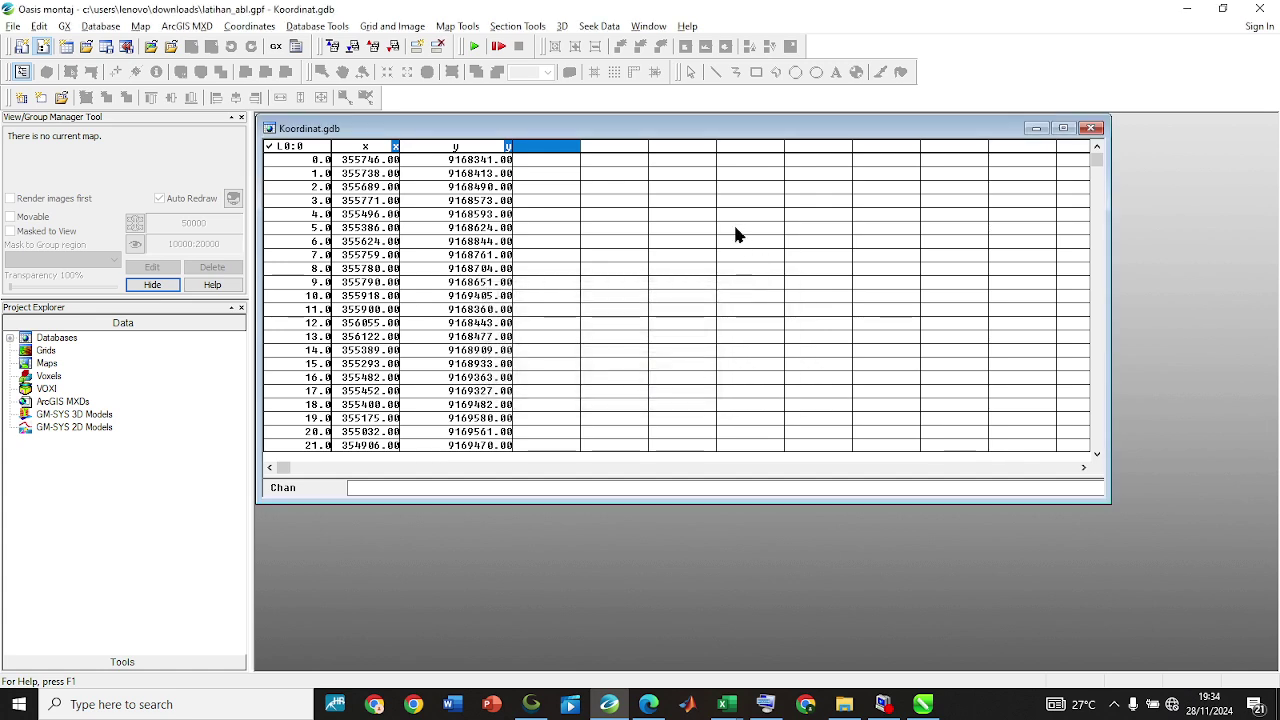
pyautogui.click(692, 66)
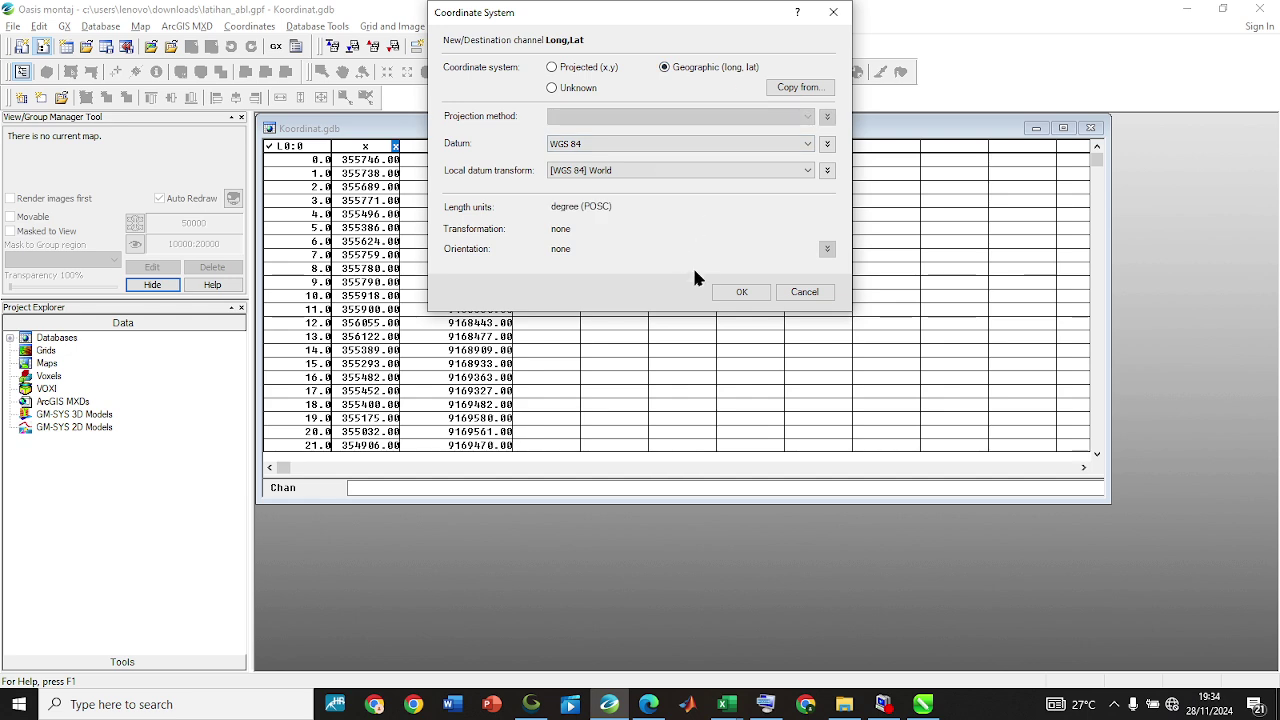
pyautogui.click(741, 292)
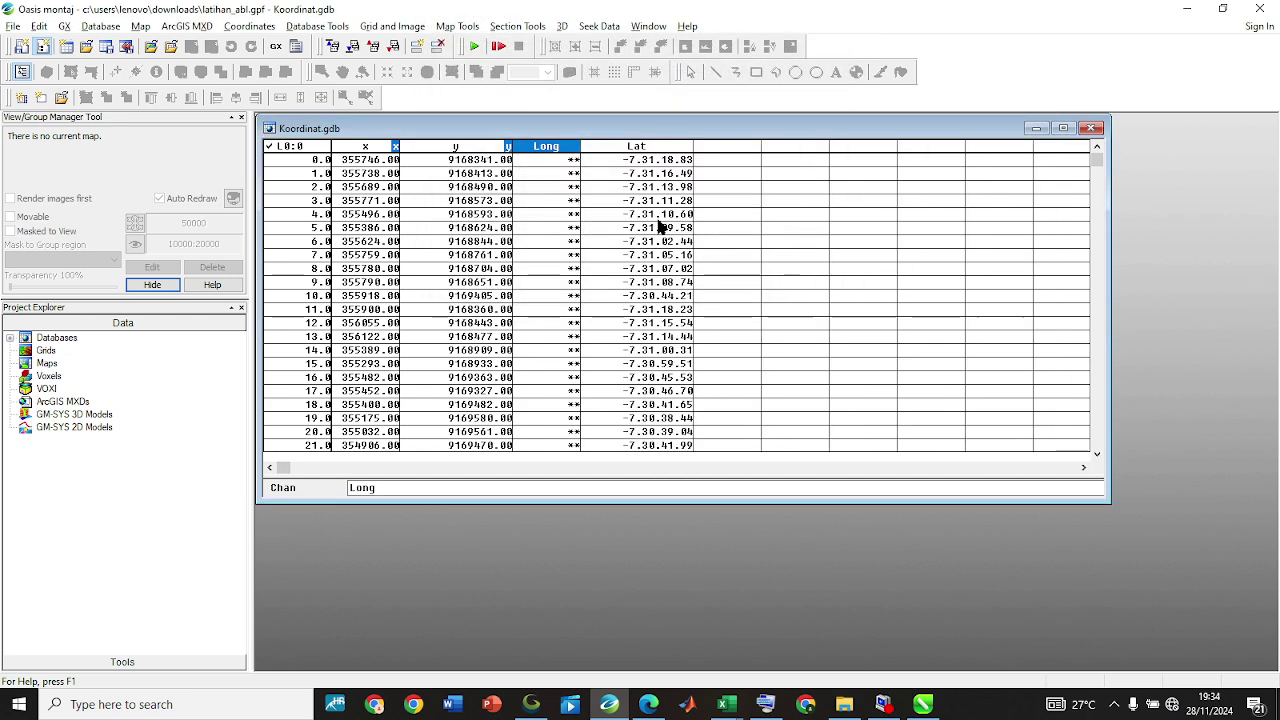
pyautogui.moveTo(577, 152); pyautogui.dragTo(625, 152)
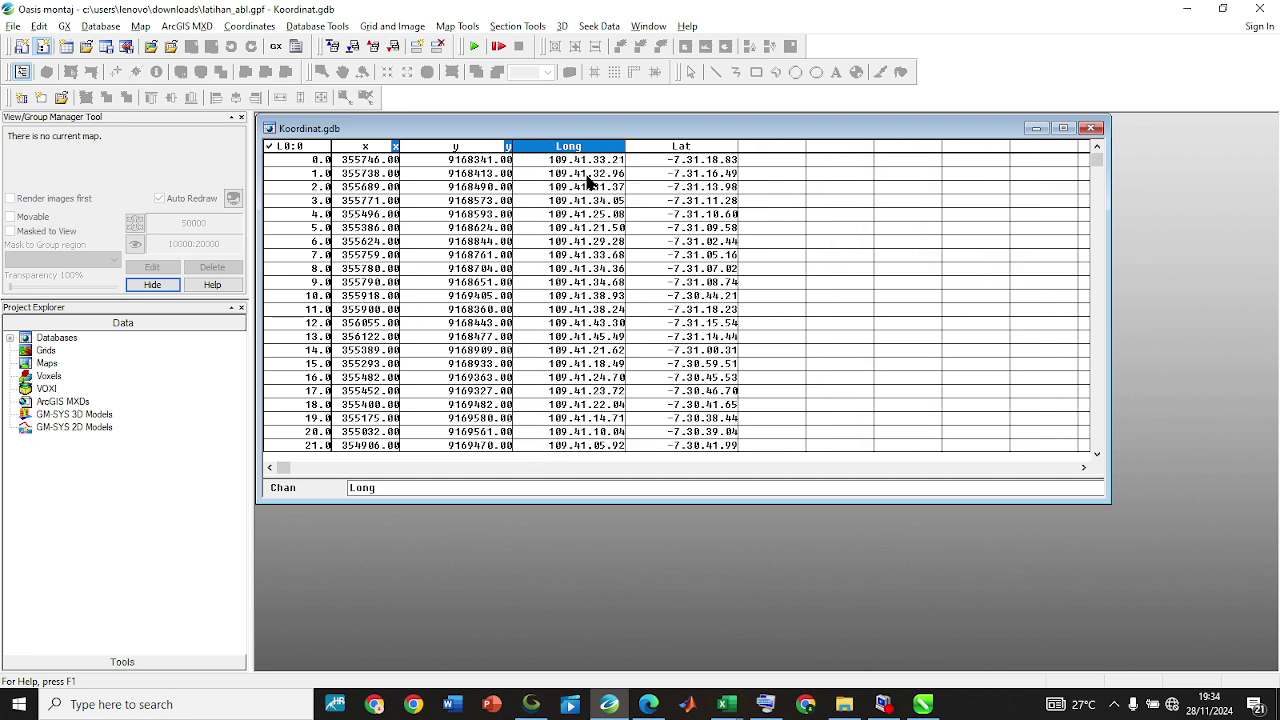
# Select the entire Lat channel in the Koordinat database and copy its latitude values.
pyautogui.click(587, 175)
pyautogui.click(676, 177)
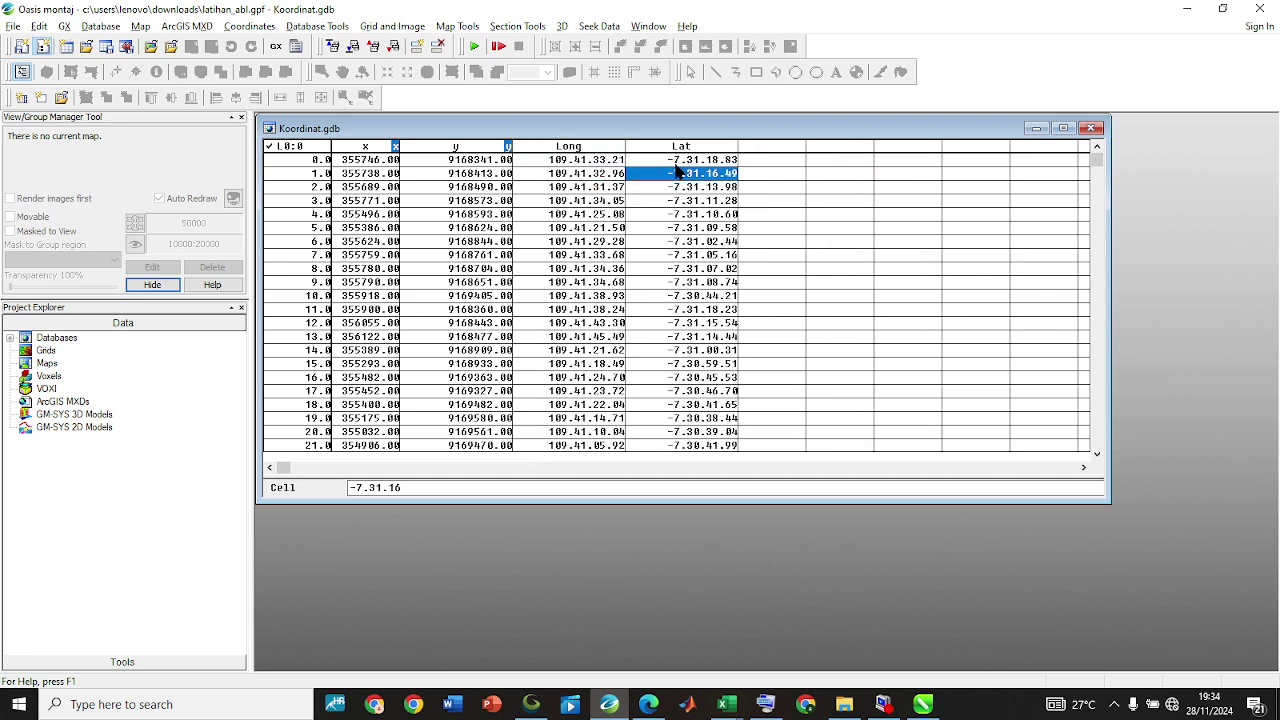
pyautogui.click(684, 147)
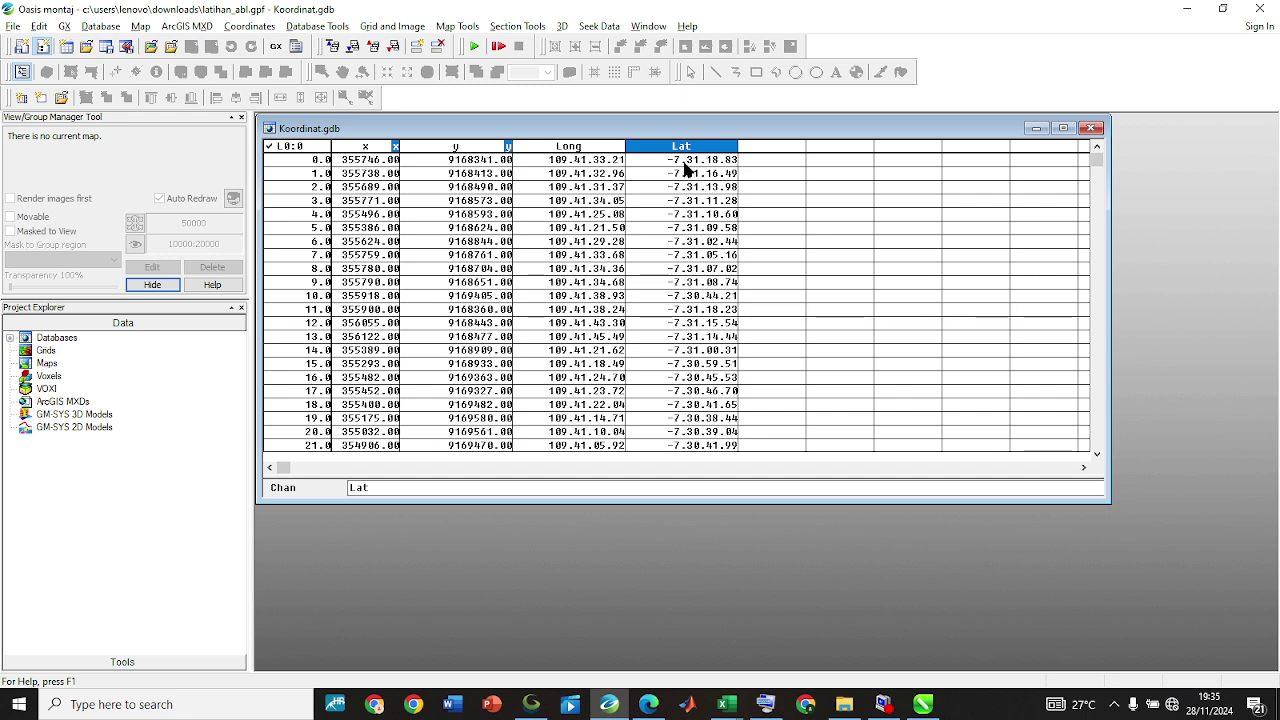
pyautogui.click(685, 160)
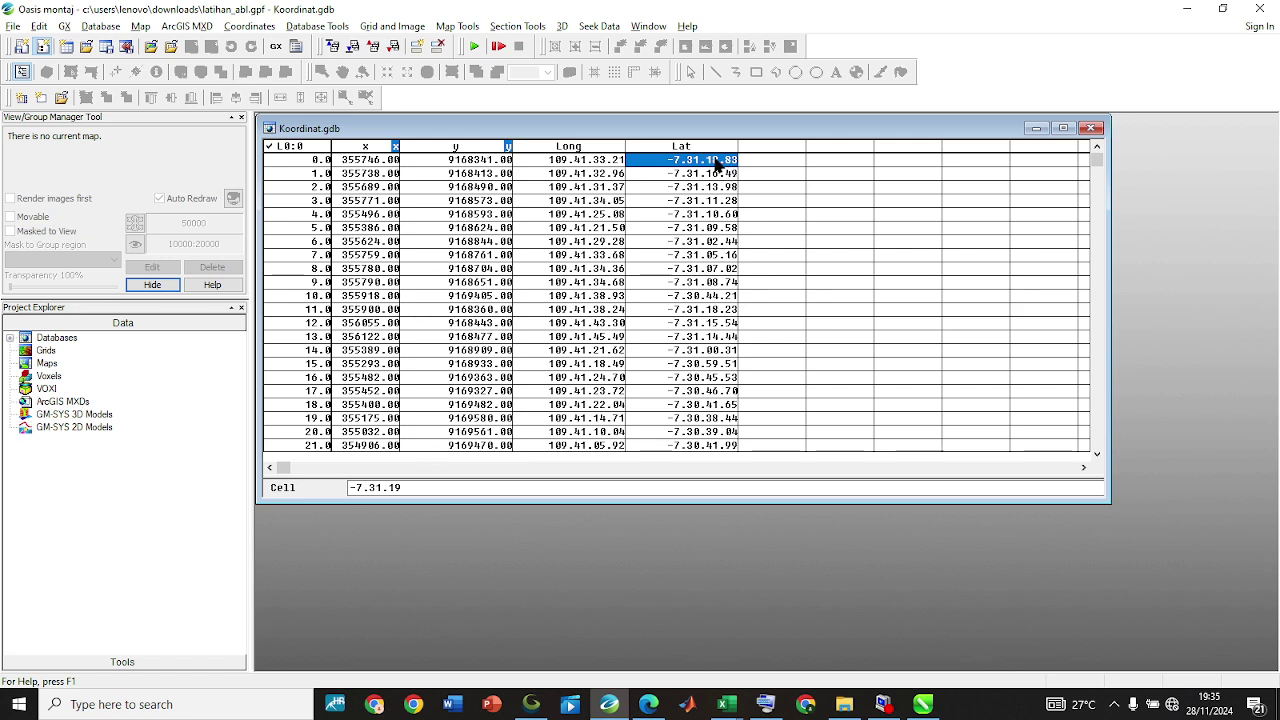
pyautogui.click(711, 150)
pyautogui.rightClick(711, 175)
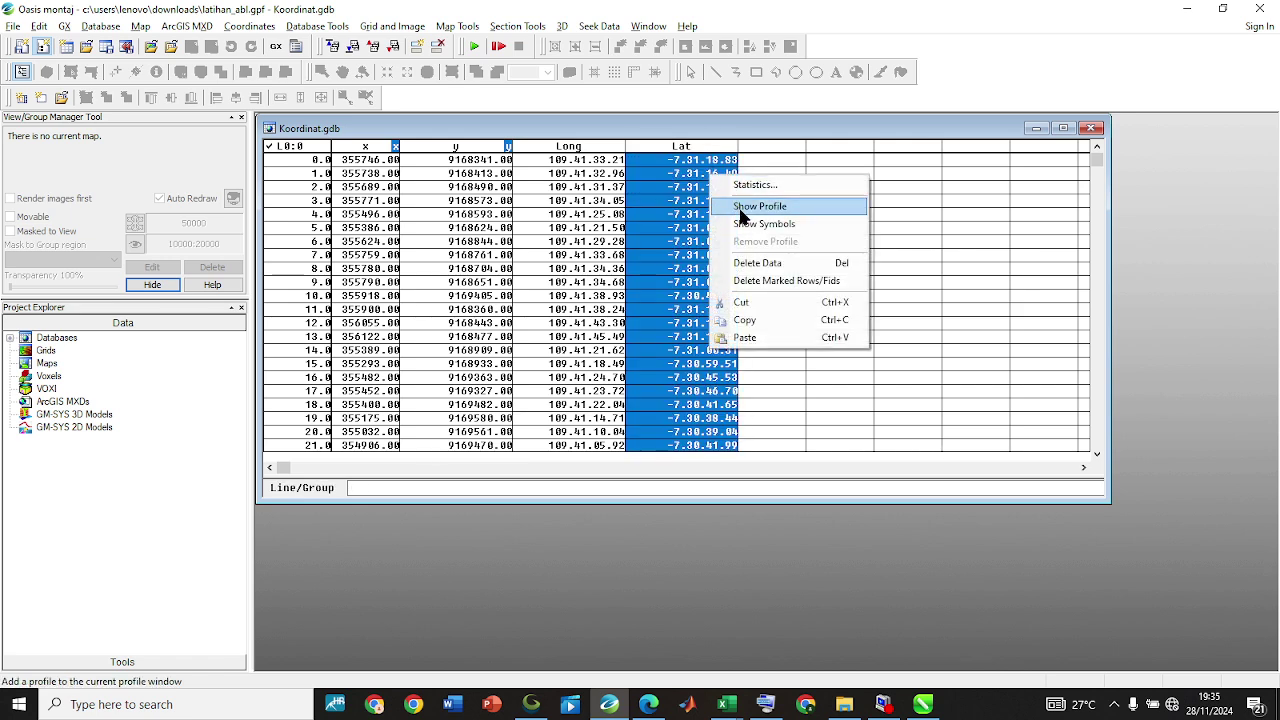
pyautogui.click(762, 321)
# Switch to the Data G-obs.xlsx workbook in Excel and paste the copied latitudes into the empty area beyond ABL, starting at cell Z3.
pyautogui.hotkey('alt', 'Tab')
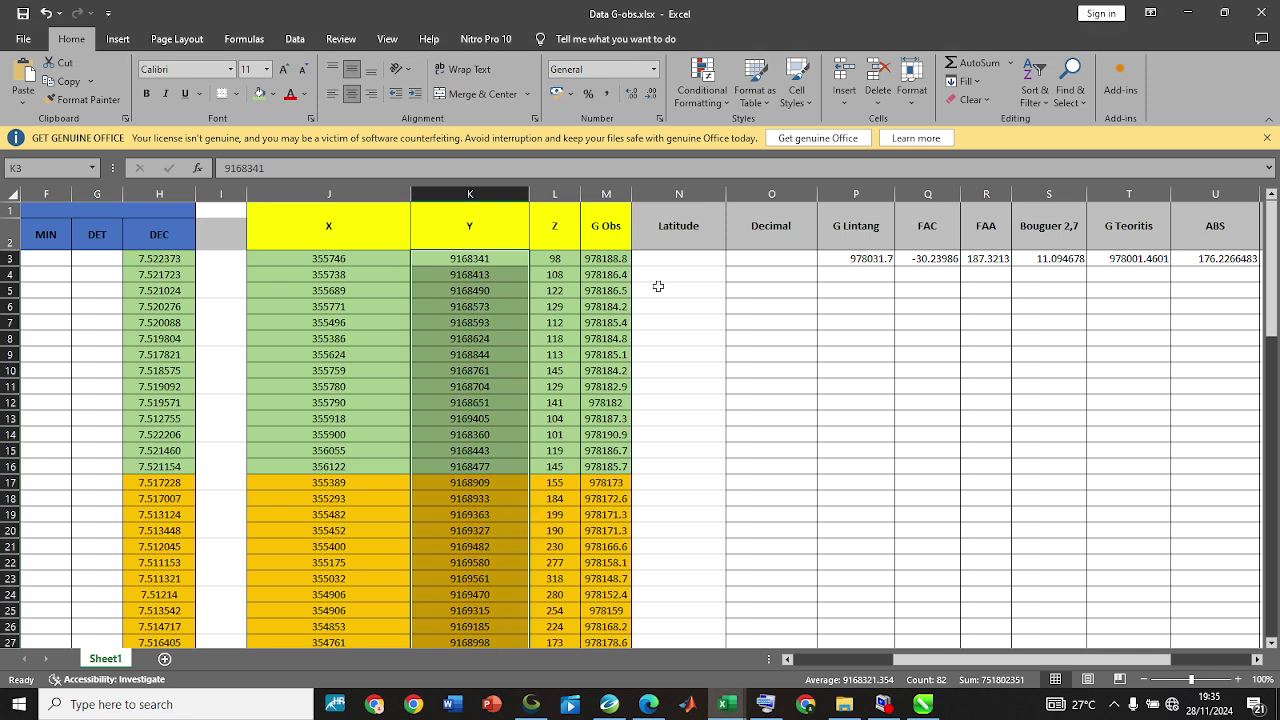
pyautogui.press('alt')
pyautogui.moveTo(1018, 665); pyautogui.dragTo(1100, 666)
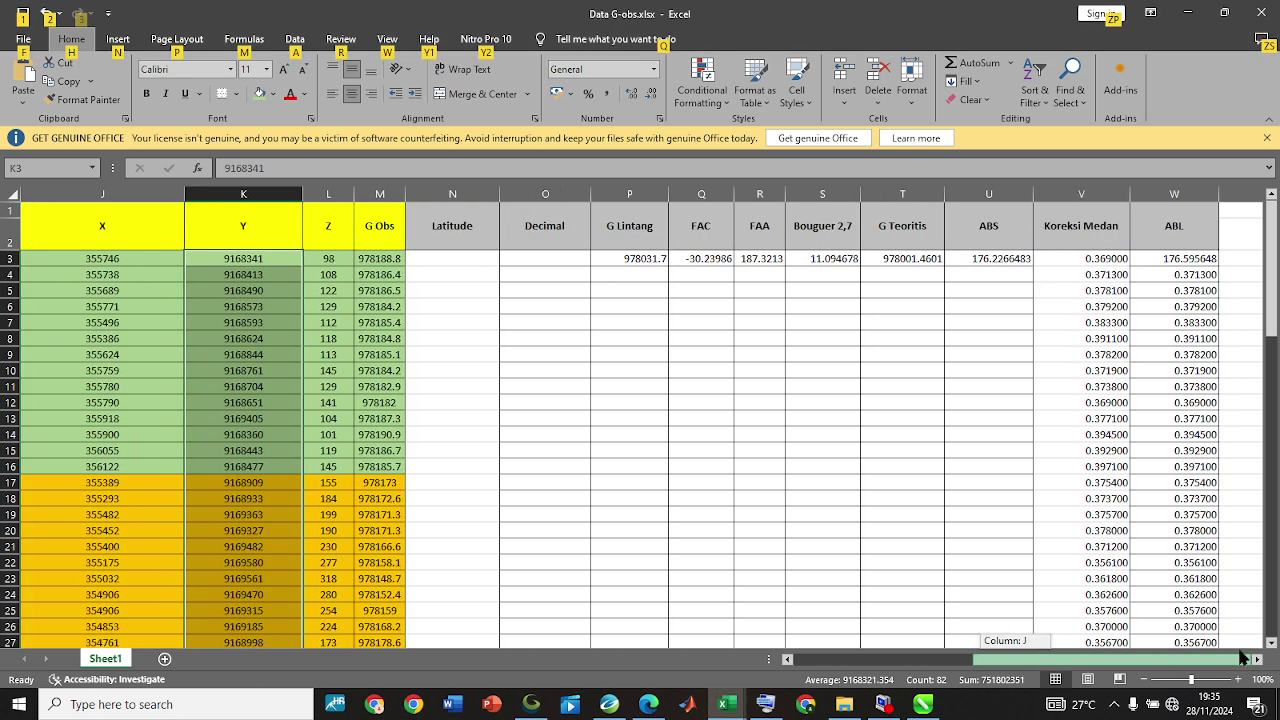
pyautogui.click(1224, 259)
pyautogui.press('Right')
pyautogui.press('Right')
pyautogui.press('Right')
pyautogui.press('Right')
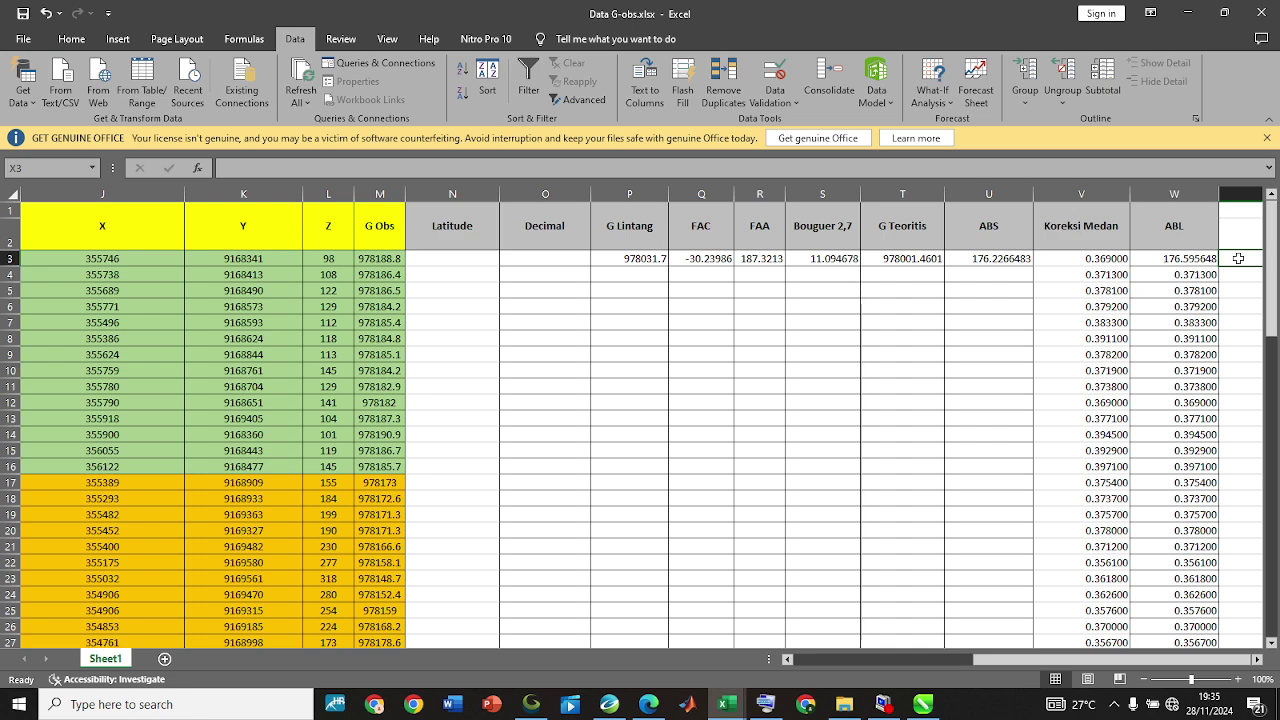
pyautogui.press('Right')
pyautogui.press('Right')
pyautogui.press('Right')
pyautogui.press('Right')
pyautogui.press('Right')
pyautogui.press('Right')
pyautogui.press('Right')
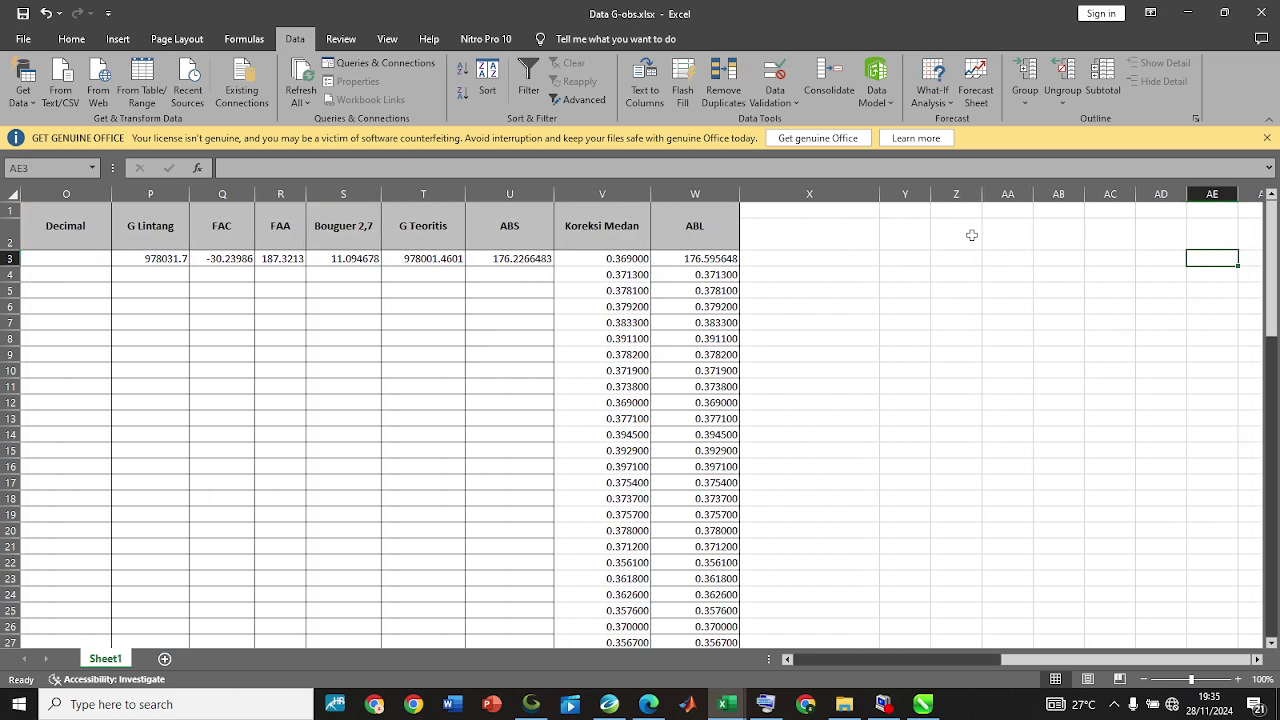
pyautogui.click(952, 259)
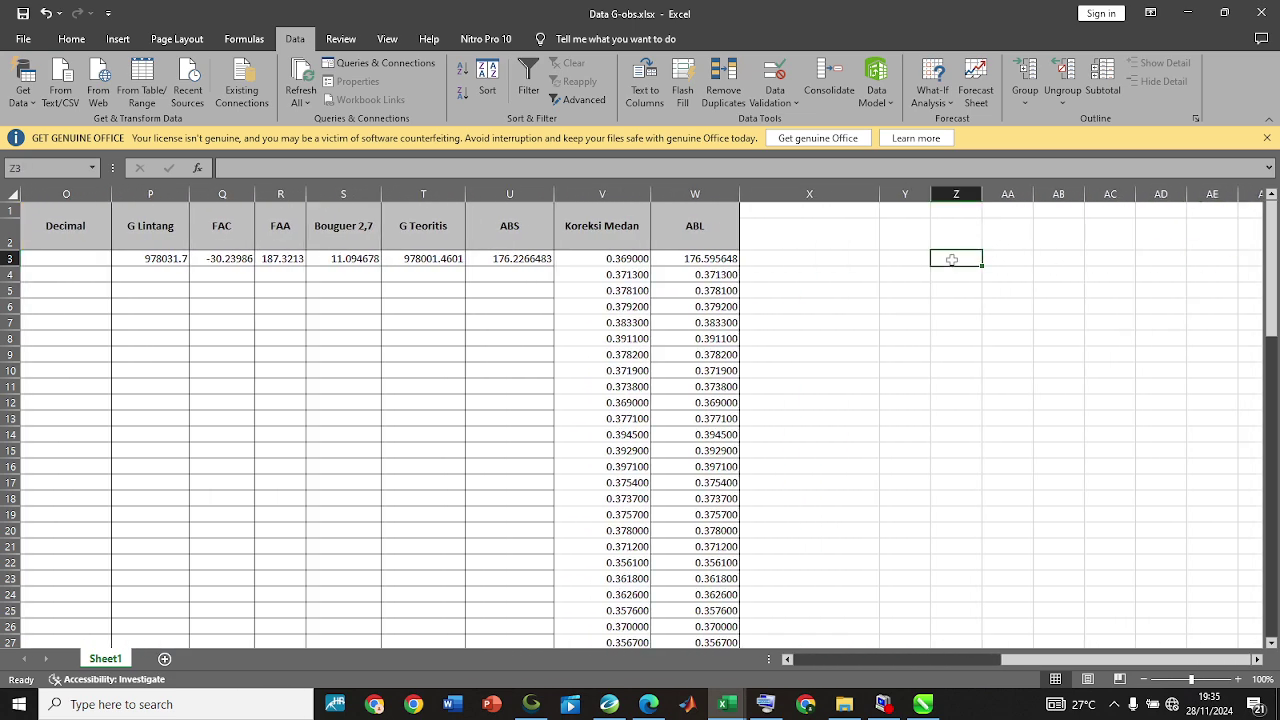
pyautogui.hotkey('ctrl', 'v')
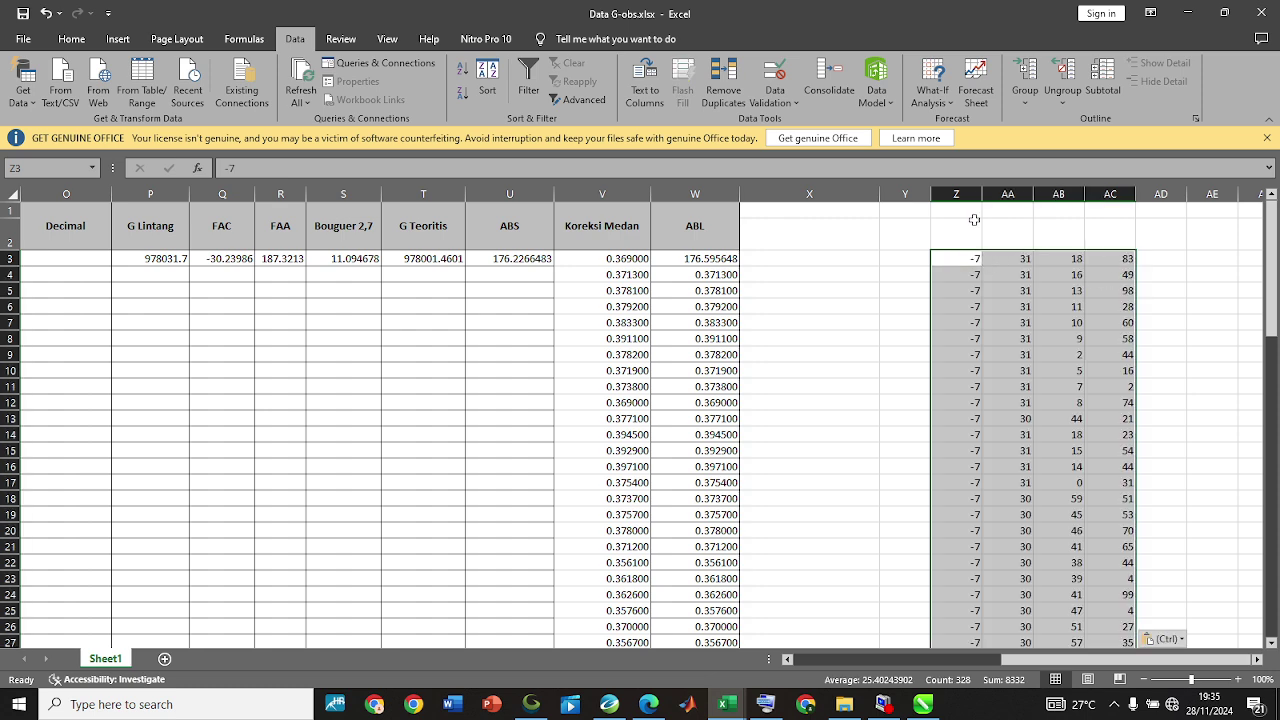
# Widen column Z, which holds the degree part of the pasted latitudes.
pyautogui.moveTo(979, 199); pyautogui.dragTo(1009, 226)
pyautogui.click(1053, 320)
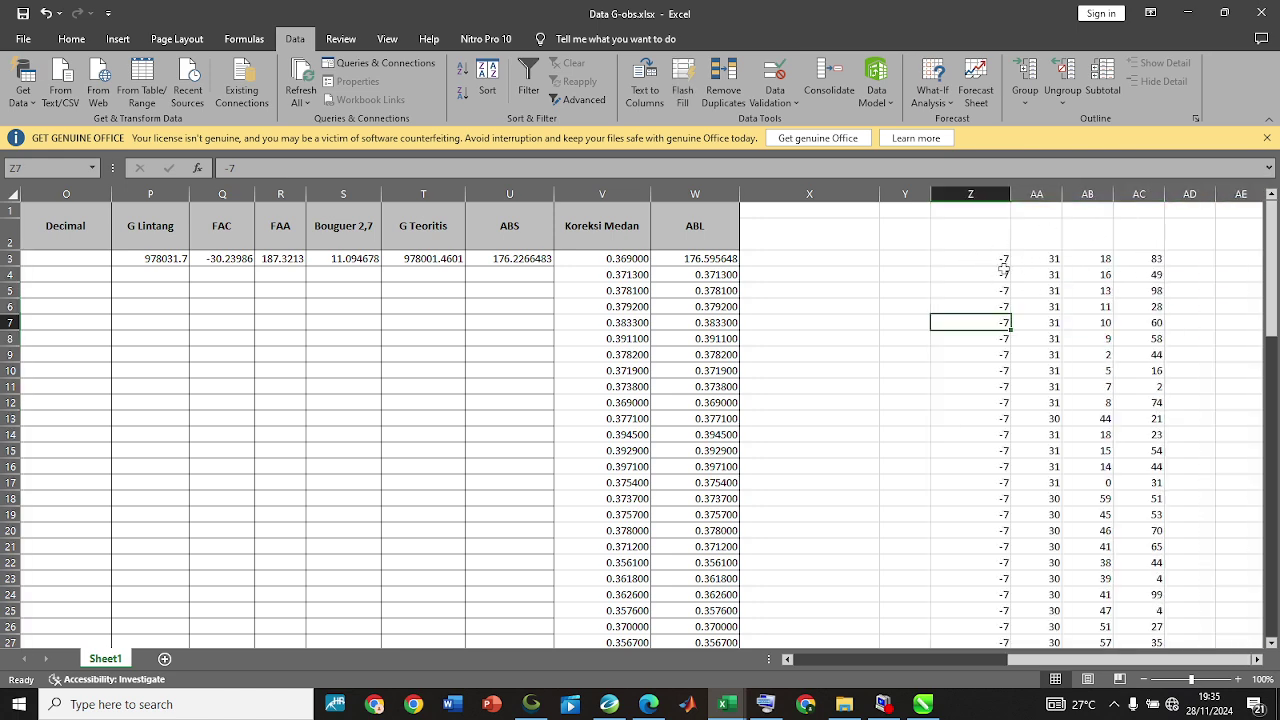
pyautogui.click(967, 257)
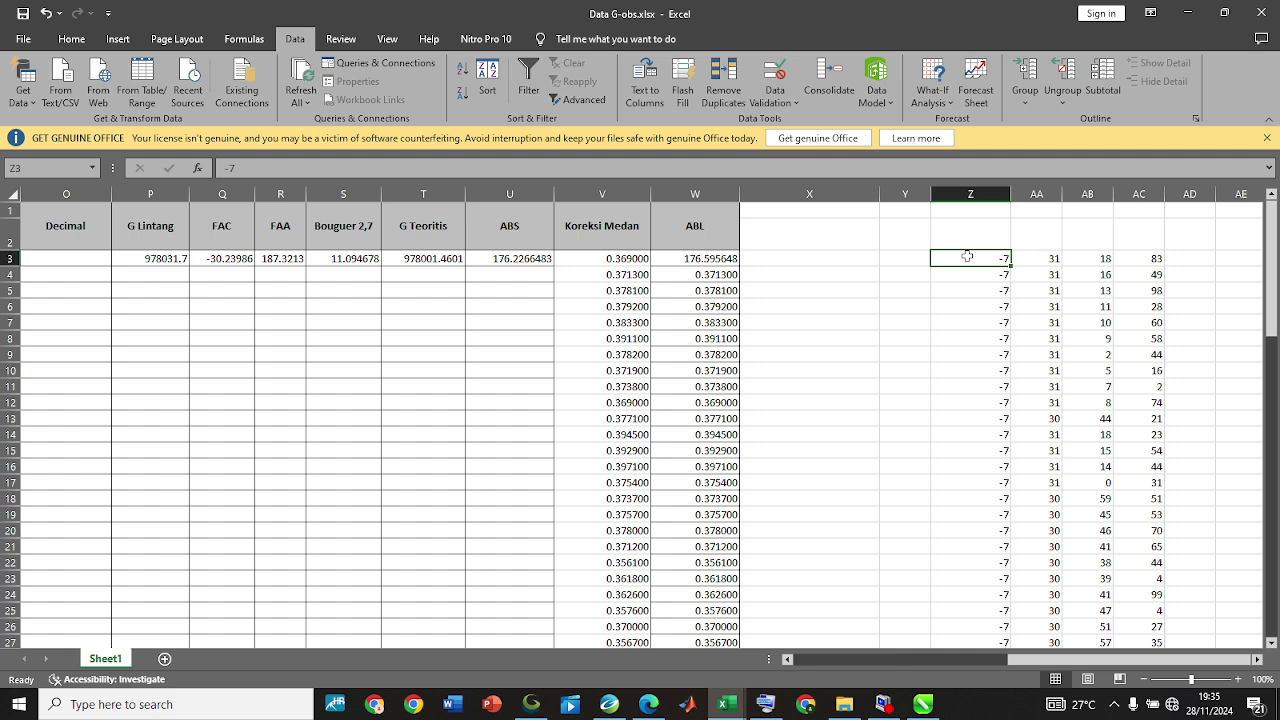
pyautogui.click(976, 292)
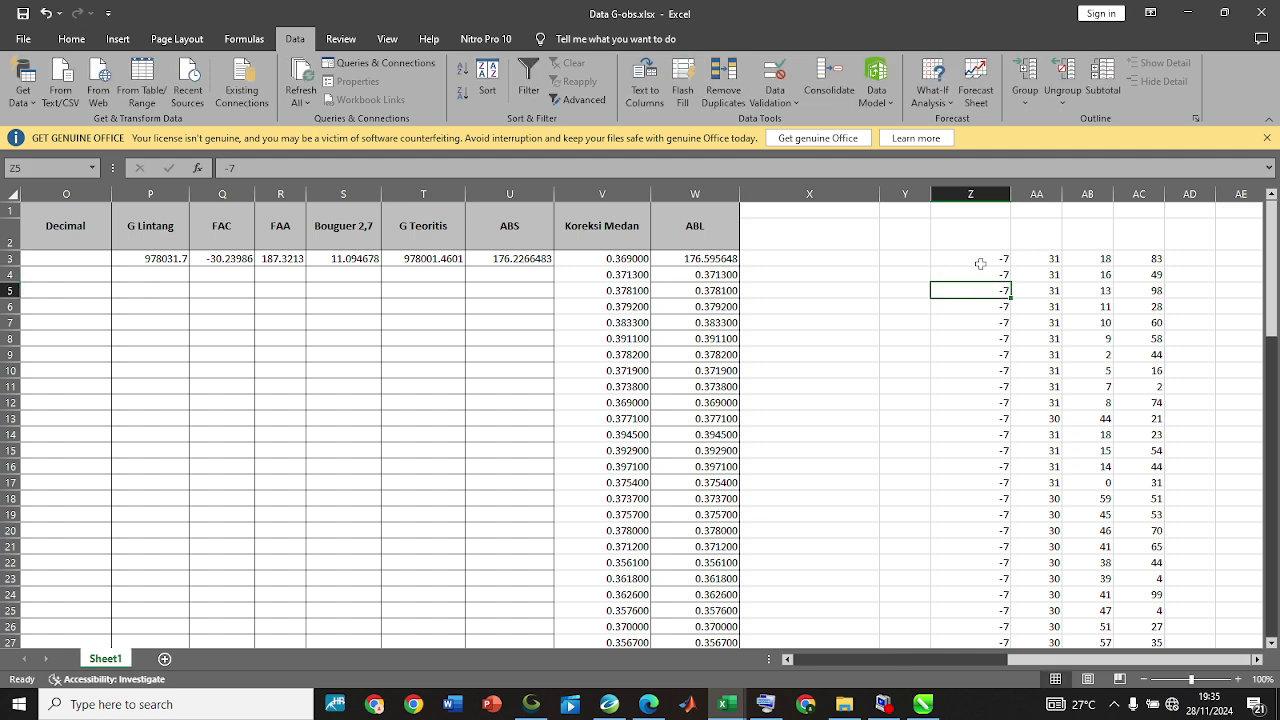
# Try copying the Lat channel from Oasis montaj again and pasting it into Excel from cell AE3, and undo that paste.
pyautogui.hotkey('alt', 'Tab')
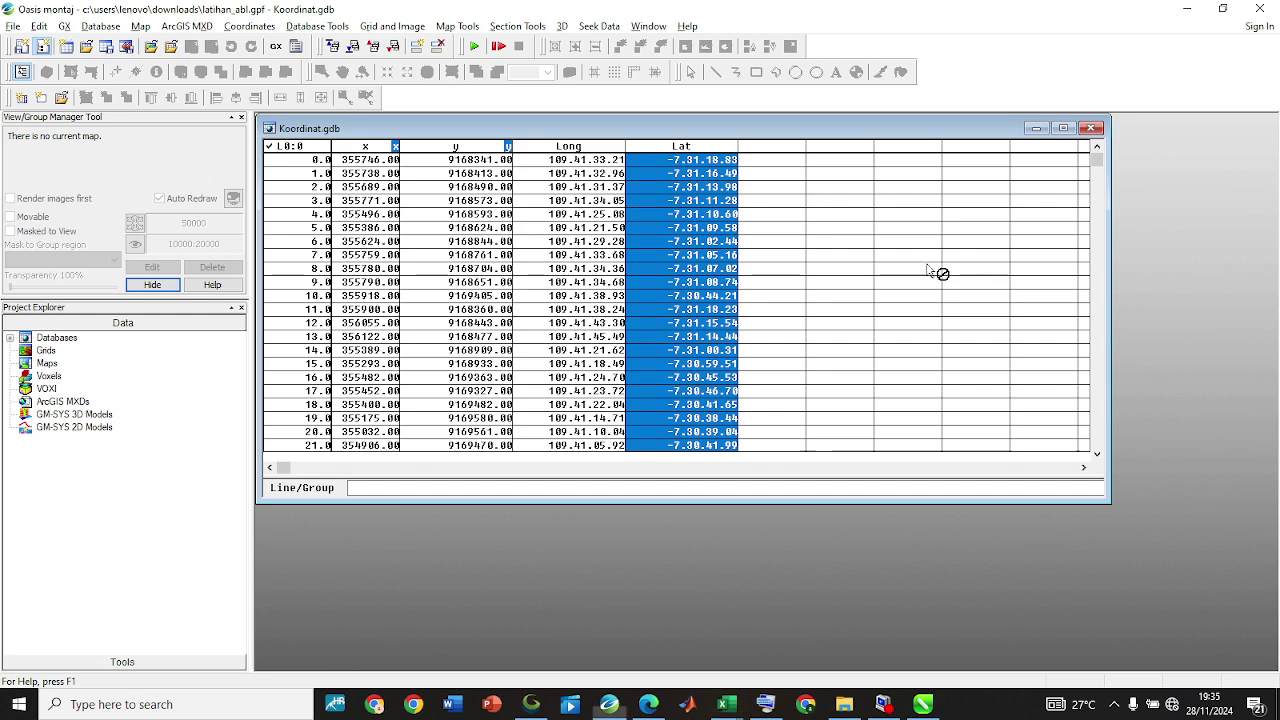
pyautogui.rightClick(689, 193)
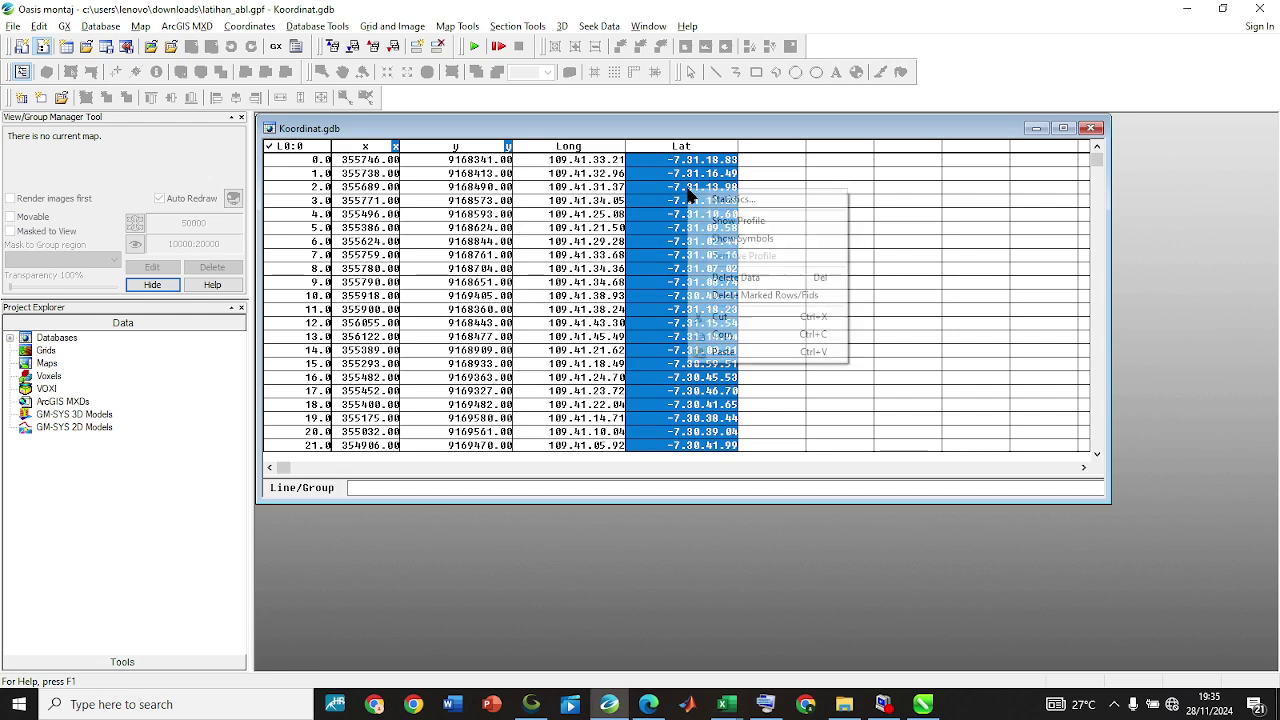
pyautogui.click(737, 334)
pyautogui.hotkey('alt', 'Tab')
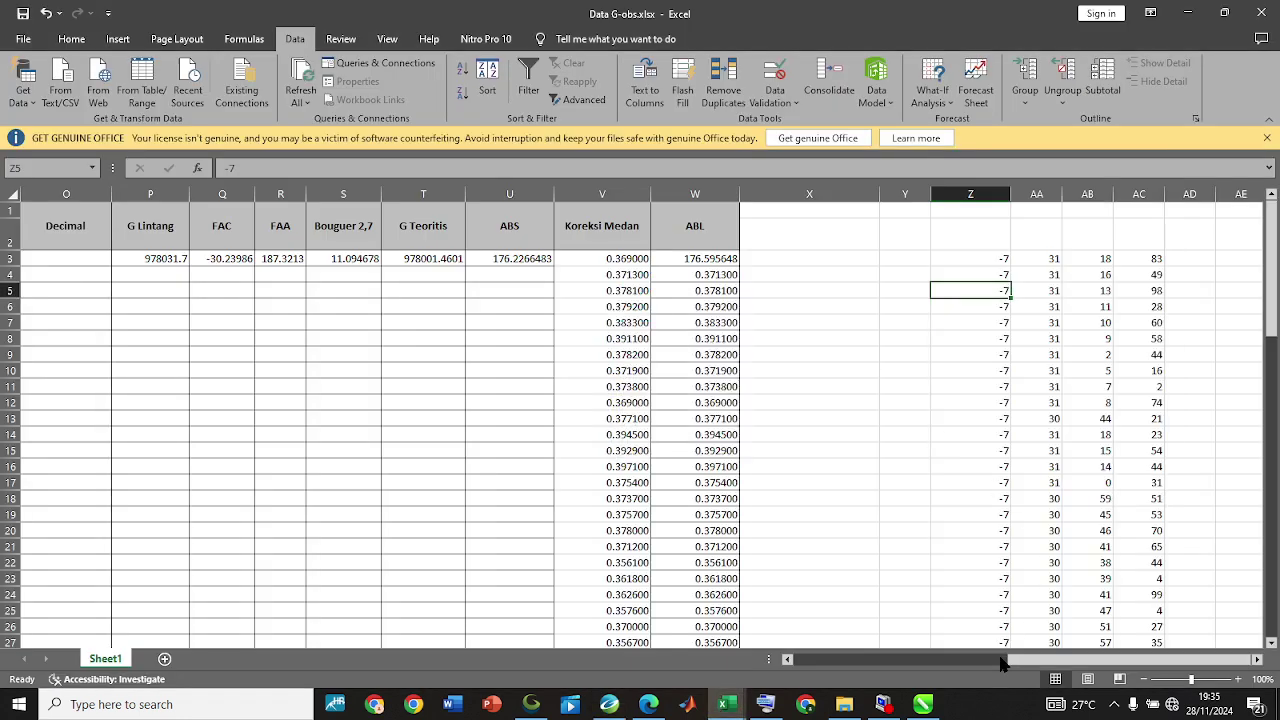
pyautogui.moveTo(1035, 660); pyautogui.dragTo(1192, 657)
pyautogui.click(1224, 262)
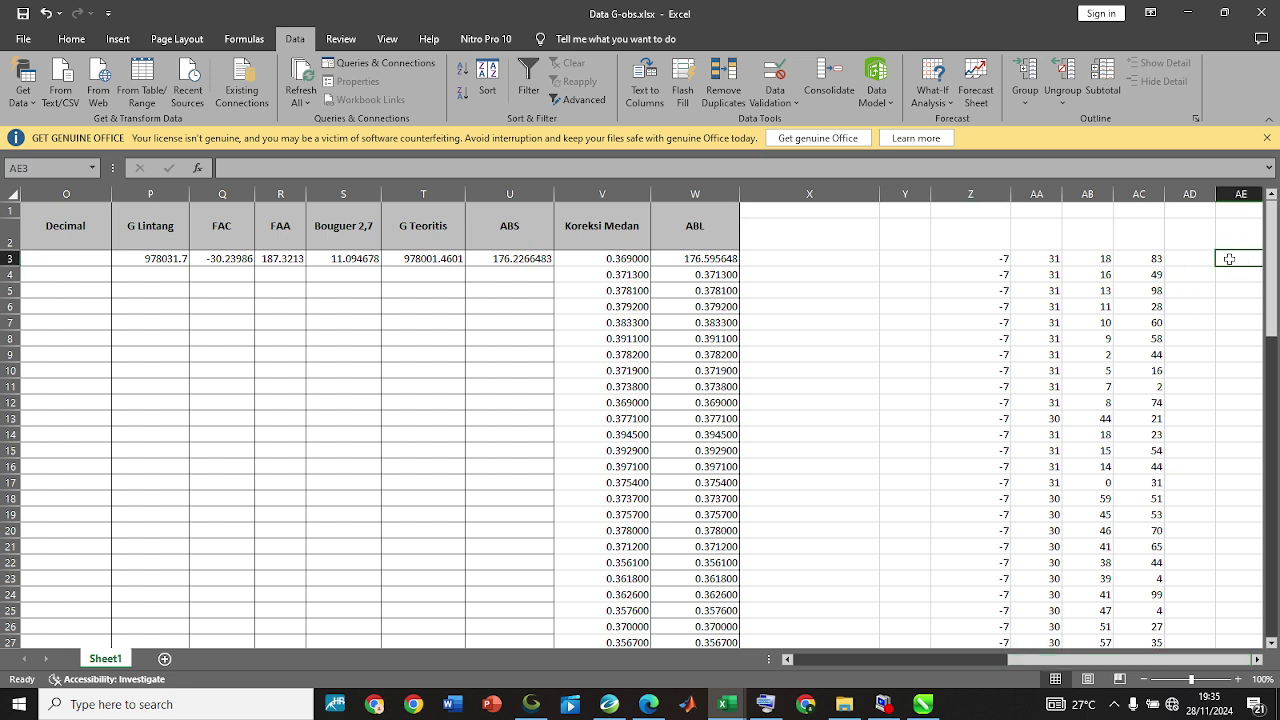
pyautogui.rightClick(1230, 258)
pyautogui.click(1086, 350)
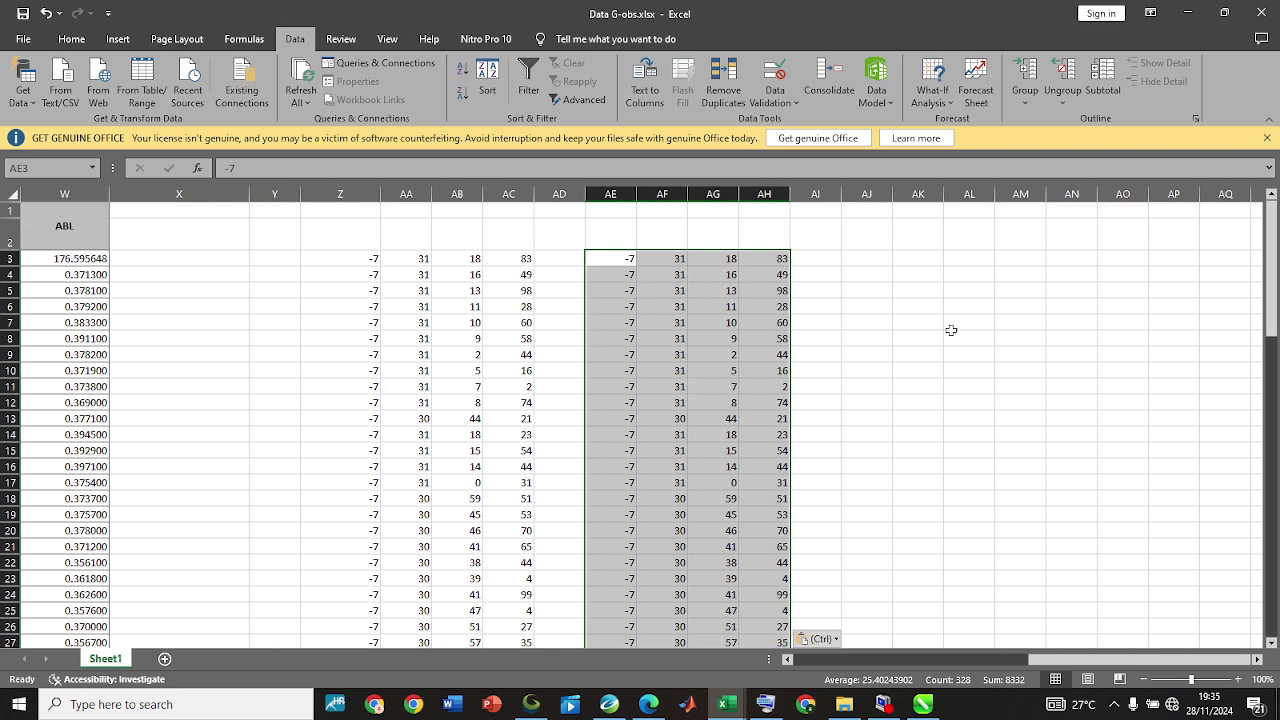
pyautogui.hotkey('ctrl', 'z')
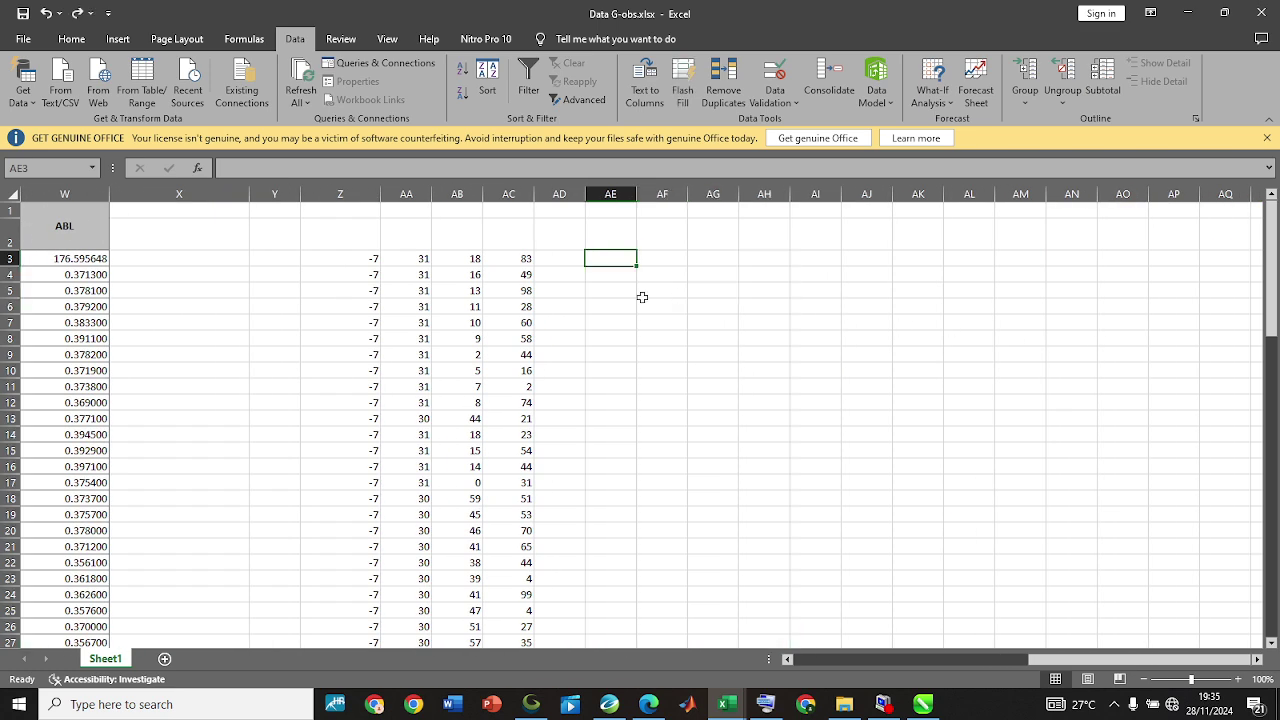
pyautogui.moveTo(1100, 660)
pyautogui.mouseDown()
pyautogui.moveTo(900, 660)
pyautogui.moveTo(1082, 660)
pyautogui.mouseUp()
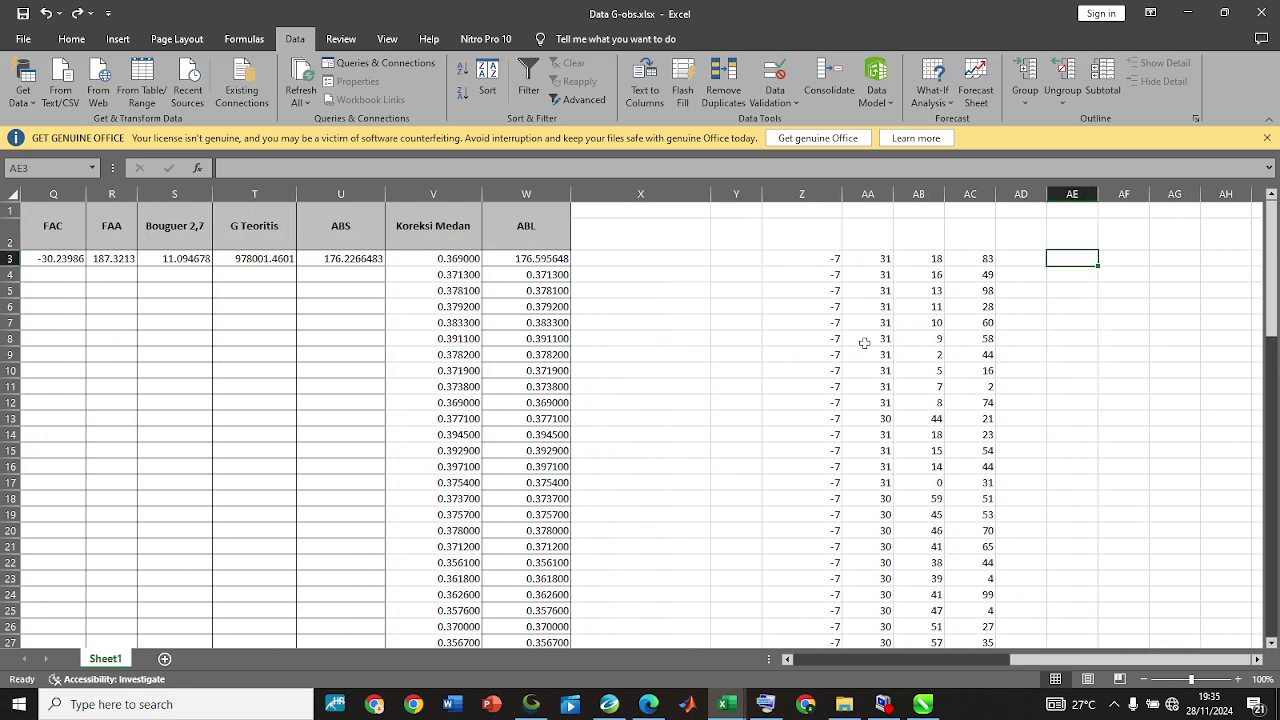
pyautogui.click(832, 258)
pyautogui.hotkey('ctrl', 'shift', 'Down')
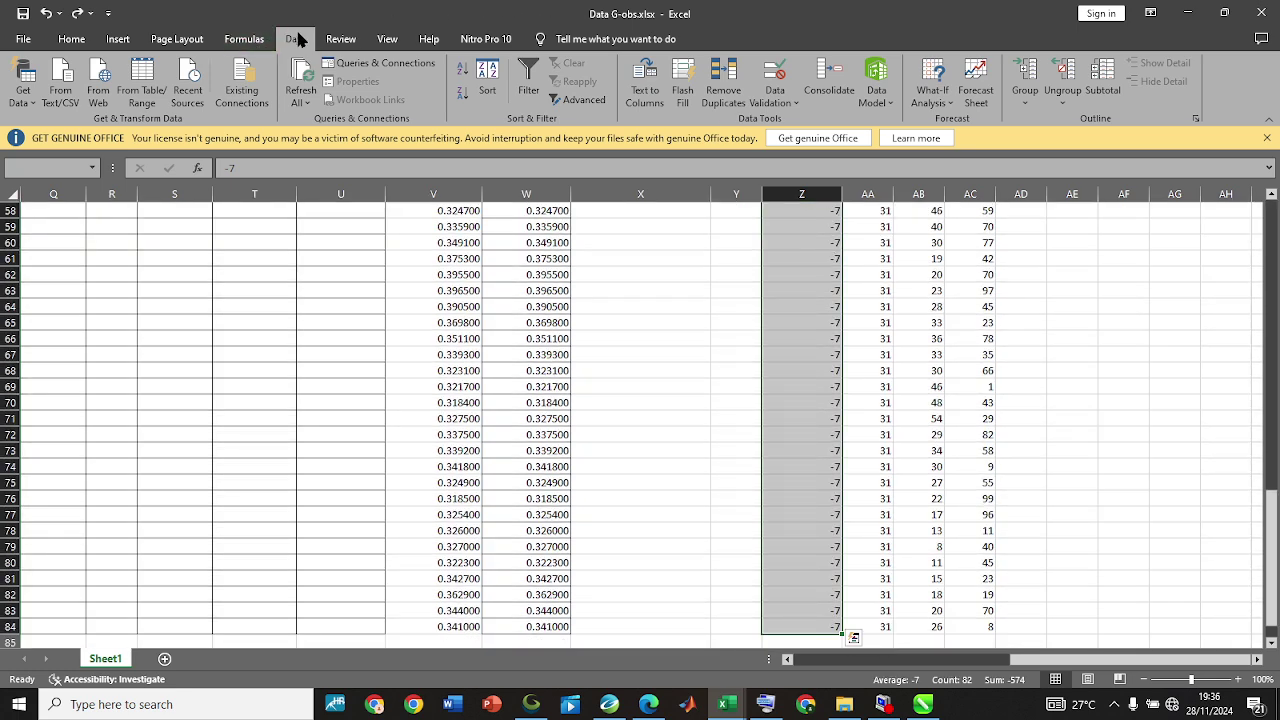
pyautogui.click(645, 82)
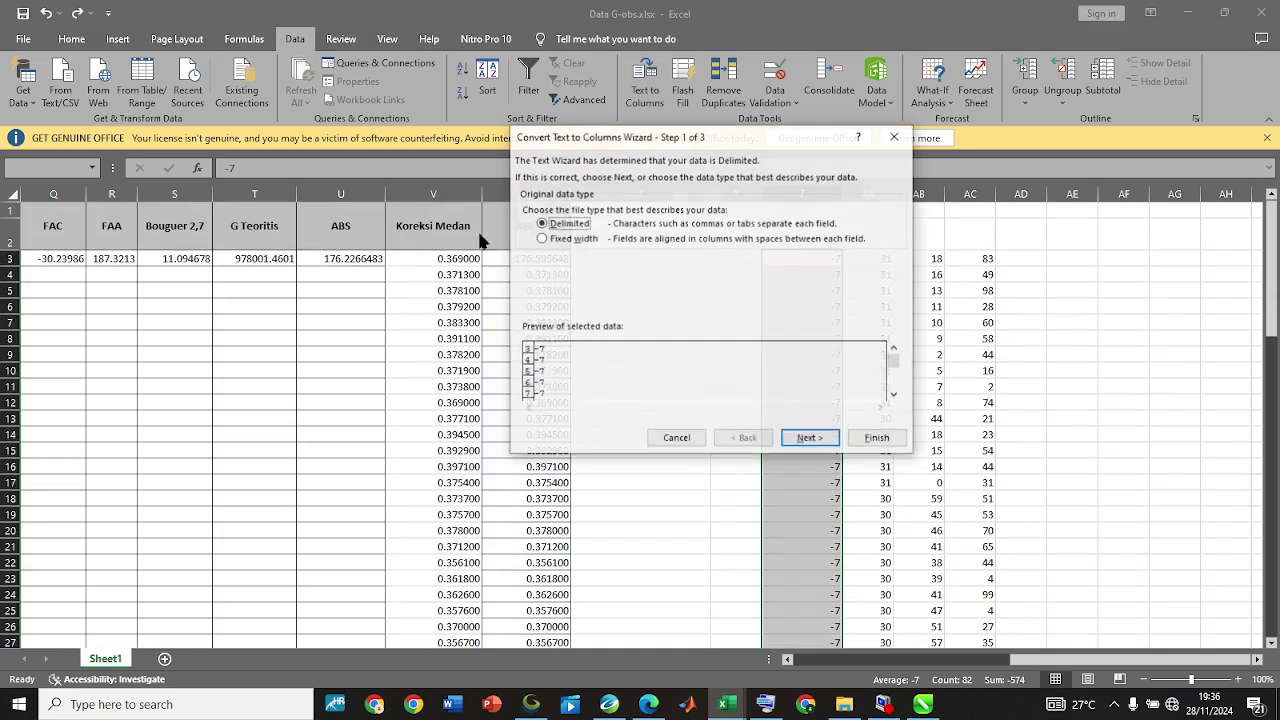
pyautogui.click(580, 241)
pyautogui.click(810, 438)
pyautogui.click(812, 438)
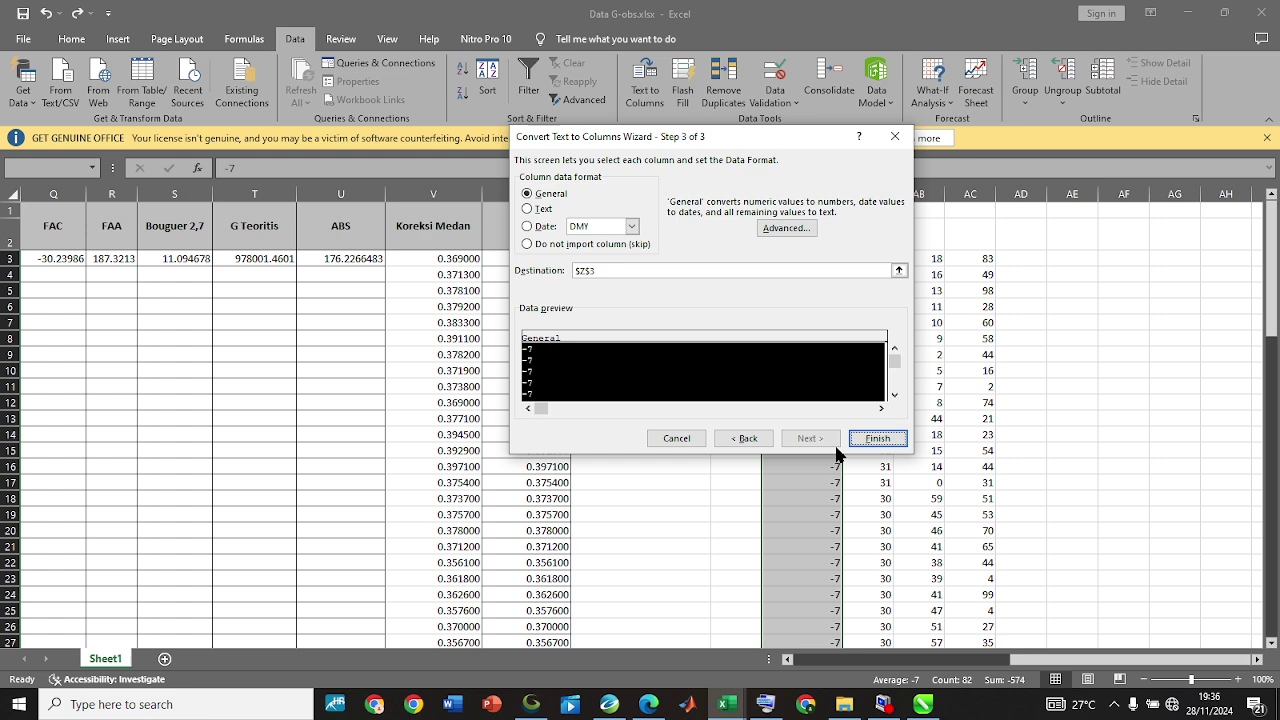
pyautogui.click(676, 438)
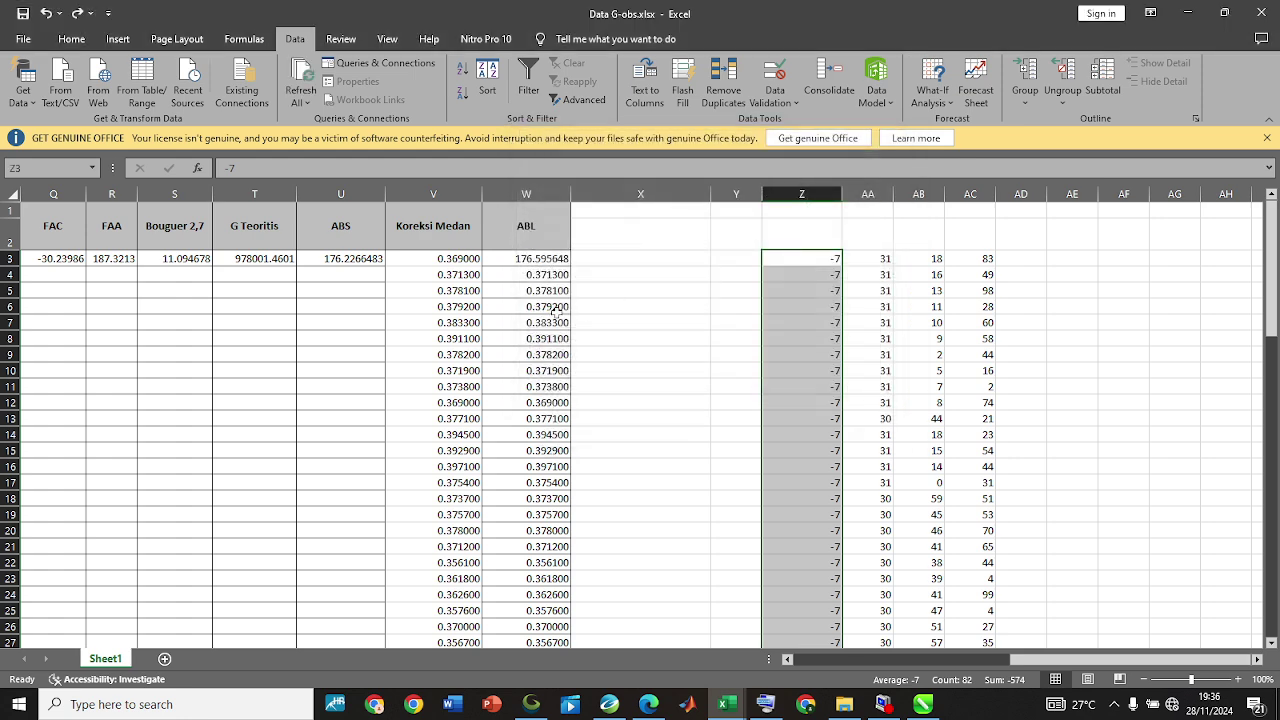
pyautogui.click(531, 257)
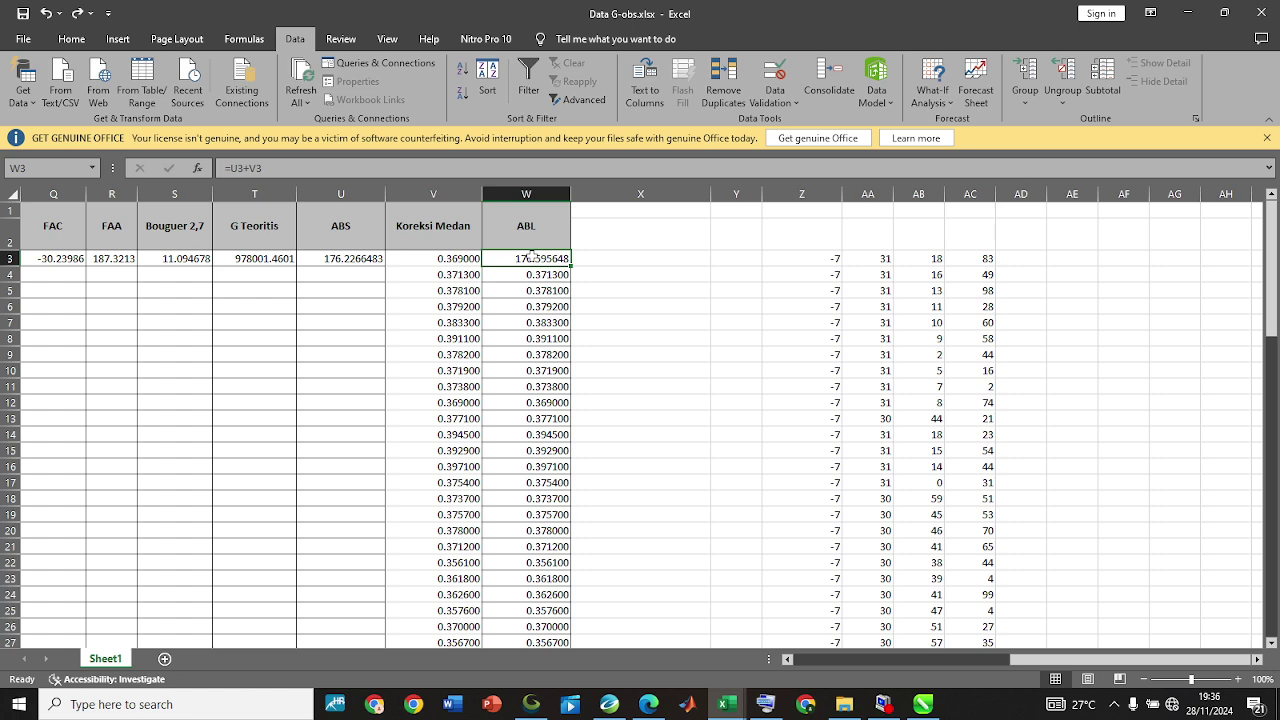
pyautogui.hotkey('ctrl', 'shift', 'Down')
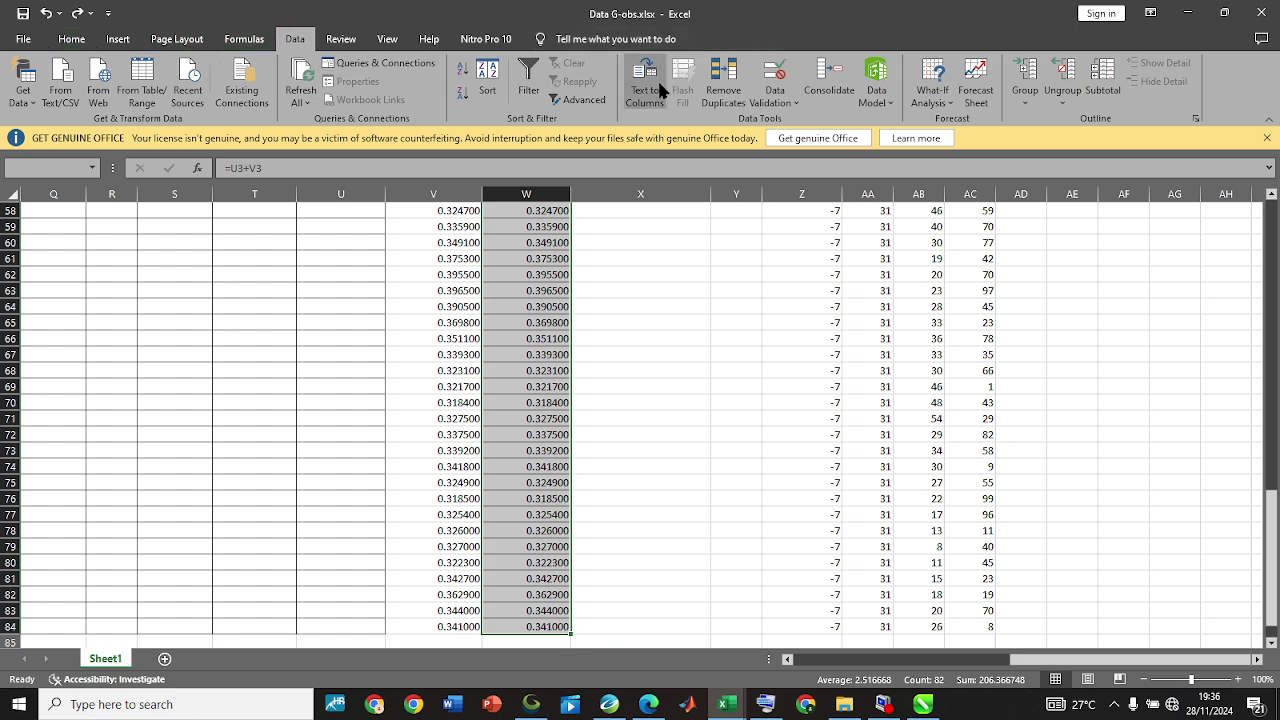
pyautogui.hotkey('ctrl', 'BackSpace')
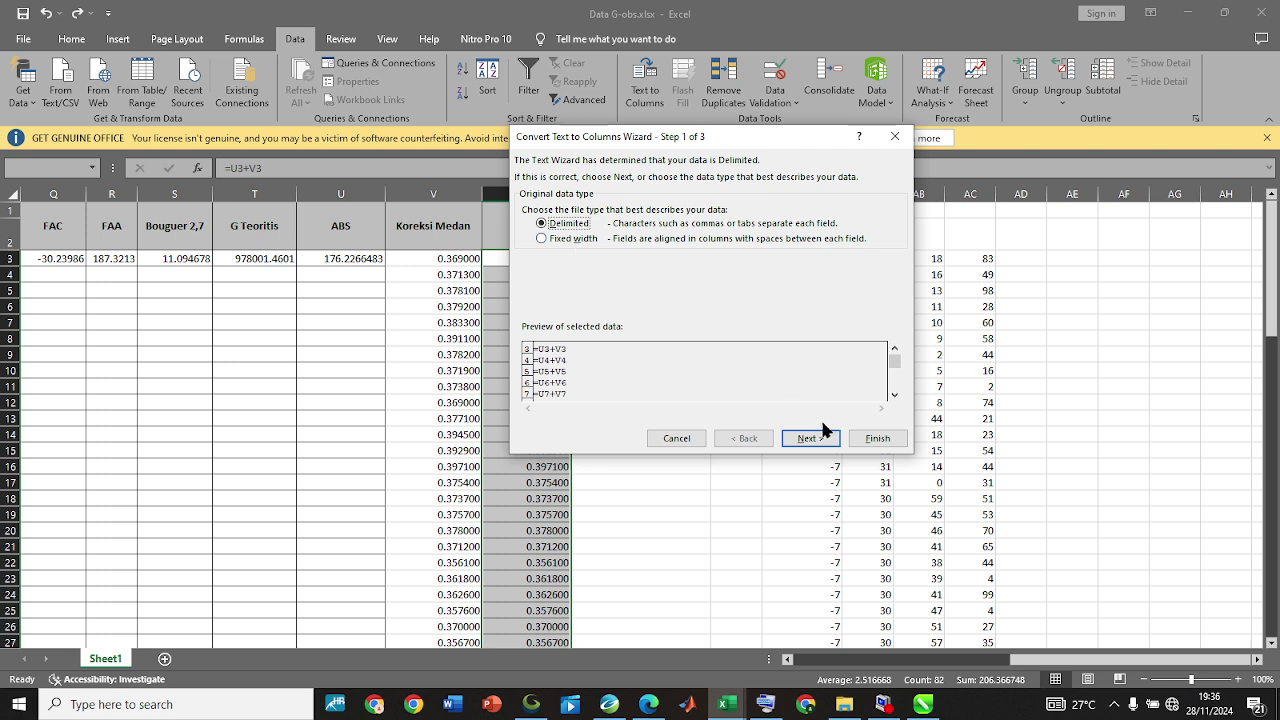
pyautogui.click(824, 438)
pyautogui.click(548, 270)
pyautogui.click(541, 271)
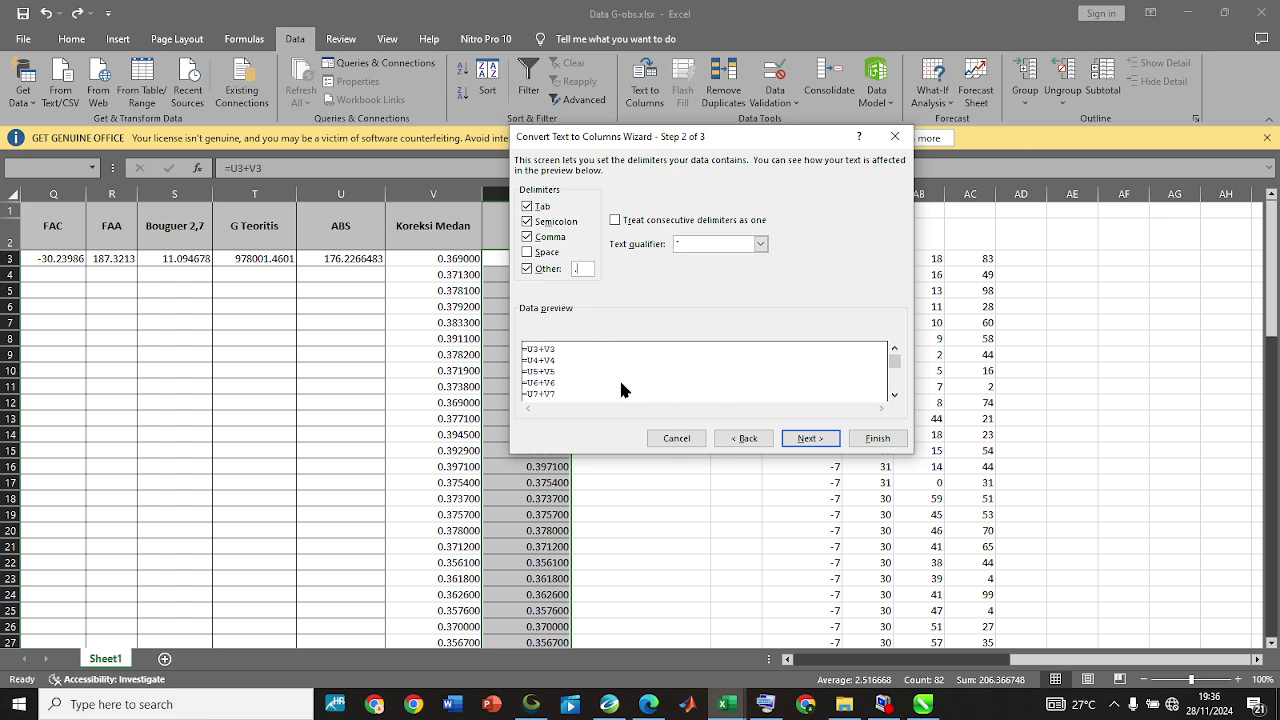
pyautogui.moveTo(732, 138); pyautogui.dragTo(885, 116)
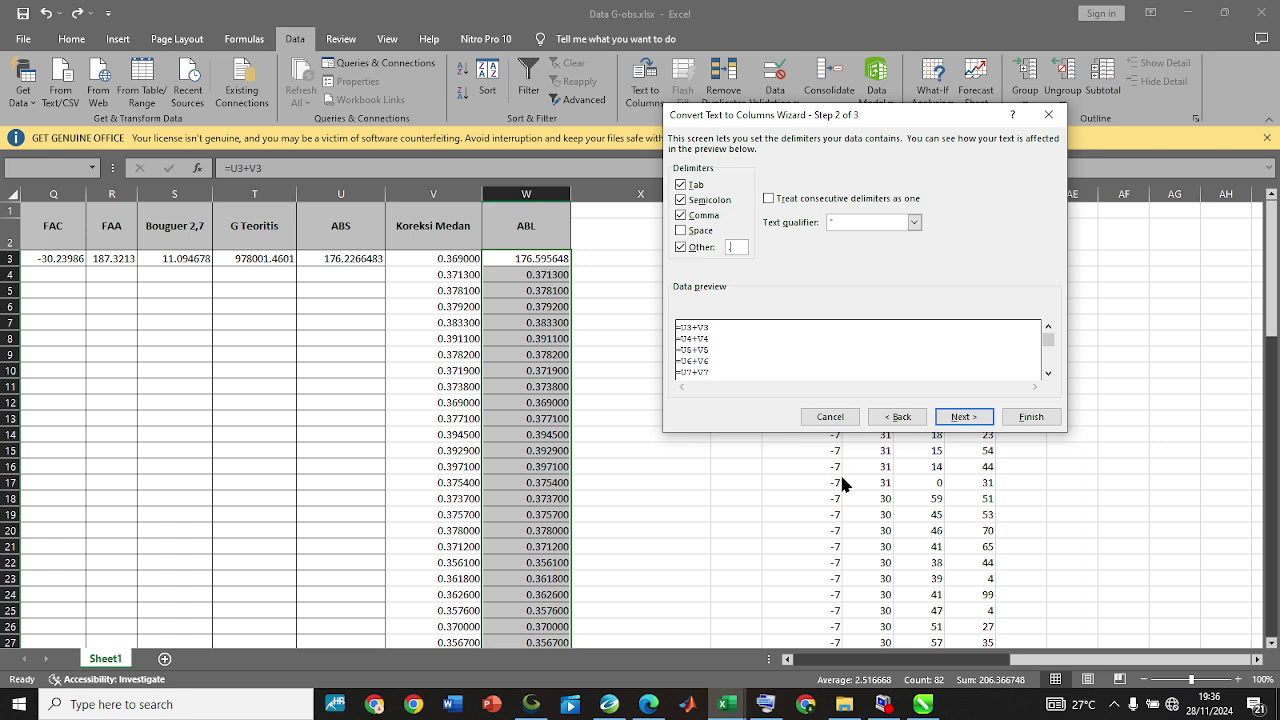
pyautogui.click(830, 418)
pyautogui.click(839, 253)
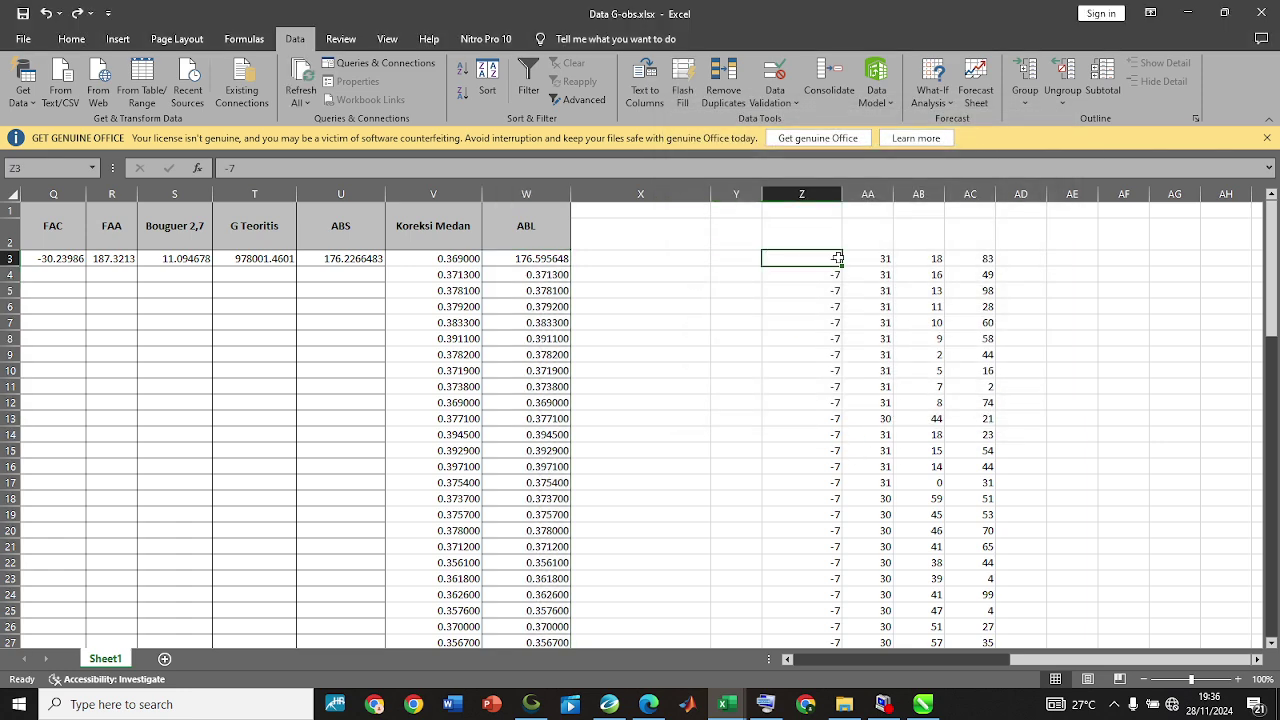
# Label the pasted latitude columns in row 2 as der, min, sec and sec/100, and head the adjacent column AD with Dec.
pyautogui.click(808, 239)
pyautogui.write('der')
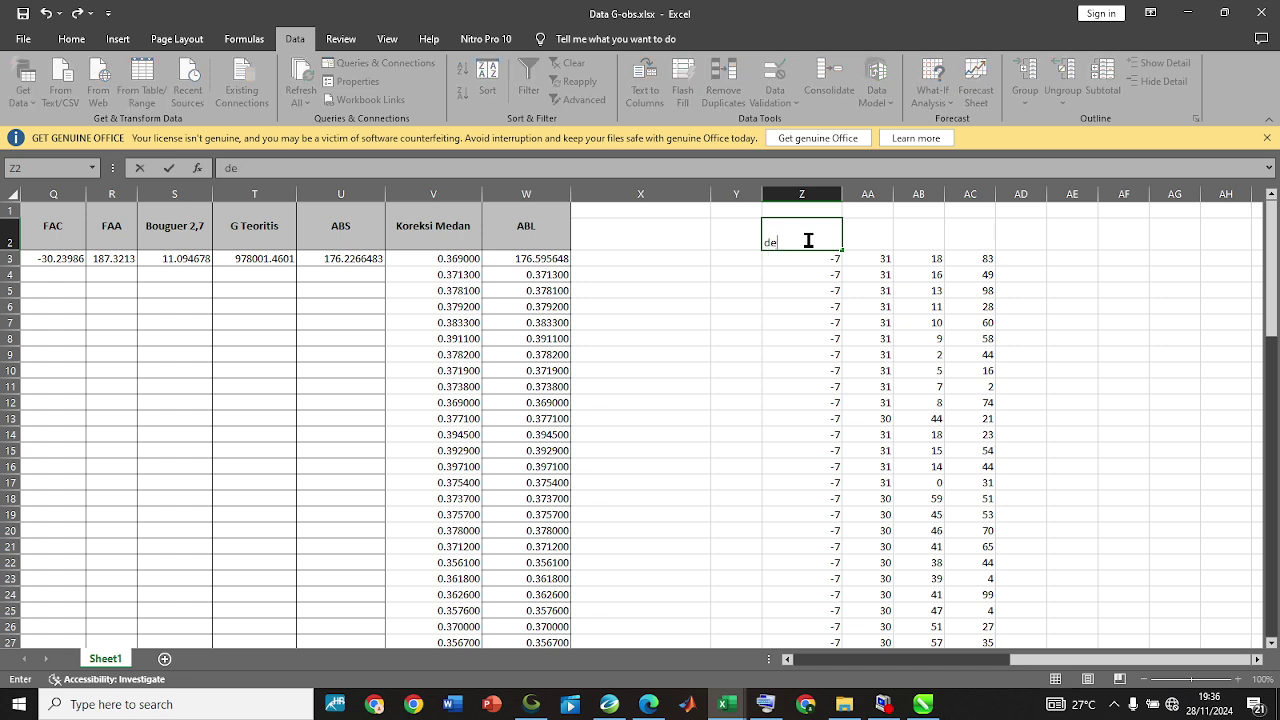
pyautogui.click(885, 239)
pyautogui.write('de')
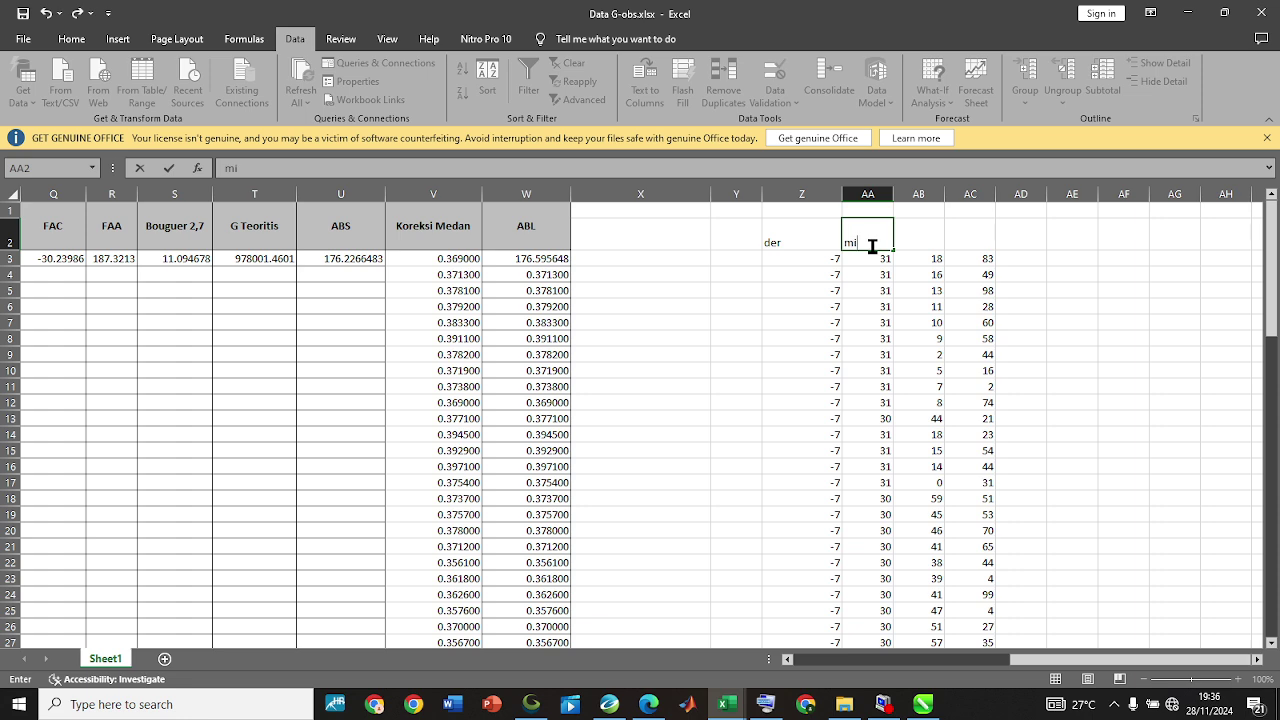
pyautogui.write('n')
pyautogui.click(921, 238)
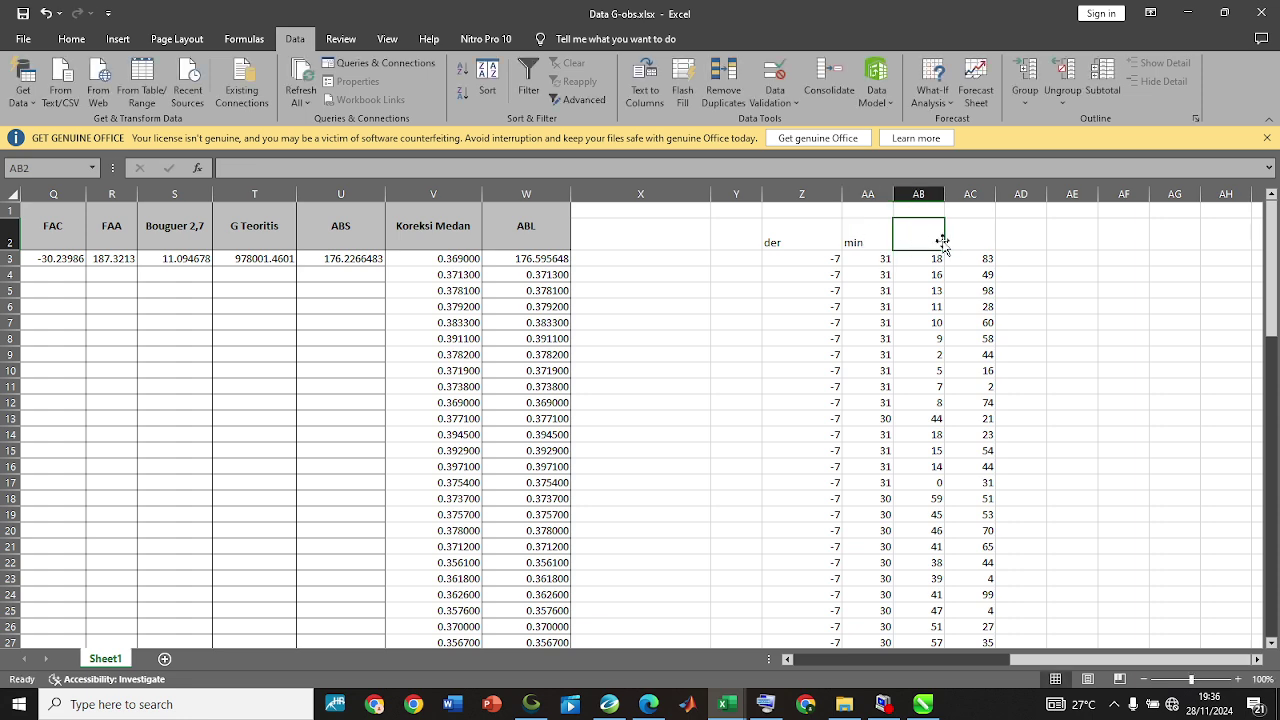
pyautogui.write('sec')
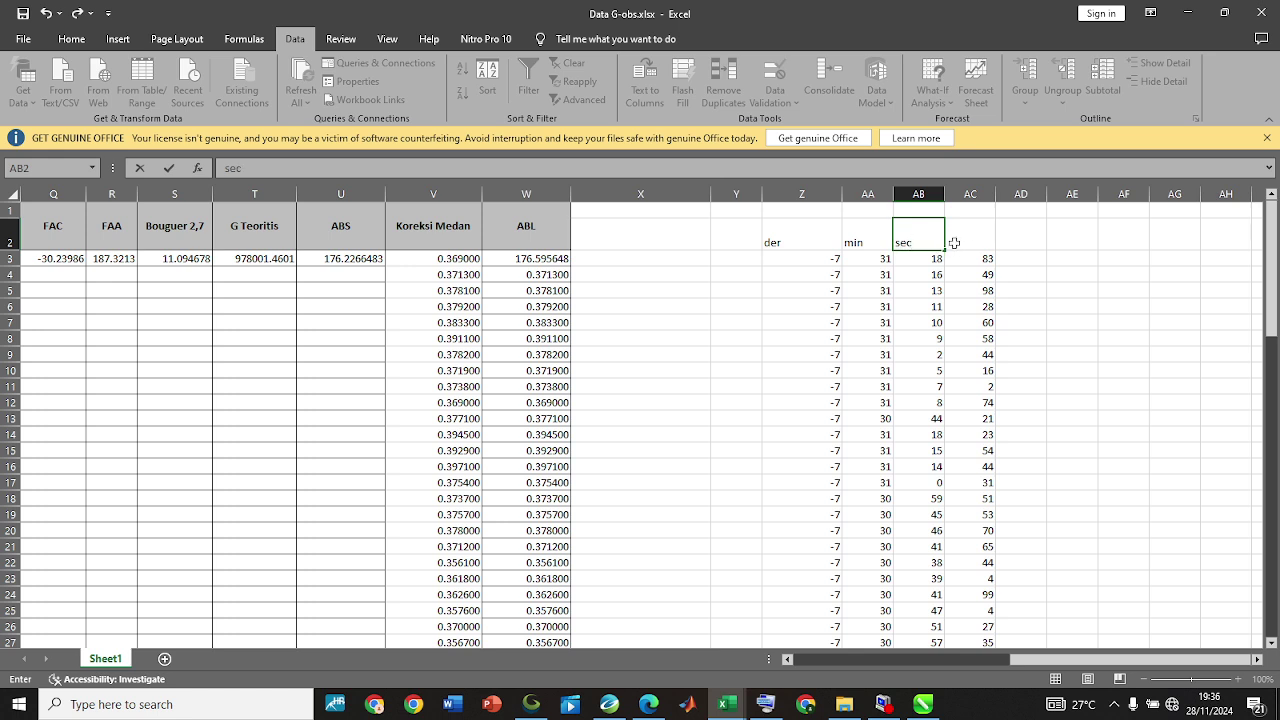
pyautogui.click(956, 243)
pyautogui.write('sec/100')
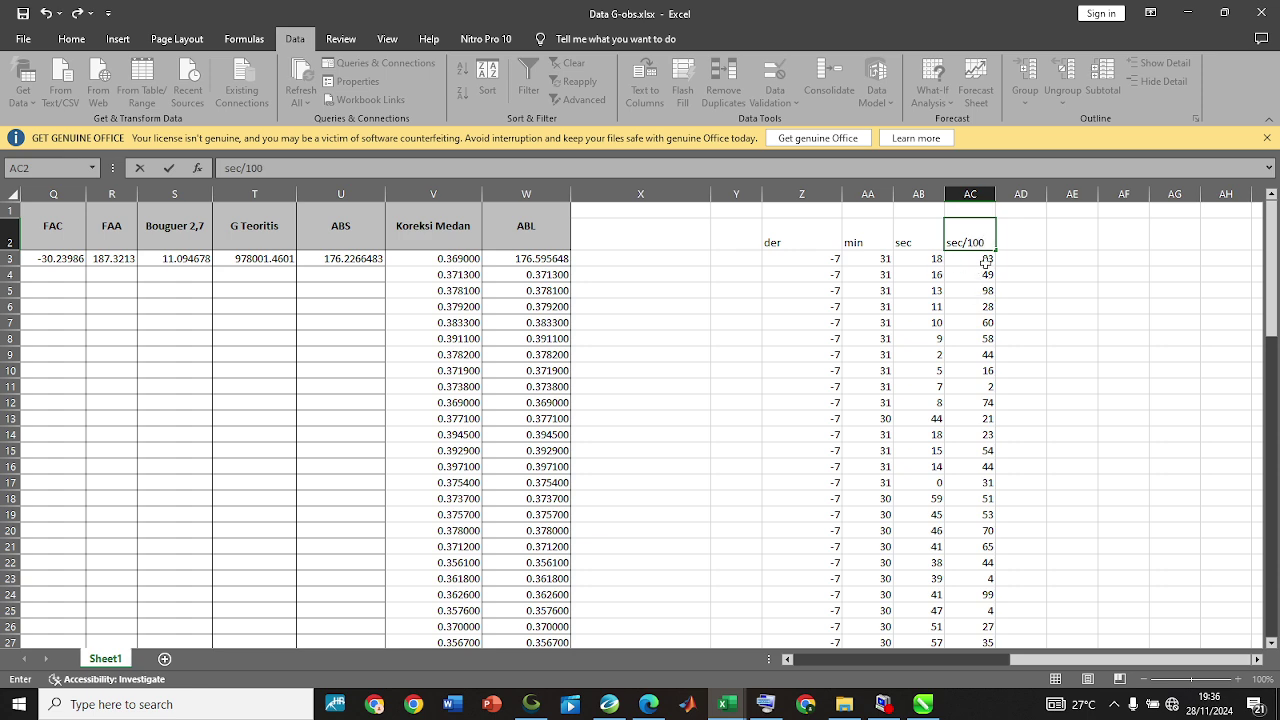
pyautogui.click(1007, 273)
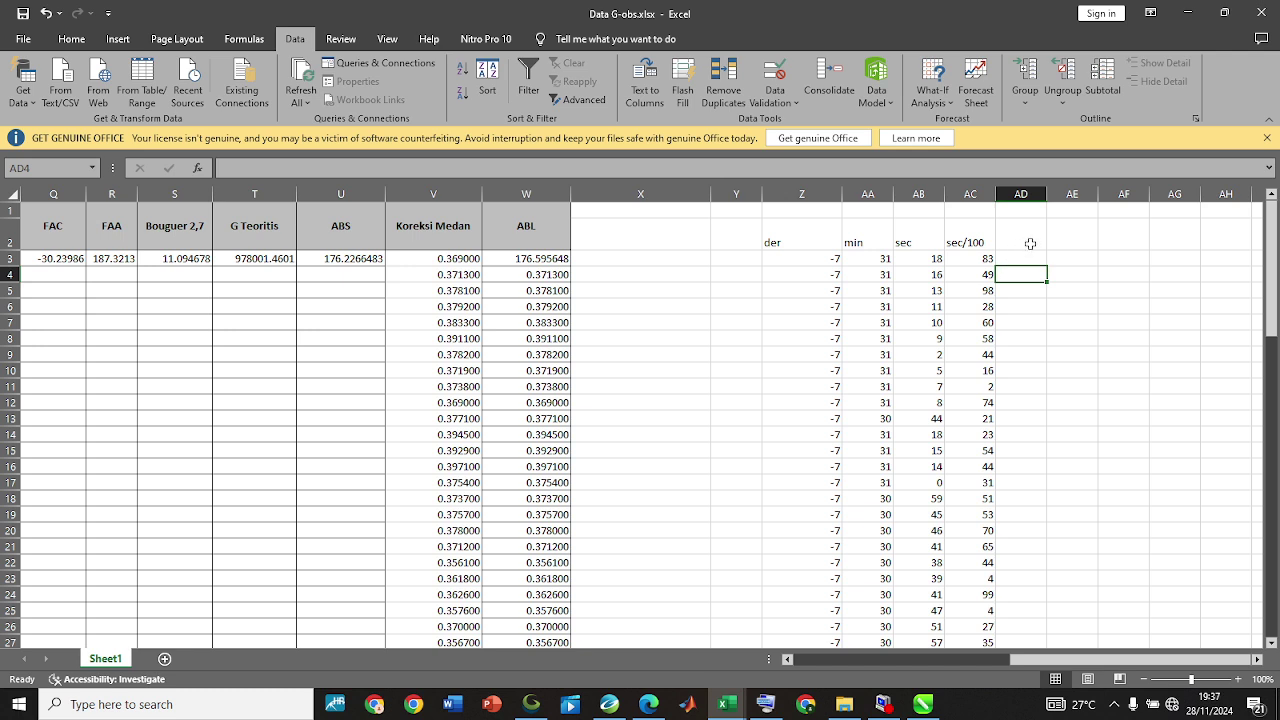
pyautogui.click(1030, 243)
pyautogui.write('Dec')
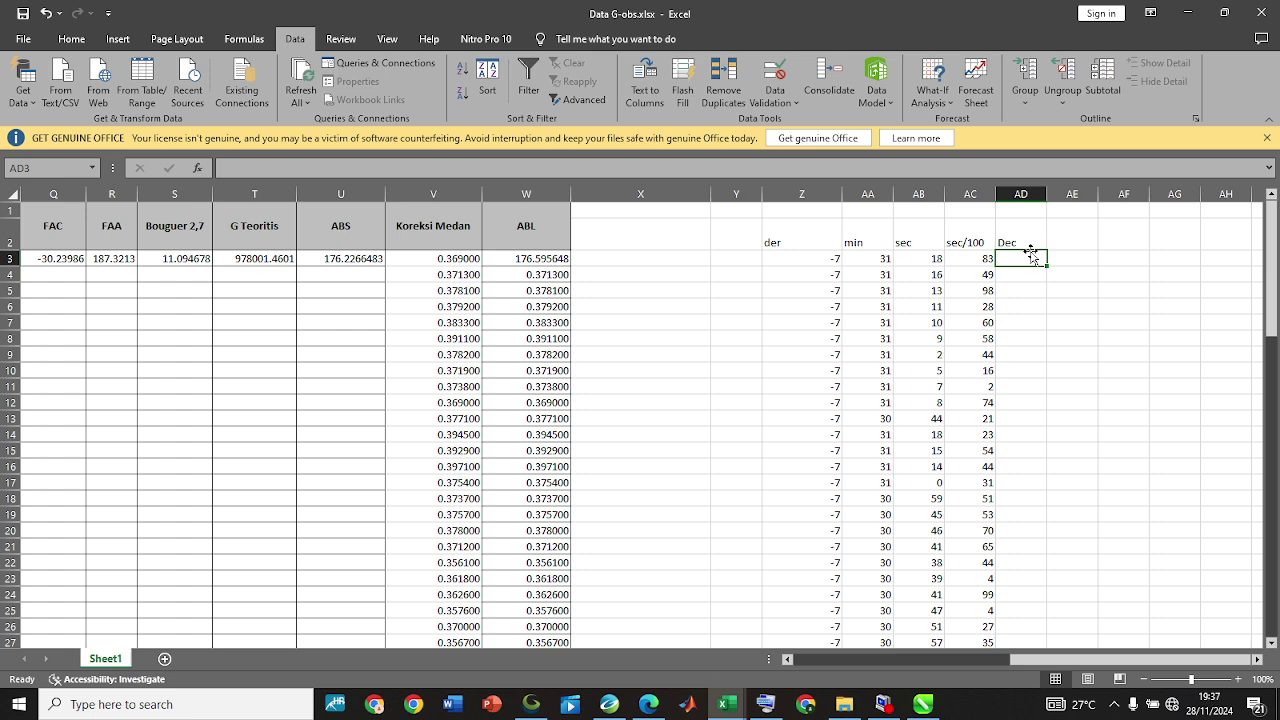
# Begin a decimal-degree formula in AD3 with the sign-reversed degrees plus the minutes over 60: =-Z3+(AA3/60)+.
pyautogui.write('=')
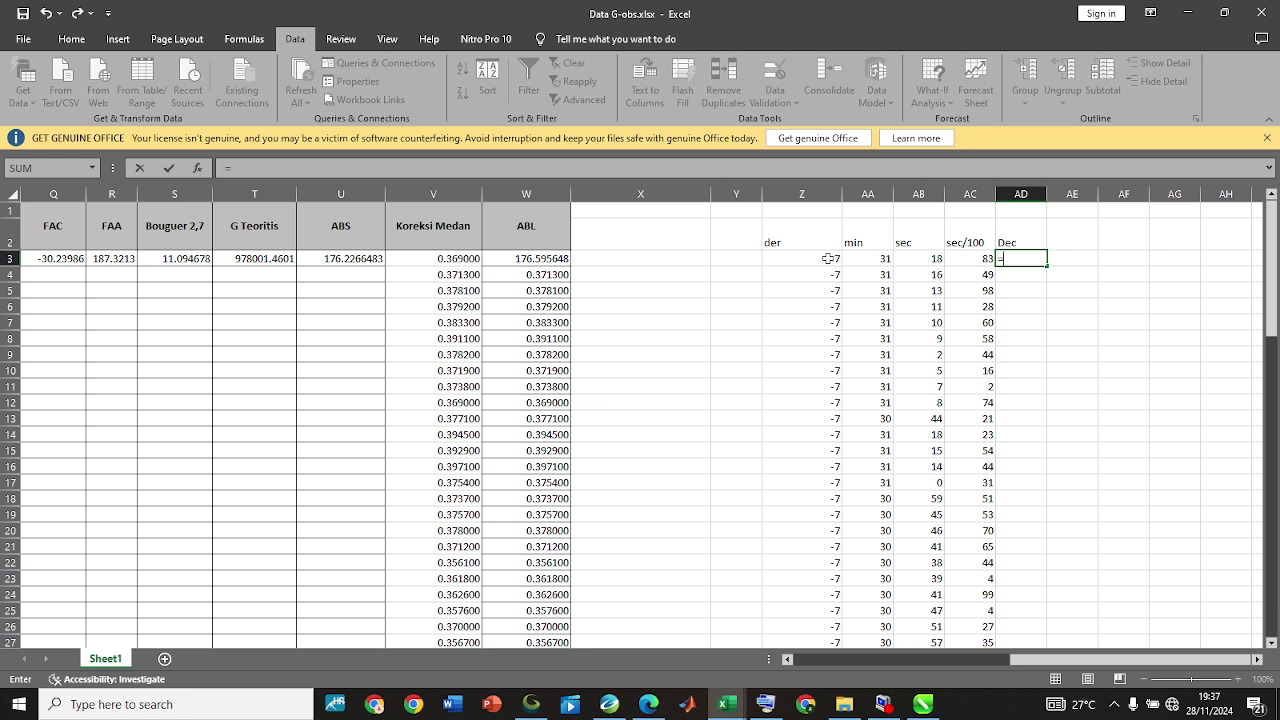
pyautogui.click(828, 258)
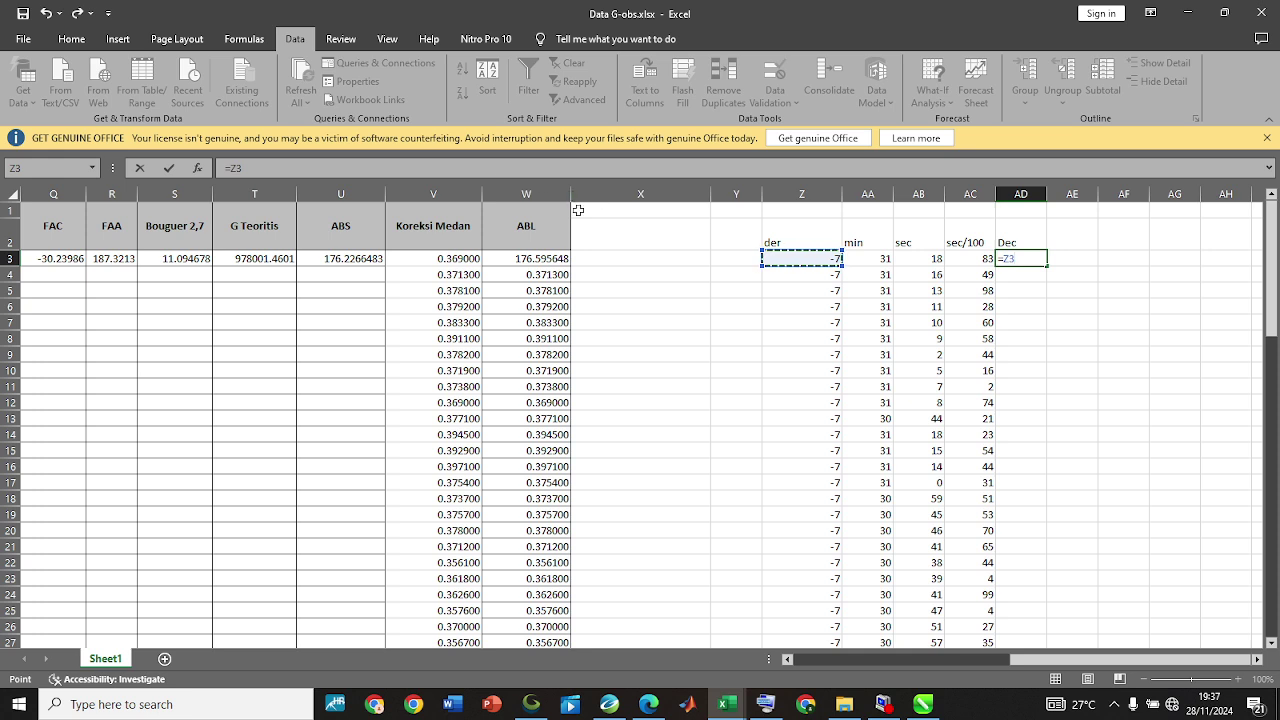
pyautogui.press('BackSpace')
pyautogui.press('BackSpace')
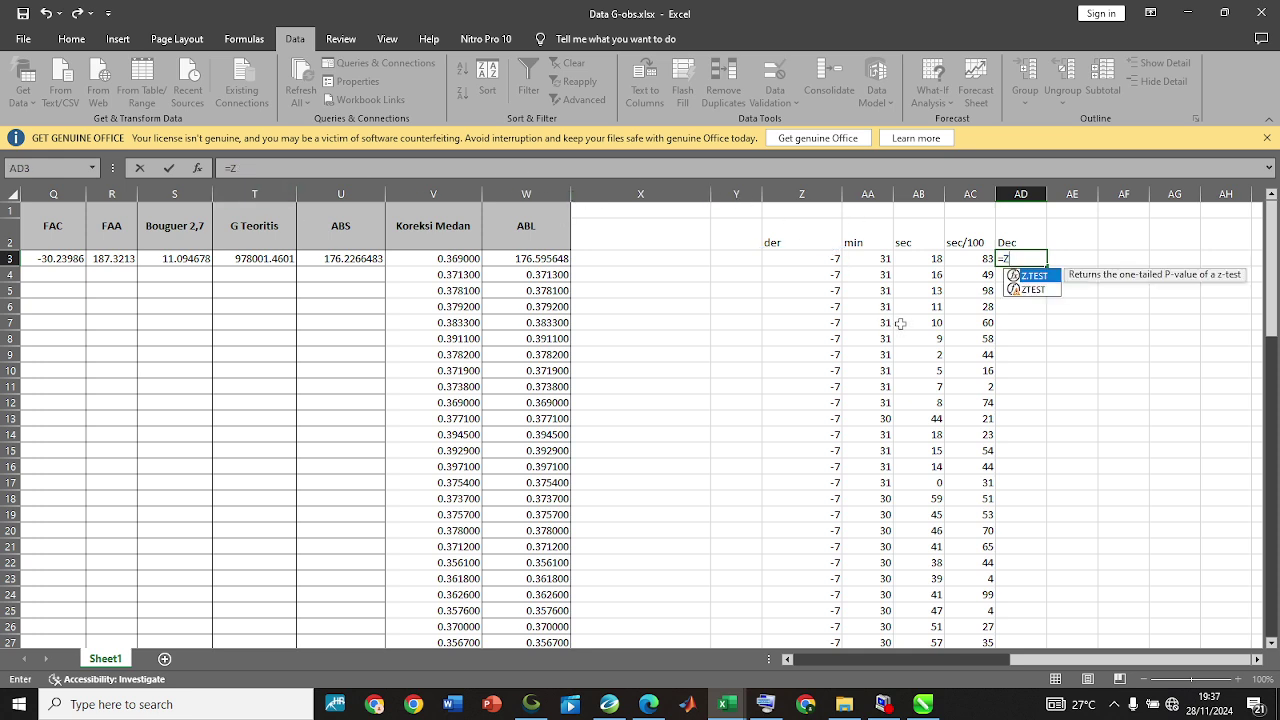
pyautogui.write('-')
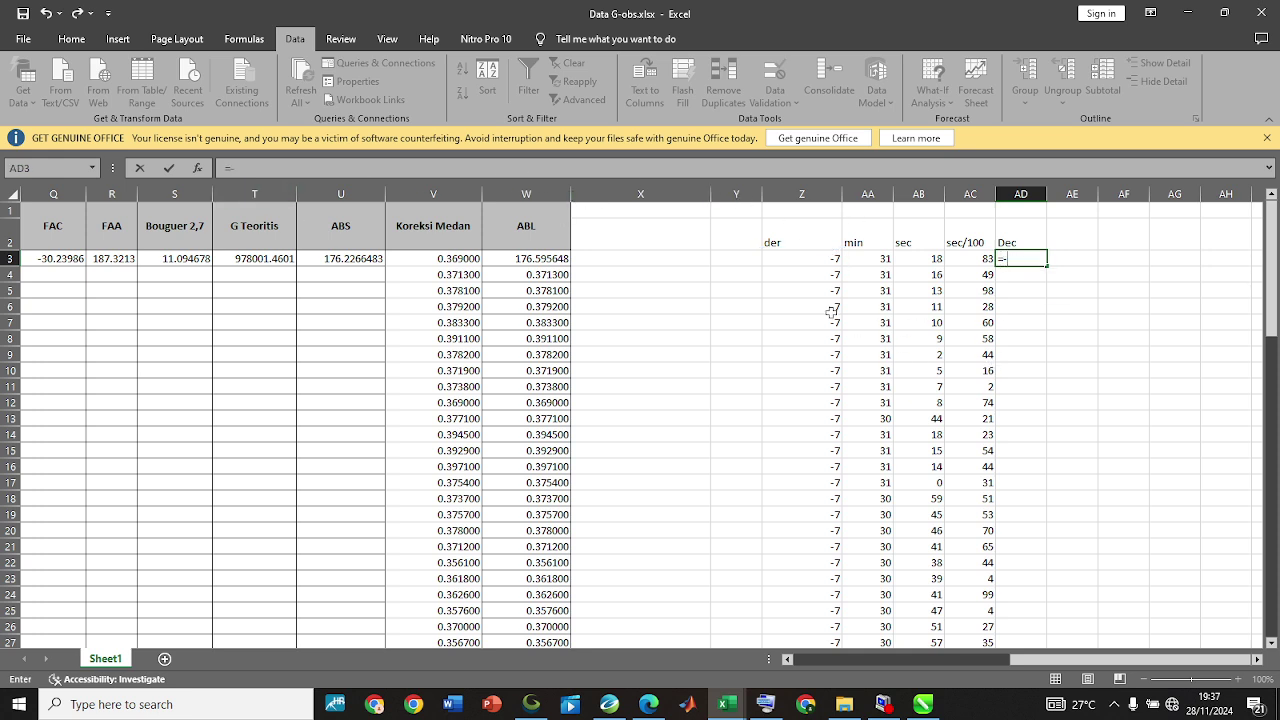
pyautogui.click(823, 259)
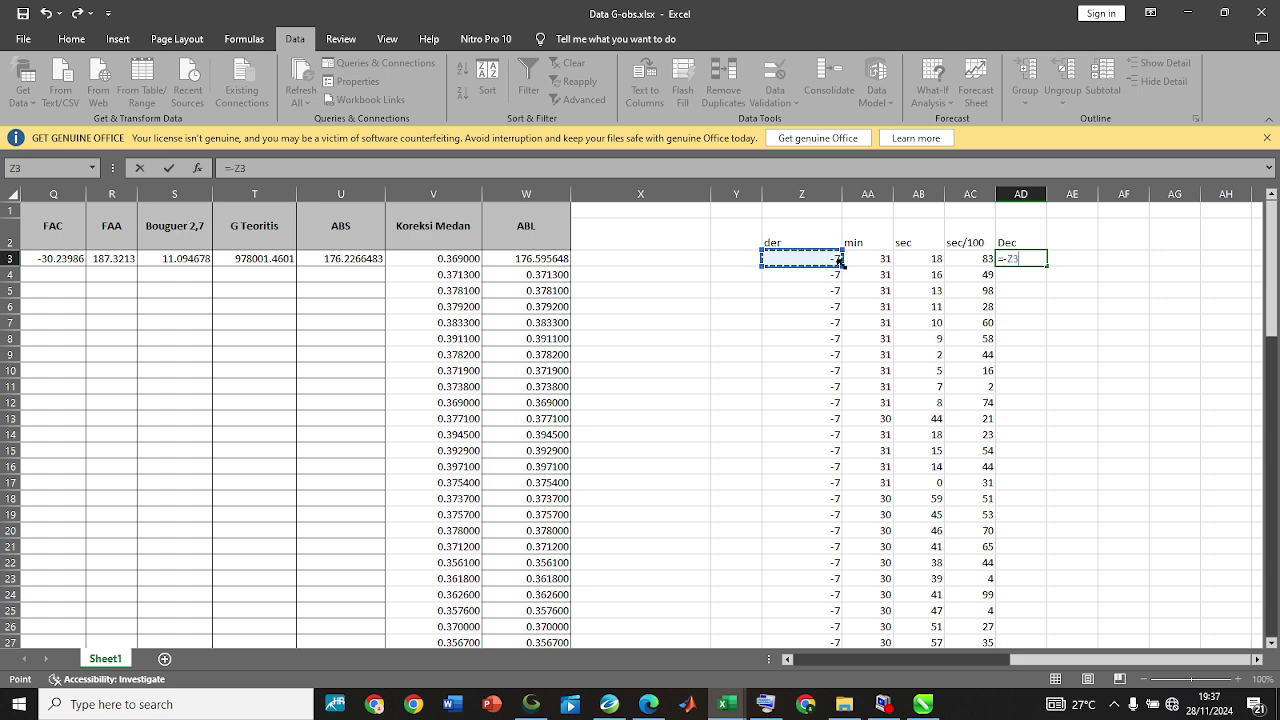
pyautogui.write('+(')
pyautogui.click(870, 258)
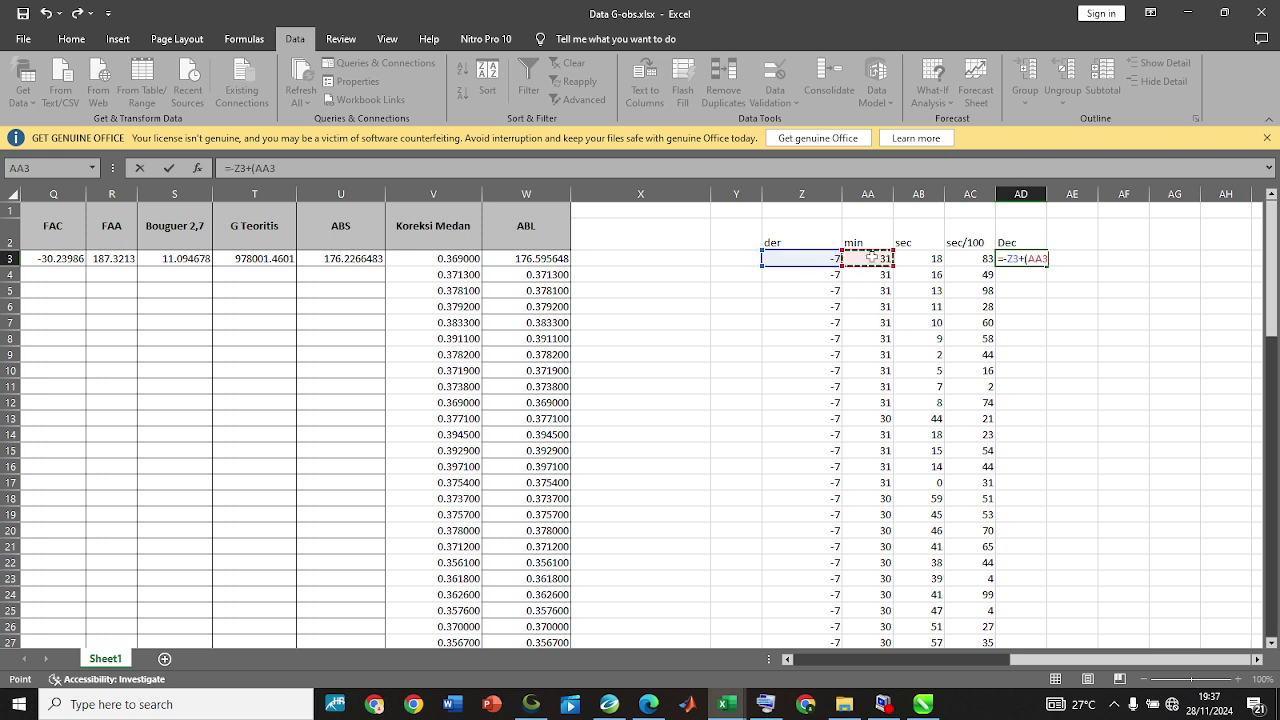
pyautogui.write('/60)+')
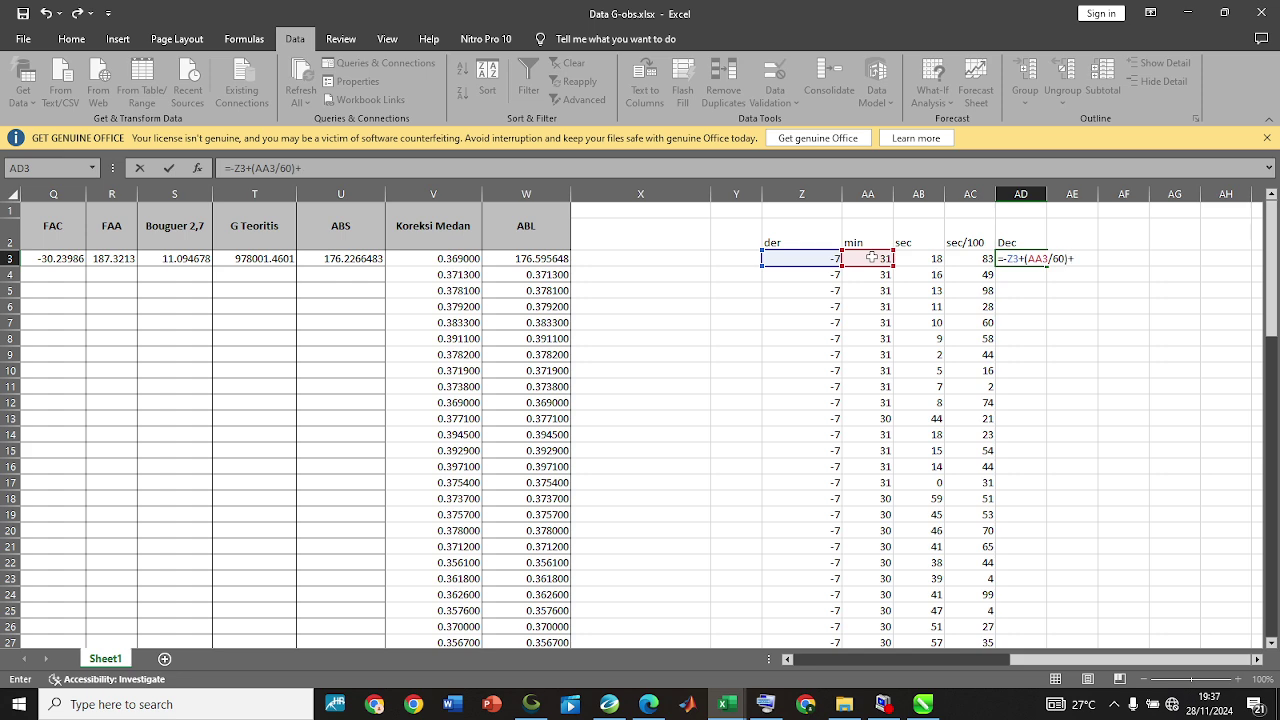
# Extend the AD3 formula with the seconds converted to degrees, (AB3/3600), followed by a plus sign.
pyautogui.click(934, 258)
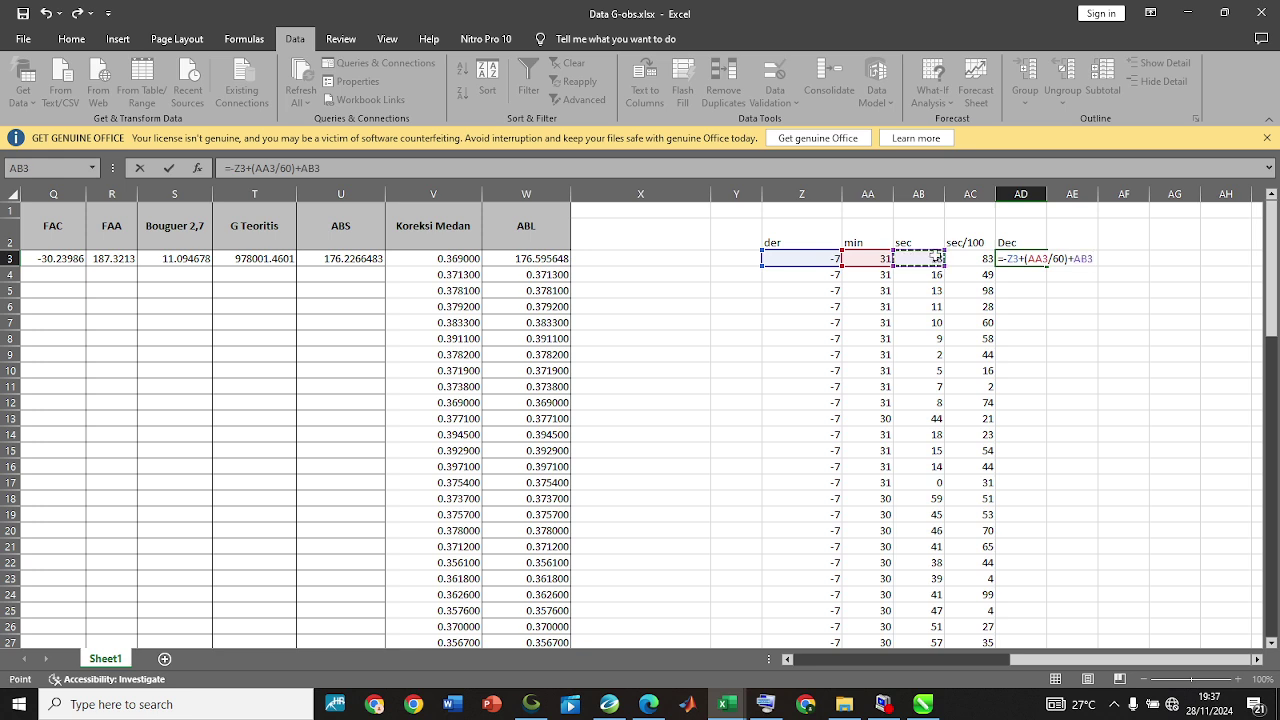
pyautogui.press('BackSpace')
pyautogui.press('BackSpace')
pyautogui.press('BackSpace')
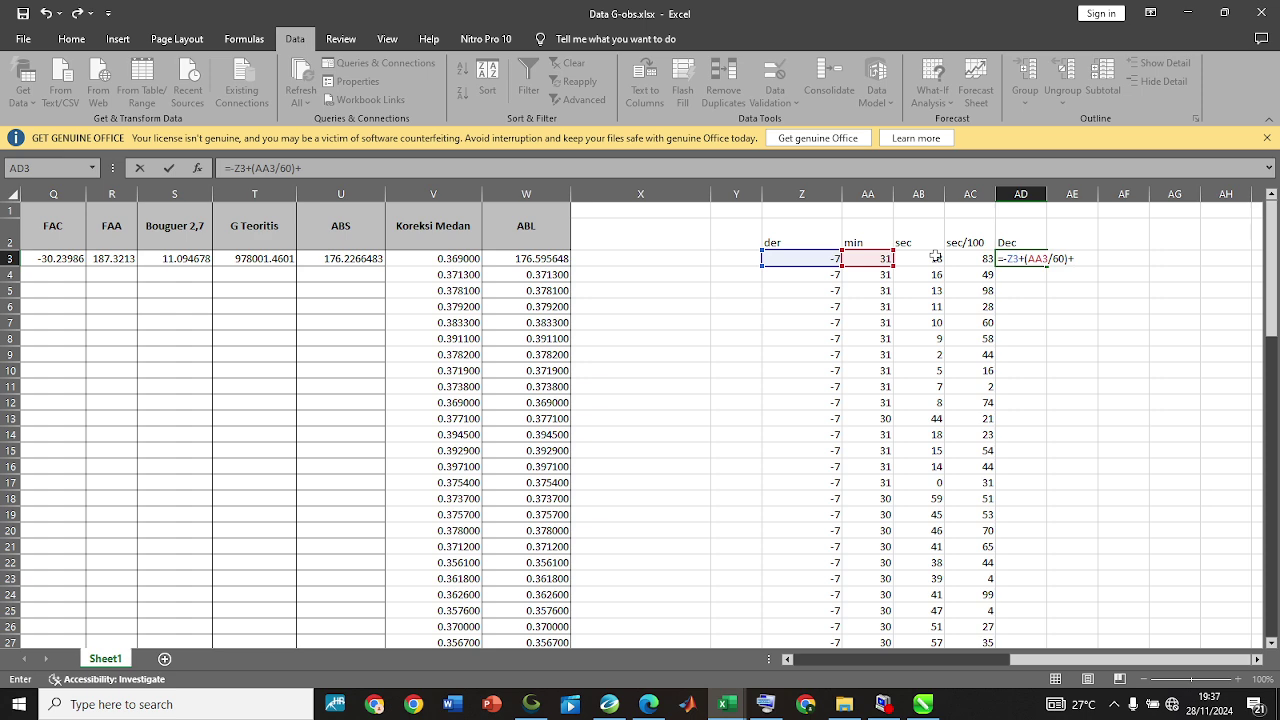
pyautogui.write('(')
pyautogui.click(934, 258)
pyautogui.write('/3600')
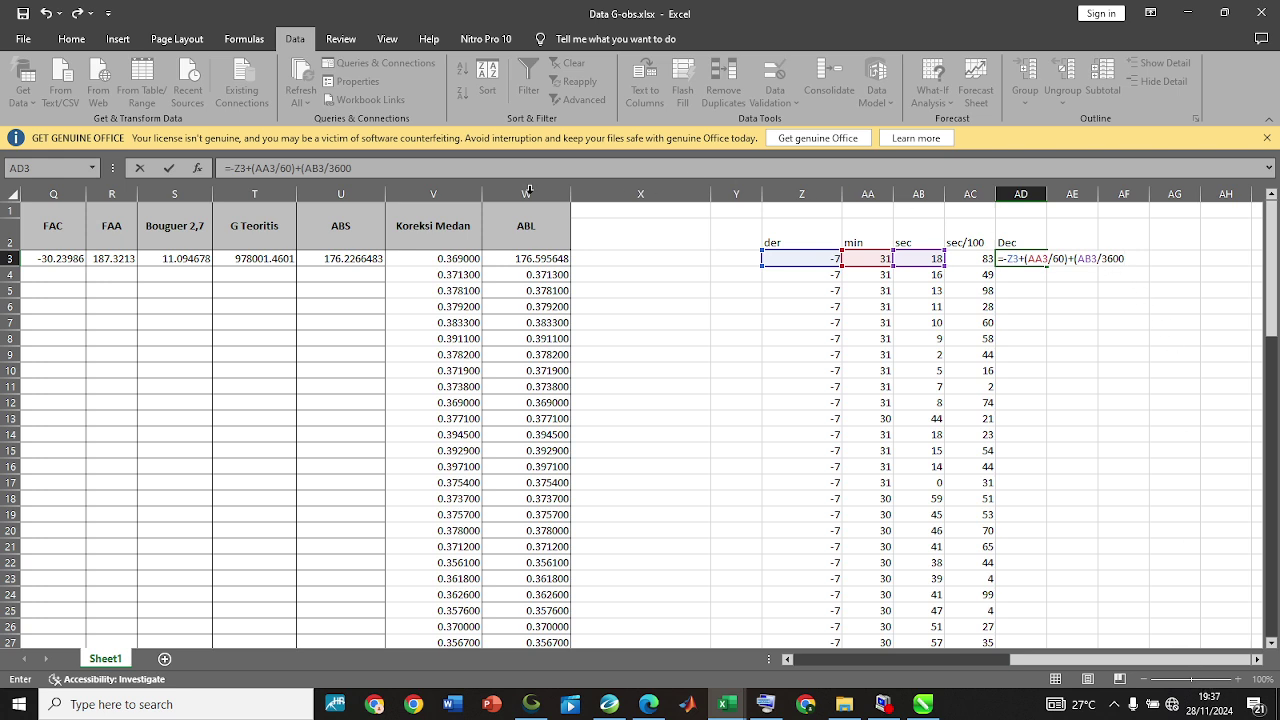
pyautogui.click(366, 170)
pyautogui.write(')+')
# Complete the AD3 formula with the hundredths of seconds as (AC3/360000) and enter it.
pyautogui.click(968, 259)
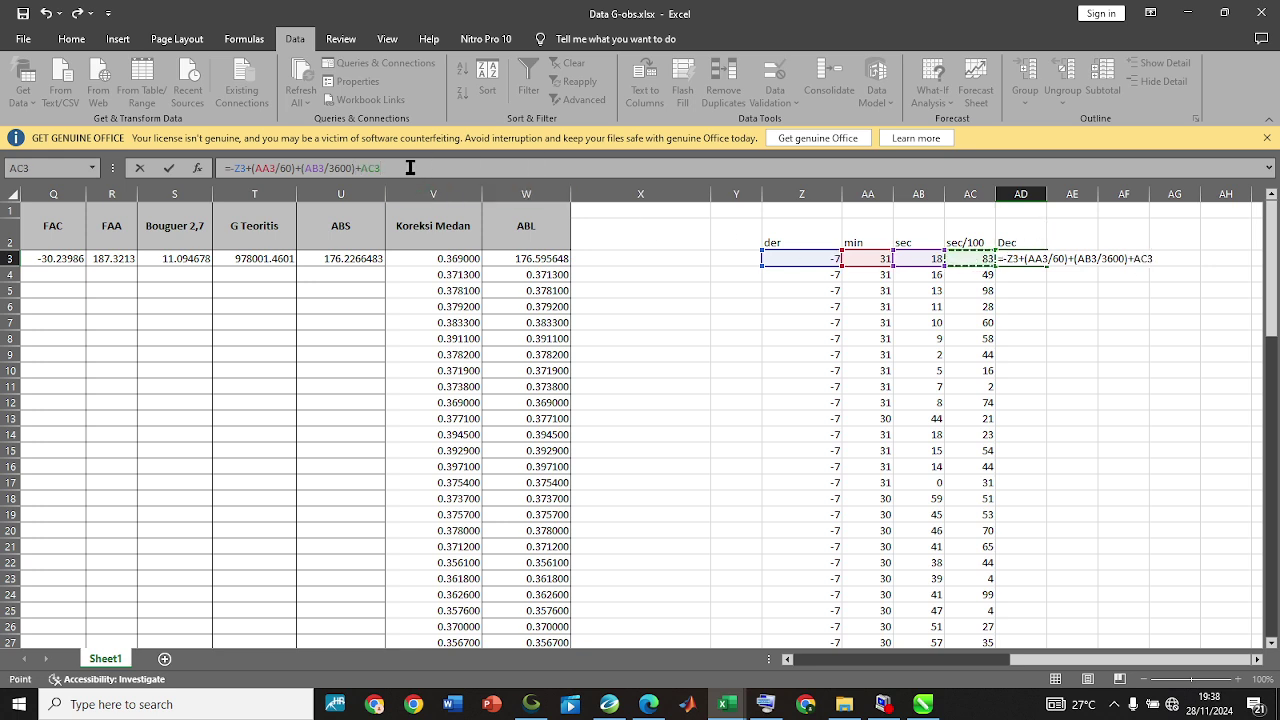
pyautogui.click(371, 169)
pyautogui.write('(')
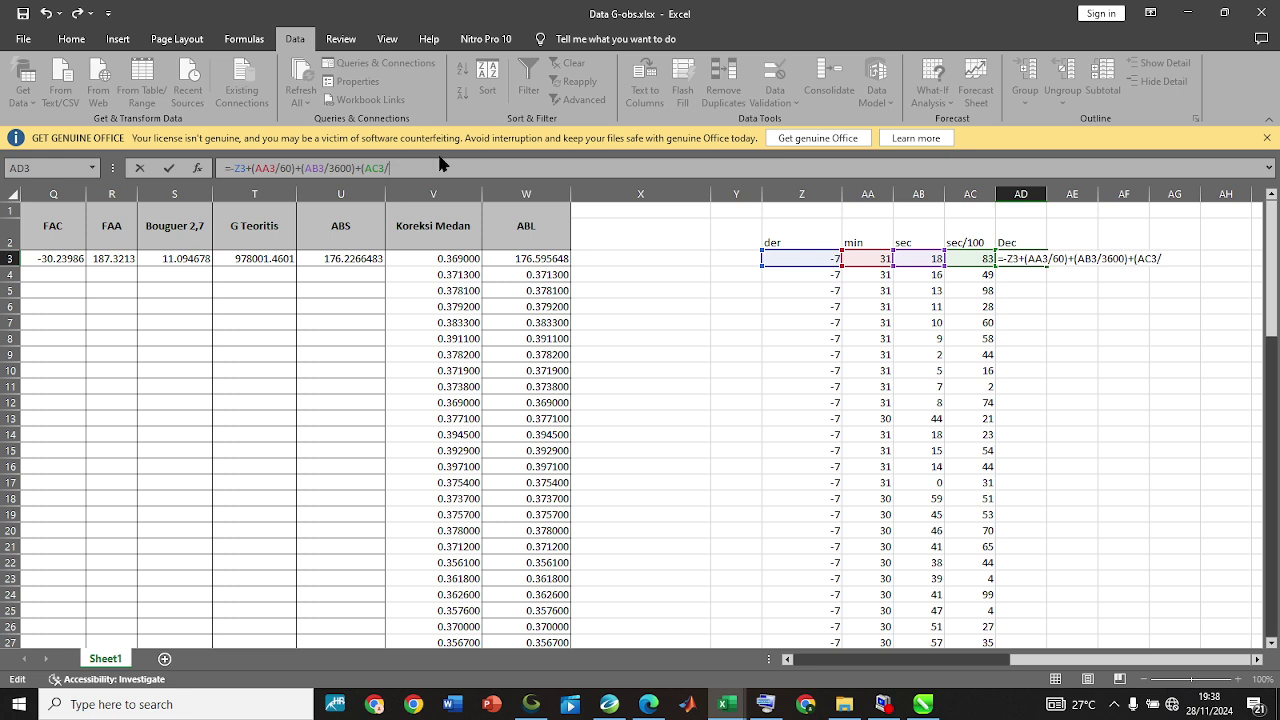
pyautogui.write('/360000')
pyautogui.press('Return')
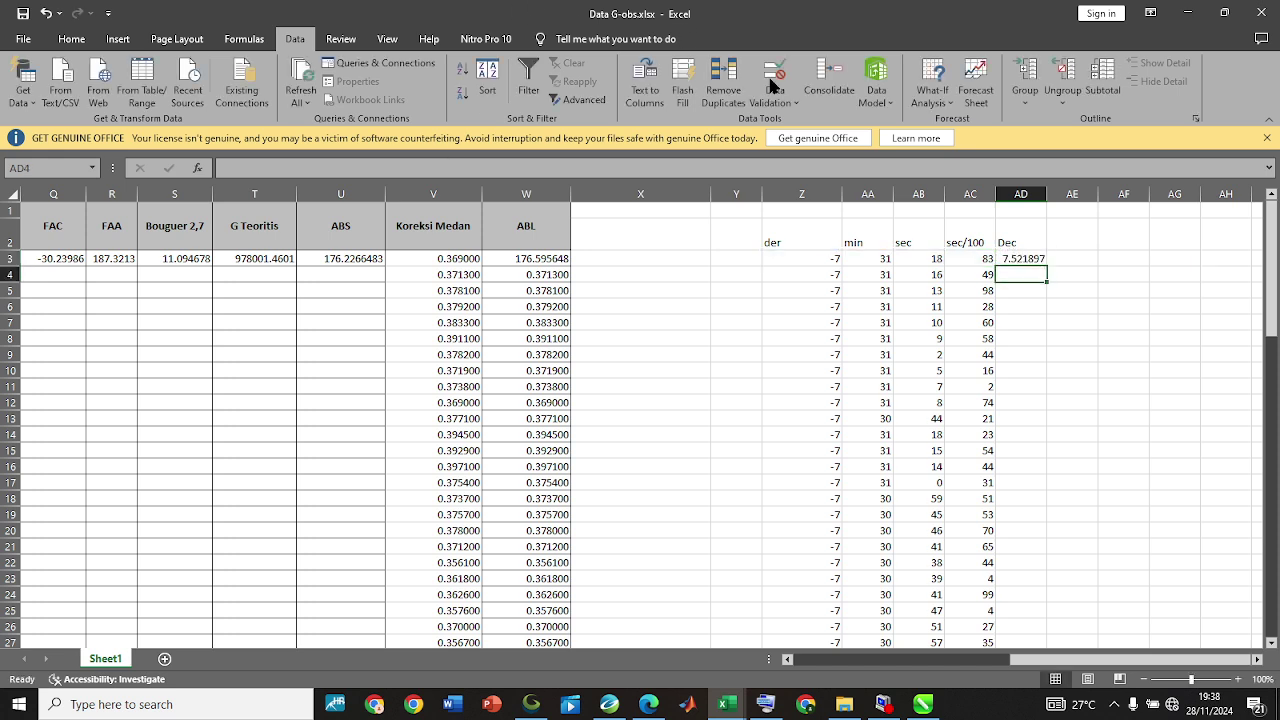
# Fill the AD3 conversion formula down the Dec column for all stations and copy the filled cells.
pyautogui.click(1015, 258)
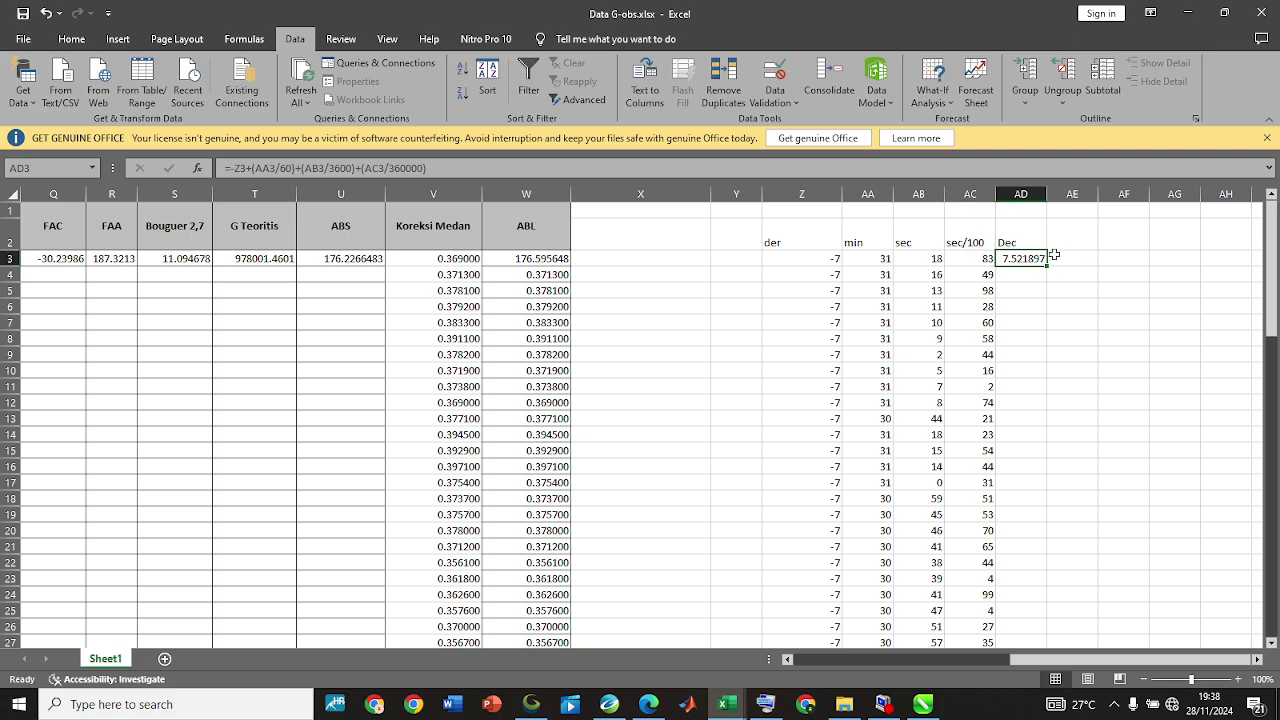
pyautogui.keyDown('ctrl'); pyautogui.scroll(3, 1045, 298); pyautogui.keyUp('ctrl')
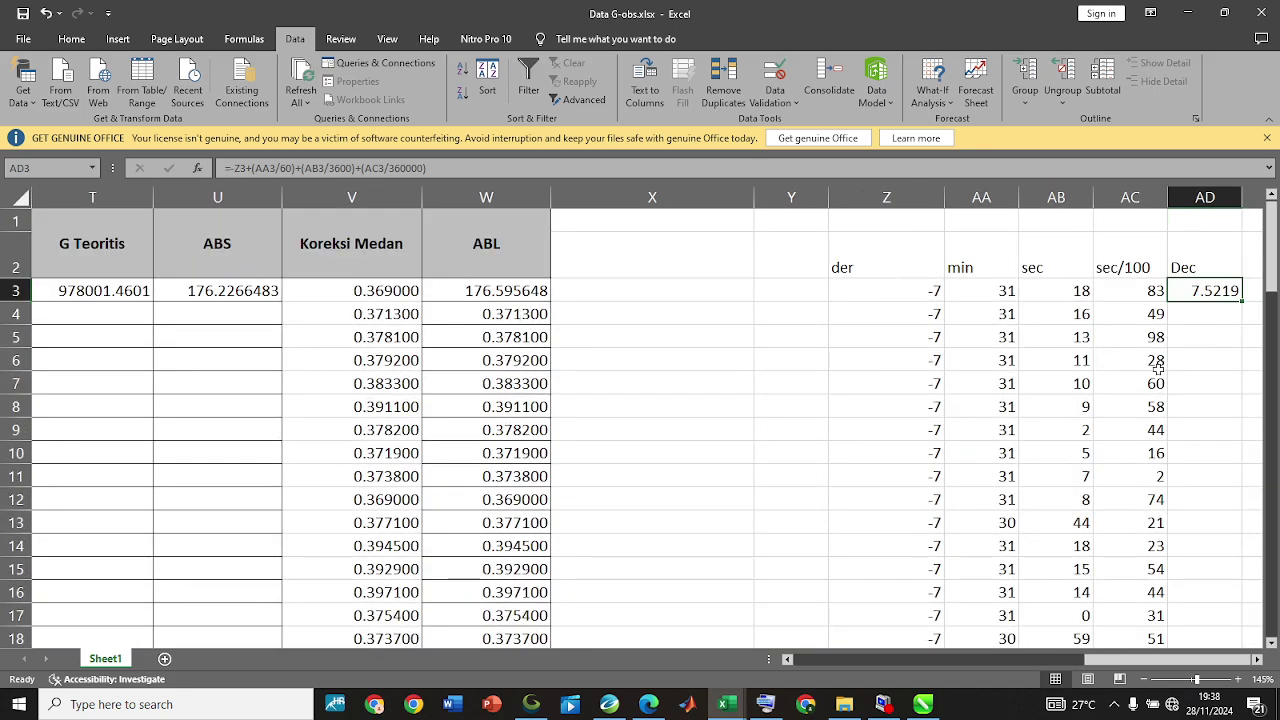
pyautogui.click(494, 172)
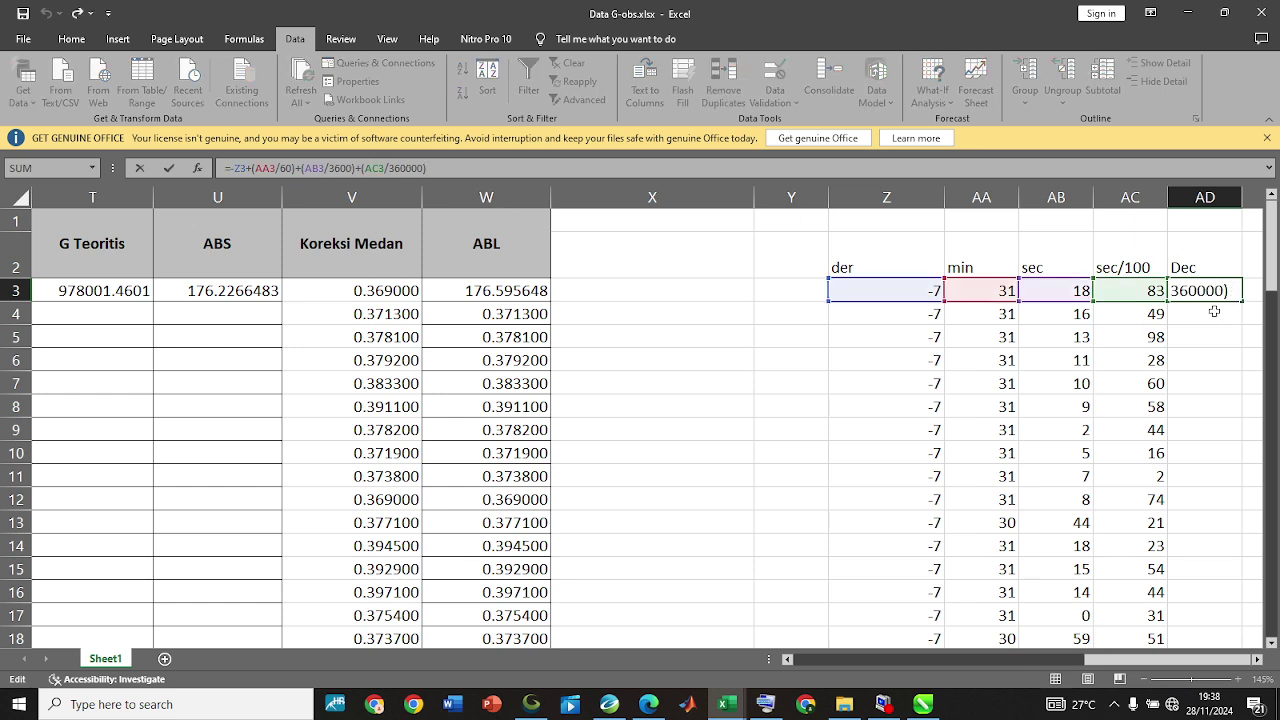
pyautogui.press('Return')
pyautogui.click(1224, 289)
pyautogui.keyDown('ctrl'); pyautogui.scroll(-4, 974, 324); pyautogui.keyUp('ctrl')
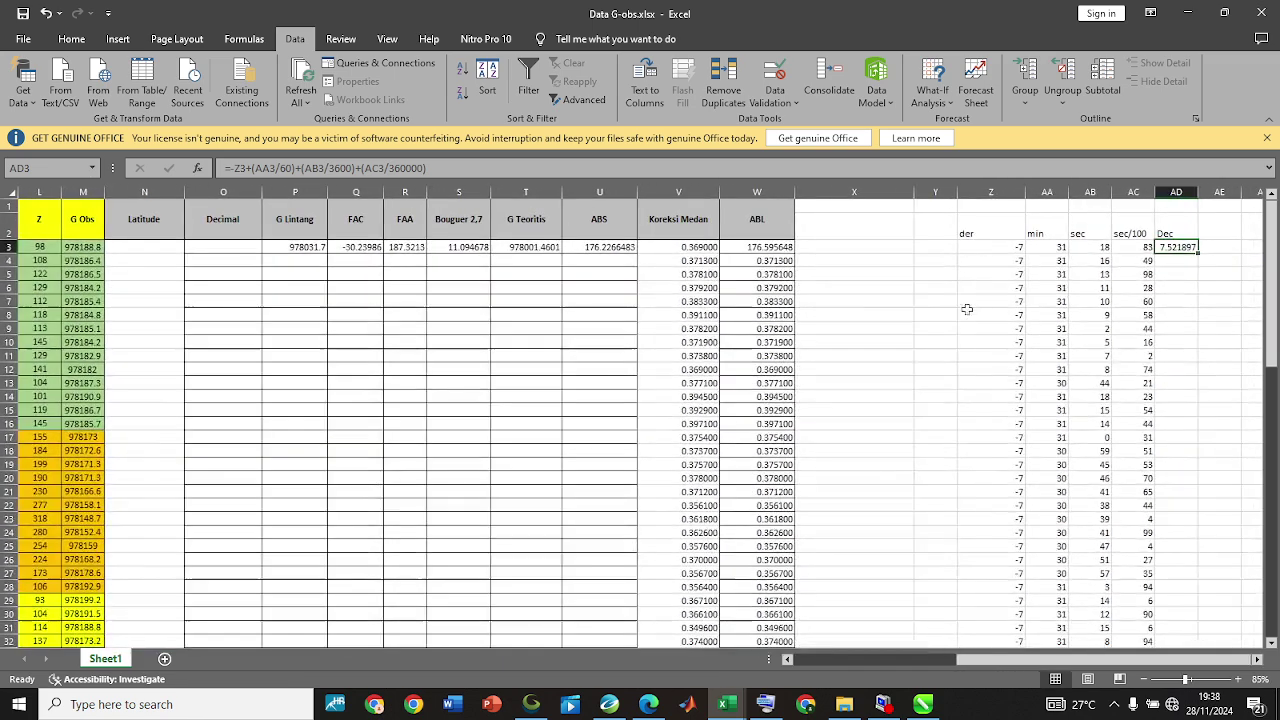
pyautogui.doubleClick(1198, 253)
pyautogui.scroll(-1, 1215, 436)
pyautogui.scroll(1, 1215, 436)
pyautogui.hotkey('ctrl', 'c')
# Try pasting the copied Dec cells with their formulas into the Decimal column from O3, and undo that paste.
pyautogui.click(230, 247)
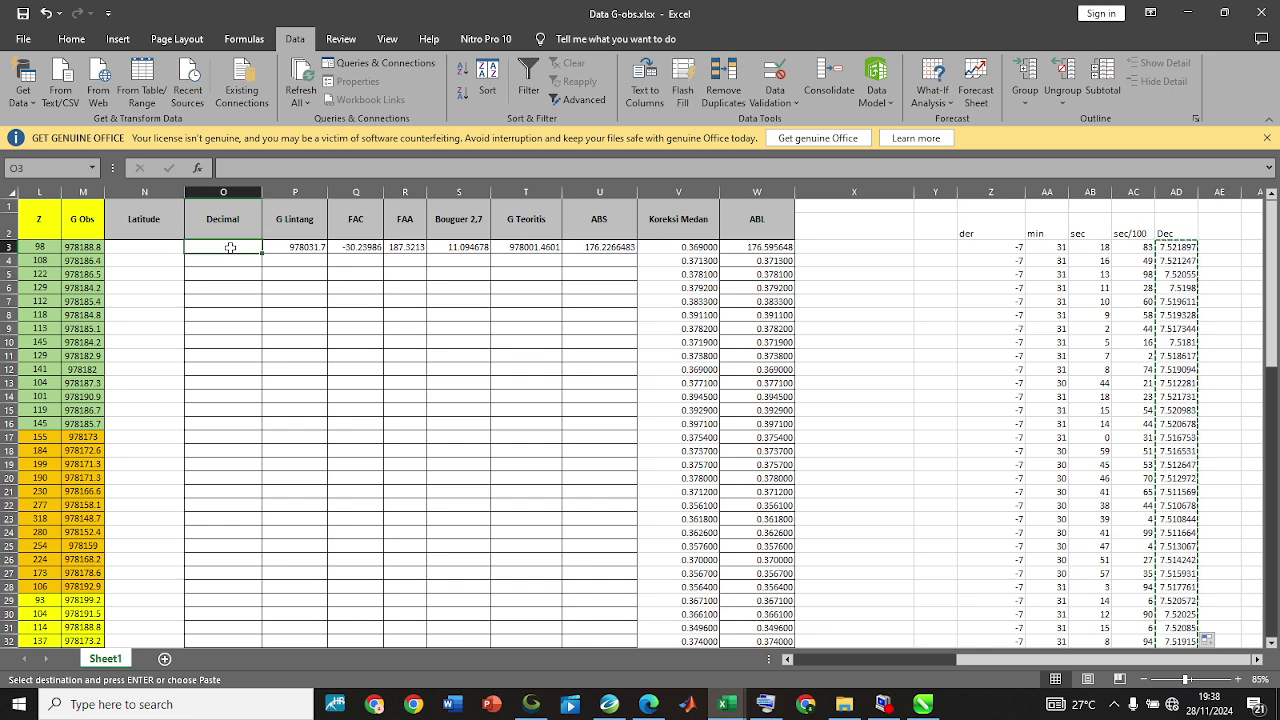
pyautogui.rightClick(230, 247)
pyautogui.click(268, 341)
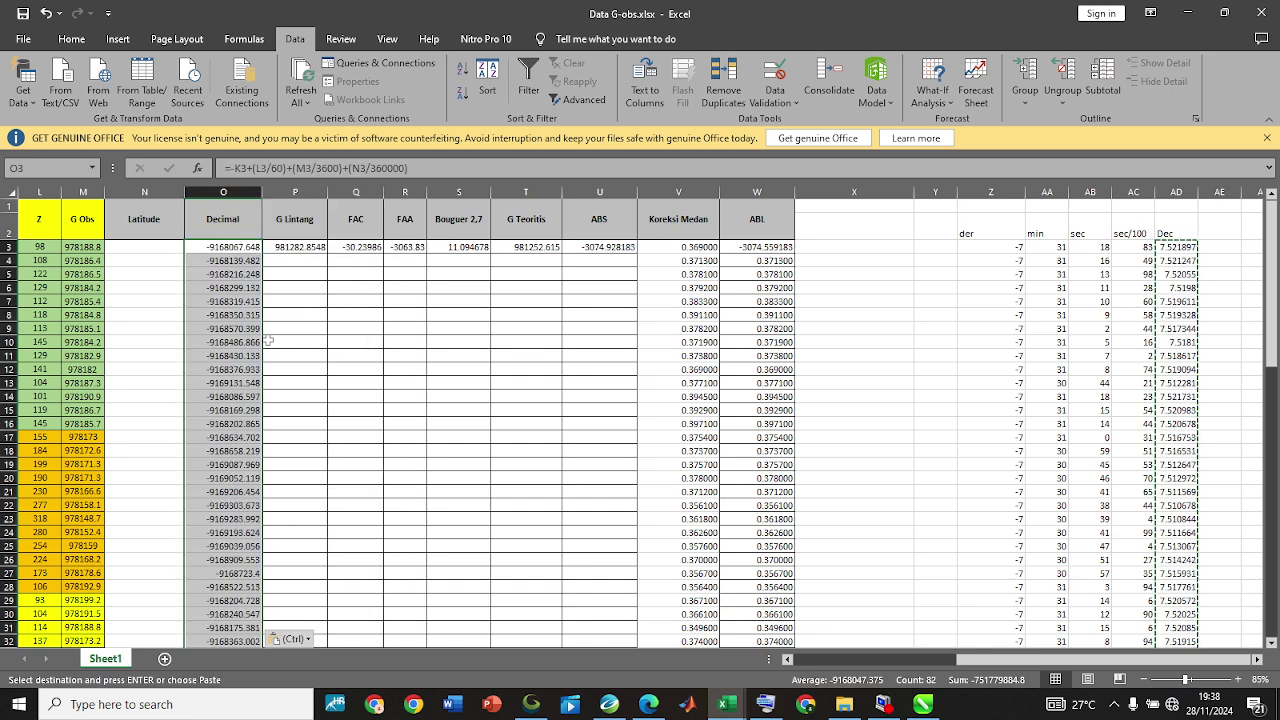
pyautogui.hotkey('ctrl', 'z')
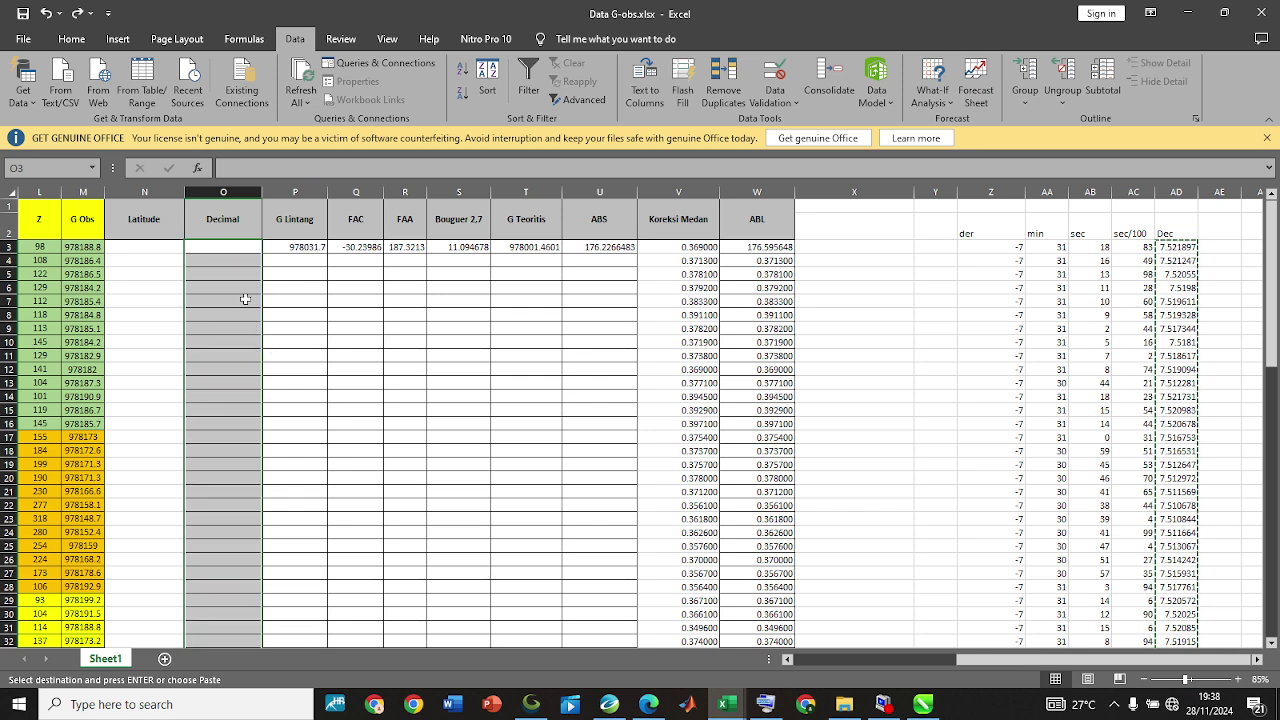
# Paste the copied Dec cells as values only into the Decimal column from O3 and into the Latitude column from N3.
pyautogui.rightClick(228, 251)
pyautogui.click(286, 341)
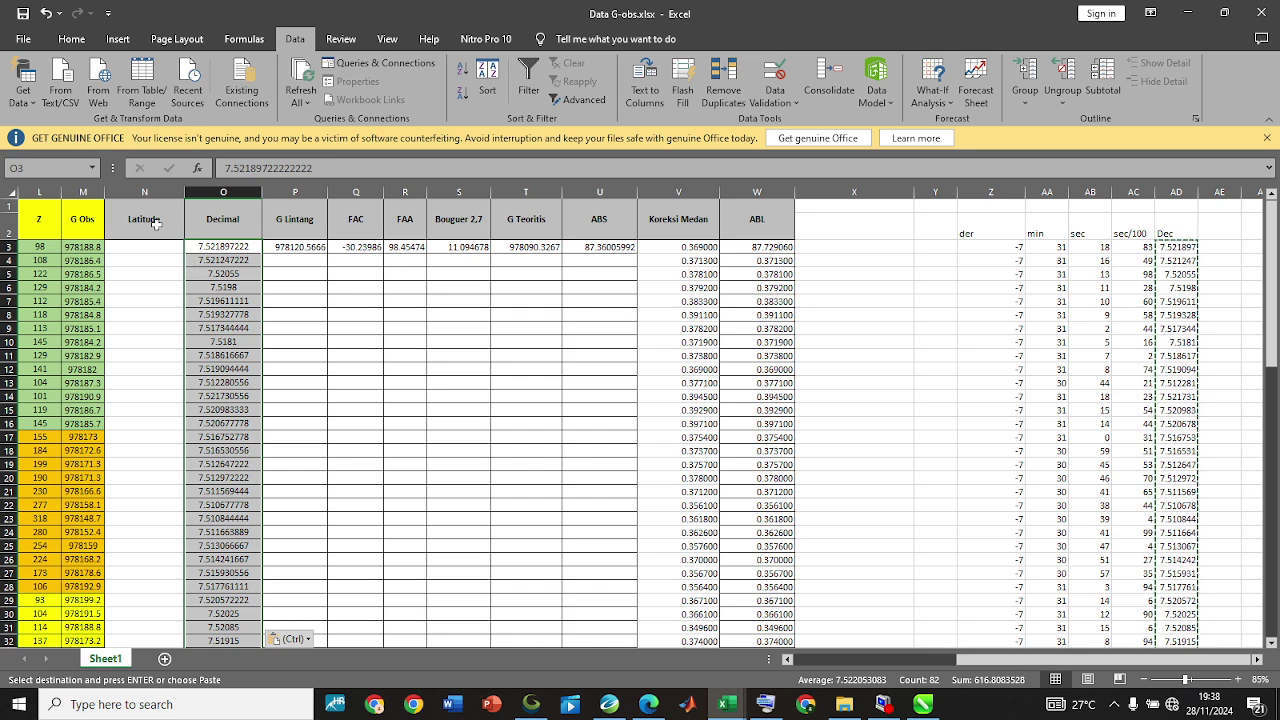
pyautogui.moveTo(1030, 660); pyautogui.dragTo(790, 655)
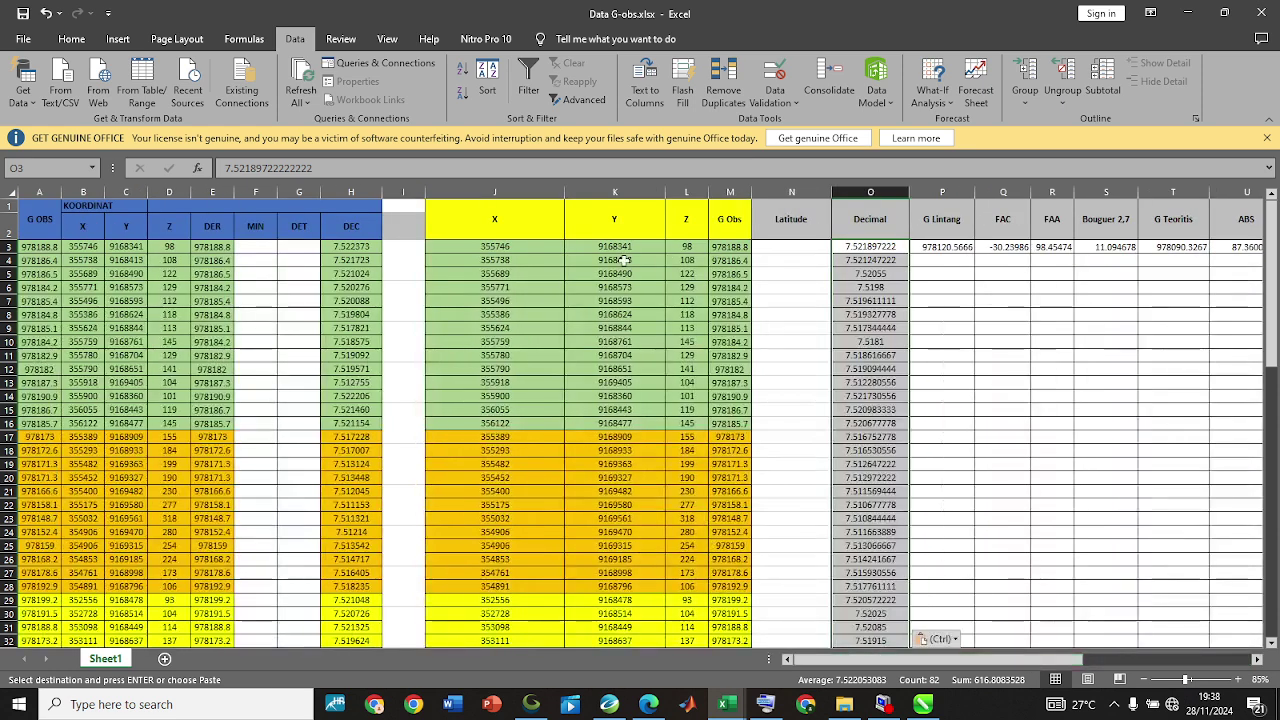
pyautogui.click(812, 246)
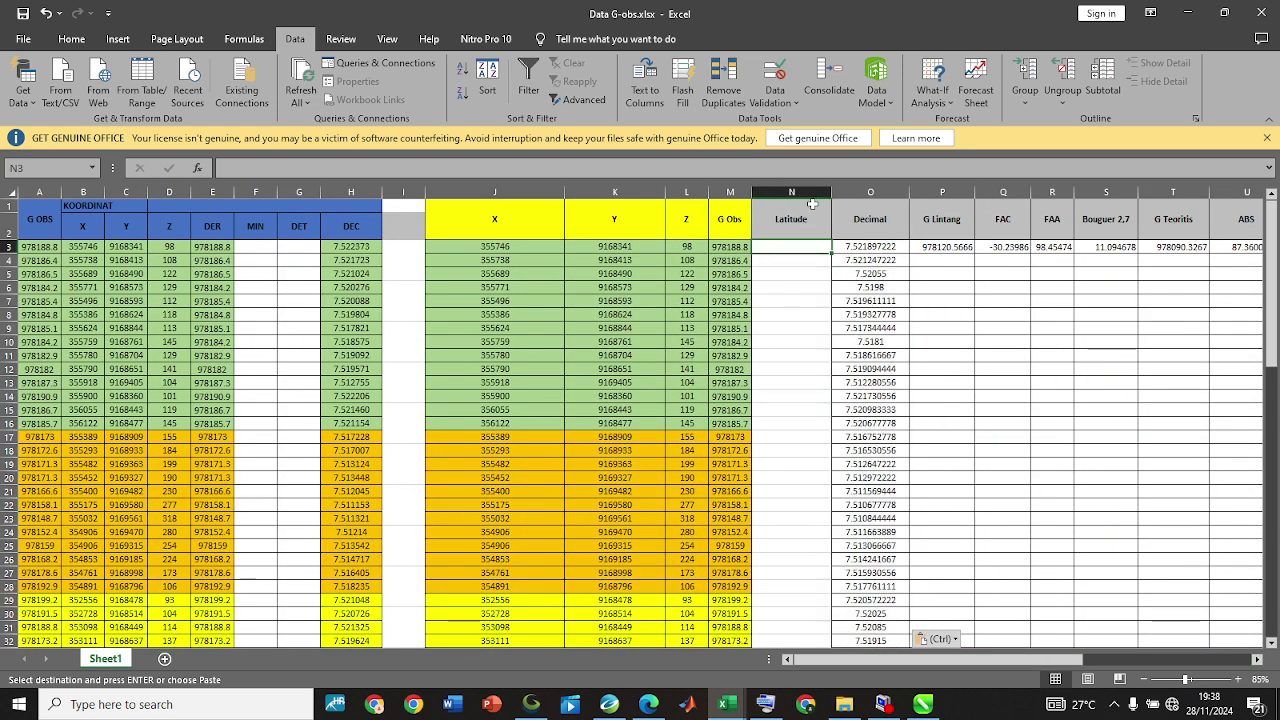
pyautogui.hotkey('ctrl', 'v')
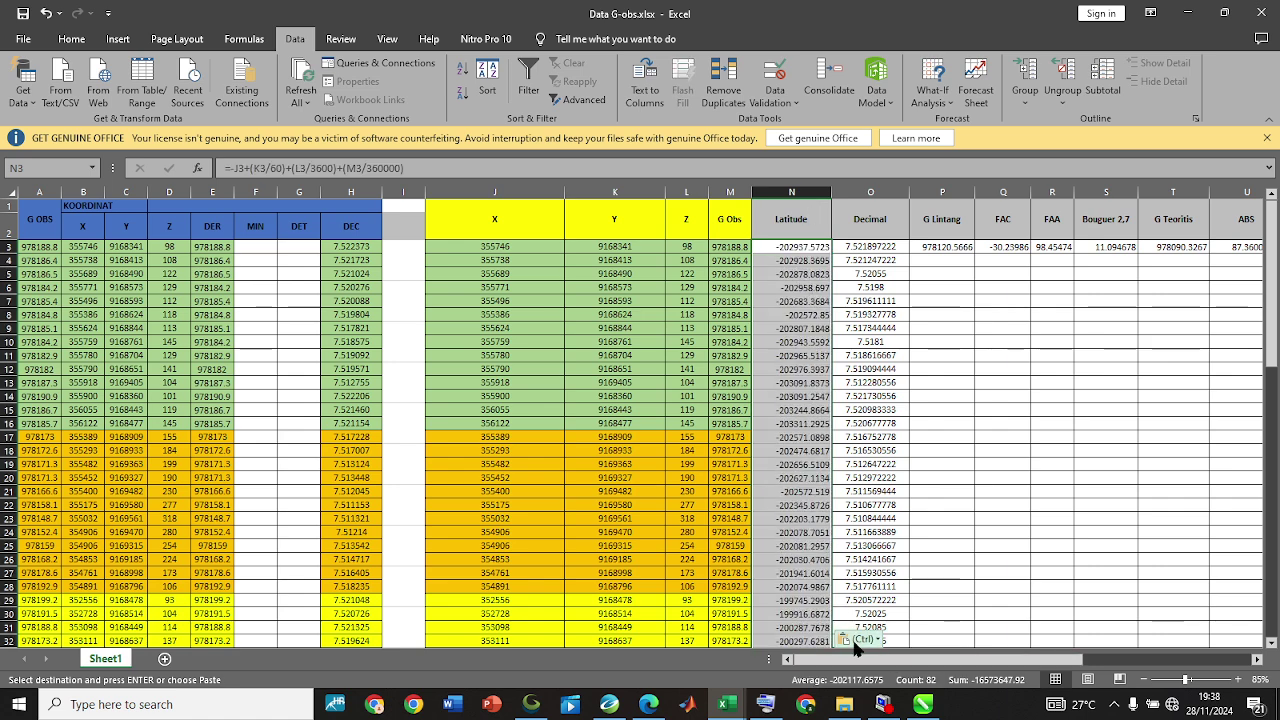
pyautogui.click(858, 639)
pyautogui.click(850, 577)
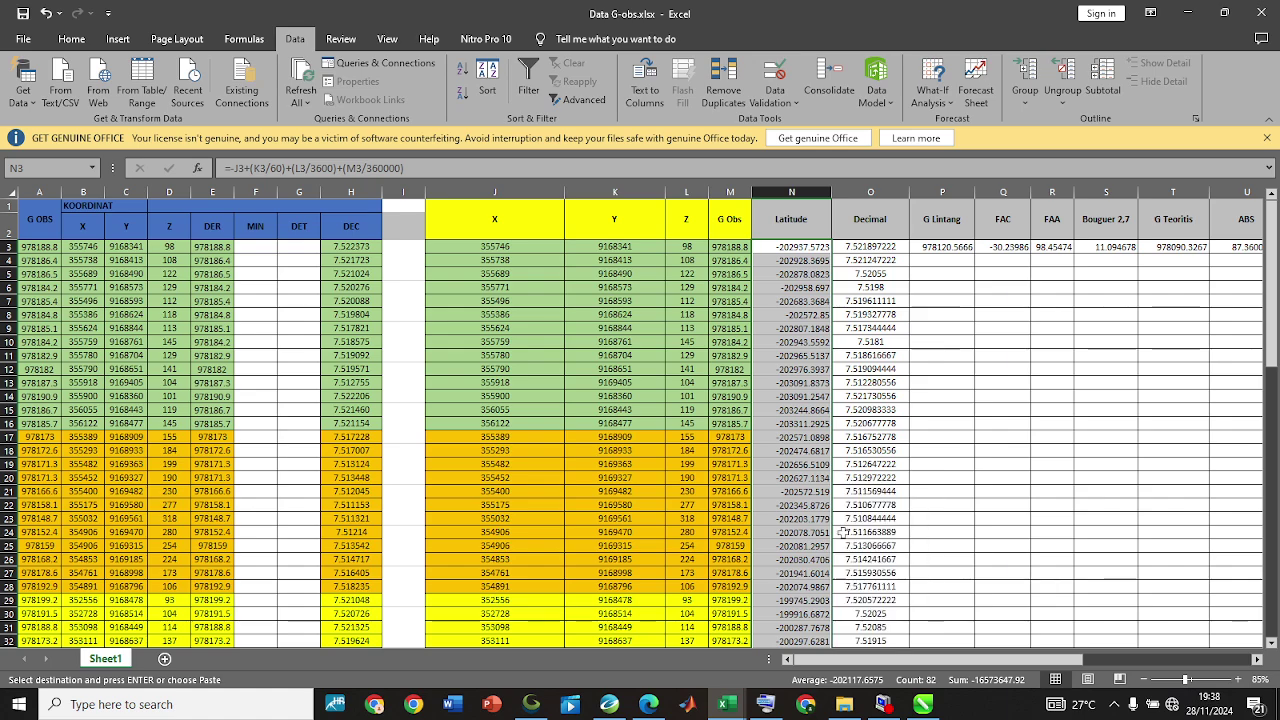
pyautogui.click(887, 246)
pyautogui.keyDown('ctrl'); pyautogui.scroll(1, 935, 270); pyautogui.keyUp('ctrl')
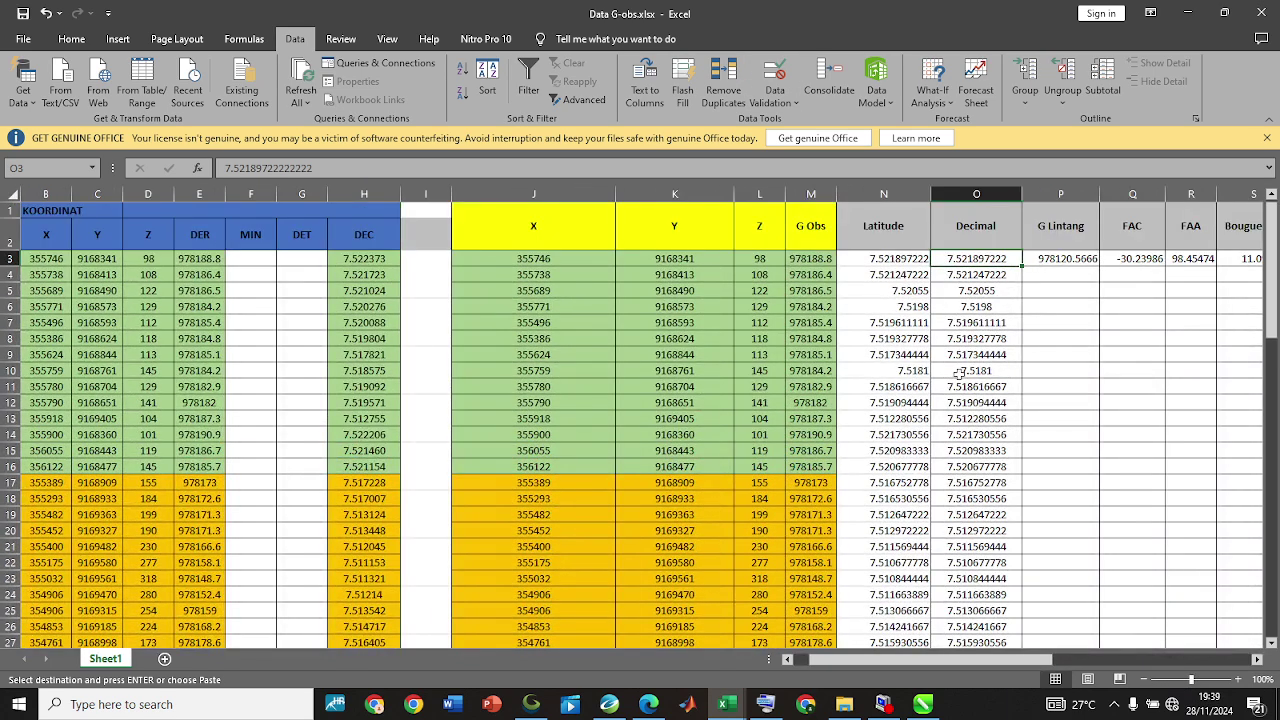
pyautogui.click(902, 258)
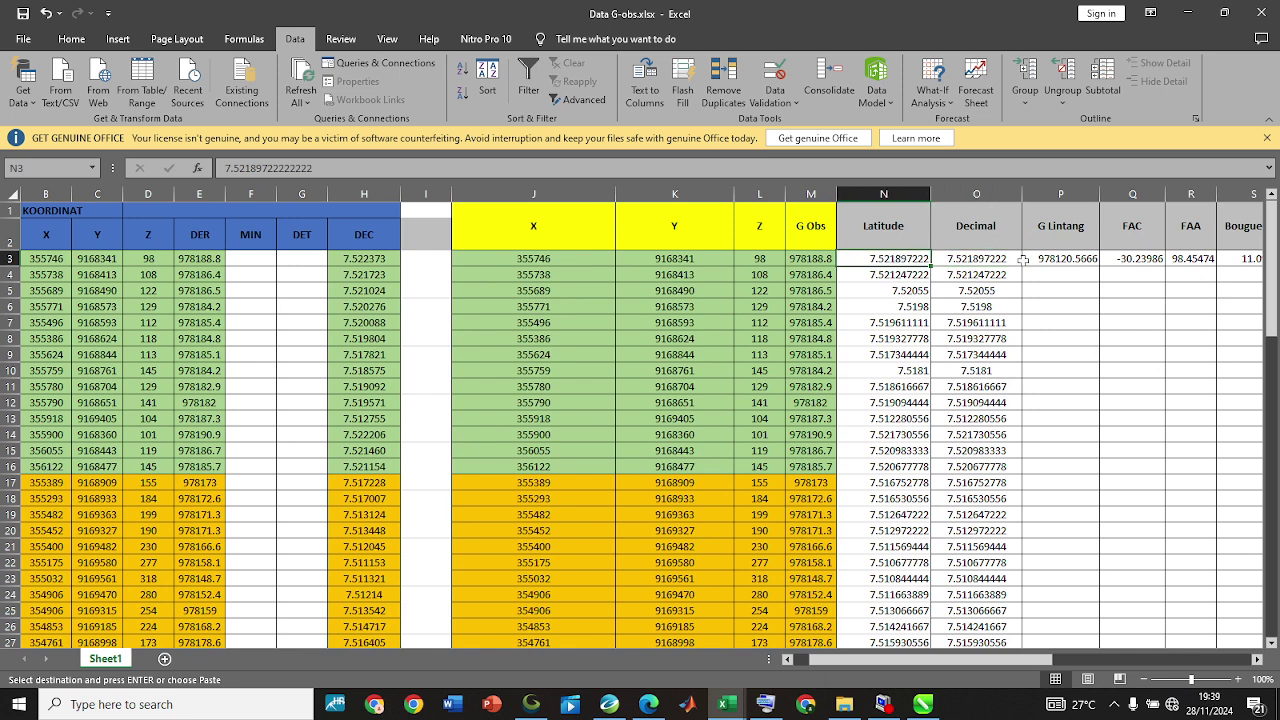
# Switch to CorelDRAW to view the pasut.cdr diagram of the Earth ellipse with radii R1 and R2.
pyautogui.hotkey('alt', 'Tab')
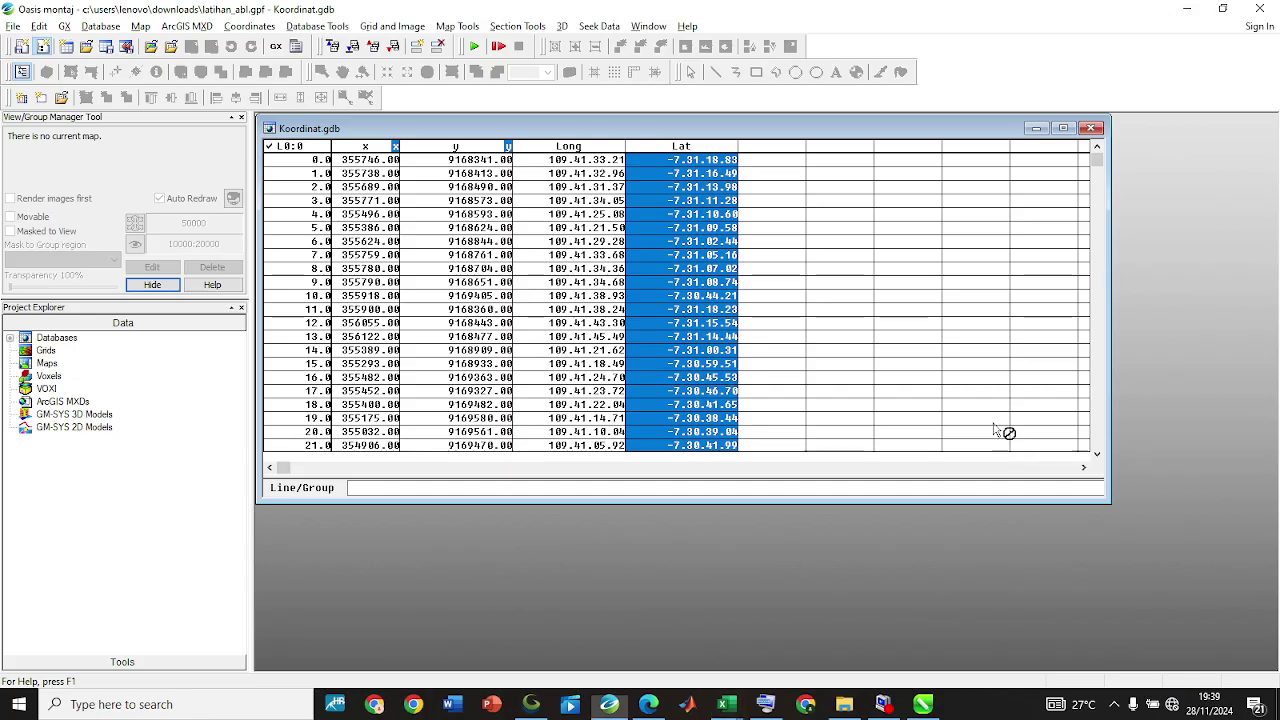
pyautogui.hotkey('alt', 'Tab')
pyautogui.hotkey('alt', 'Tab')
pyautogui.press('Tab')
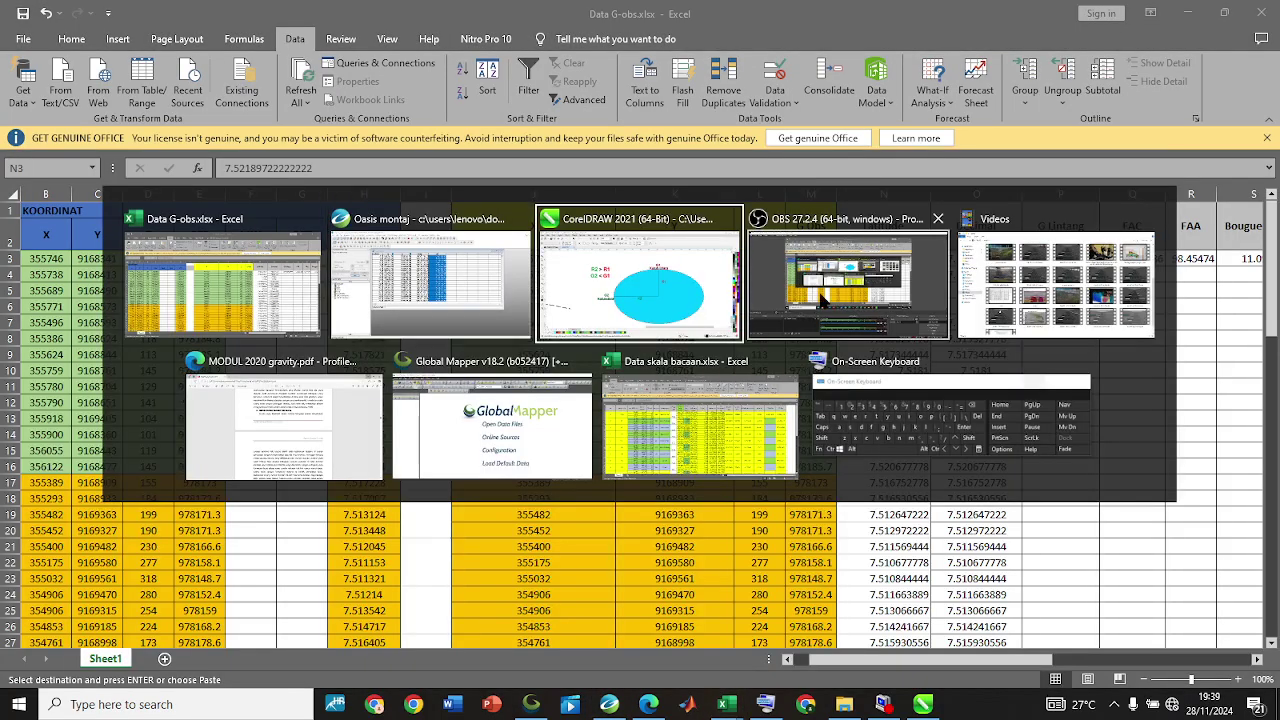
pyautogui.click(634, 280)
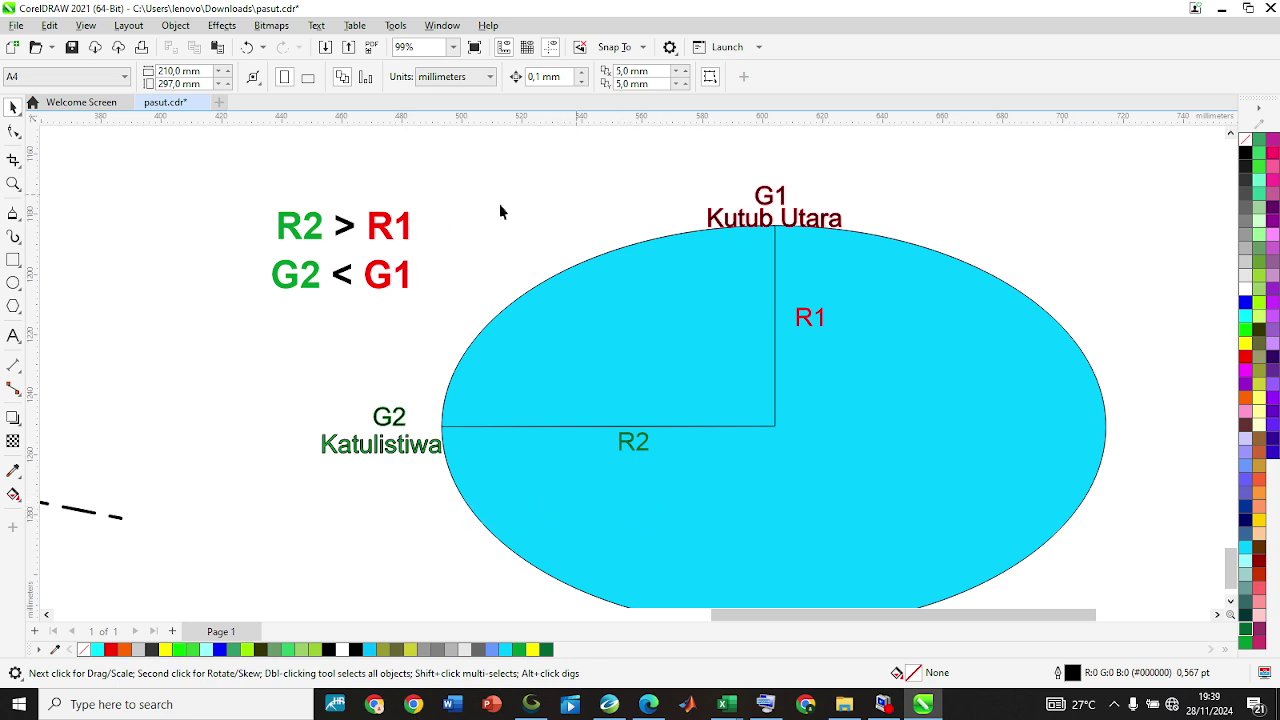
# Draw an ellipse about 30 by 22 mm in the lower-left part of the blue Earth ellipse and fill it red.
pyautogui.click(13, 283)
pyautogui.moveTo(506, 488); pyautogui.dragTo(605, 565)
pyautogui.click(1245, 357)
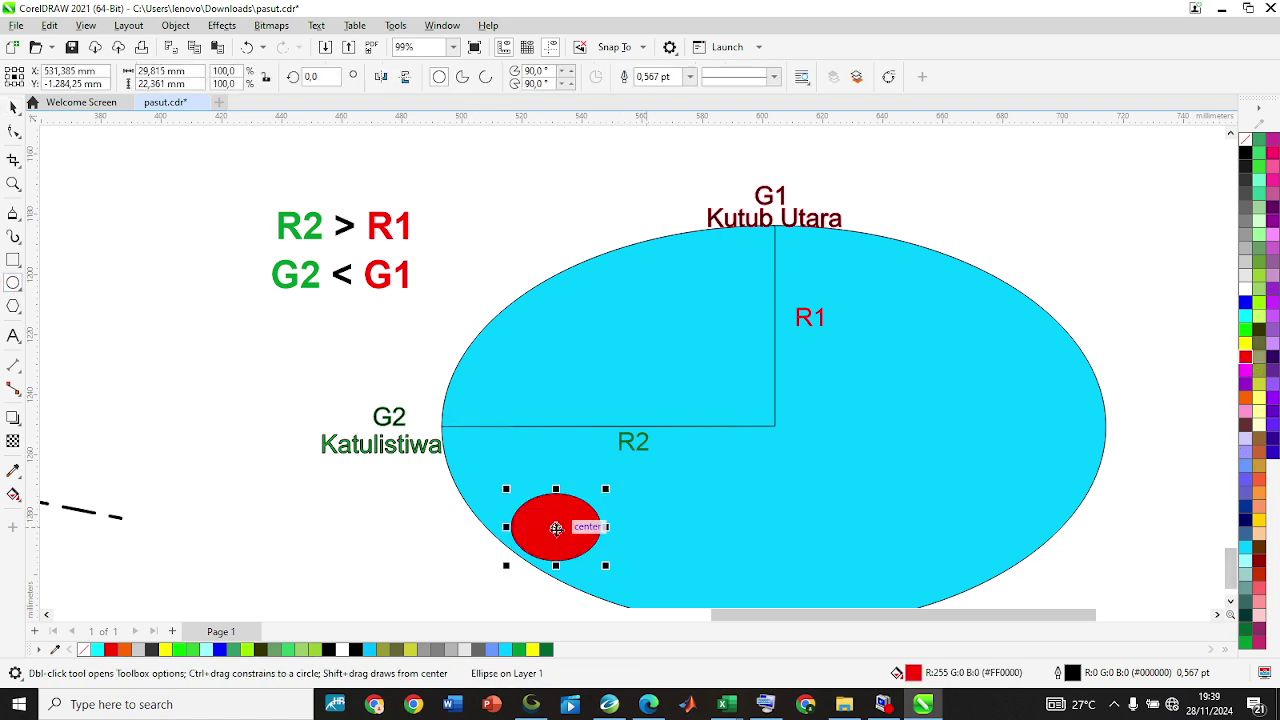
# Move the small red ellipse onto the upper-left edge of the Earth ellipse above Katulistiwa and delete it.
pyautogui.click(12, 107)
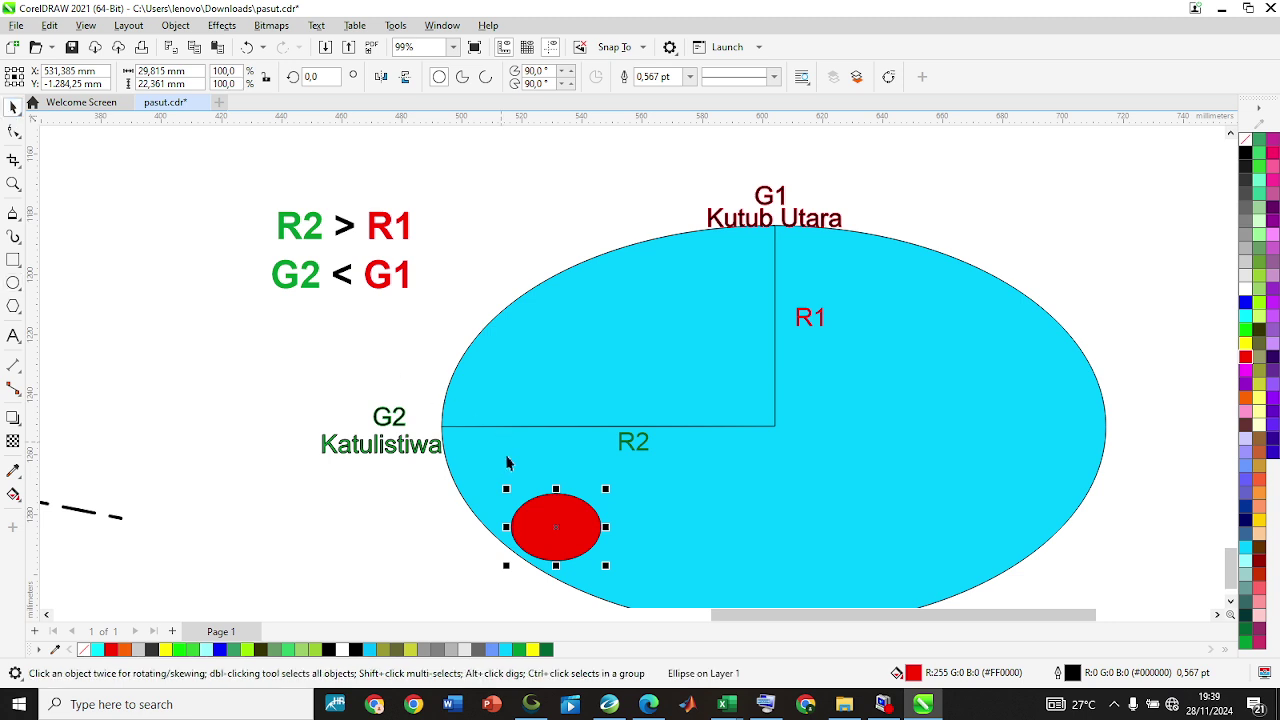
pyautogui.moveTo(556, 530); pyautogui.dragTo(464, 353)
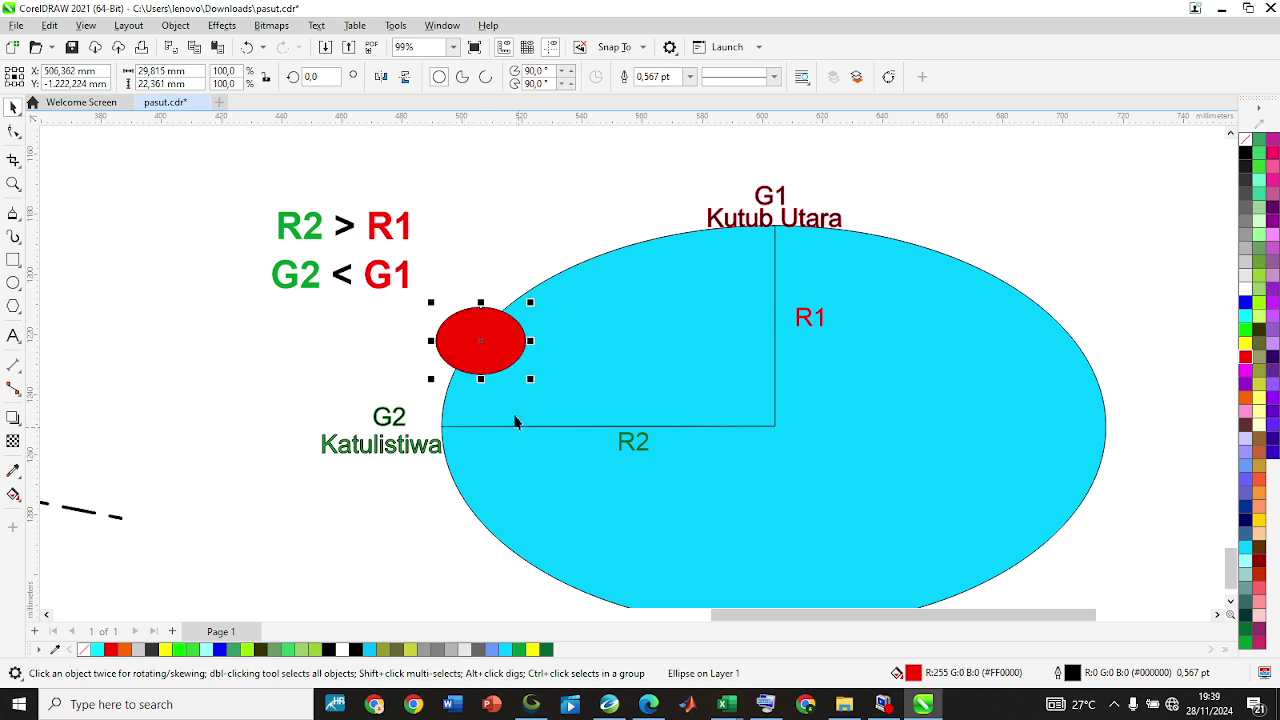
pyautogui.moveTo(480, 343); pyautogui.dragTo(453, 327)
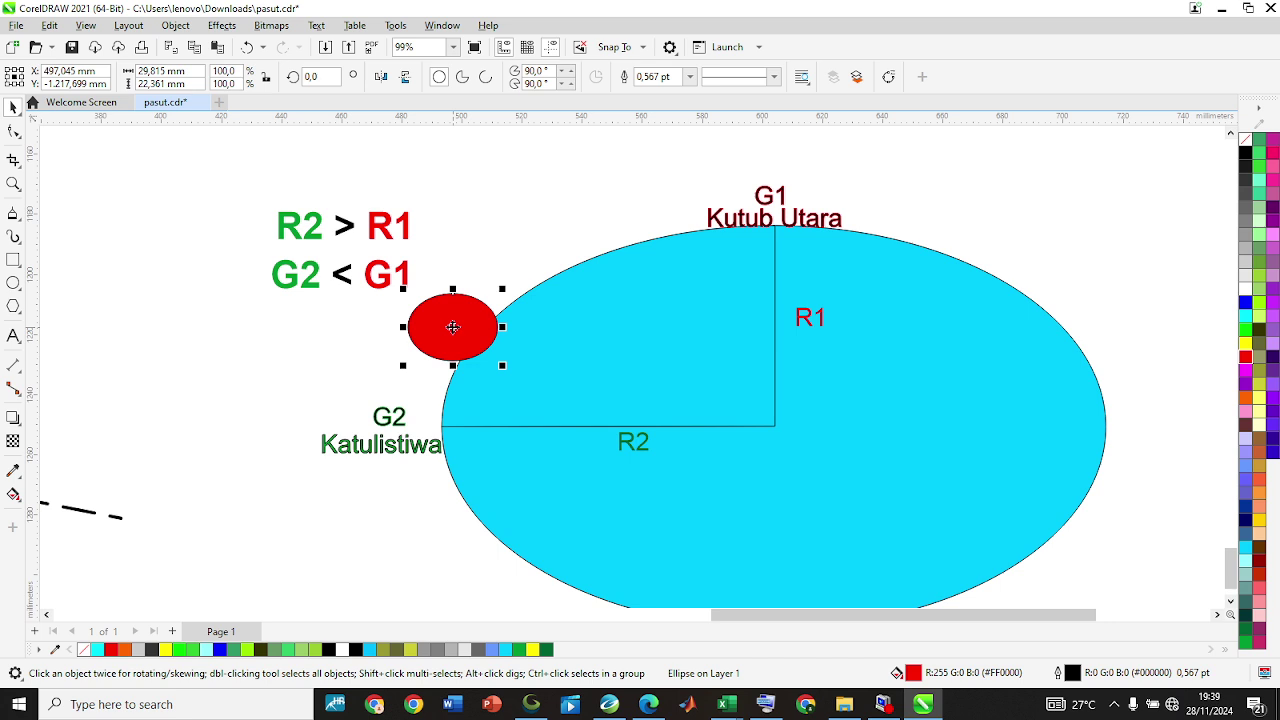
pyautogui.press('Delete')
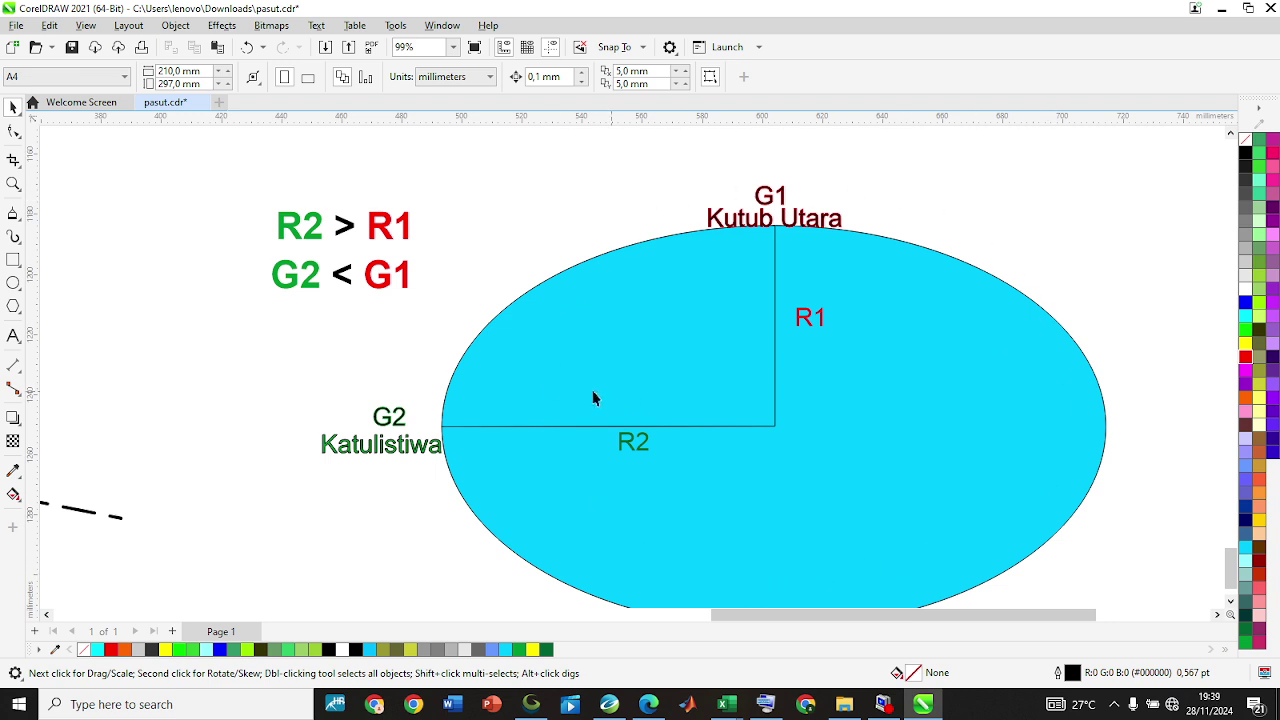
# Return from the CorelDRAW diagram to the Data G-obs.xlsx workbook in Excel.
pyautogui.scroll(-1, 474, 382)
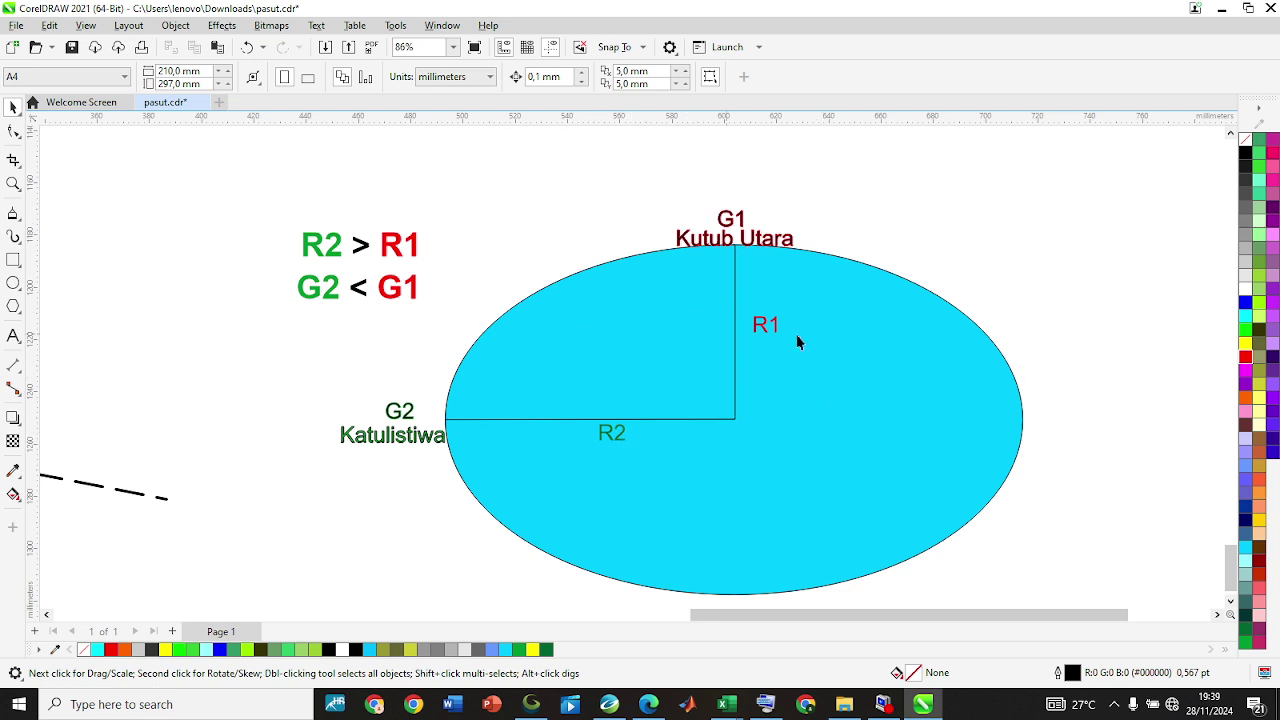
pyautogui.hotkey('alt', 'Tab')
pyautogui.click(680, 257)
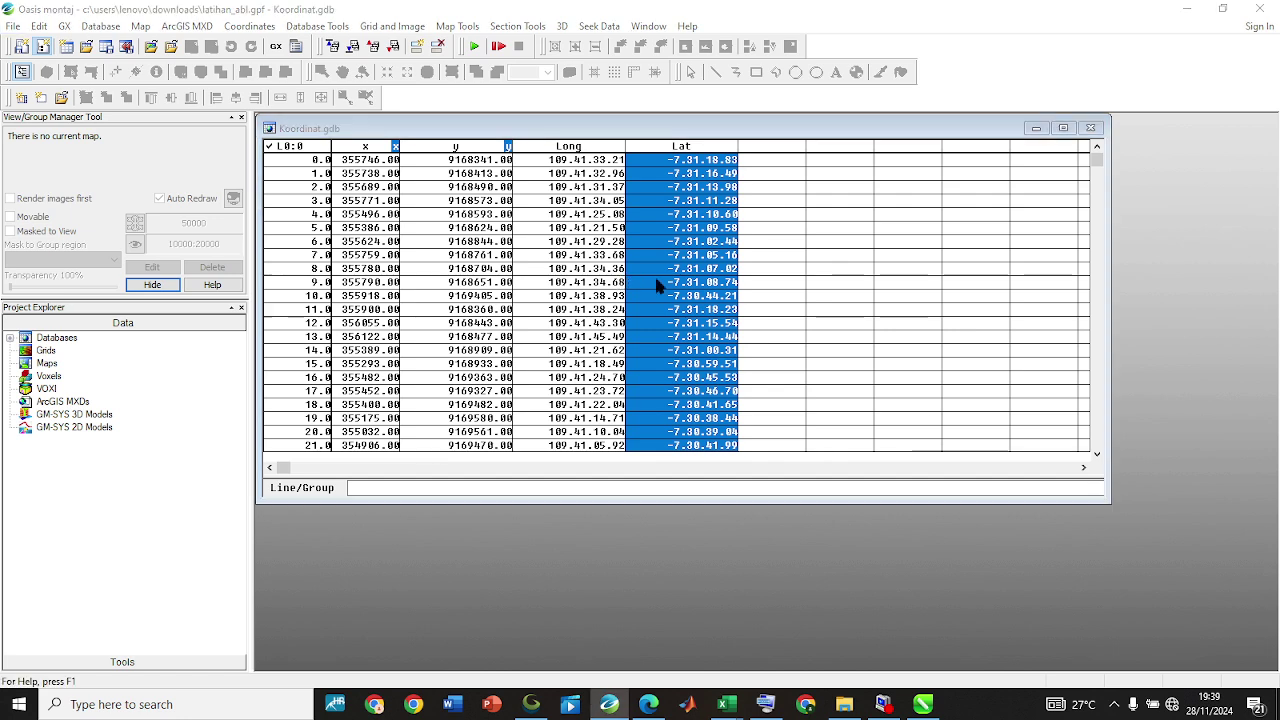
pyautogui.hotkey('alt', 'Tab')
pyautogui.click(634, 320)
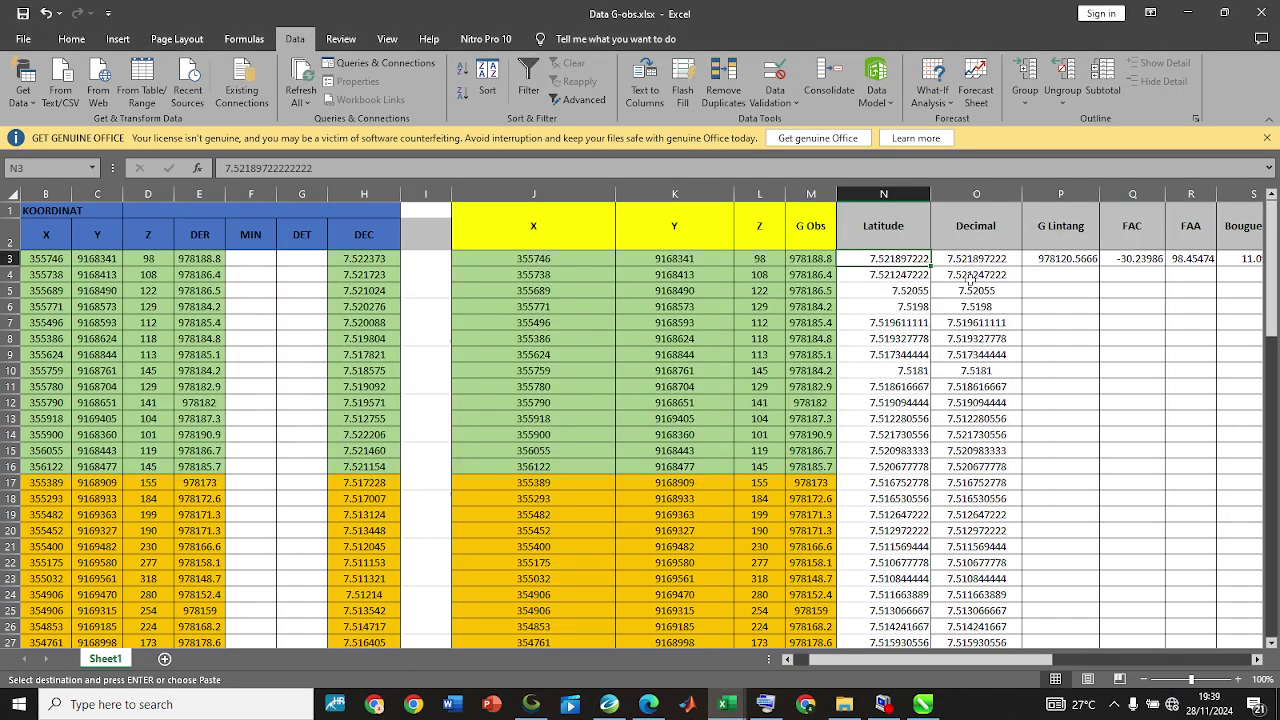
# Check the G Lintang formula in P3 against the decimal latitude in O3 and fill it down for all stations.
pyautogui.click(1084, 662)
pyautogui.moveTo(1084, 662); pyautogui.dragTo(970, 665)
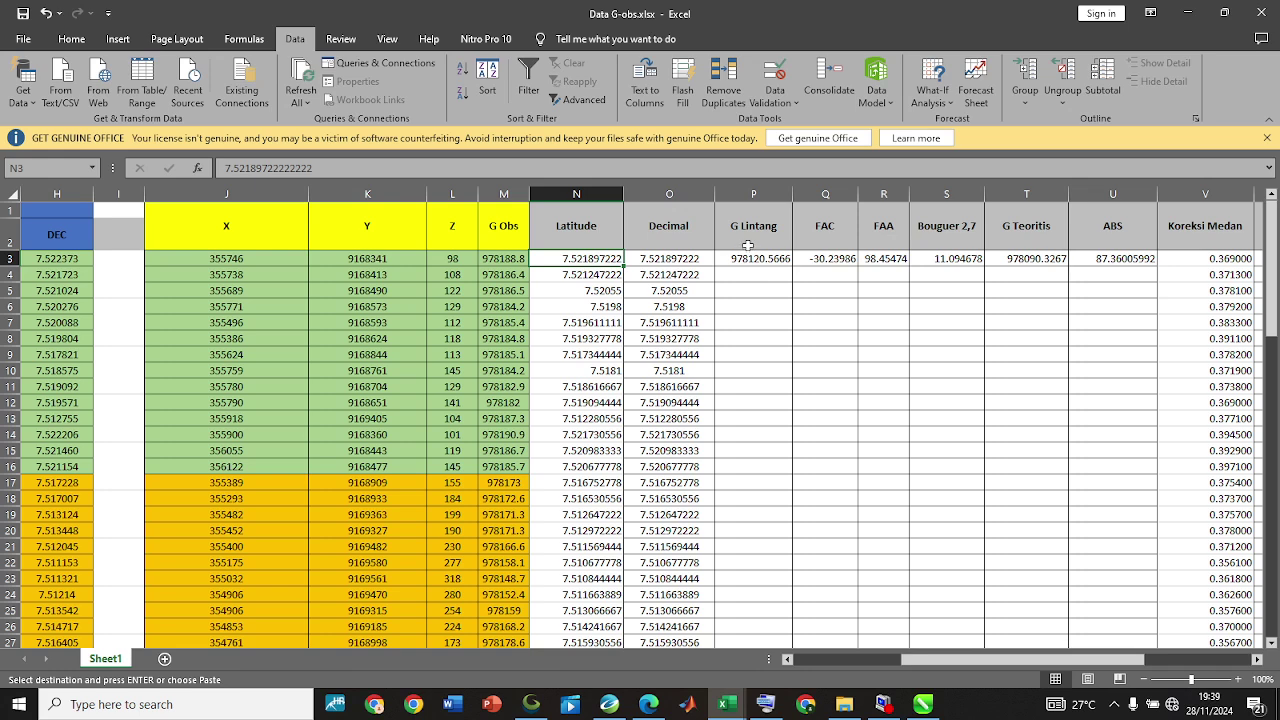
pyautogui.click(750, 258)
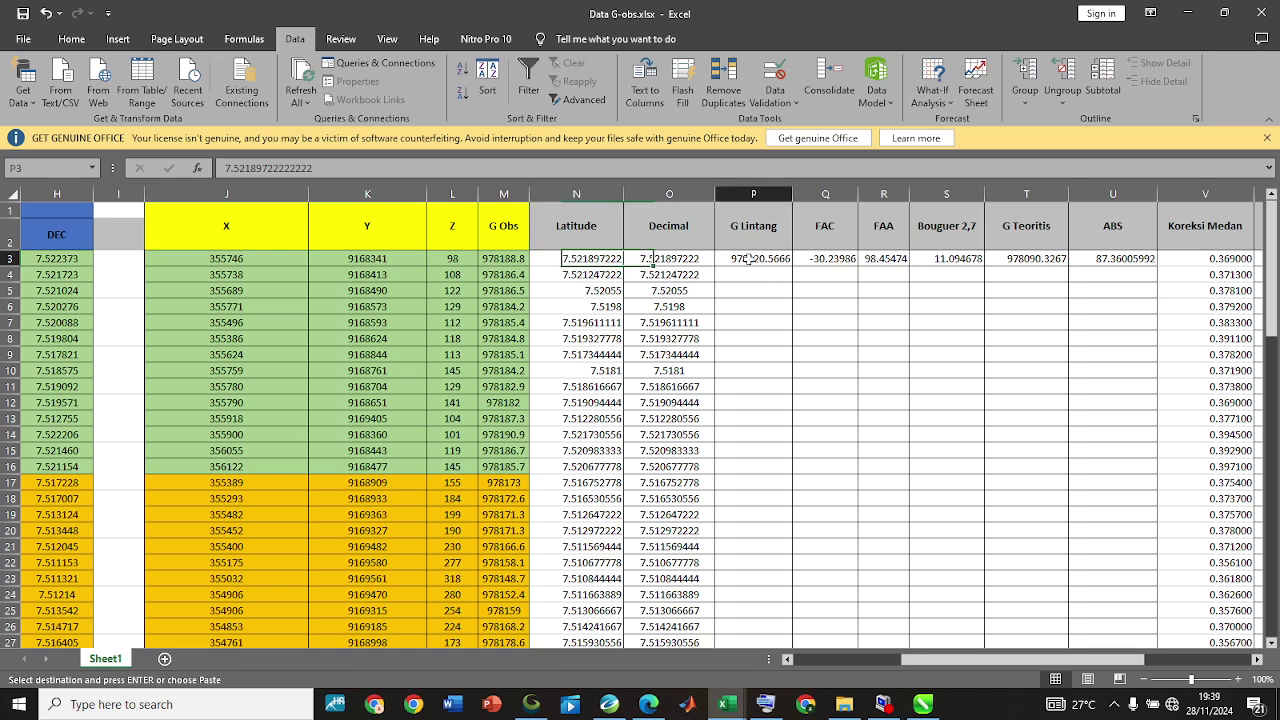
pyautogui.click(722, 170)
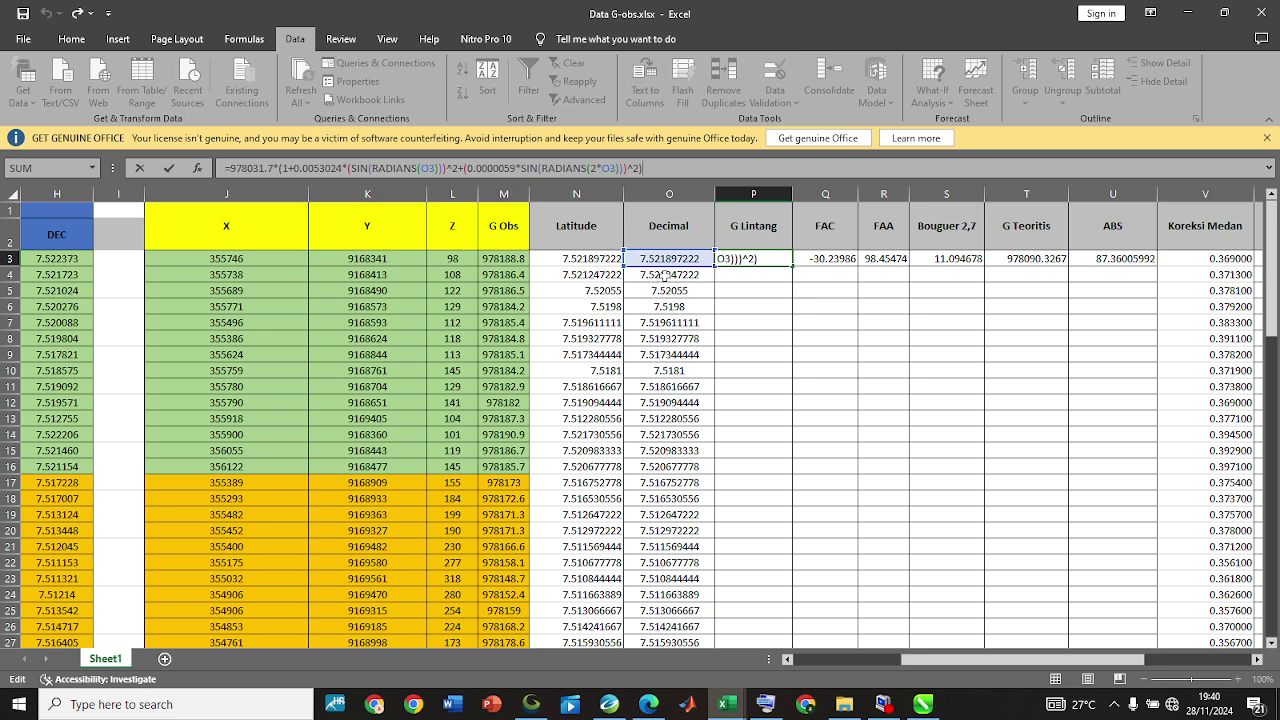
pyautogui.click(477, 170)
pyautogui.hotkey('ctrl', 'Return')
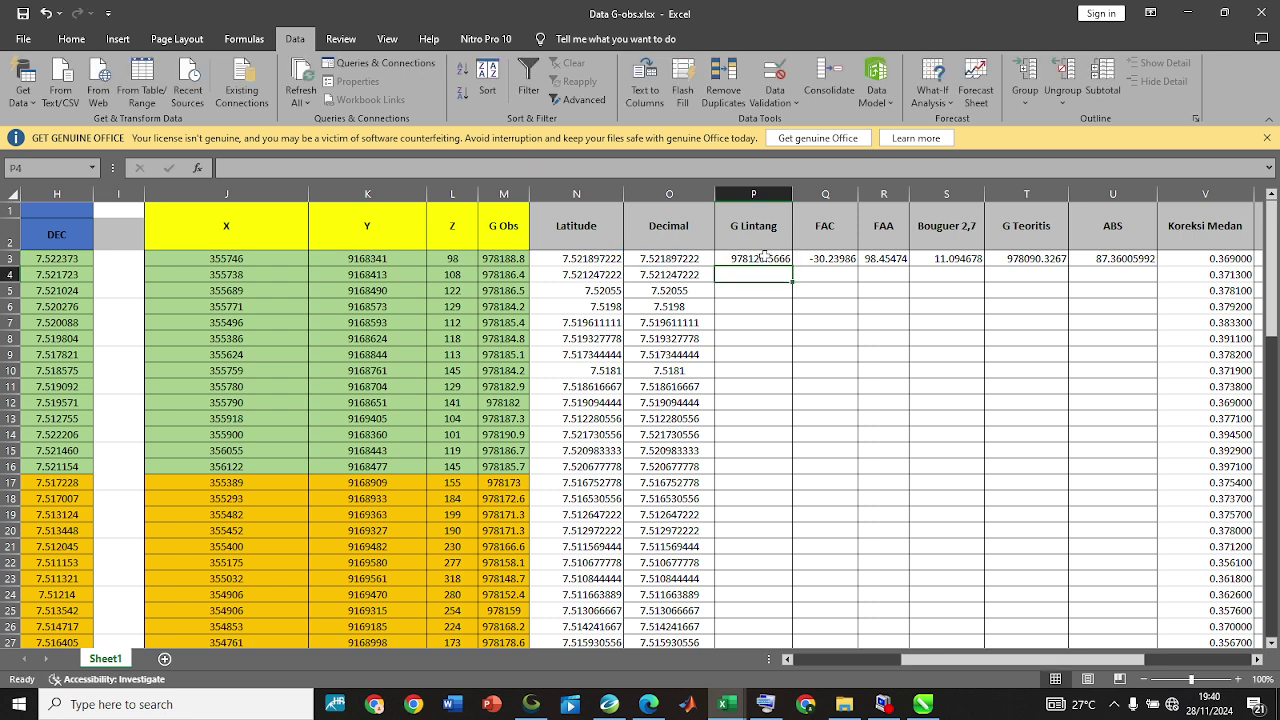
pyautogui.doubleClick(793, 266)
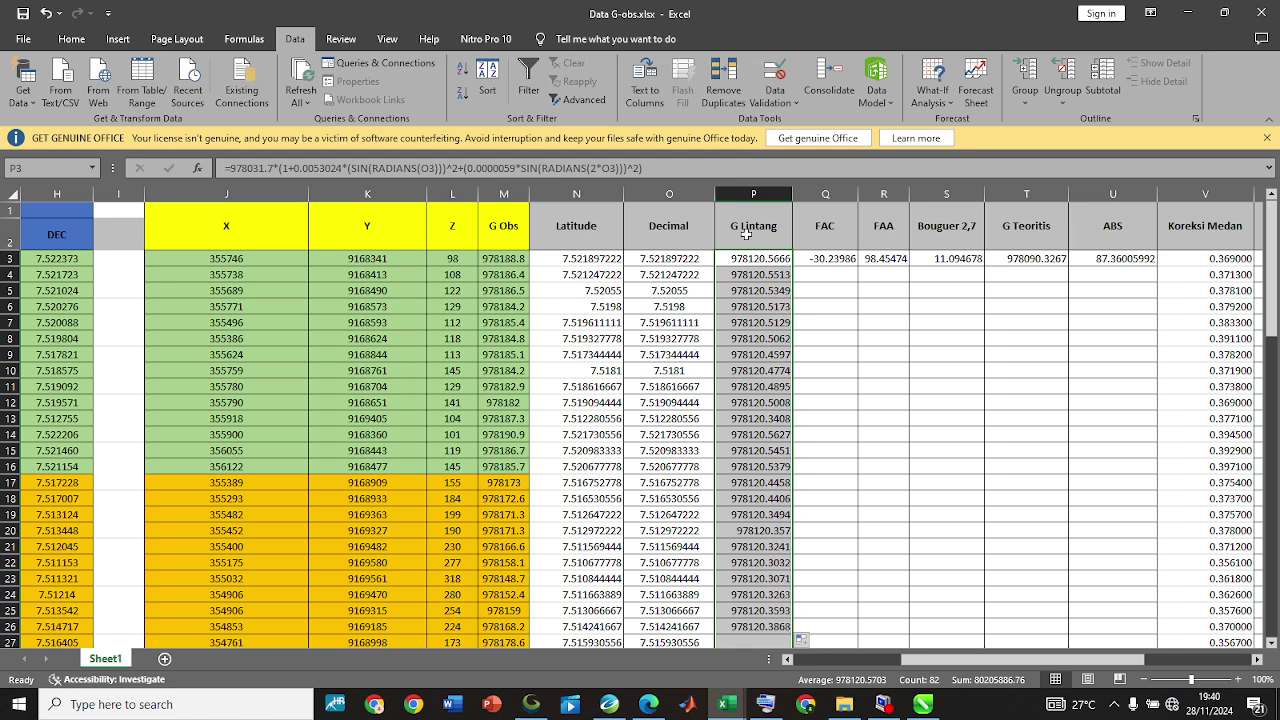
# Check the FAC formula =-0.30857*L3 in Q3 and fill it down the column for all stations.
pyautogui.click(843, 260)
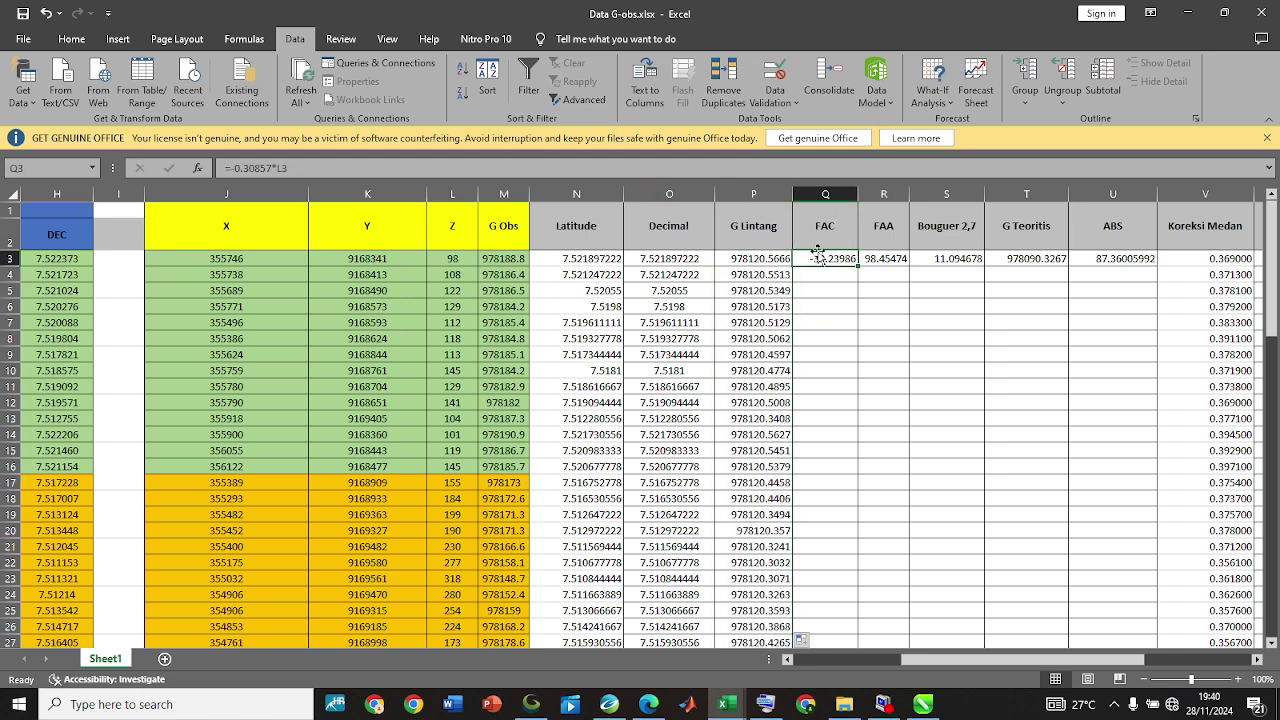
pyautogui.click(484, 170)
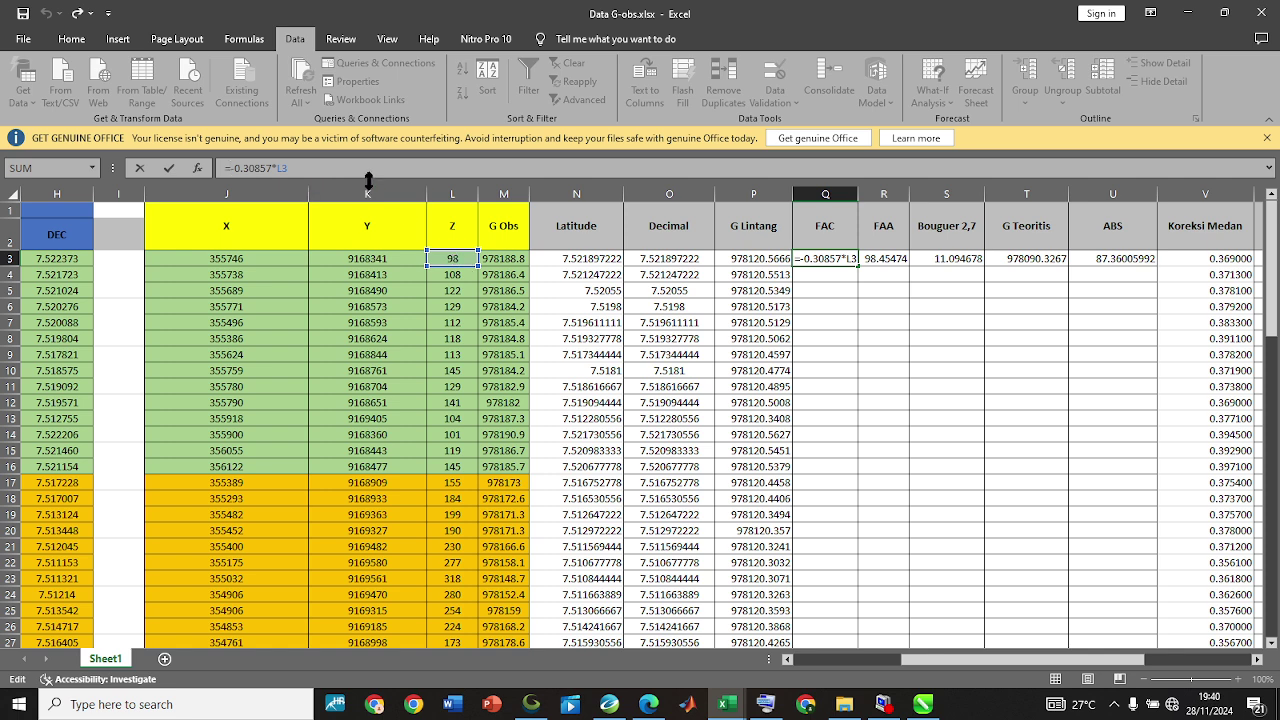
pyautogui.press('Return')
pyautogui.click(820, 258)
pyautogui.doubleClick(855, 265)
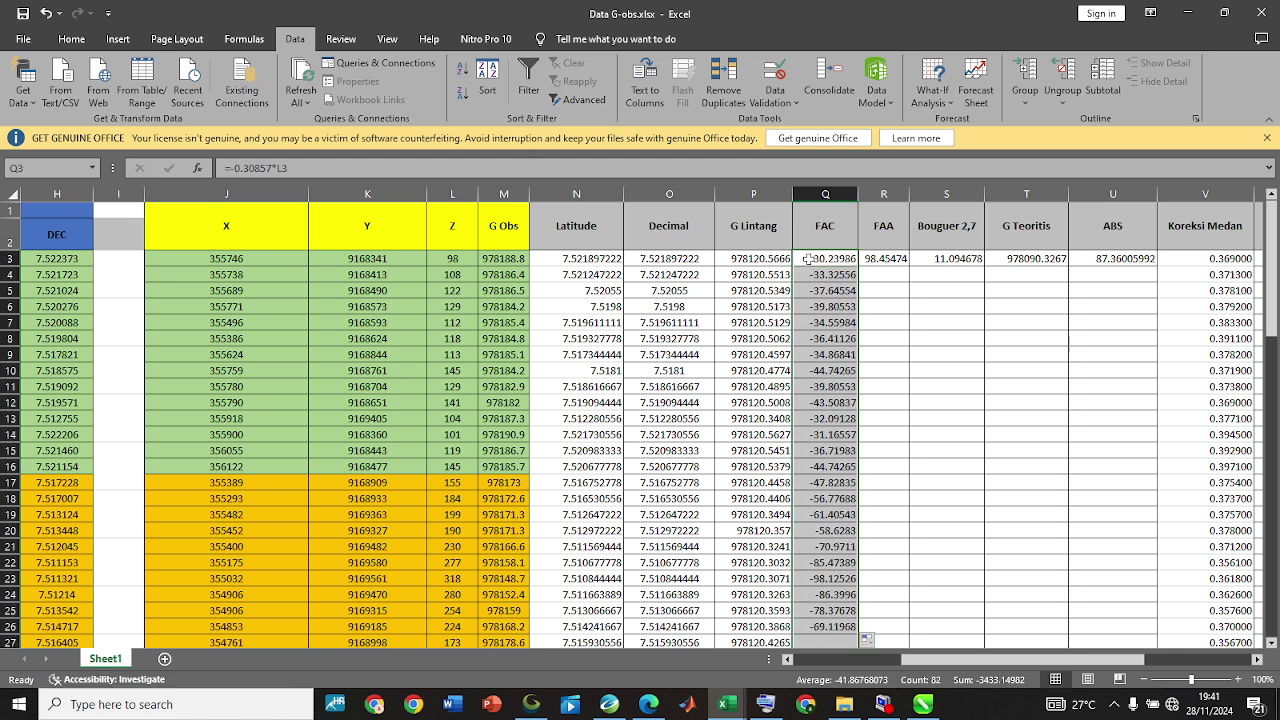
# Check the FAA formula =M3-P3-Q3 in R3 and fill it down the column for all stations.
pyautogui.click(886, 259)
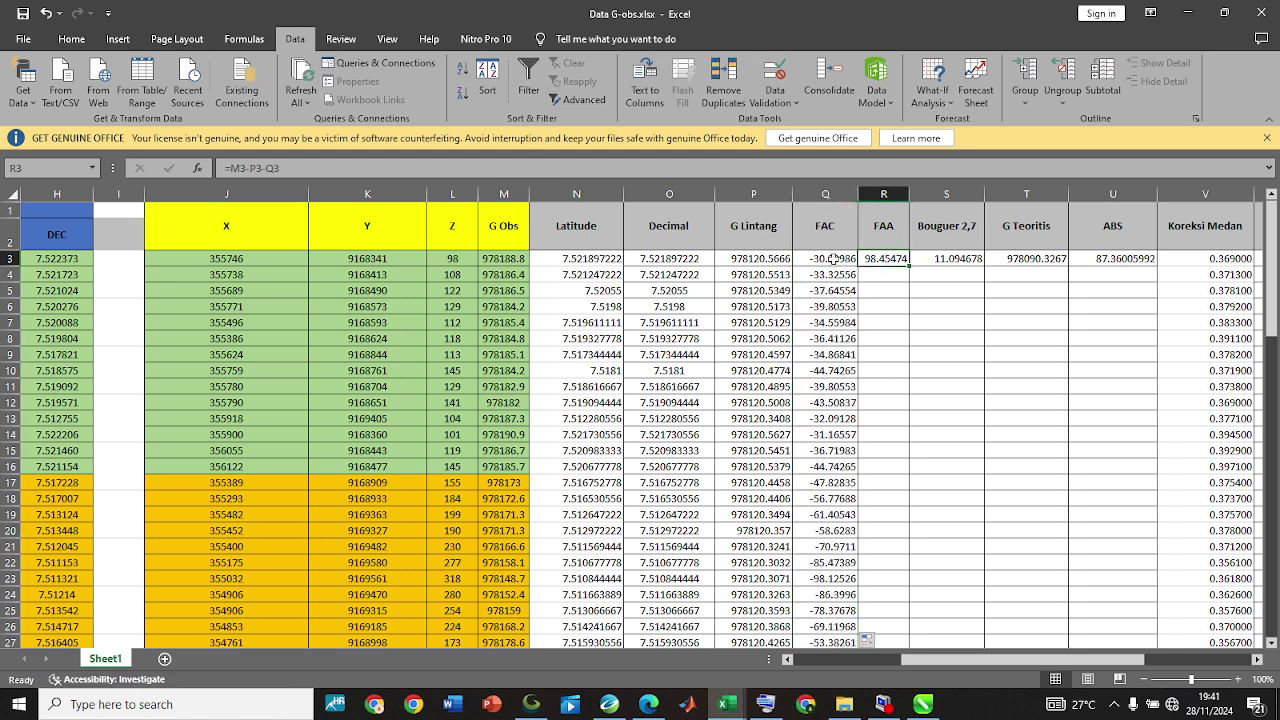
pyautogui.click(415, 168)
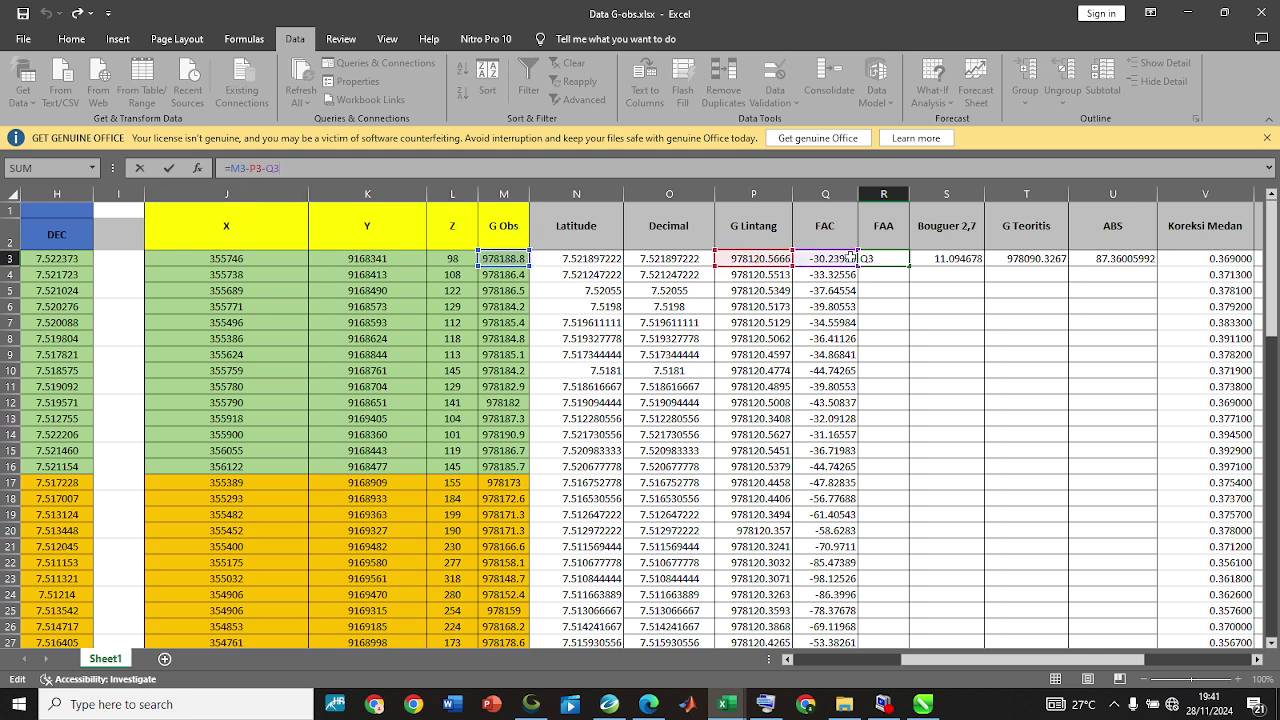
pyautogui.press('Return')
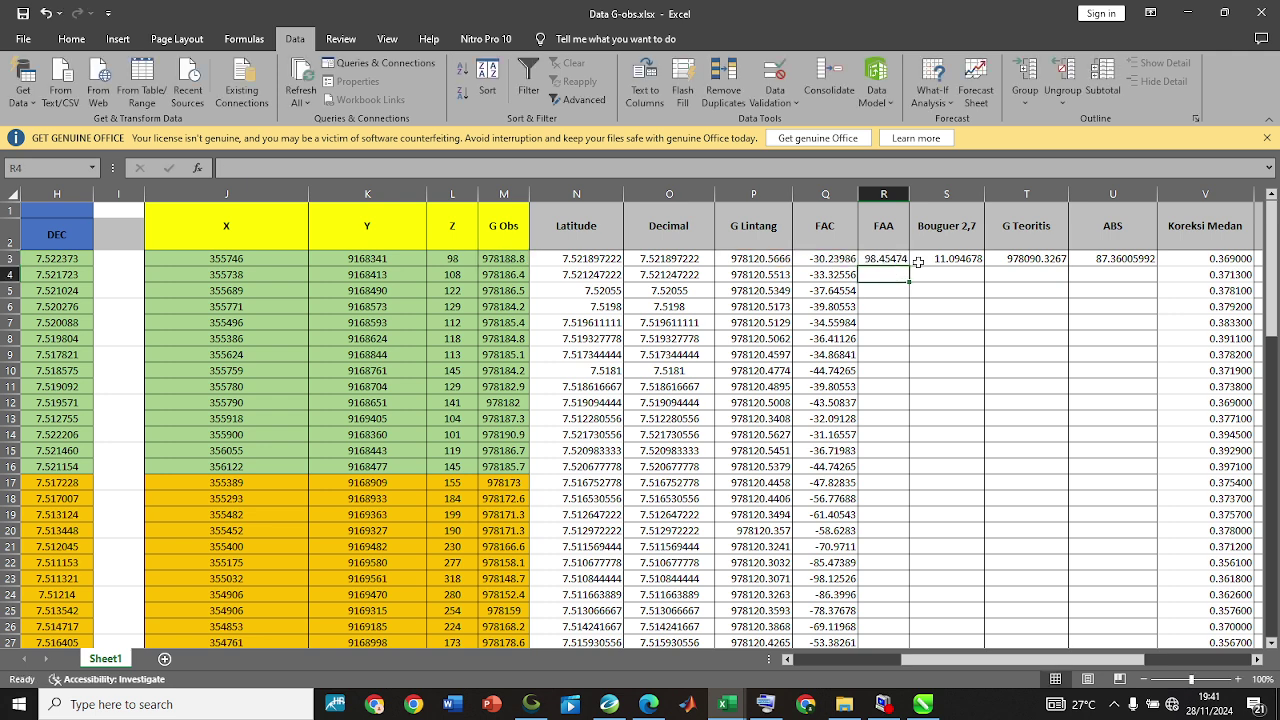
pyautogui.click(895, 256)
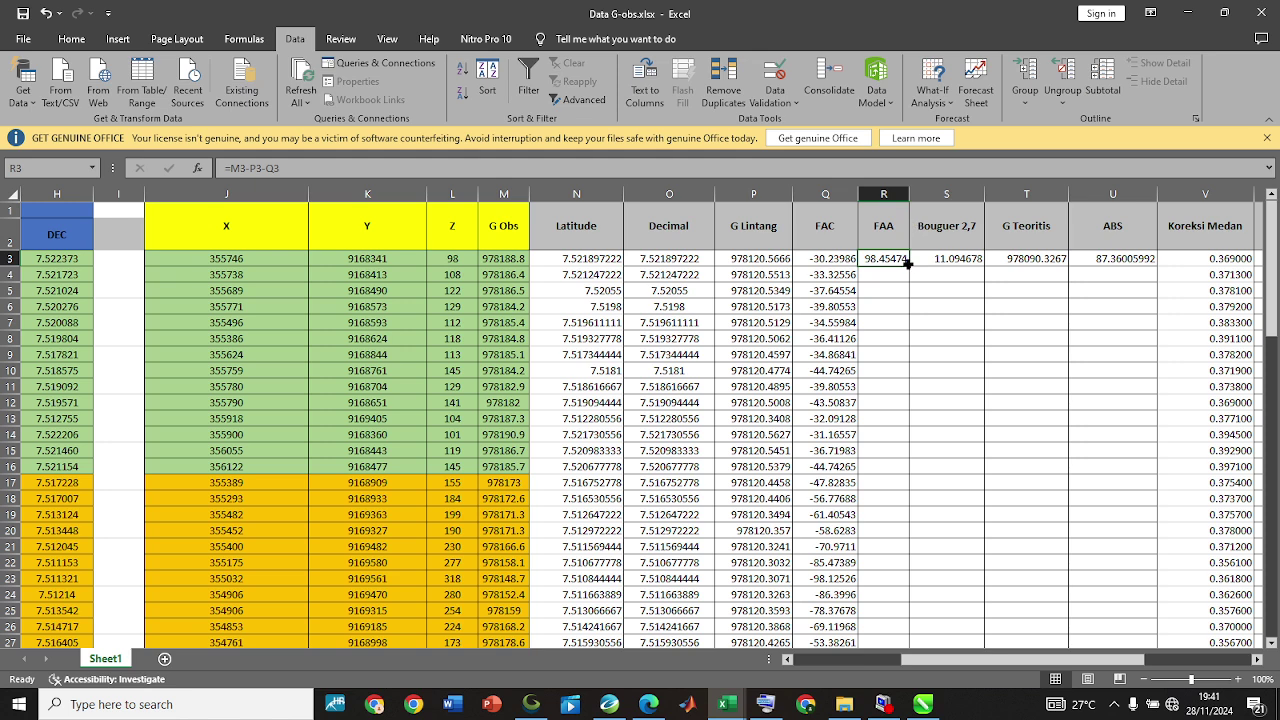
pyautogui.doubleClick(907, 264)
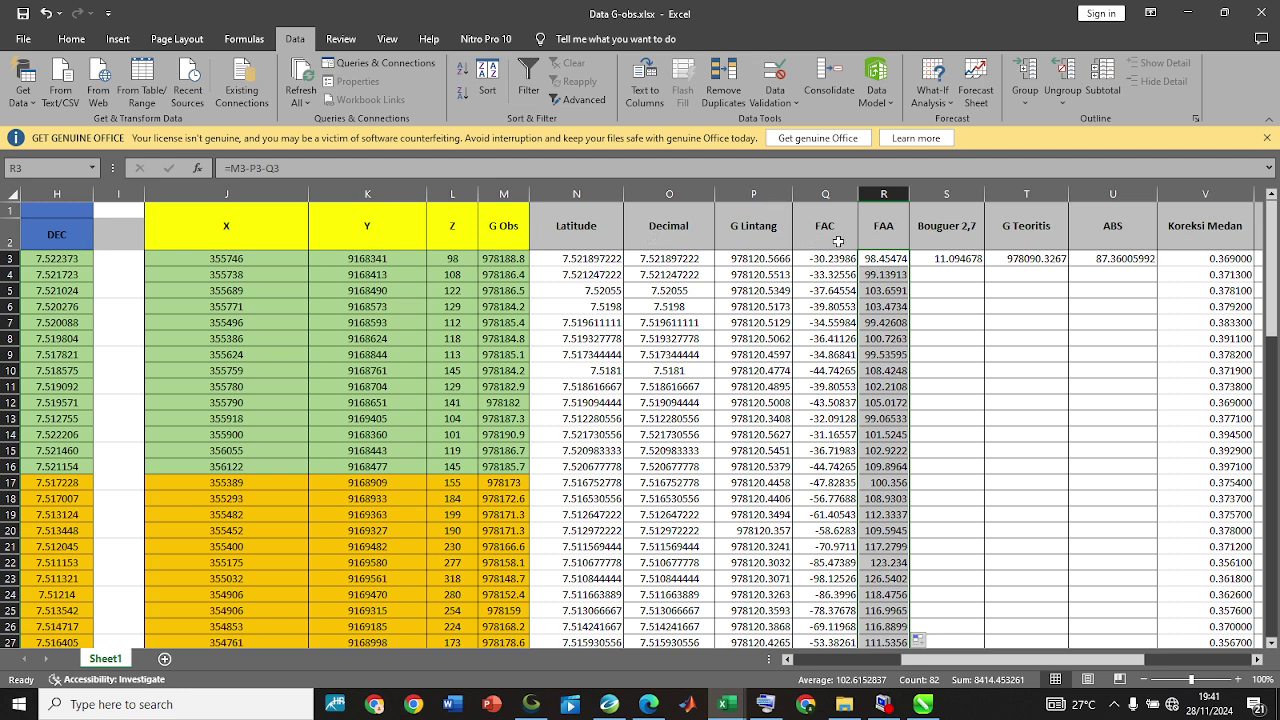
# Try to edit the 2.7 density in the Bouguer 2,7 formula in S3, and clear the cell.
pyautogui.click(946, 259)
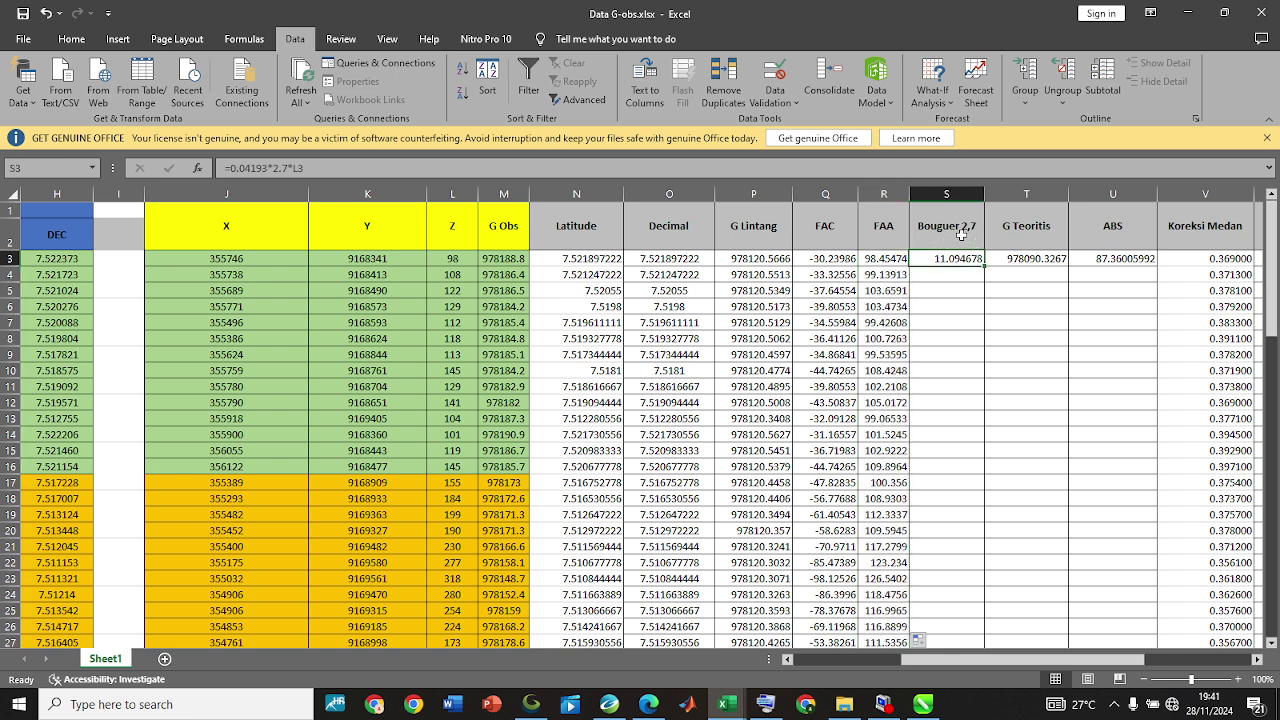
pyautogui.click(285, 168)
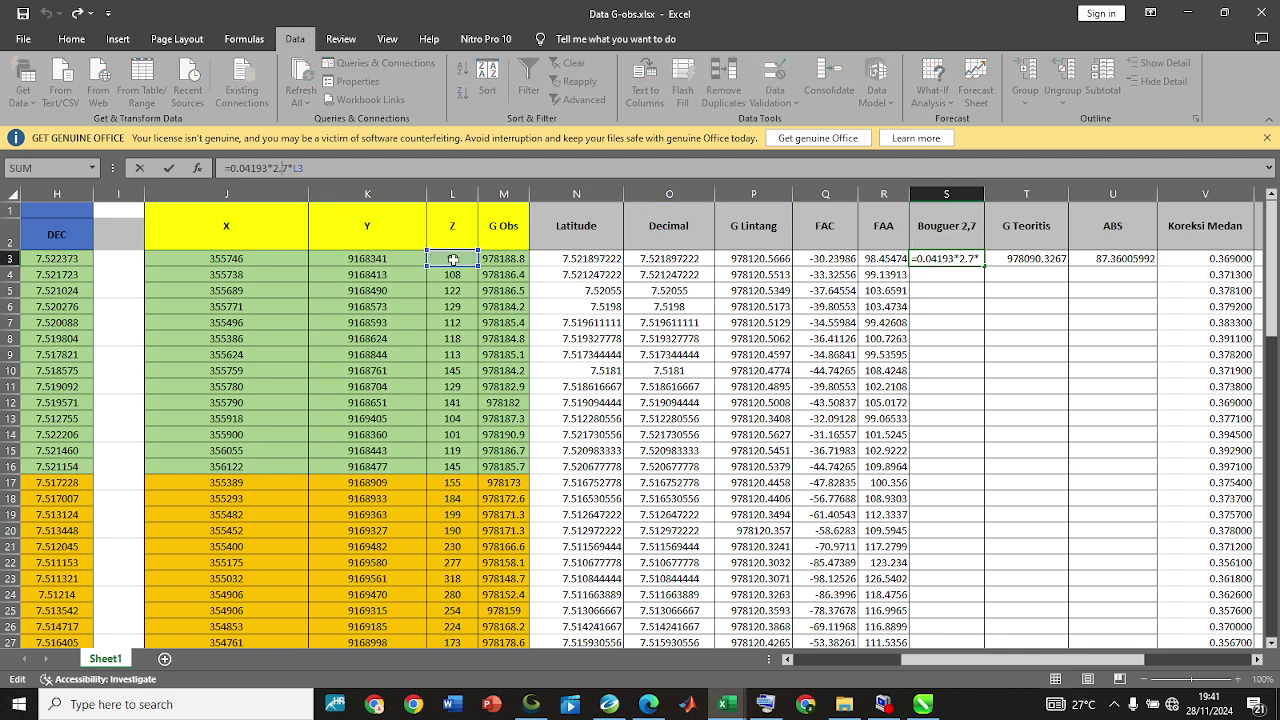
pyautogui.write('6')
pyautogui.press('BackSpace')
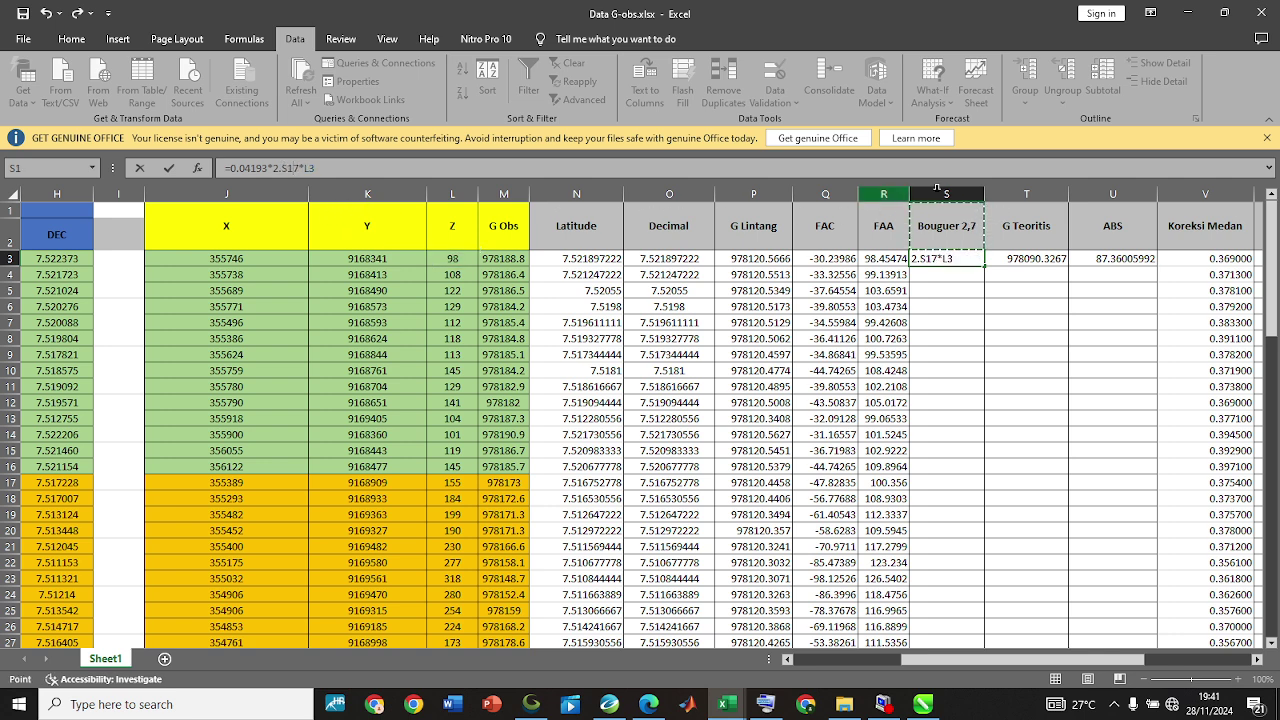
pyautogui.write('51')
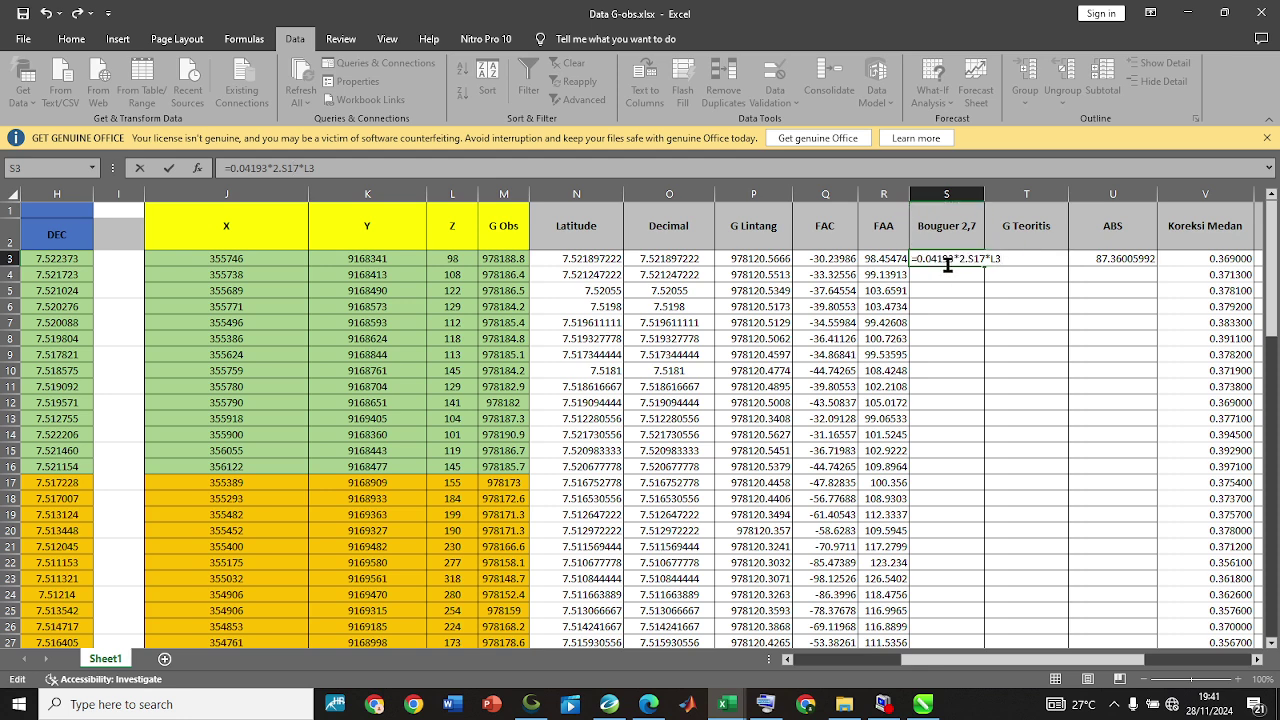
pyautogui.press('BackSpace')
pyautogui.press('BackSpace')
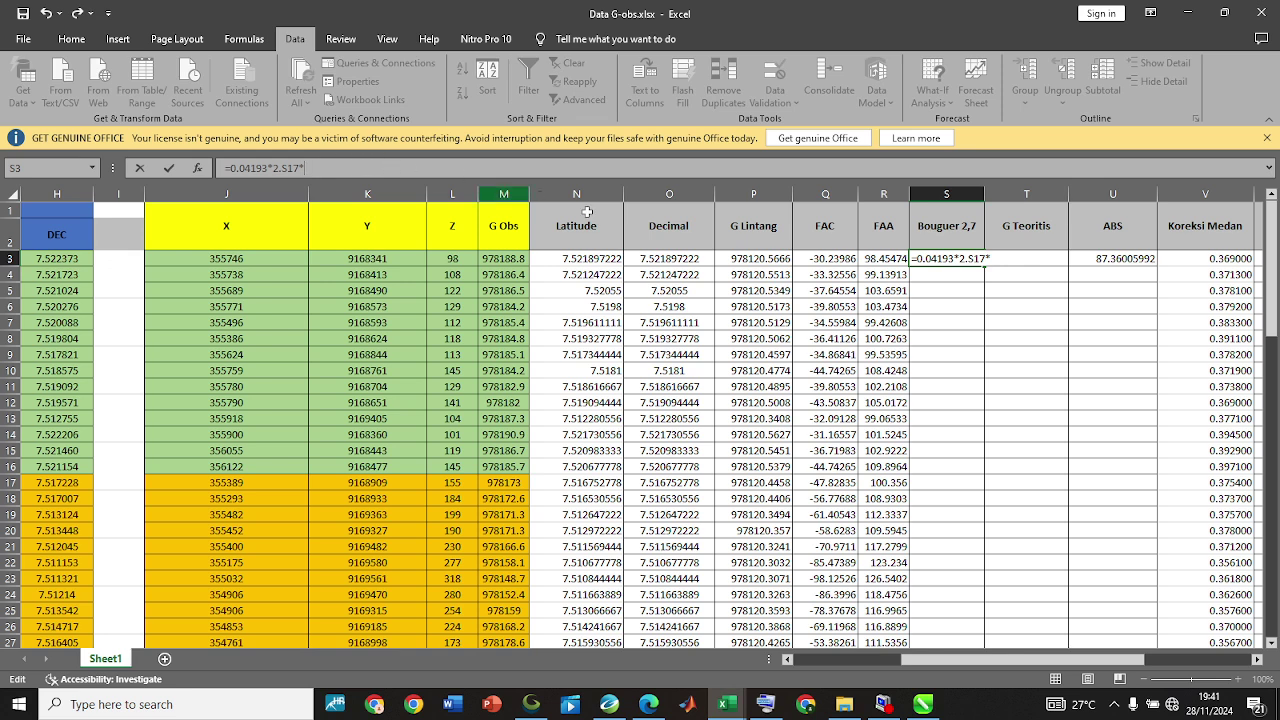
pyautogui.press('Return')
pyautogui.click(613, 435)
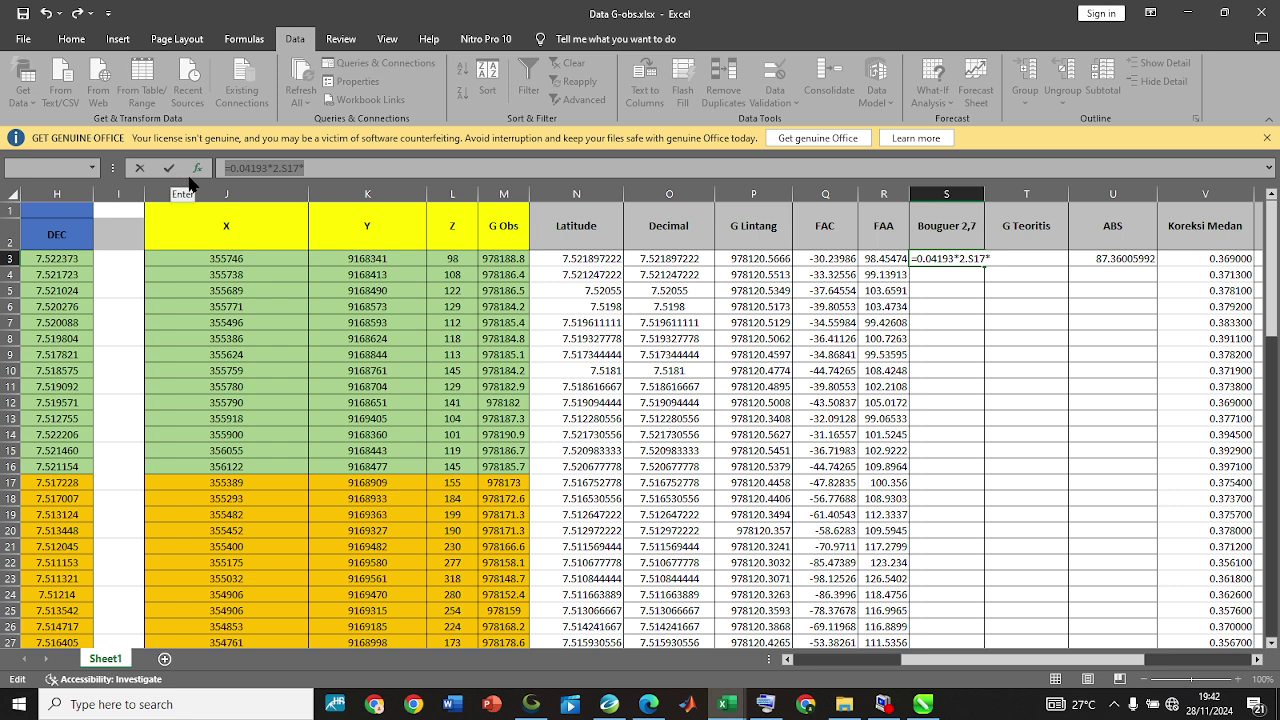
pyautogui.press('BackSpace')
pyautogui.press('Return')
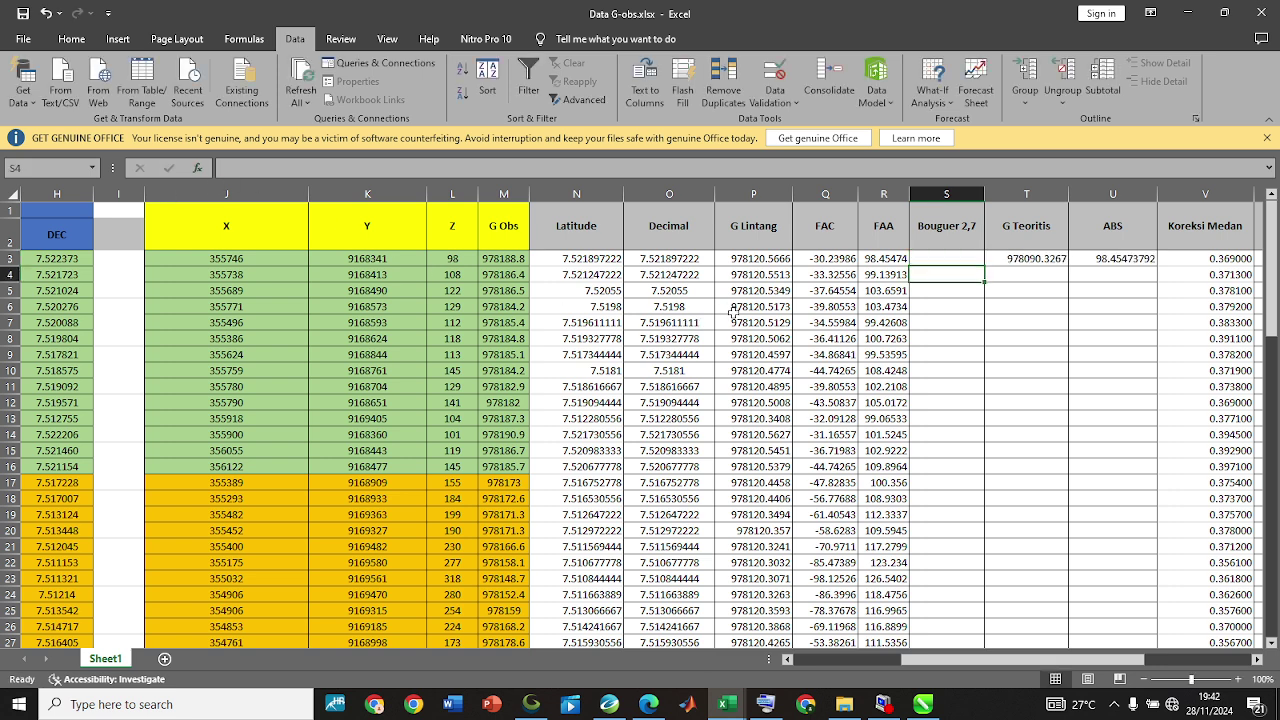
# Enter =0.04193*2.7*L3 in S3 for Bouguer 2,7 and fill it down the column for all stations.
pyautogui.click(946, 258)
pyautogui.write('=0.04193*2.7*L3')
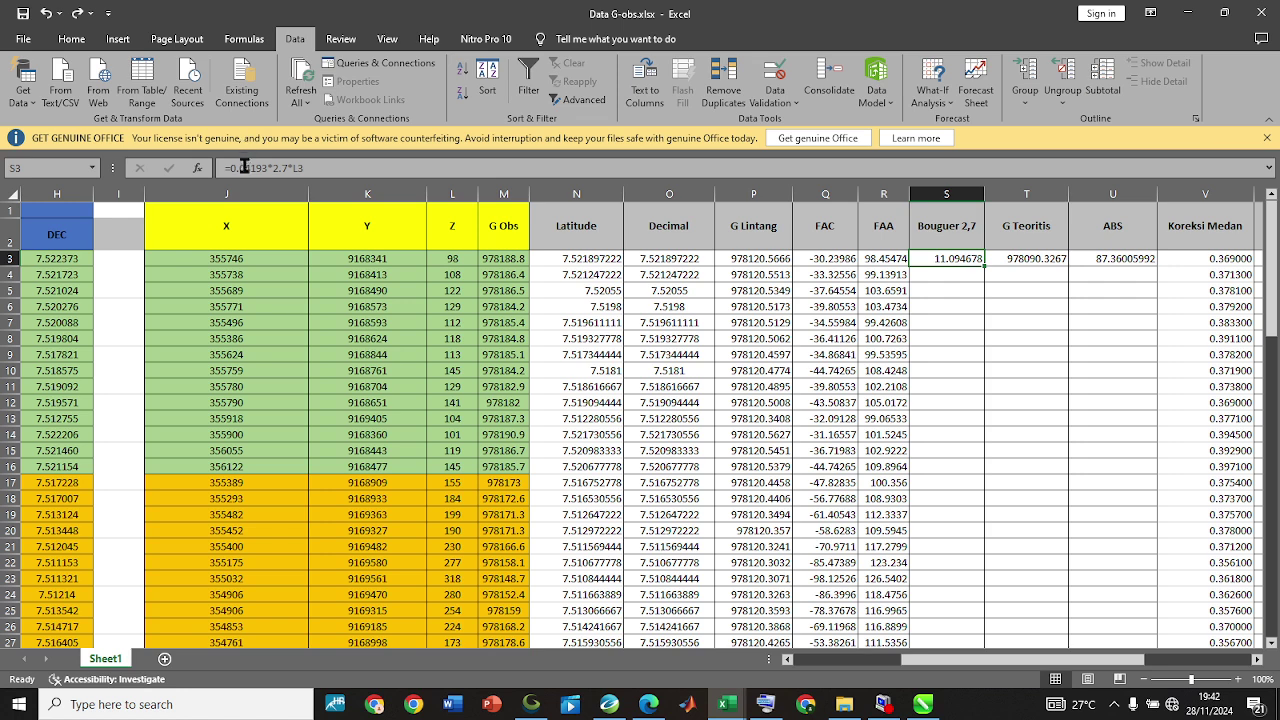
pyautogui.click(277, 170)
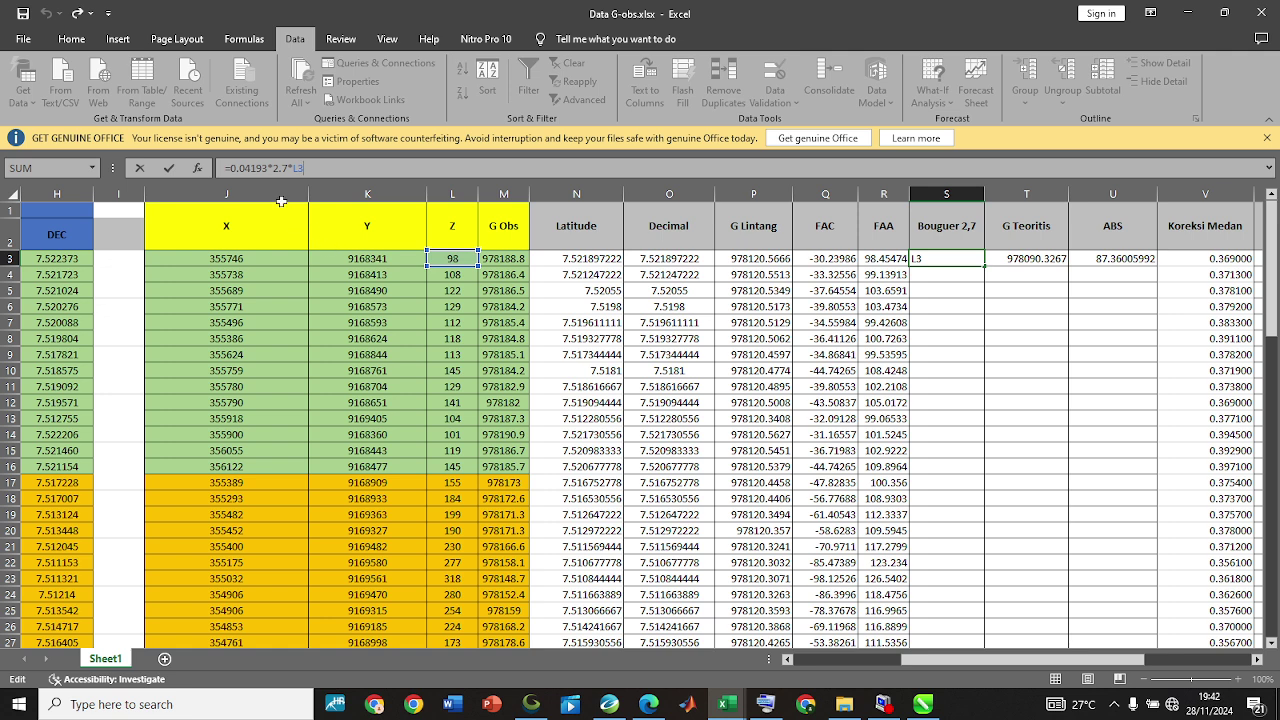
pyautogui.hotkey('ctrl', 'Return')
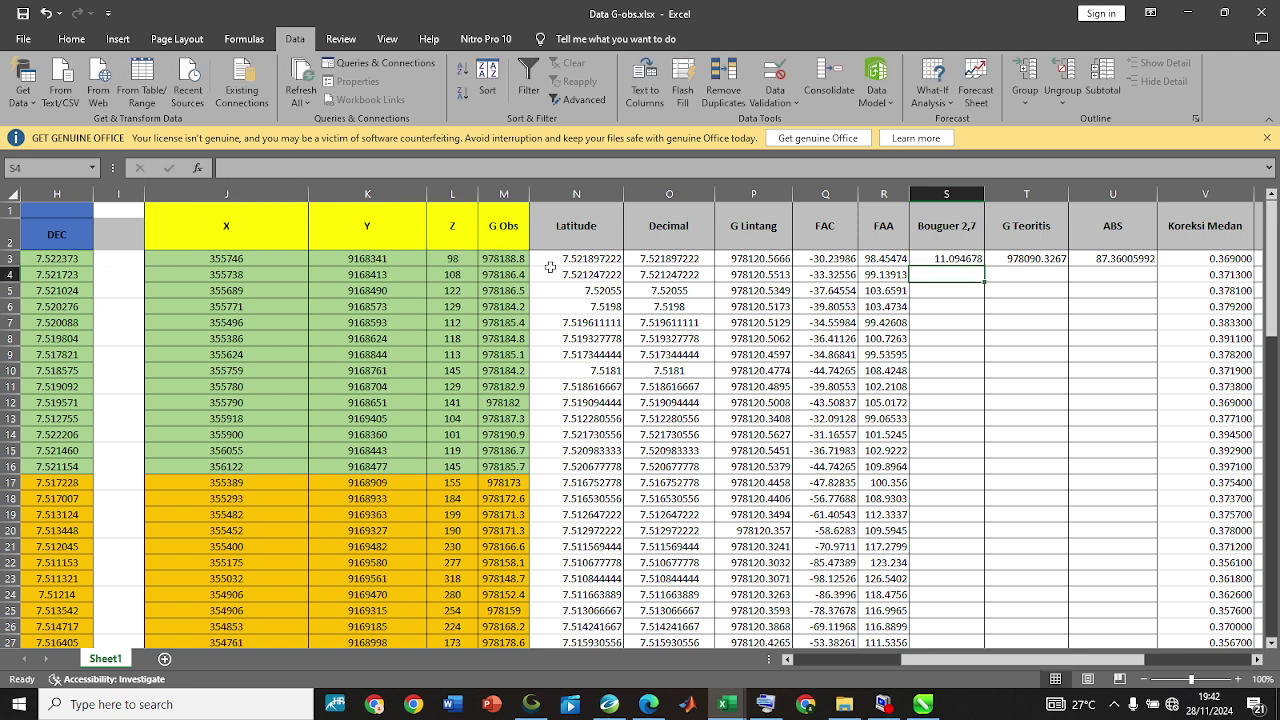
pyautogui.doubleClick(985, 266)
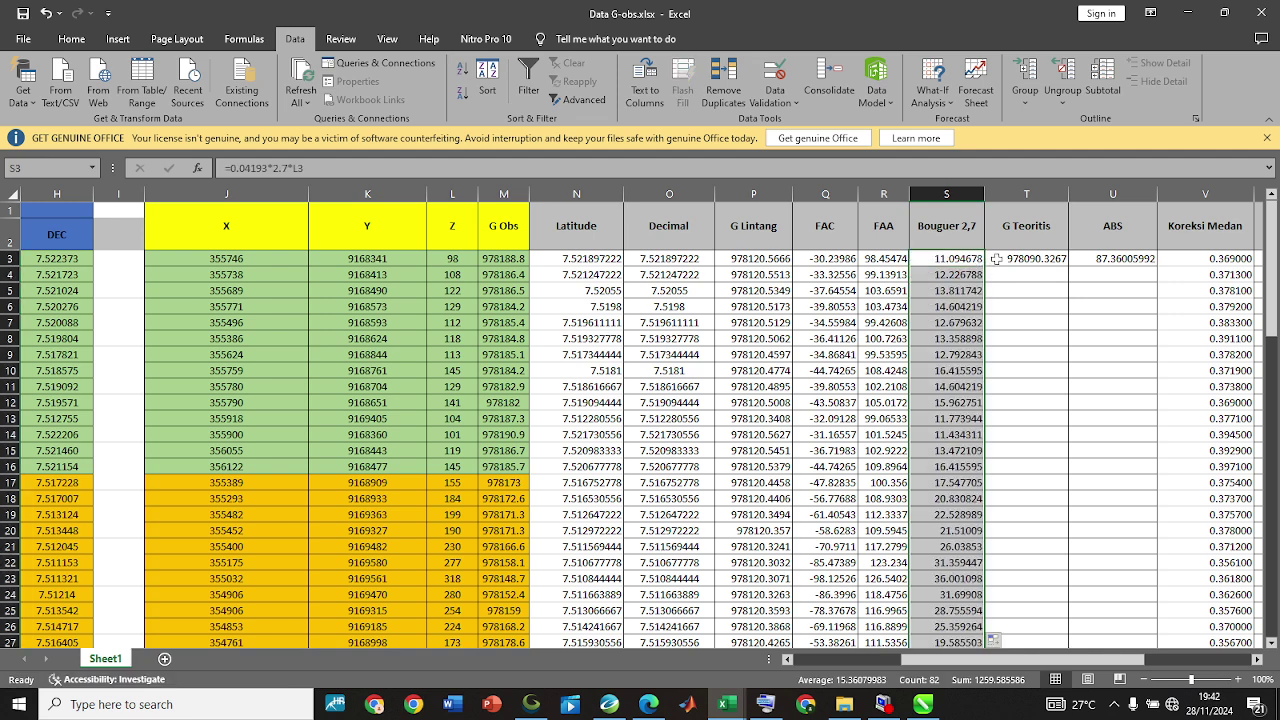
# Check the G Teoritis formula =P3+Q3 in T3, consulting the R1/R2 and G1/G2 ellipse diagram in CorelDRAW, and keep the formula.
pyautogui.click(1008, 258)
pyautogui.write('=P3+Q3')
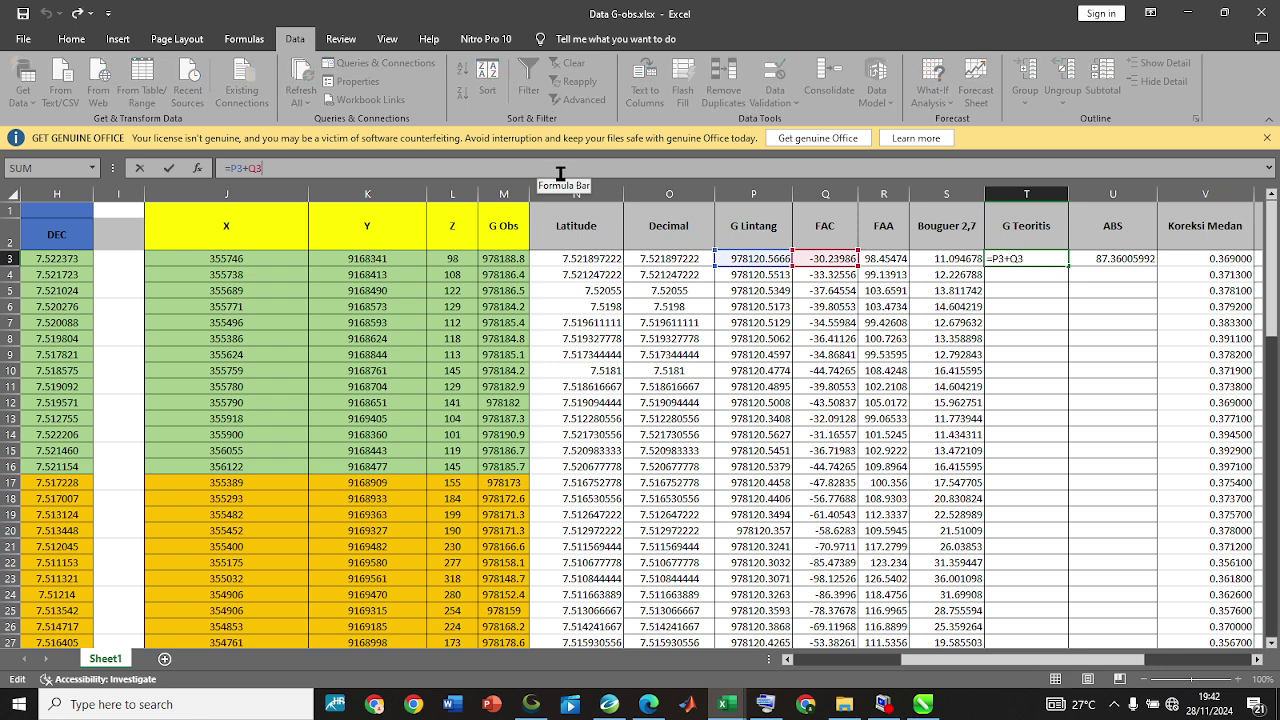
pyautogui.click(562, 170)
pyautogui.hotkey('alt', 'Tab')
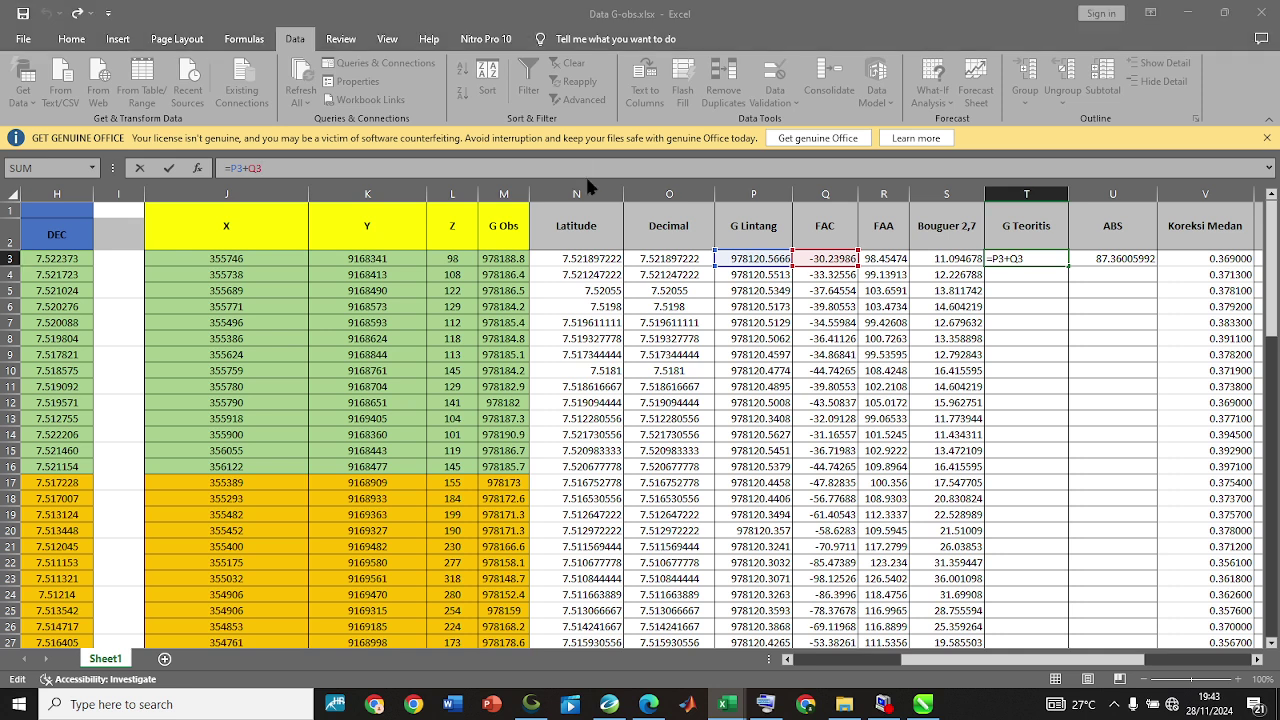
pyautogui.hotkey('alt', 'Tab')
pyautogui.hotkey('alt', 'Tab')
pyautogui.press('Tab')
pyautogui.click(696, 312)
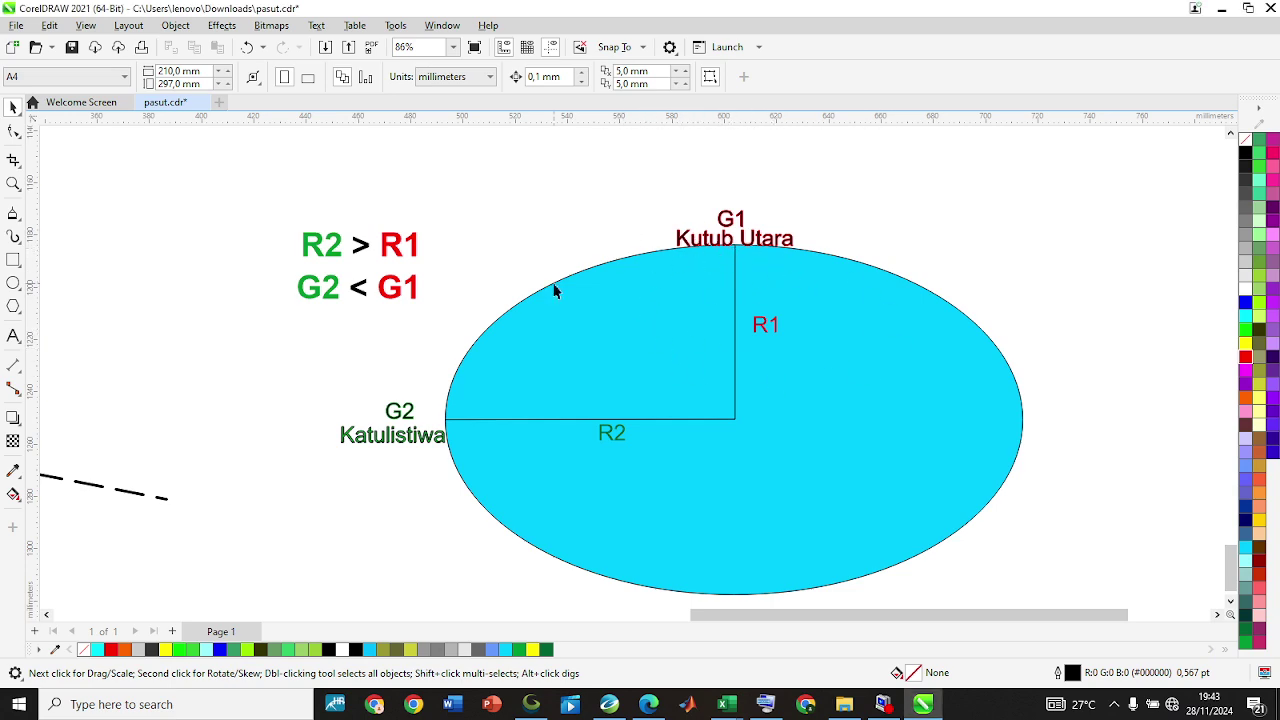
pyautogui.hotkey('alt', 'Tab')
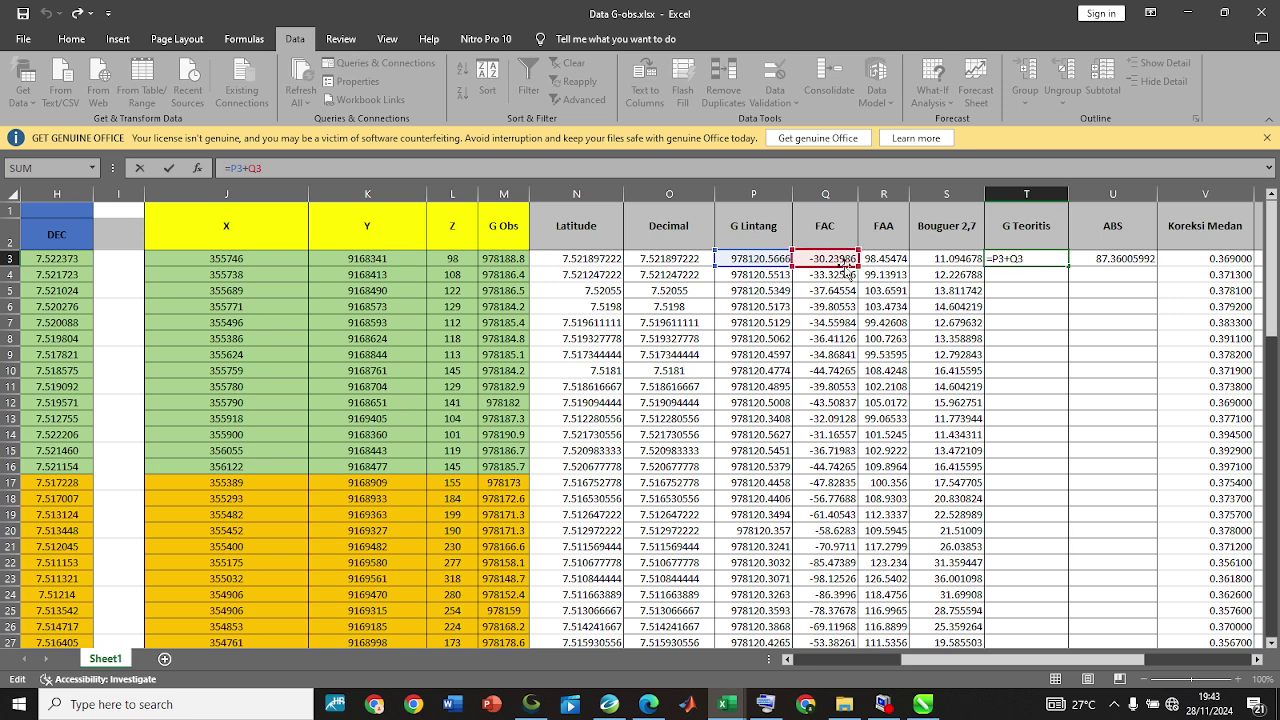
pyautogui.press('Return')
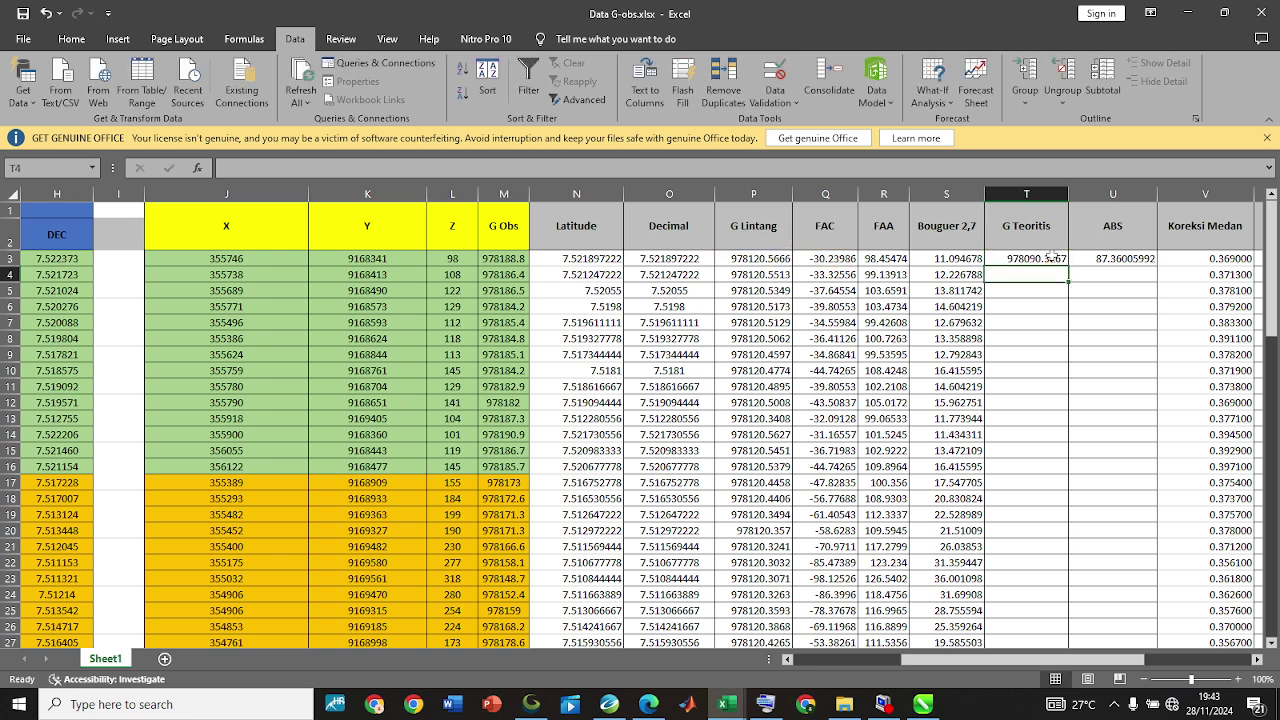
# Switch to CorelDRAW and draw a red-filled circle about 8 by 7 mm on the upper-left edge of the blue ellipse.
pyautogui.hotkey('alt', 'Tab')
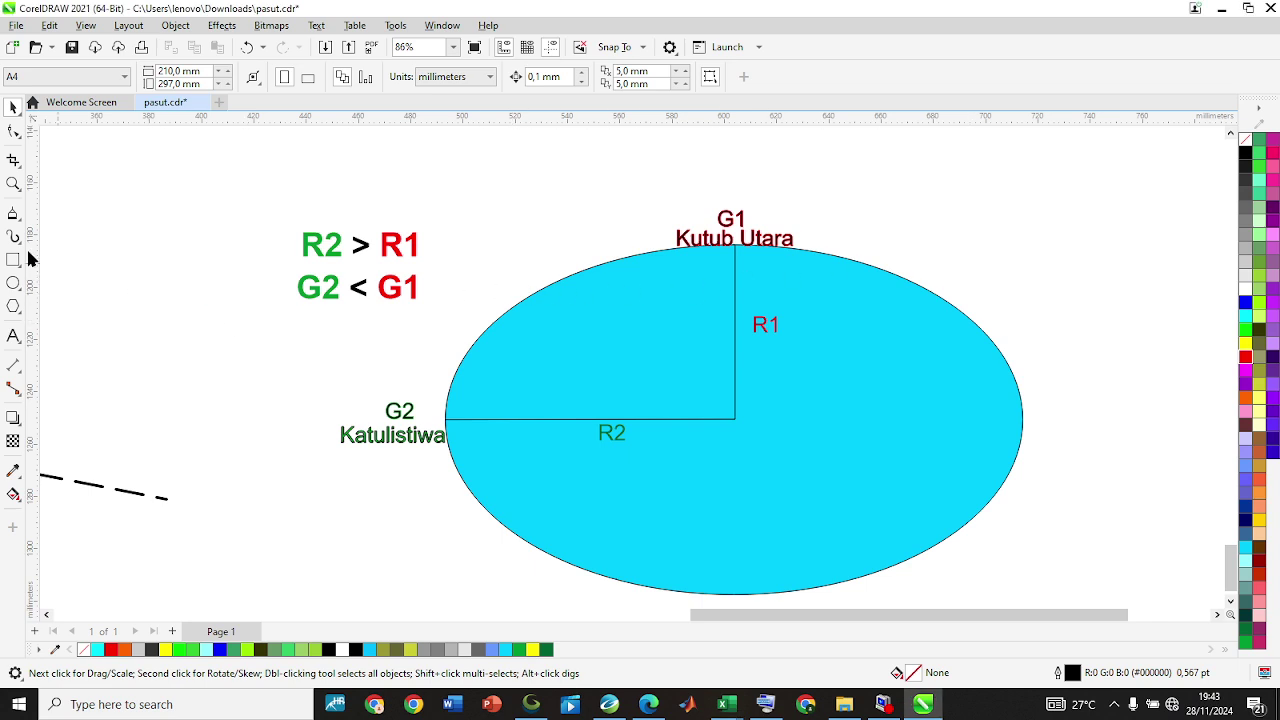
pyautogui.click(13, 283)
pyautogui.moveTo(528, 274); pyautogui.dragTo(561, 303)
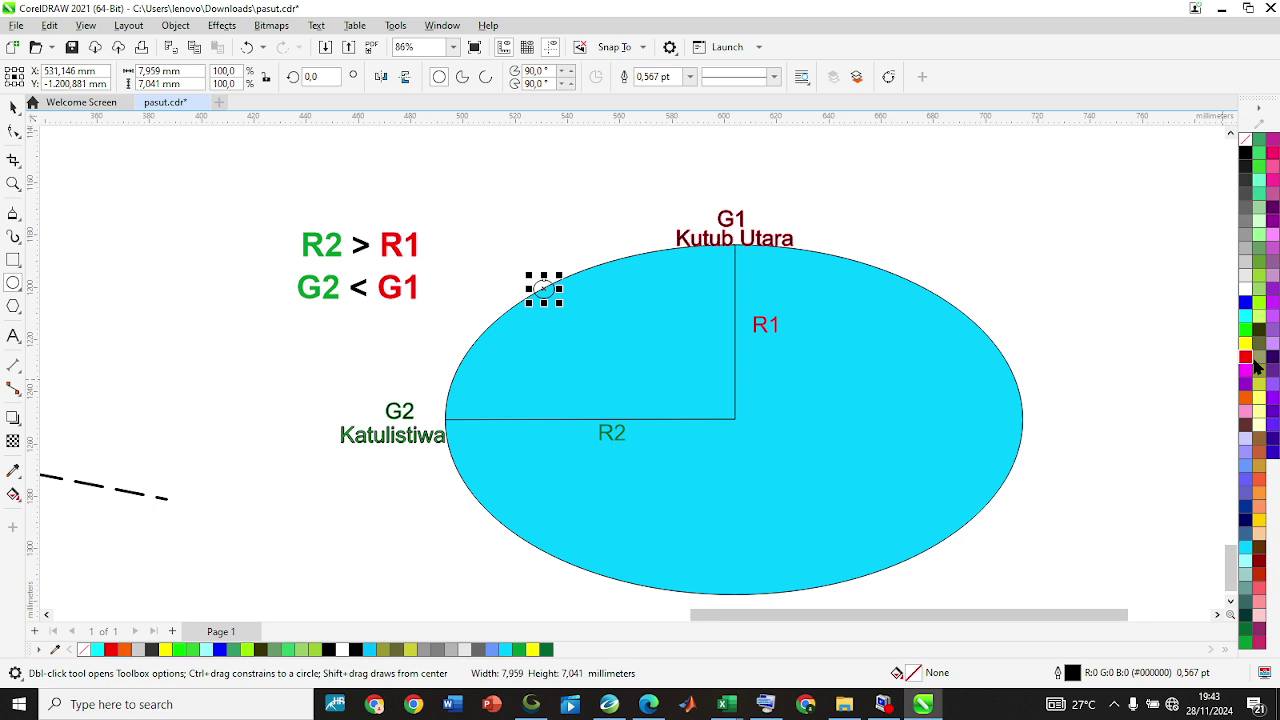
pyautogui.click(1245, 357)
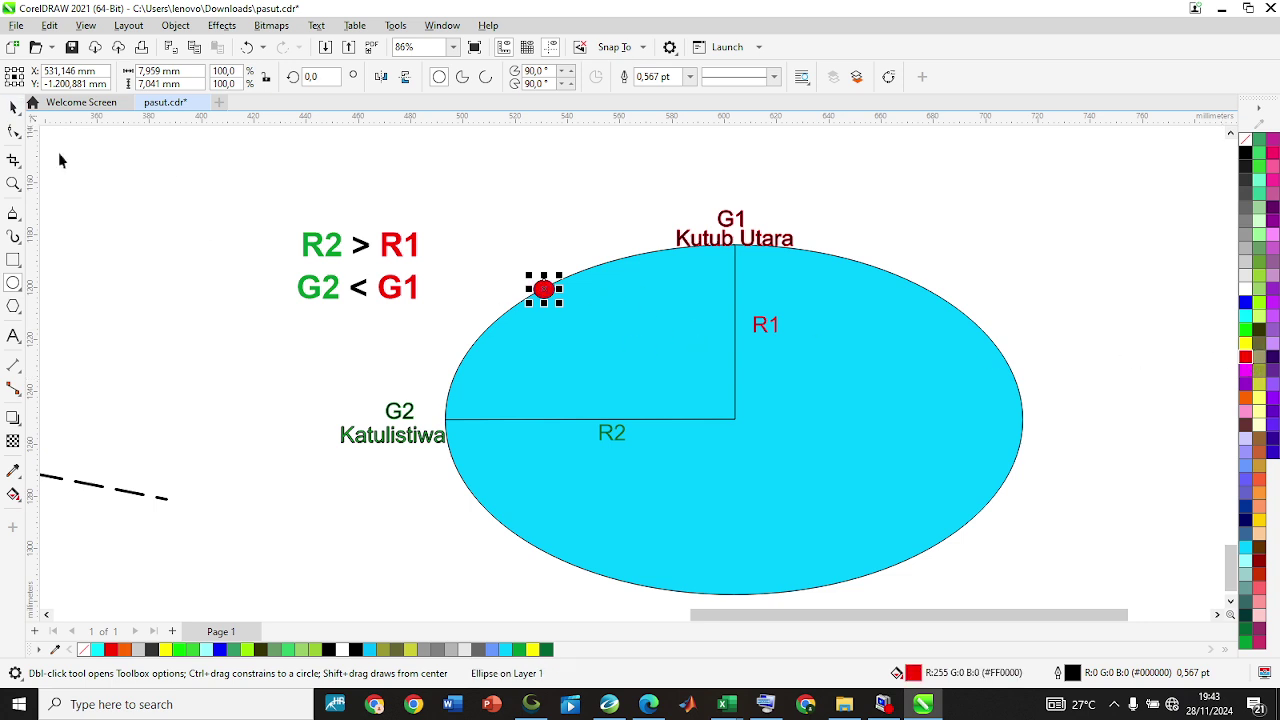
# Move the red circle to the blue ellipse's upper-right edge and place a green copy just outside the ellipse beside it.
pyautogui.click(12, 108)
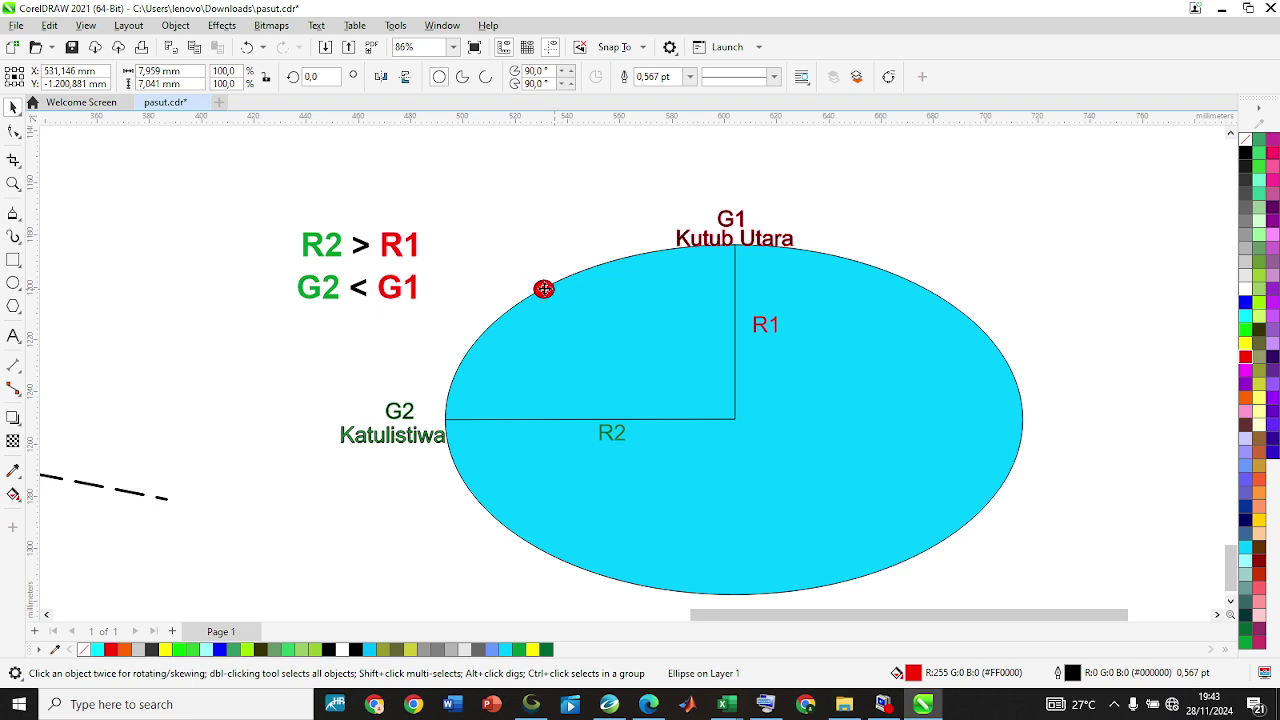
pyautogui.moveTo(543, 289); pyautogui.dragTo(922, 287)
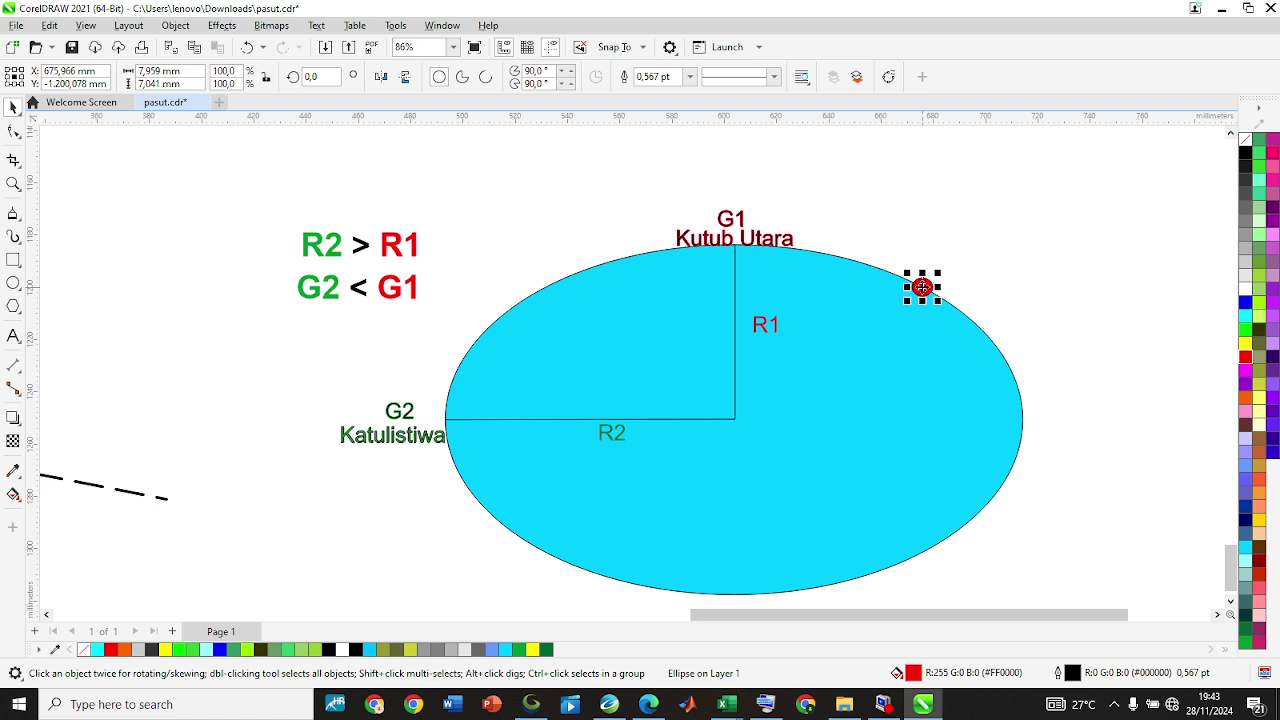
pyautogui.moveTo(922, 287); pyautogui.dragTo(958, 263)
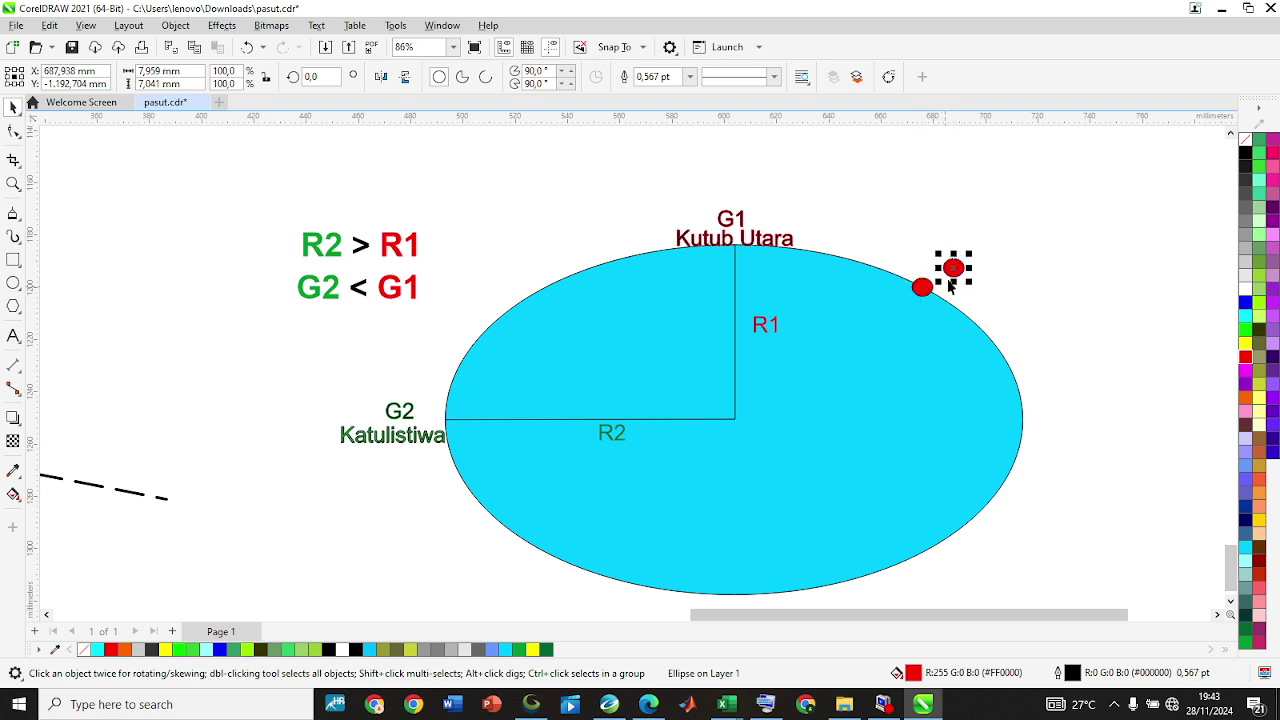
pyautogui.click(1245, 330)
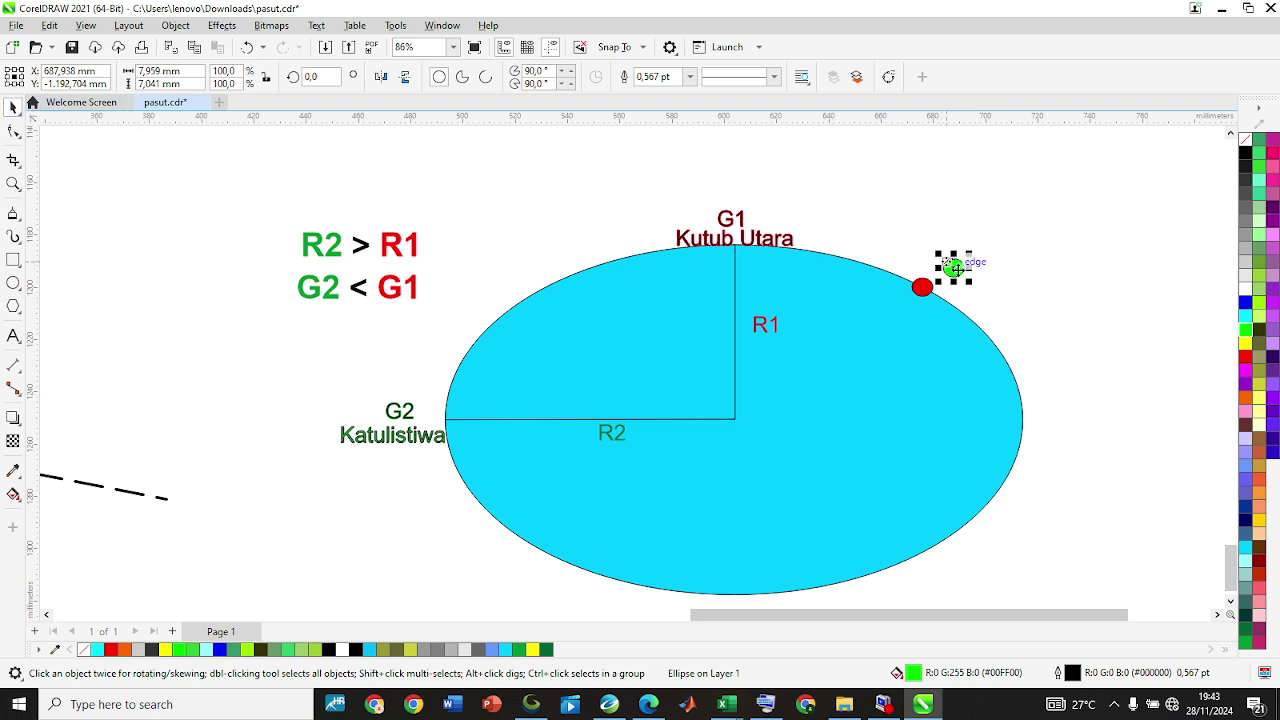
# Switch to Excel and check the FAC formula =-0.30857*L3 in Q3 with its reference to the Z column.
pyautogui.hotkey('alt', 'Tab')
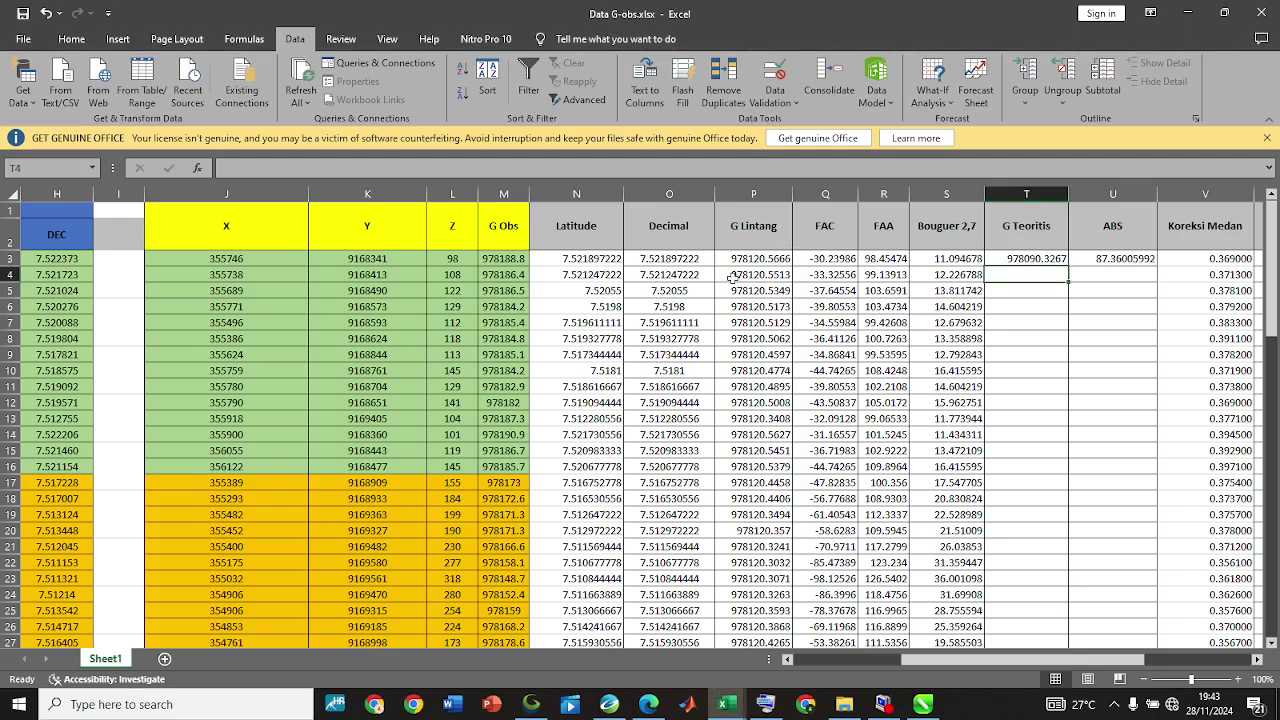
pyautogui.doubleClick(833, 258)
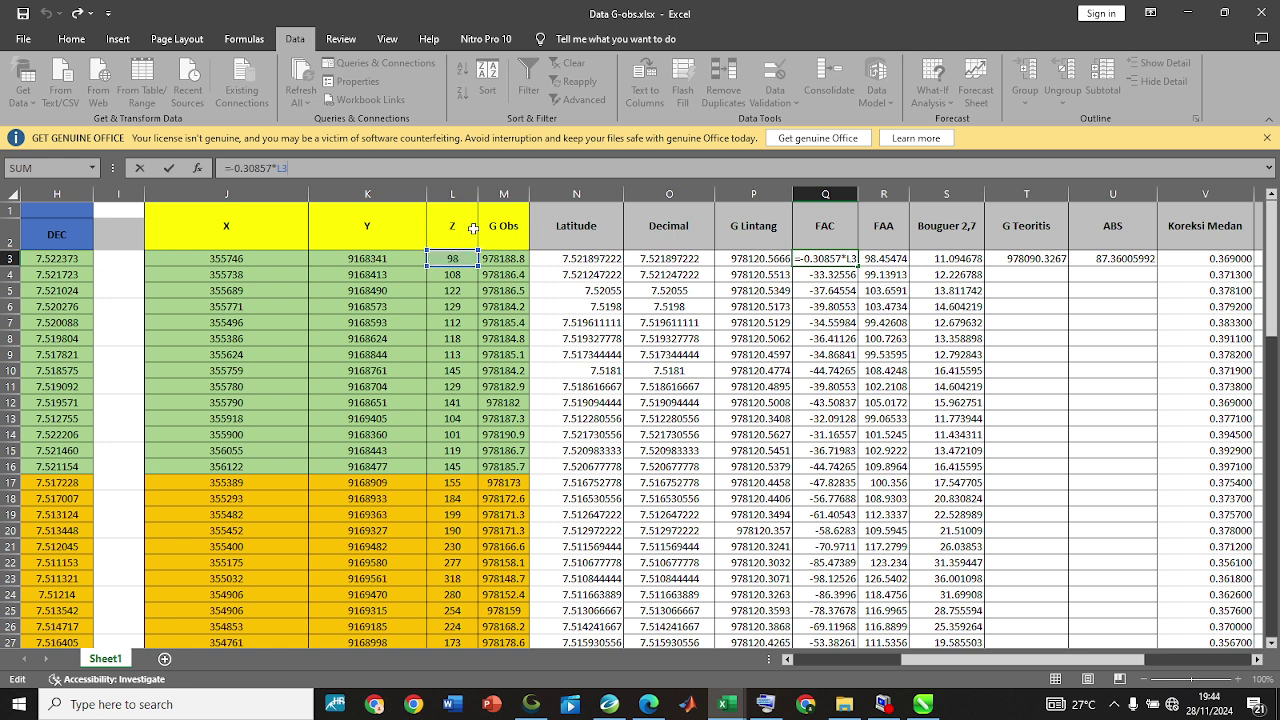
pyautogui.press('Return')
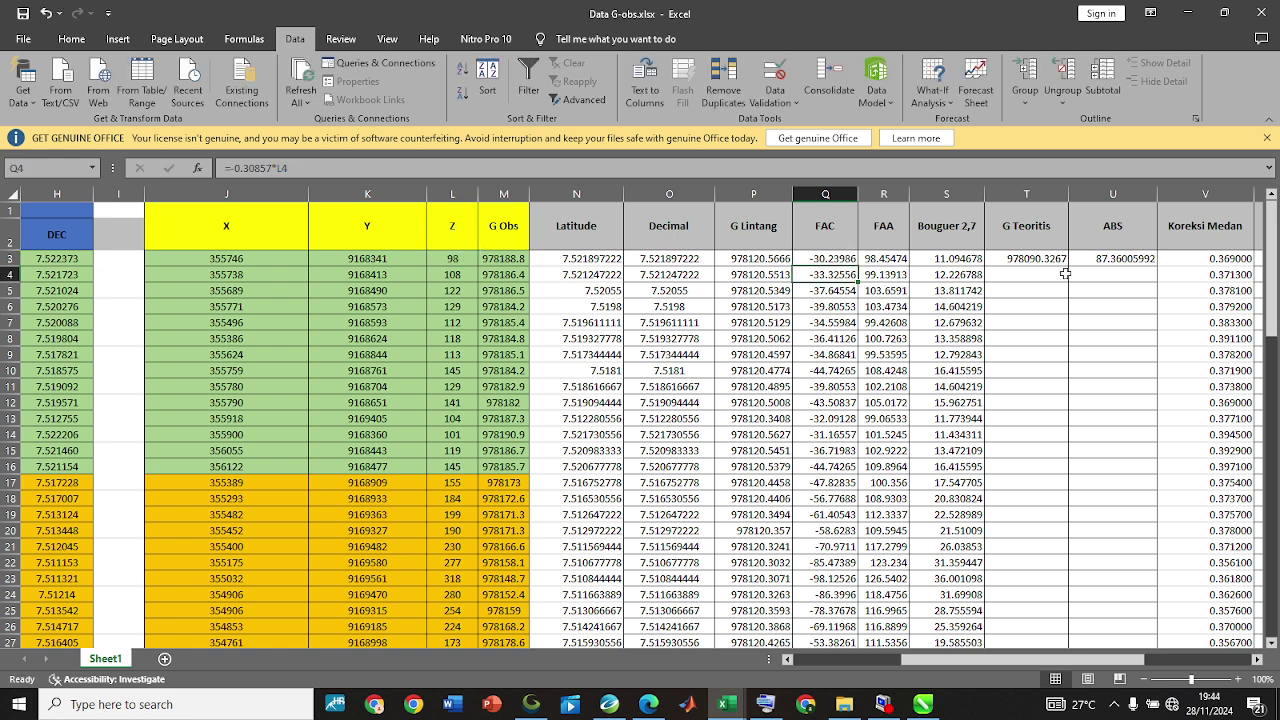
# Enter =P3+Q3 in T3 for G Teoritis and fill it down the column for all stations.
pyautogui.click(1030, 258)
pyautogui.write('=')
pyautogui.click(760, 259)
pyautogui.write('+')
pyautogui.click(826, 260)
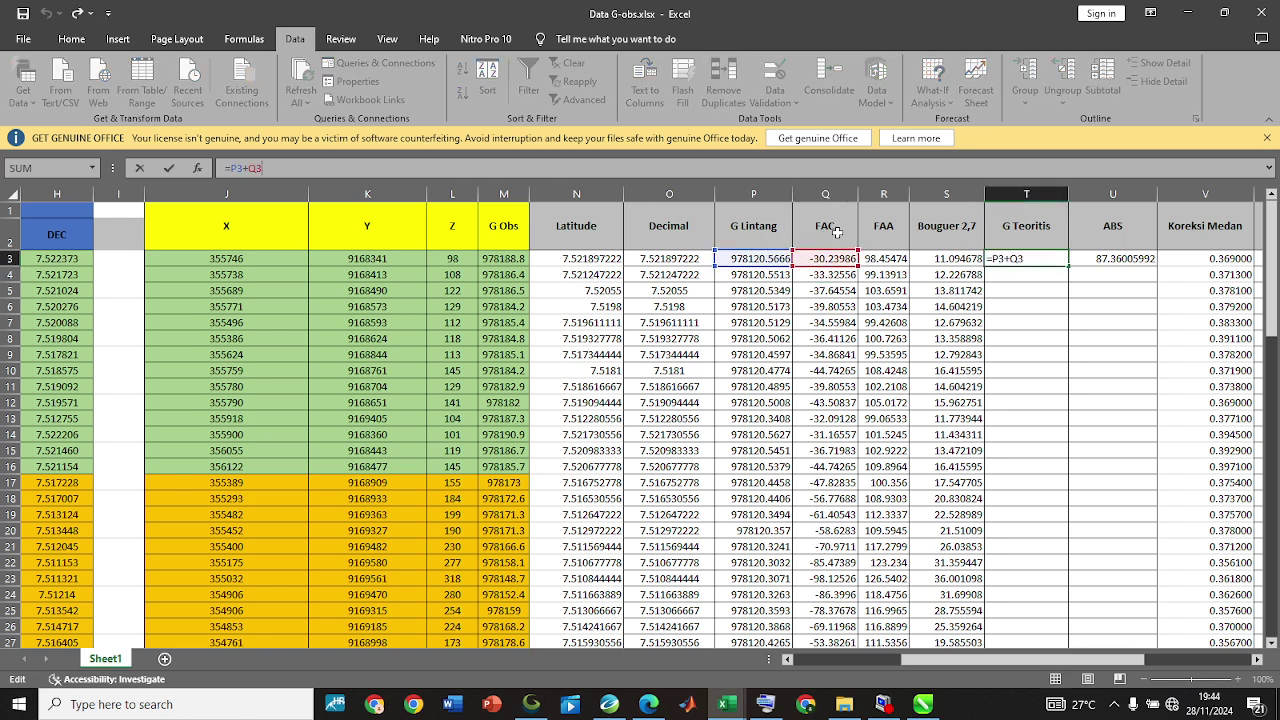
pyautogui.press('Return')
pyautogui.click(1040, 258)
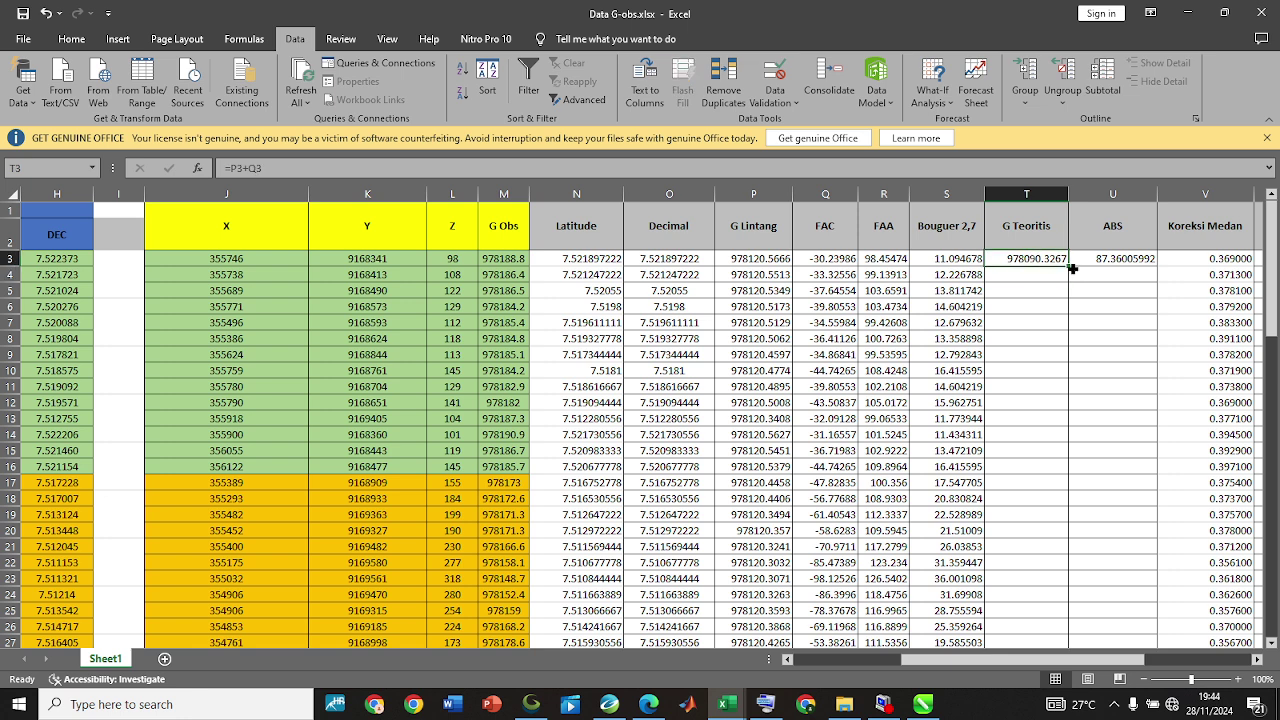
pyautogui.doubleClick(1070, 265)
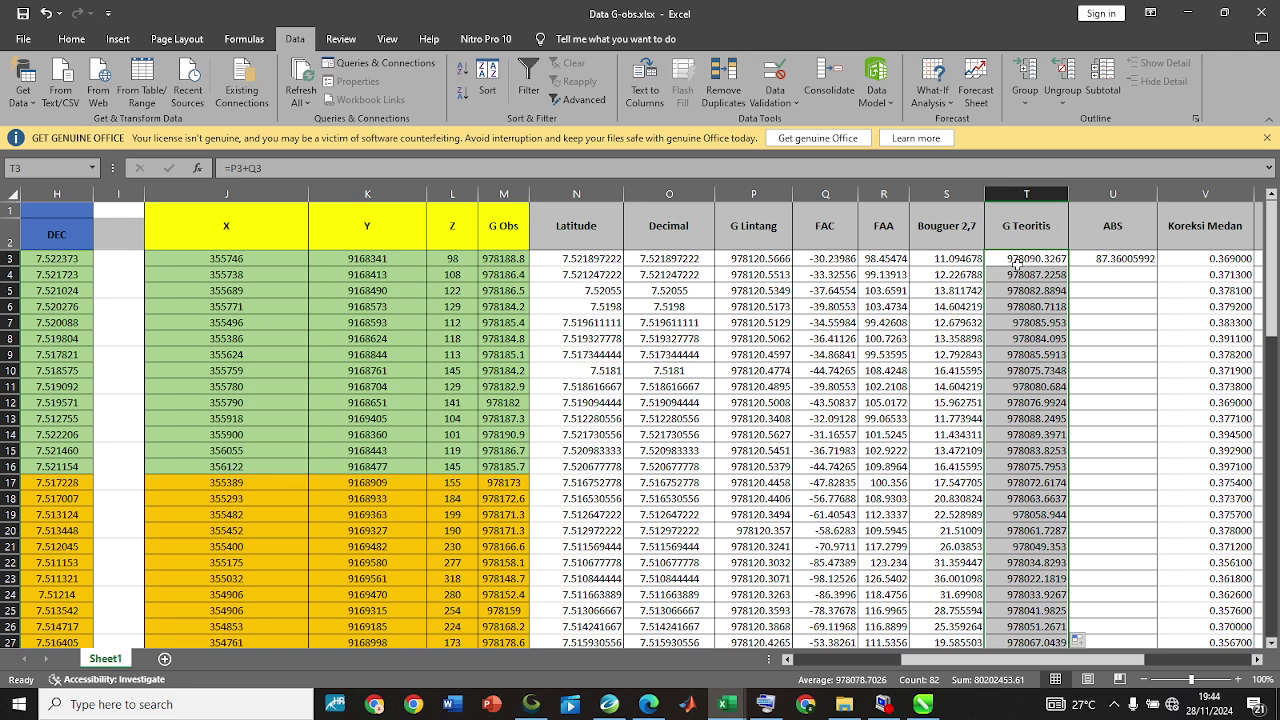
# Check the ABS formula =R3-S3 in U3 and fill it down the column for all stations.
pyautogui.click(1110, 258)
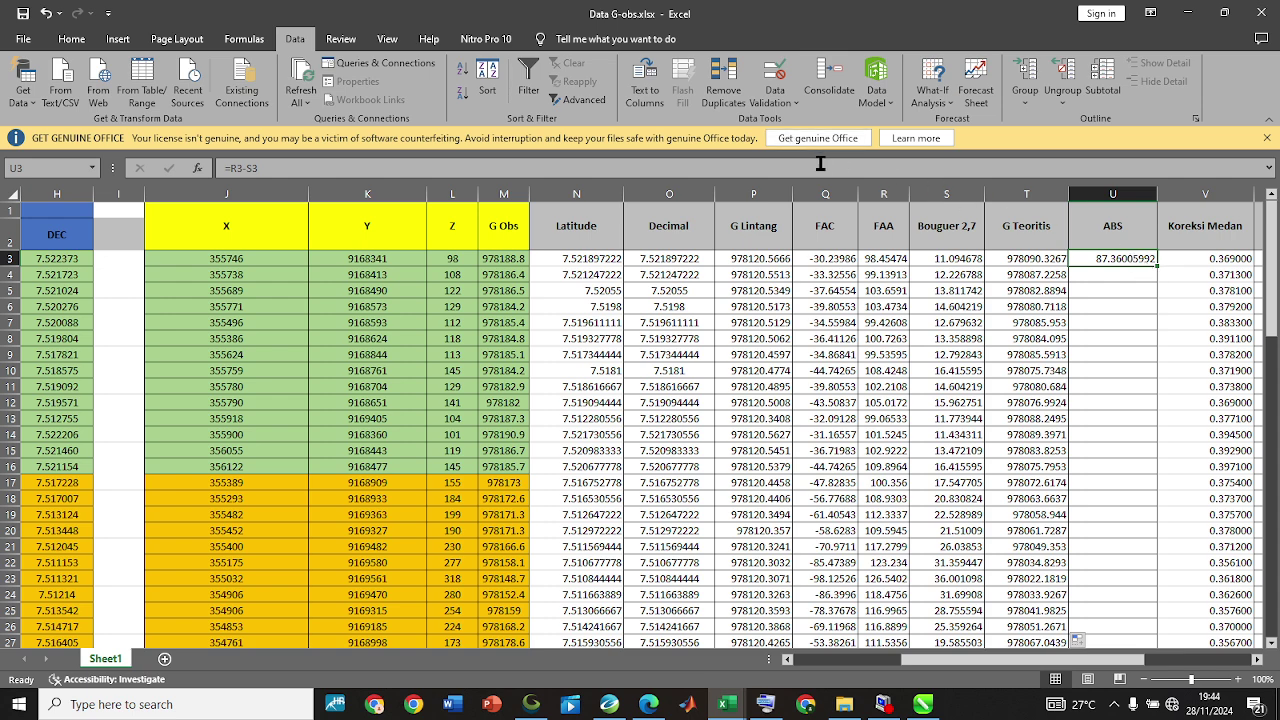
pyautogui.click(1054, 176)
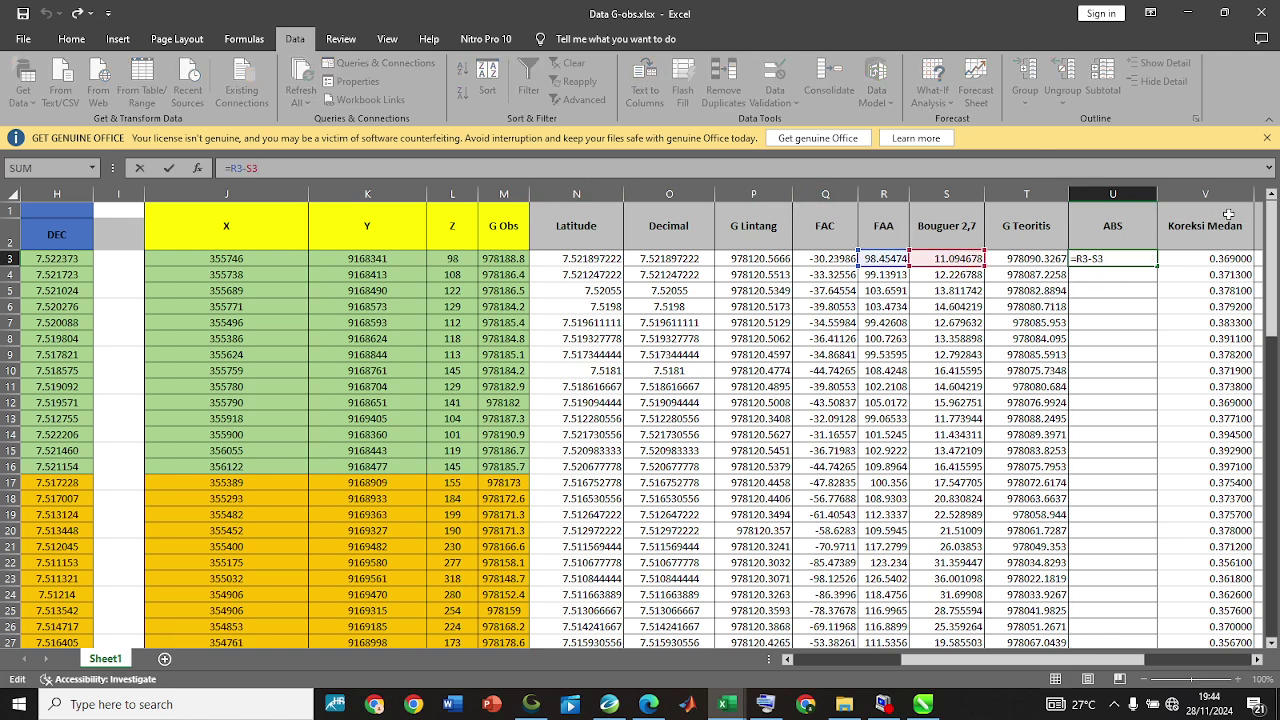
pyautogui.moveTo(1131, 660); pyautogui.dragTo(1176, 660)
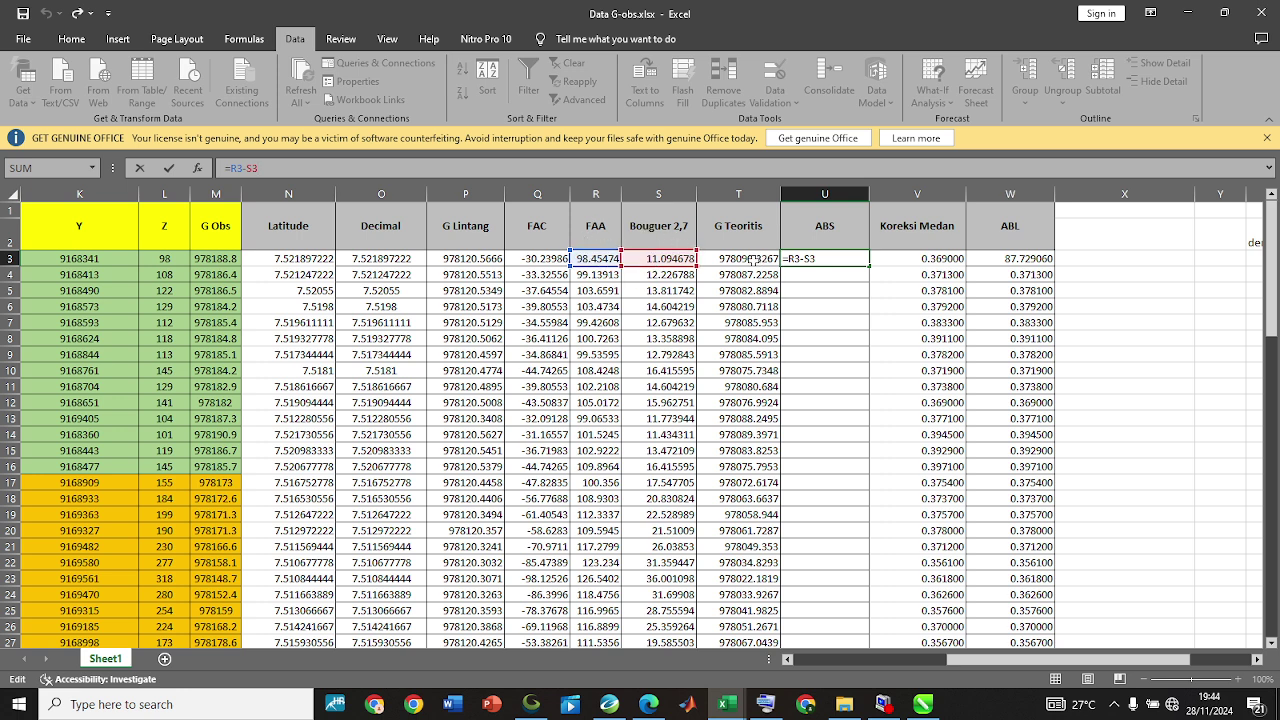
pyautogui.press('Return')
pyautogui.click(835, 259)
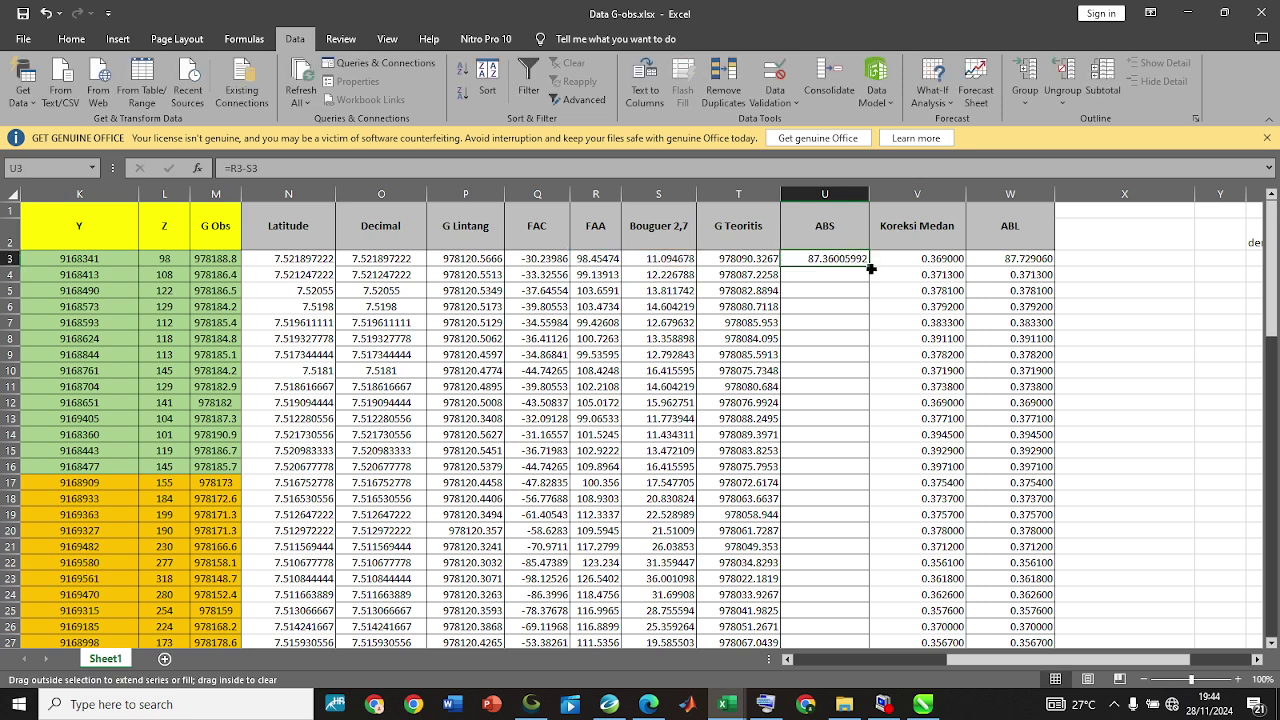
pyautogui.doubleClick(871, 268)
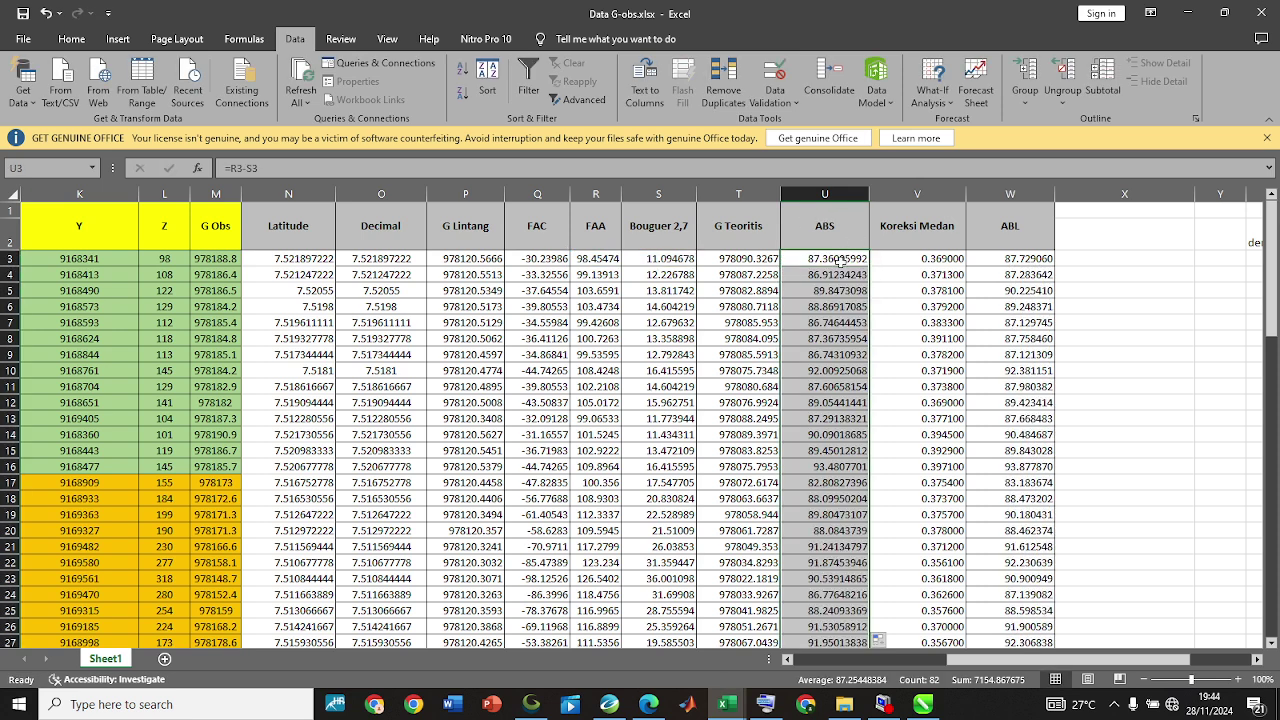
# Examine the ABS, Koreksi Medan and ABL columns, including the first-row ABS formula and terrain correction entry.
pyautogui.click(835, 260)
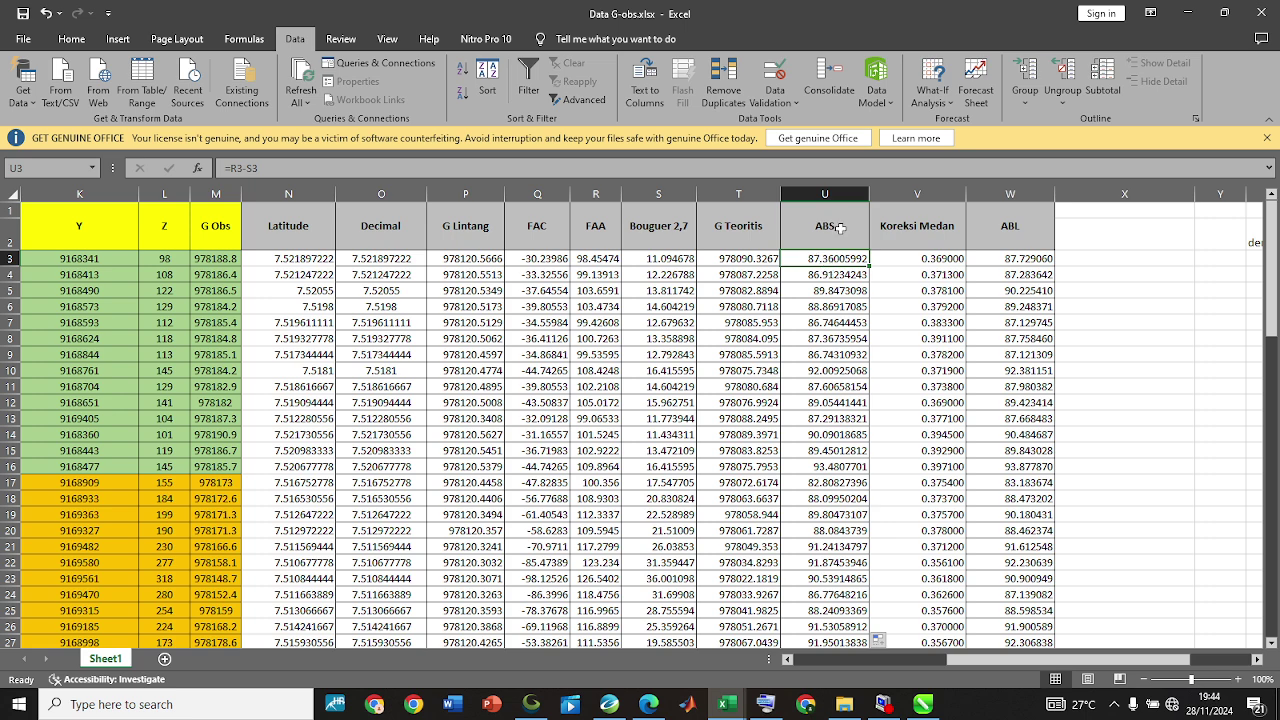
pyautogui.click(1013, 222)
pyautogui.click(845, 220)
pyautogui.hotkey('ctrl', 'c')
pyautogui.click(1025, 230)
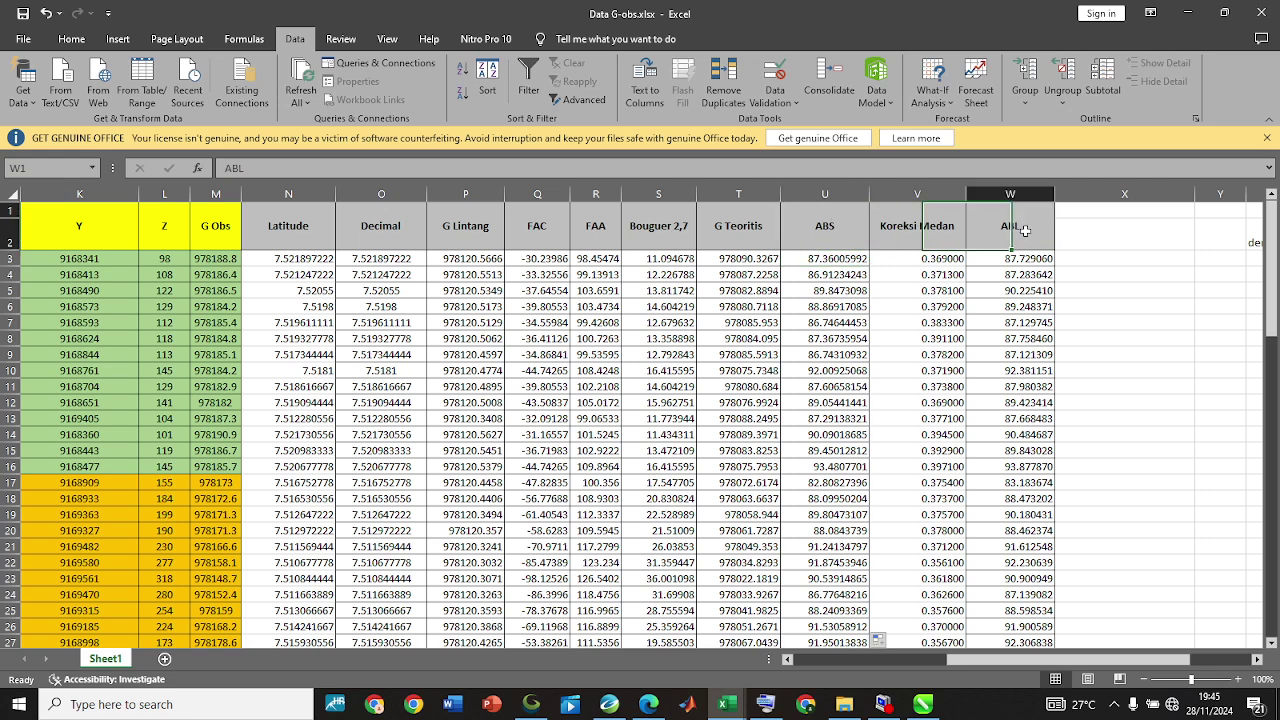
pyautogui.click(822, 226)
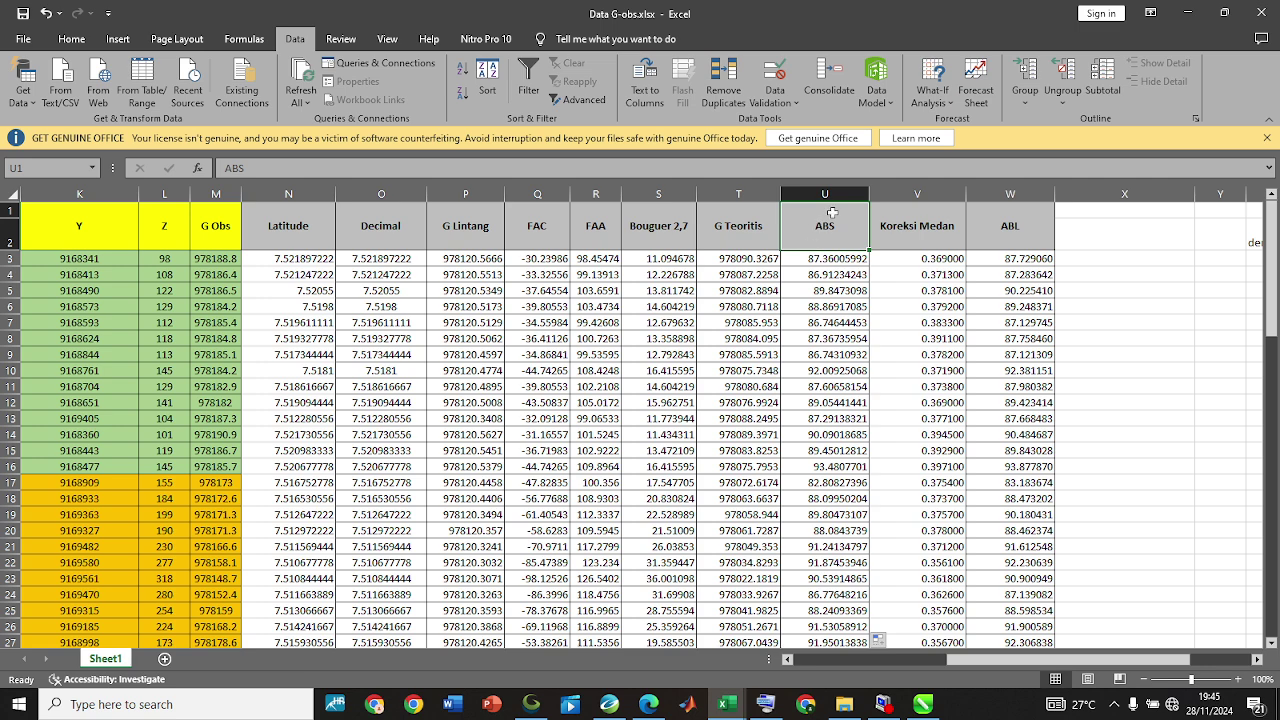
pyautogui.click(1012, 233)
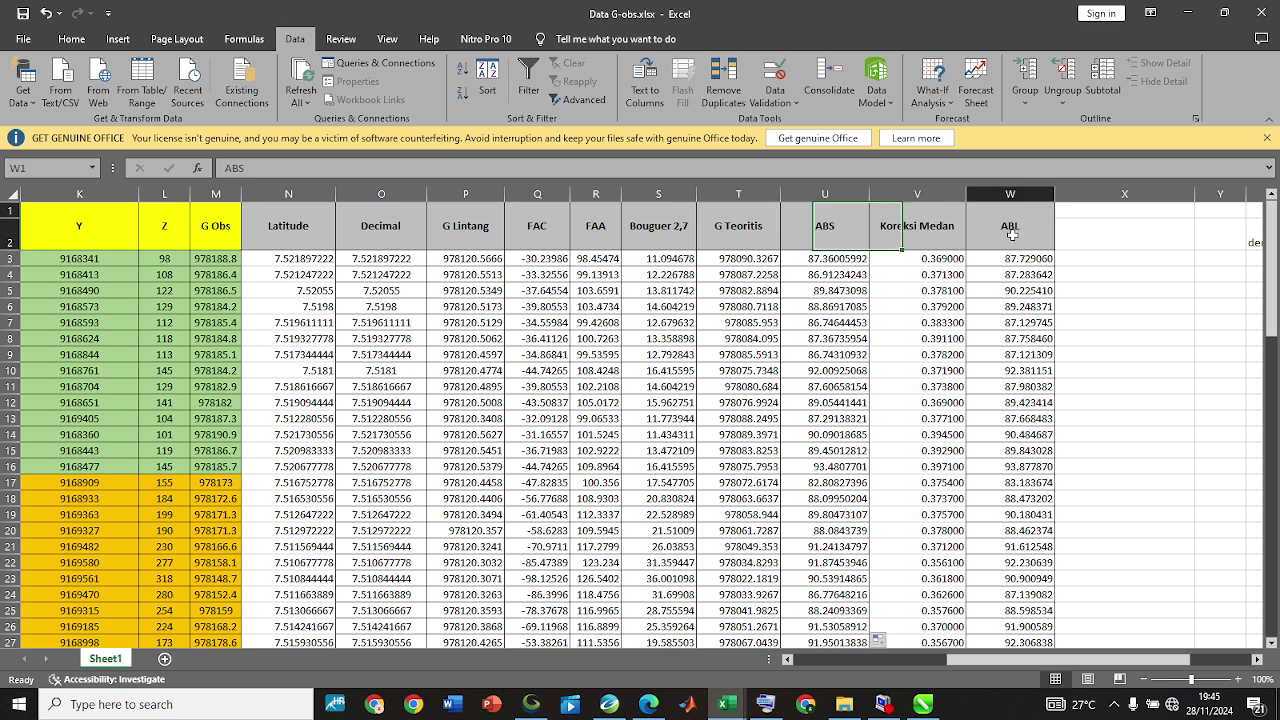
pyautogui.click(908, 229)
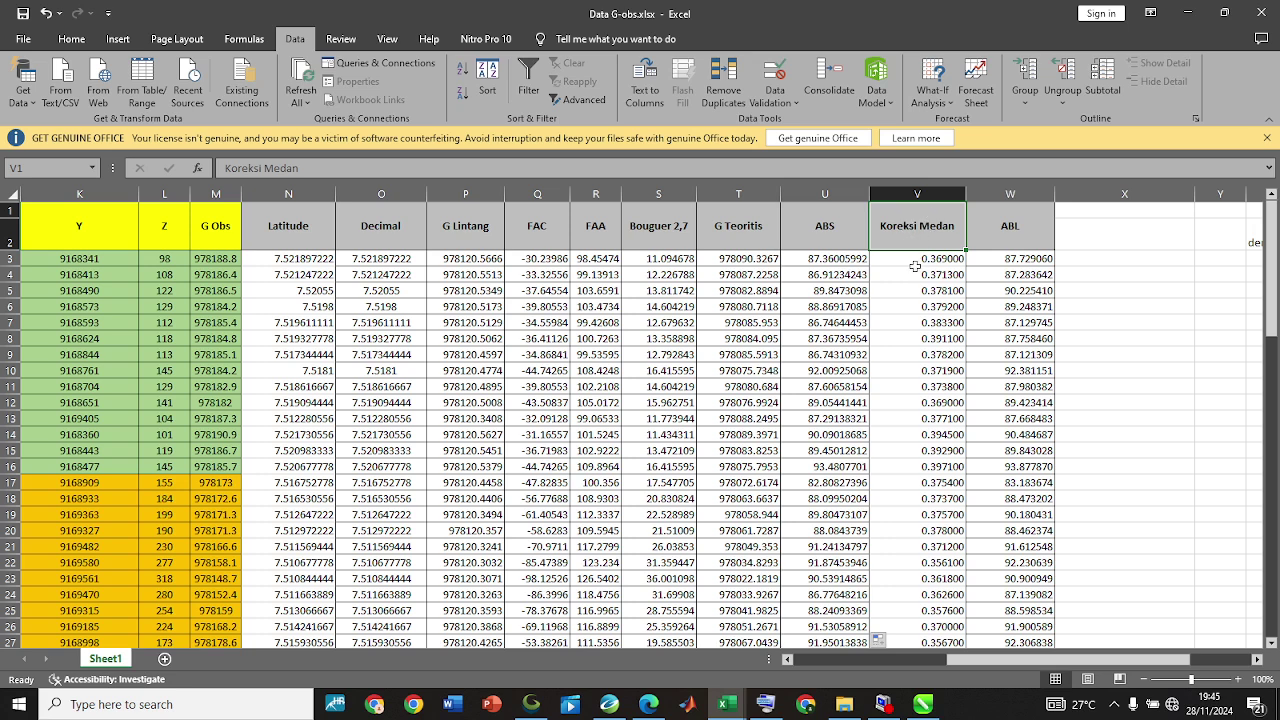
pyautogui.moveTo(927, 258)
pyautogui.mouseDown()
pyautogui.moveTo(925, 402)
pyautogui.moveTo(914, 256)
pyautogui.mouseUp()
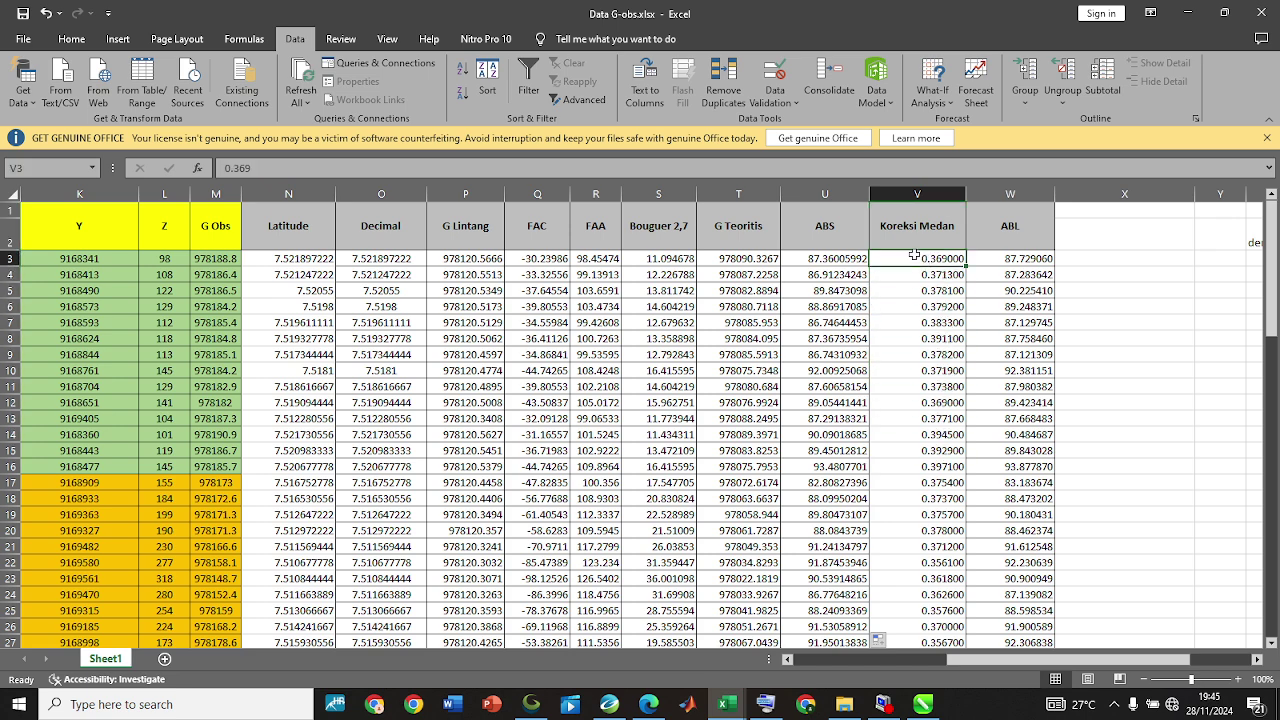
pyautogui.click(821, 222)
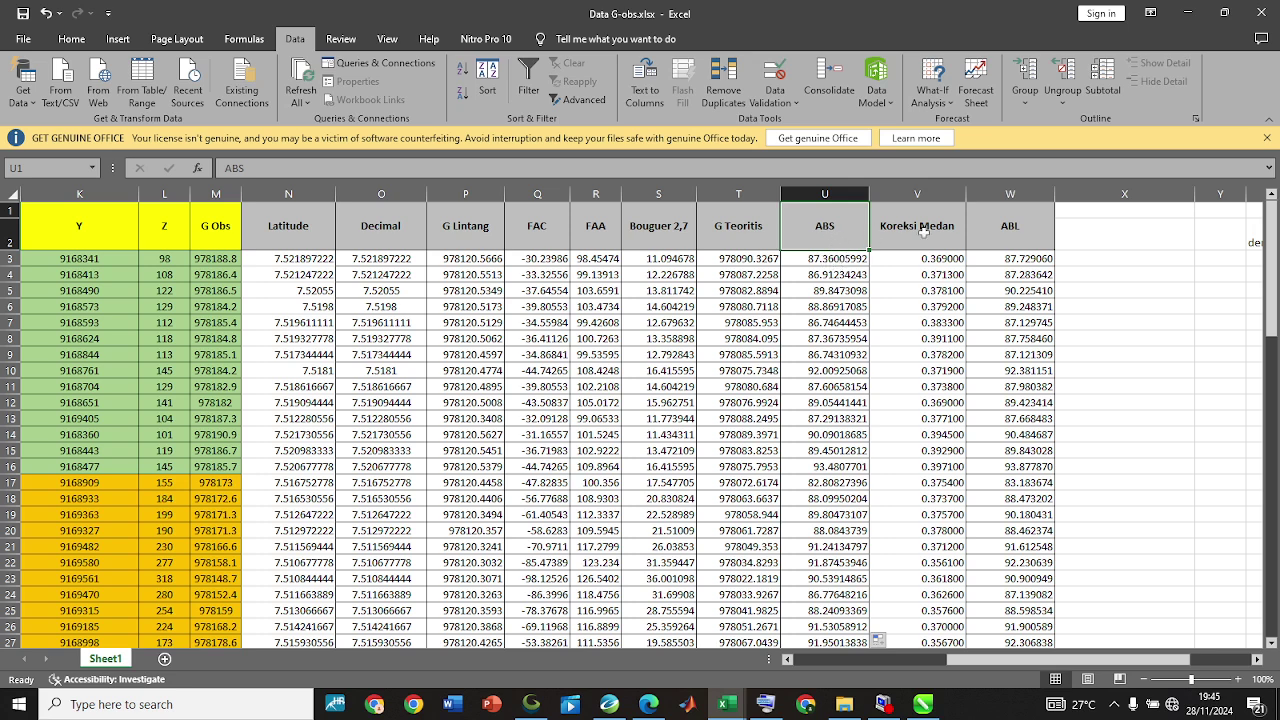
pyautogui.click(990, 232)
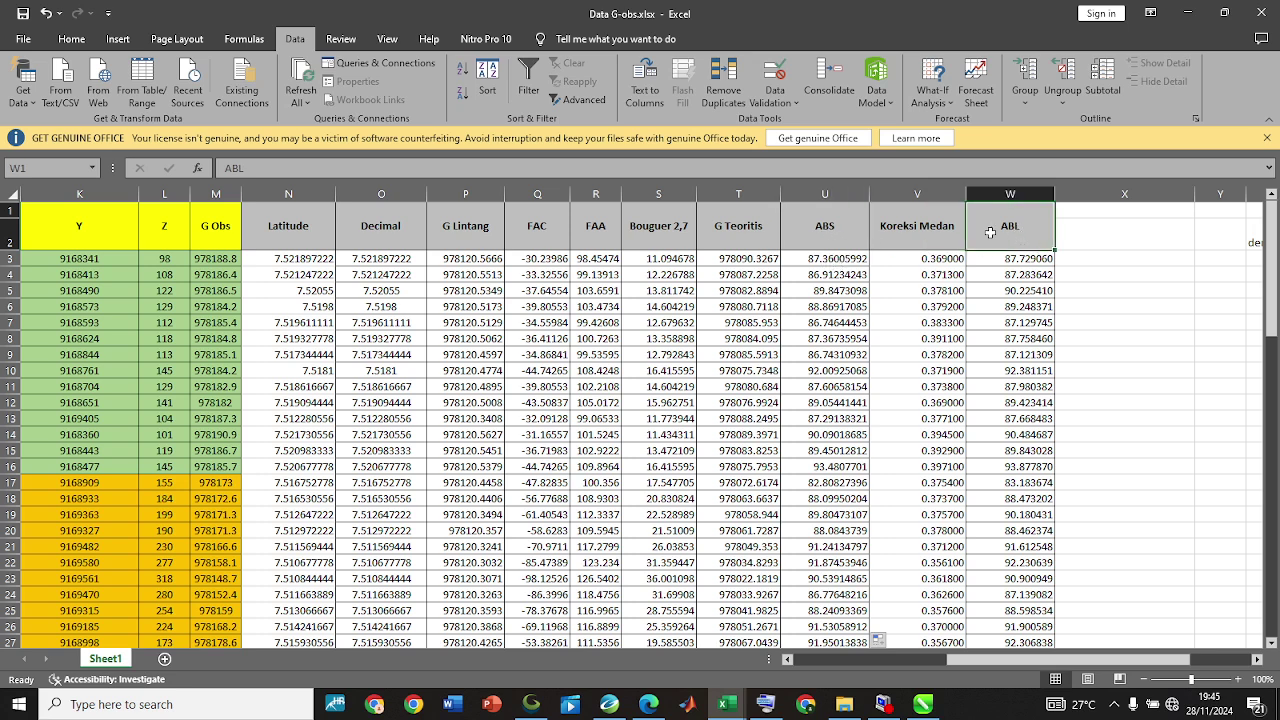
pyautogui.click(914, 232)
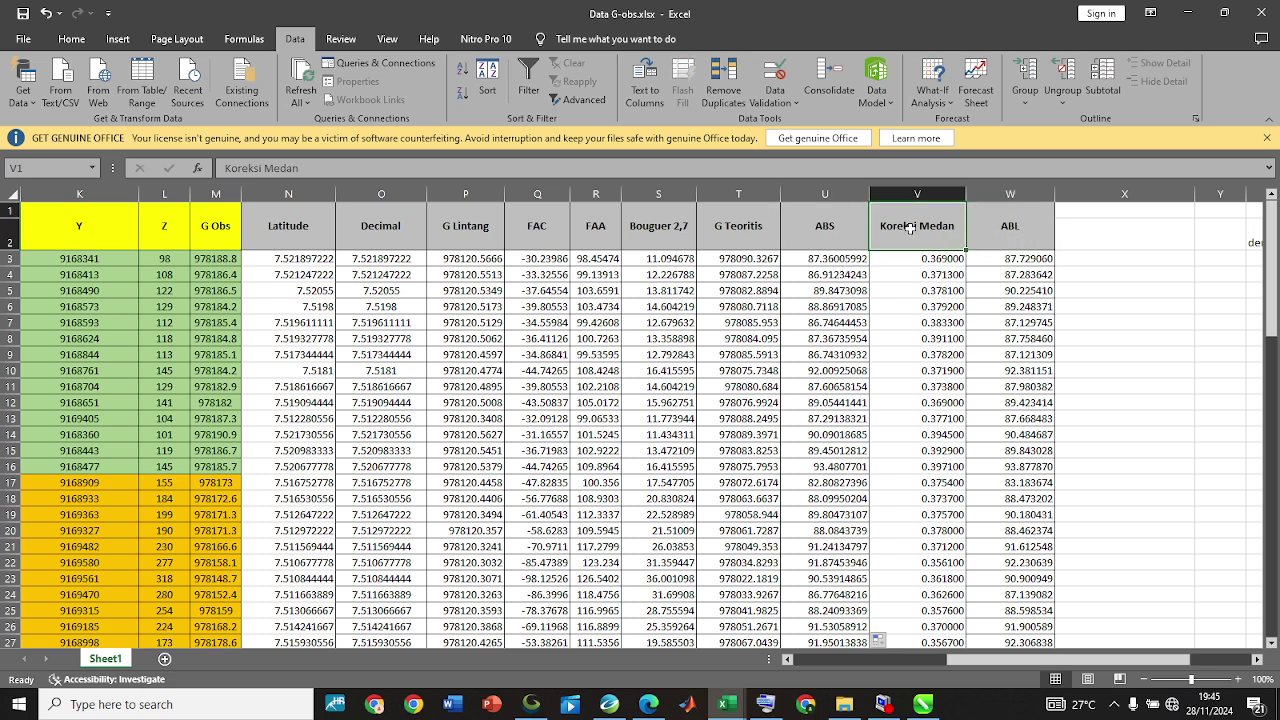
pyautogui.click(920, 193)
pyautogui.click(920, 272)
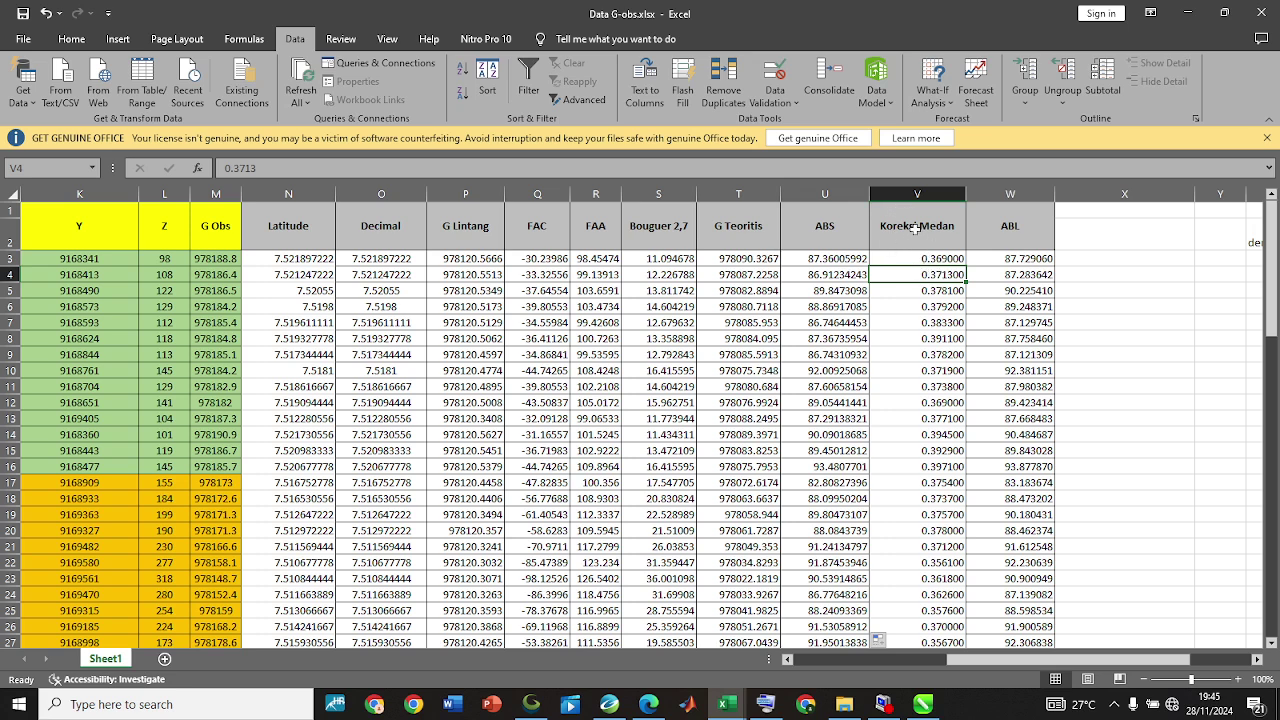
pyautogui.click(918, 260)
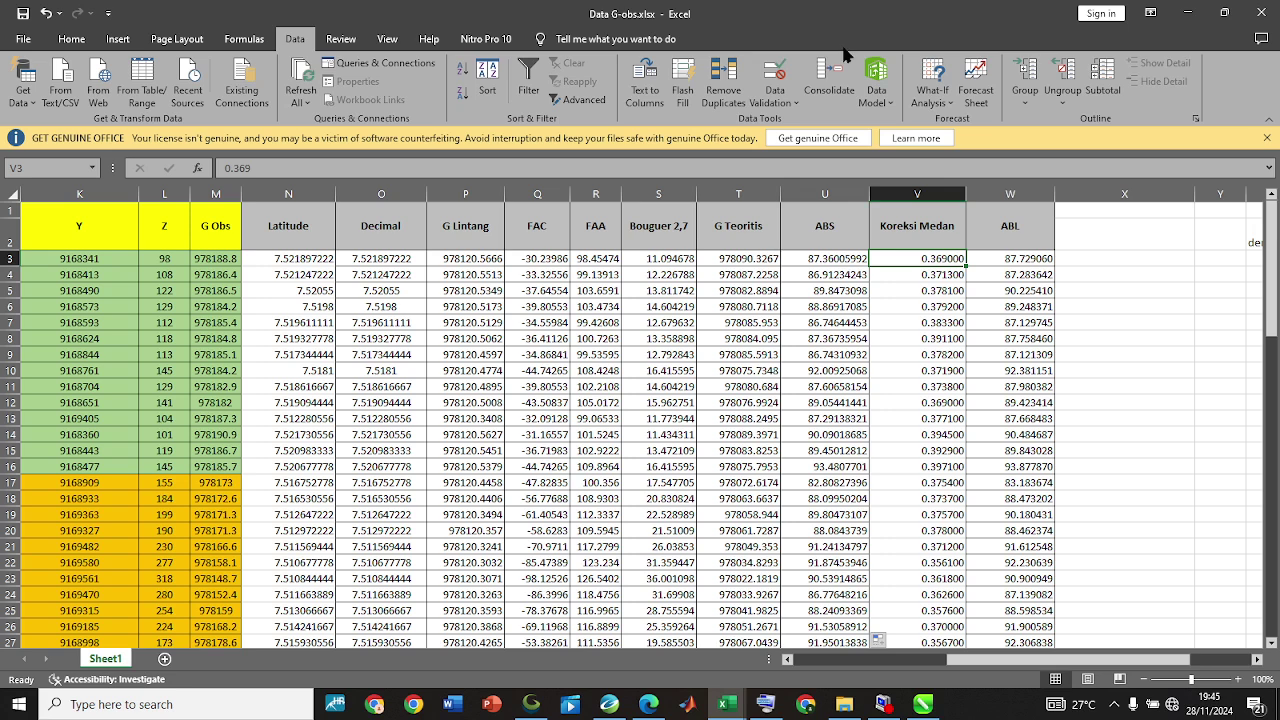
pyautogui.click(949, 306)
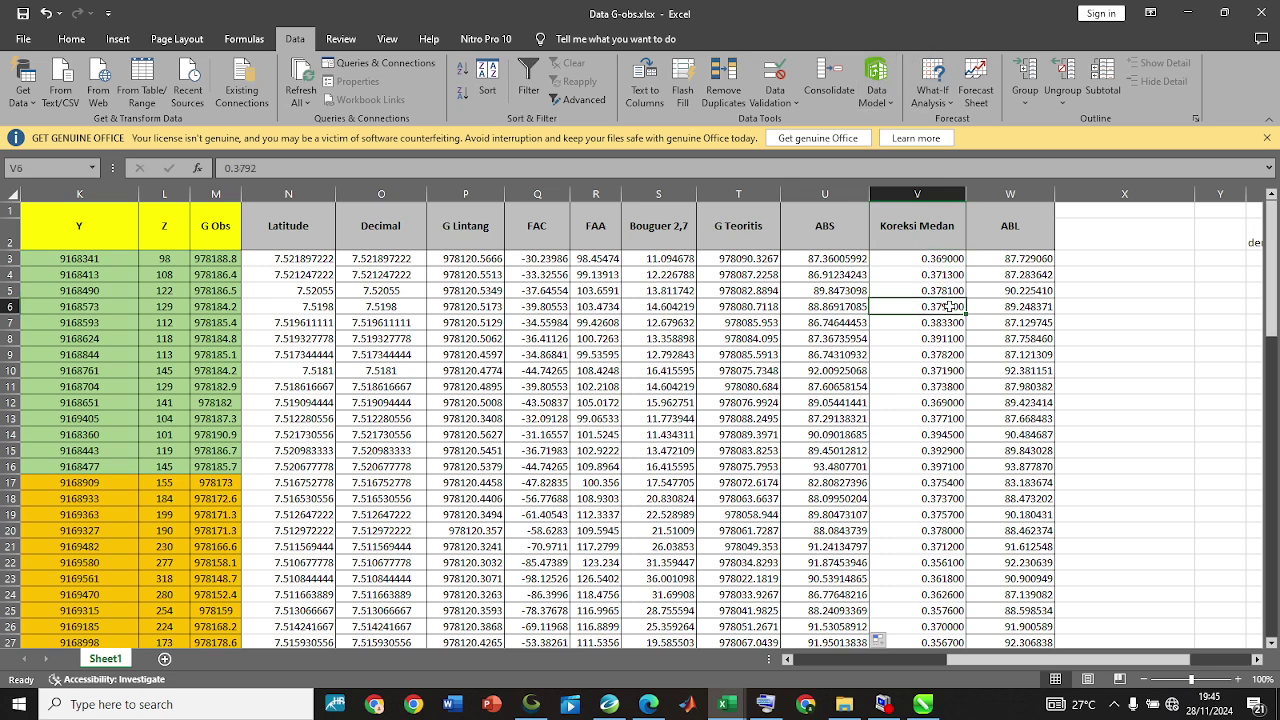
# Clear all the values in the Koreksi Medan column from row 3 down to the last data row.
pyautogui.click(933, 259)
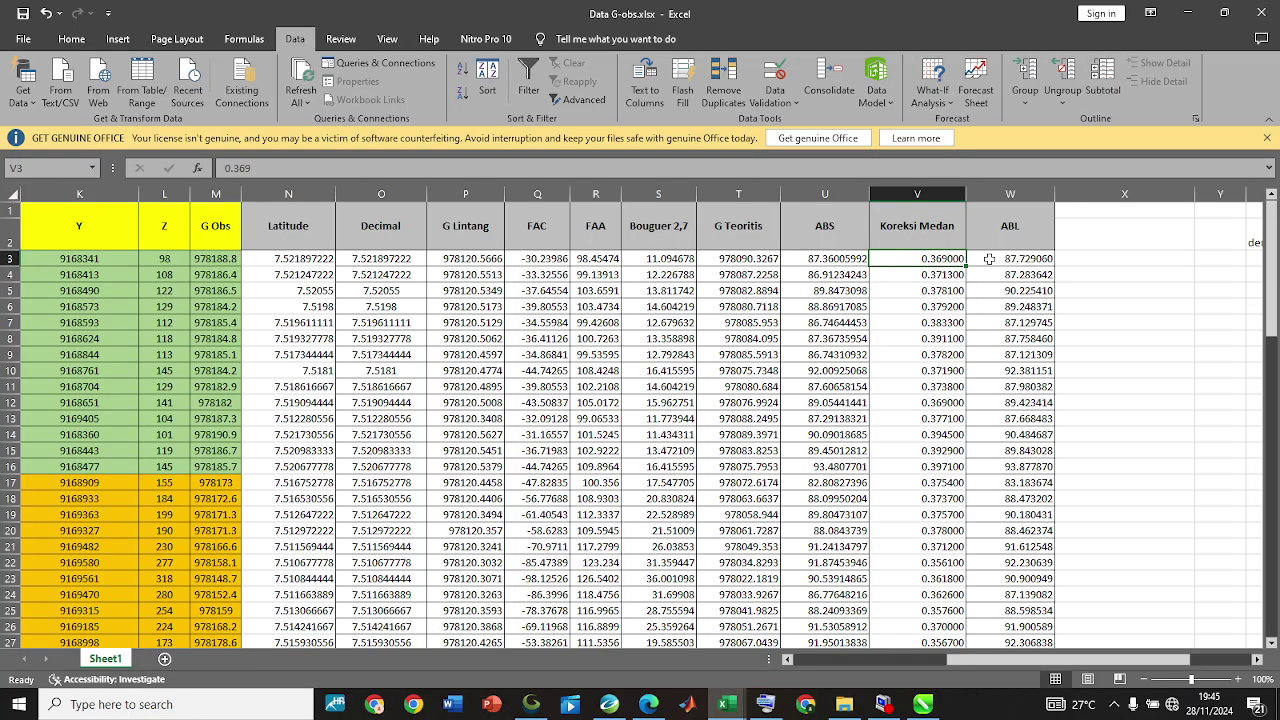
pyautogui.hotkey('ctrl', 'shift', 'Down')
pyautogui.press('Delete')
pyautogui.hotkey('ctrl', 'BackSpace')
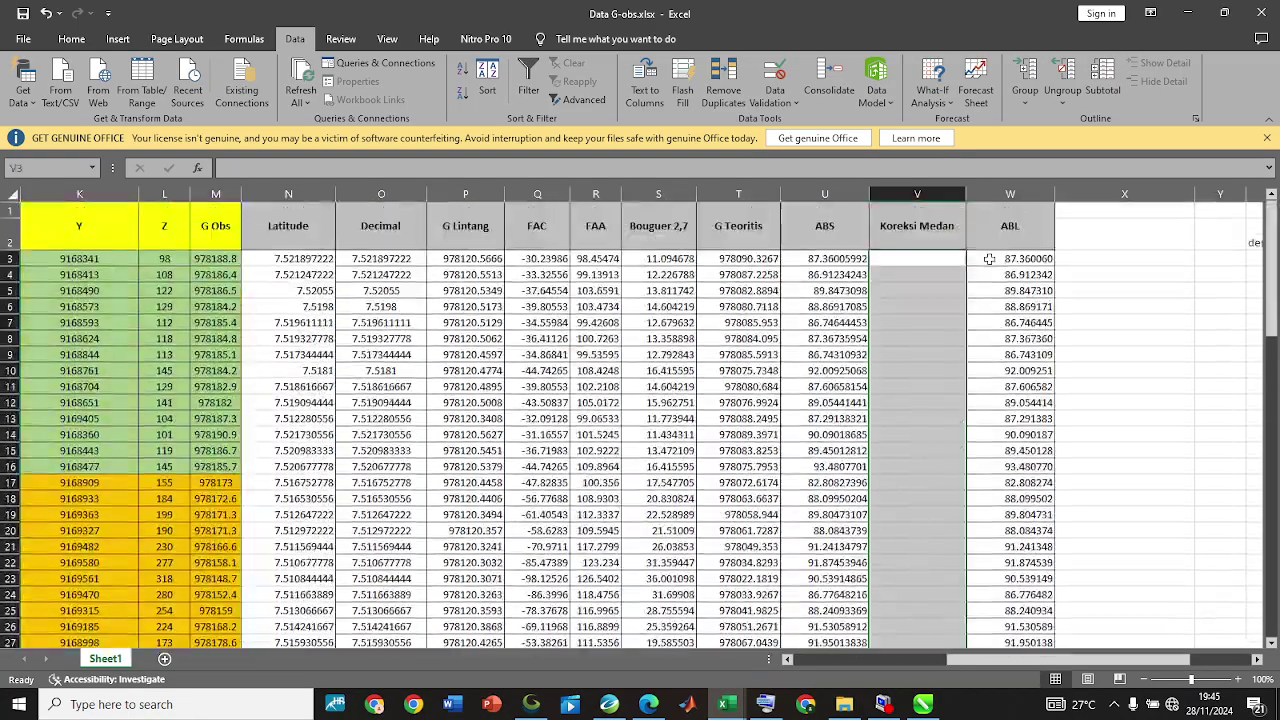
pyautogui.click(876, 259)
pyautogui.click(845, 272)
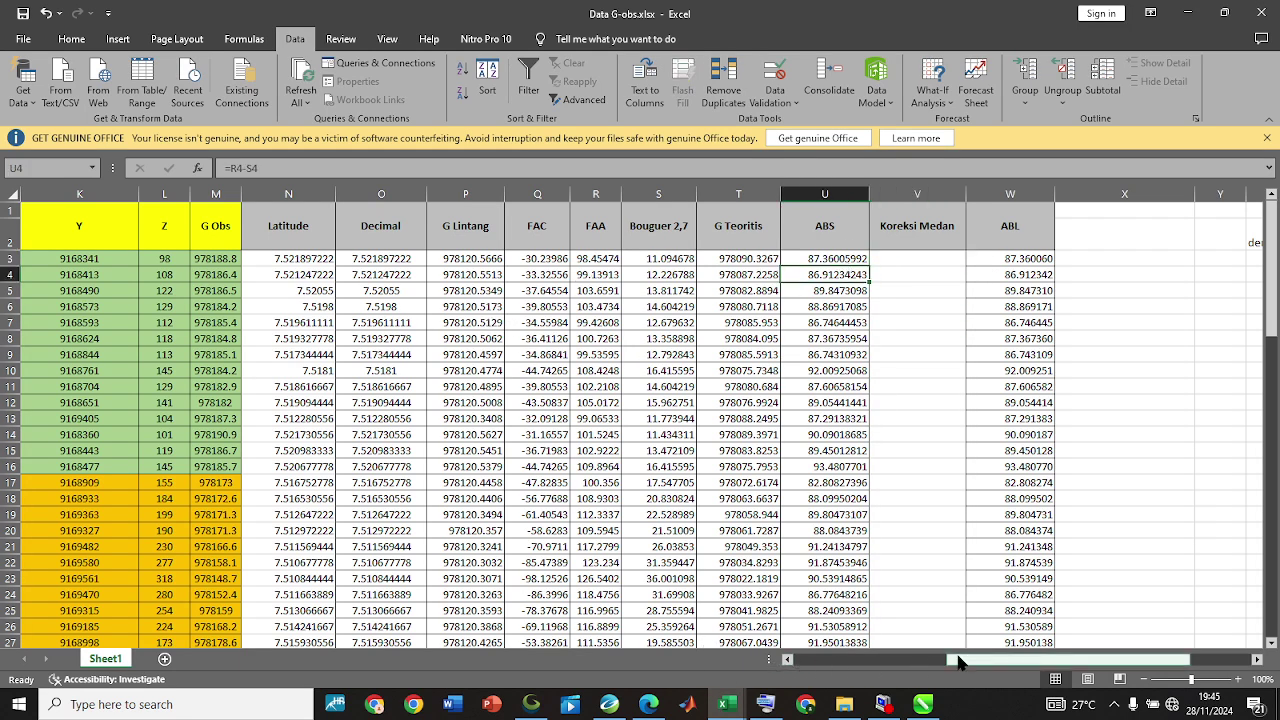
# Copy all the X and Y coordinate values in columns J and K, from row 3 to the last data row.
pyautogui.moveTo(976, 661); pyautogui.dragTo(870, 661)
pyautogui.moveTo(466, 259); pyautogui.dragTo(588, 259)
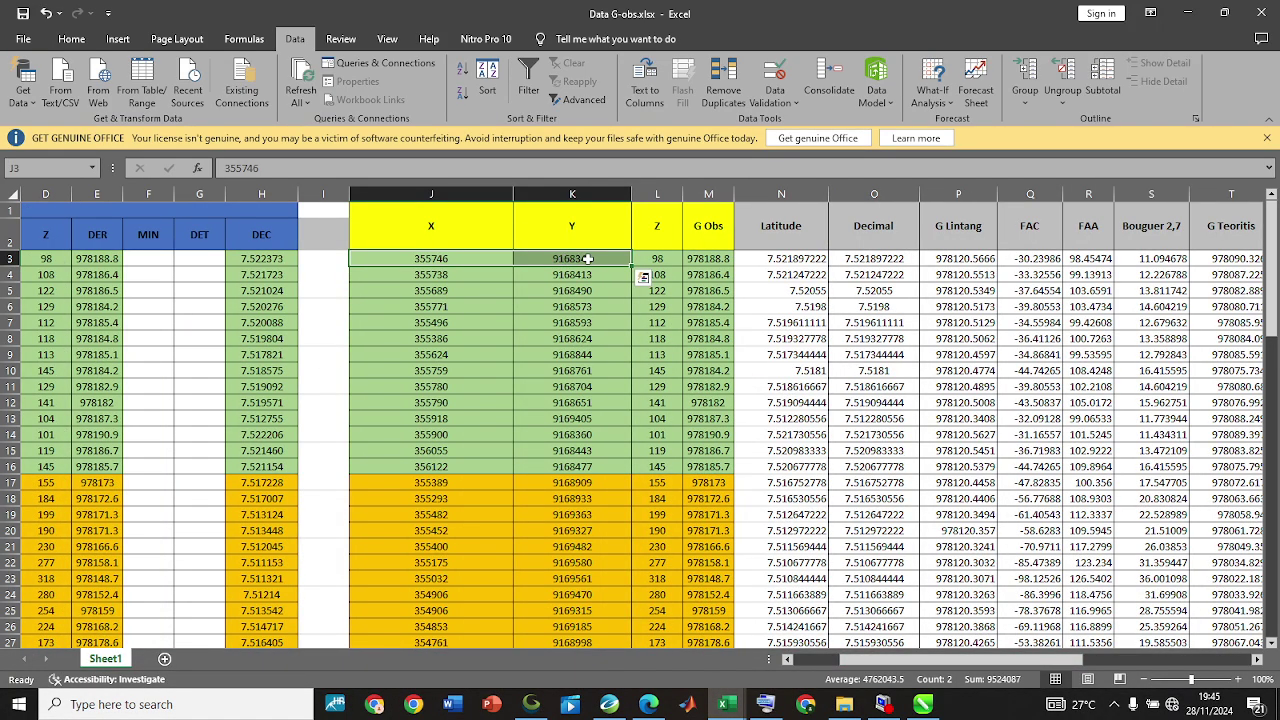
pyautogui.hotkey('ctrl', 'shift', 'Down')
pyautogui.hotkey('ctrl', 'c')
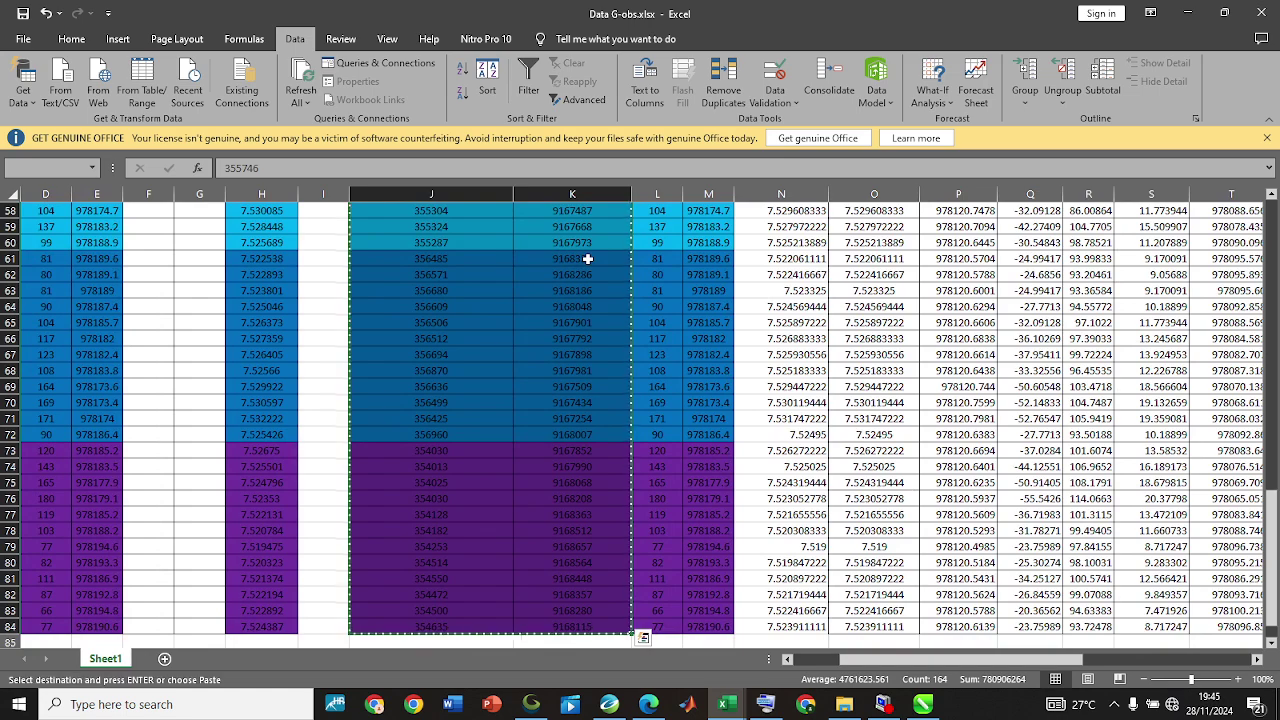
pyautogui.rightClick(588, 259)
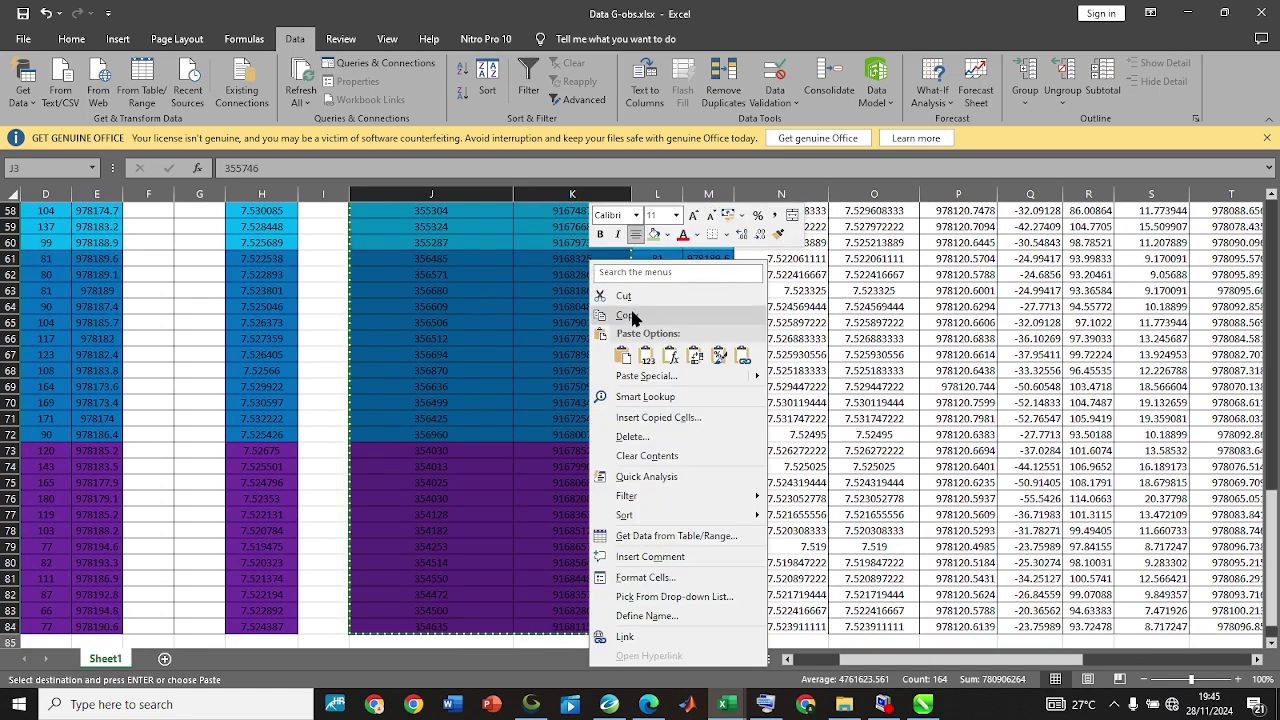
pyautogui.scroll(13, 632, 315)
pyautogui.scroll(6, 632, 315)
# Open a new Notepad document and paste the copied X and Y coordinates into it.
pyautogui.click(221, 700)
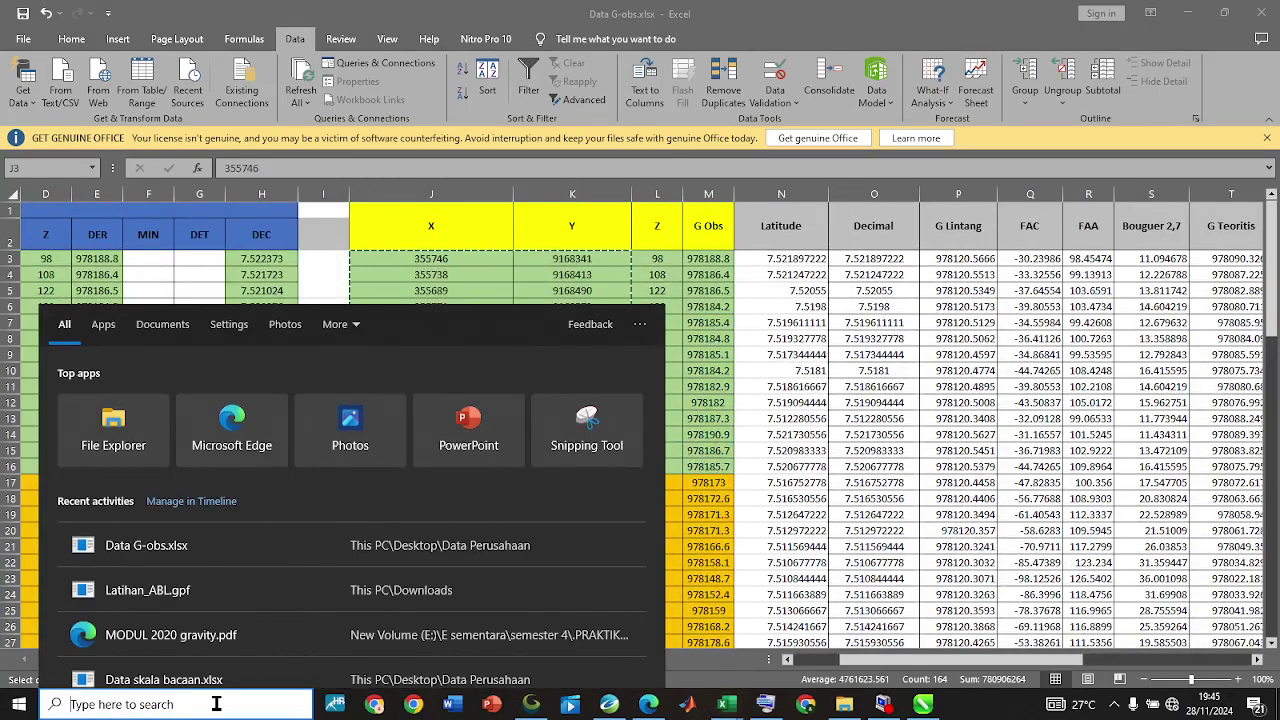
pyautogui.write('n')
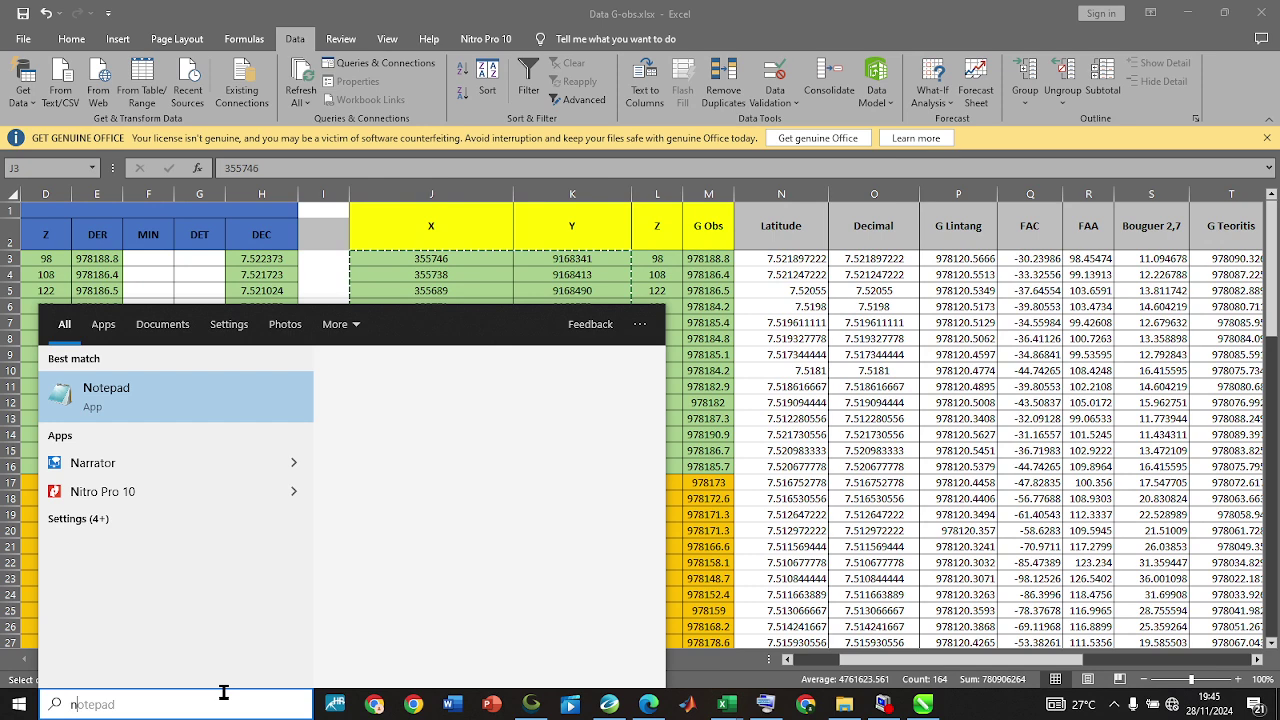
pyautogui.press('Return')
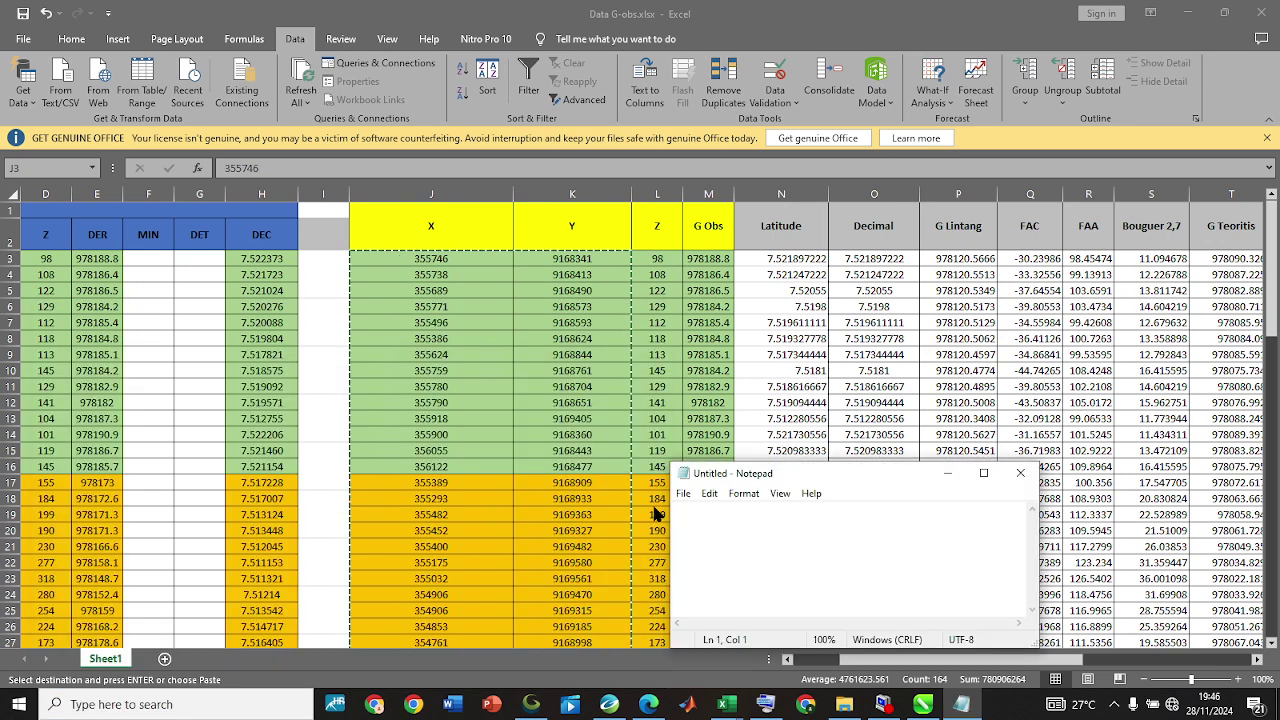
pyautogui.hotkey('ctrl', 'v')
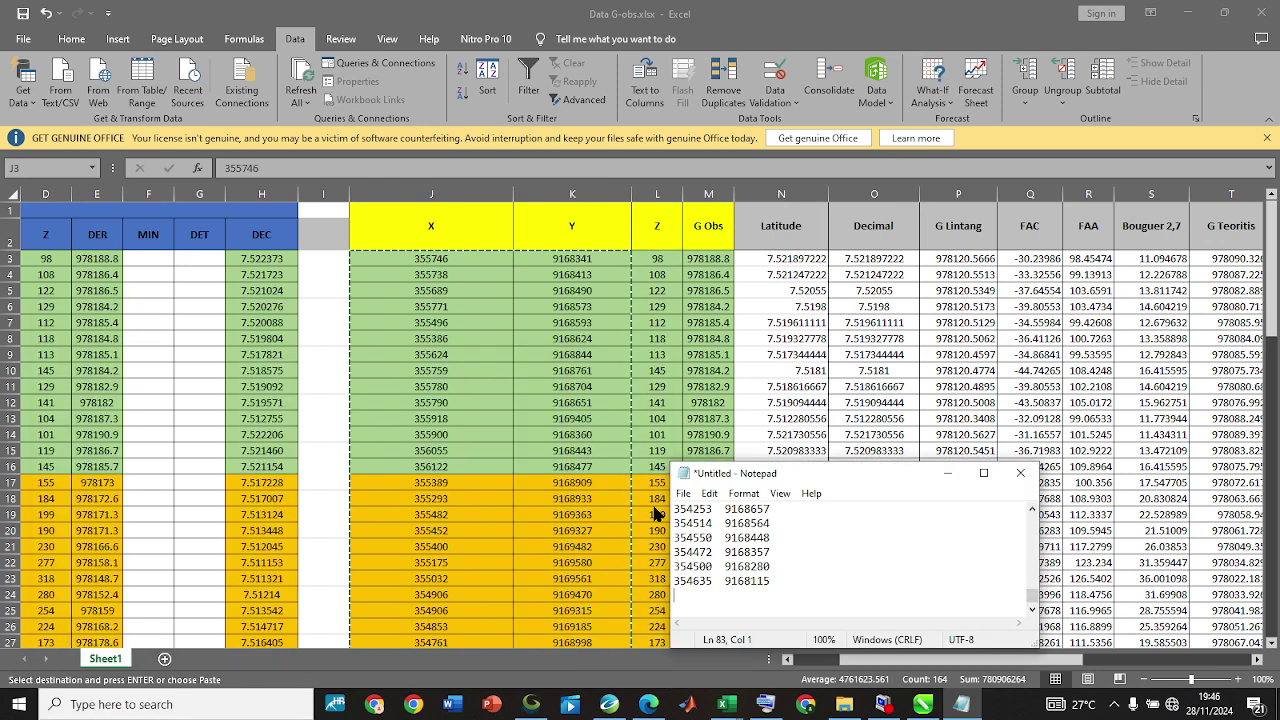
# Save the coordinate text in the Downloads folder as Koordinat_latihan and close Notepad.
pyautogui.scroll(2, 806, 555)
pyautogui.rightClick(806, 555)
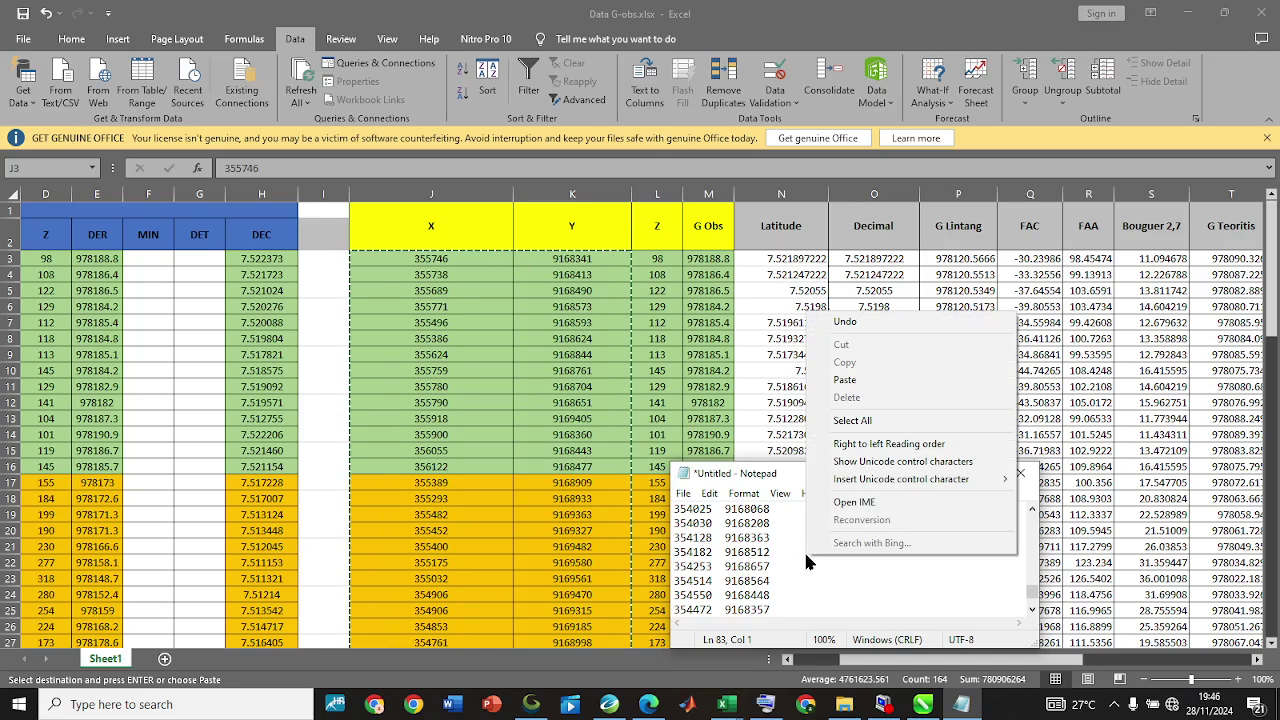
pyautogui.click(772, 518)
pyautogui.click(684, 497)
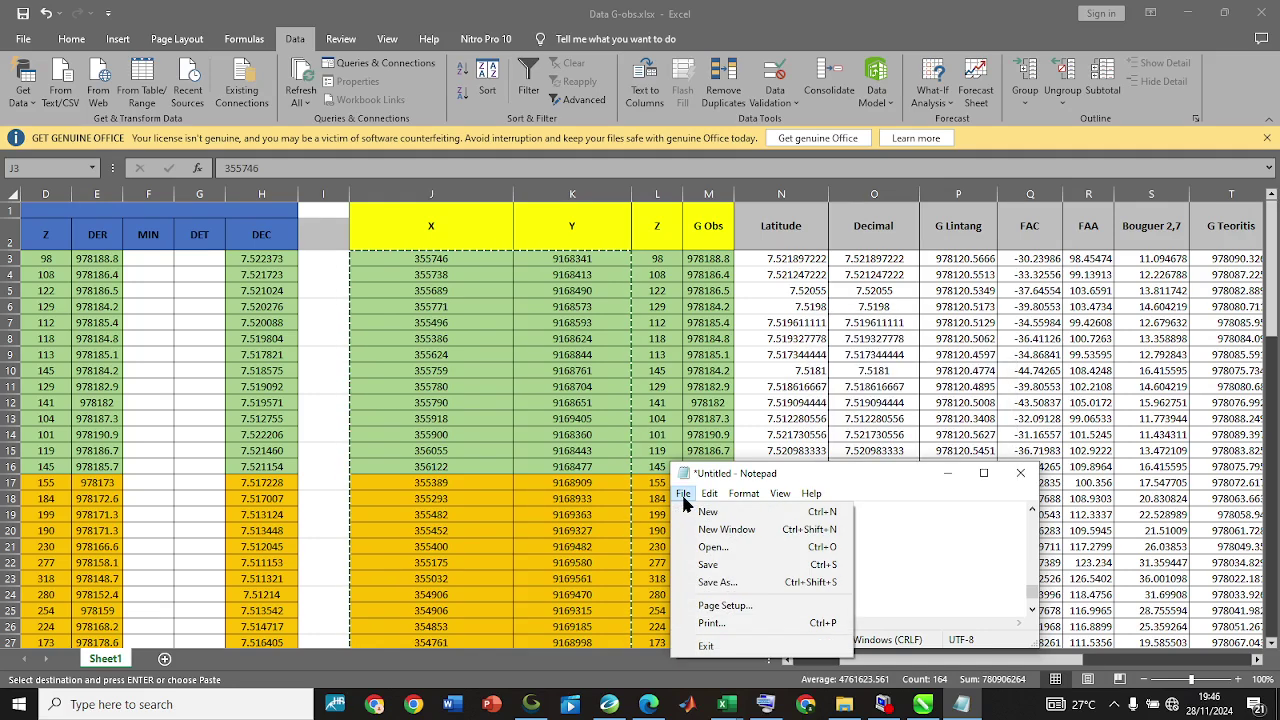
pyautogui.click(738, 564)
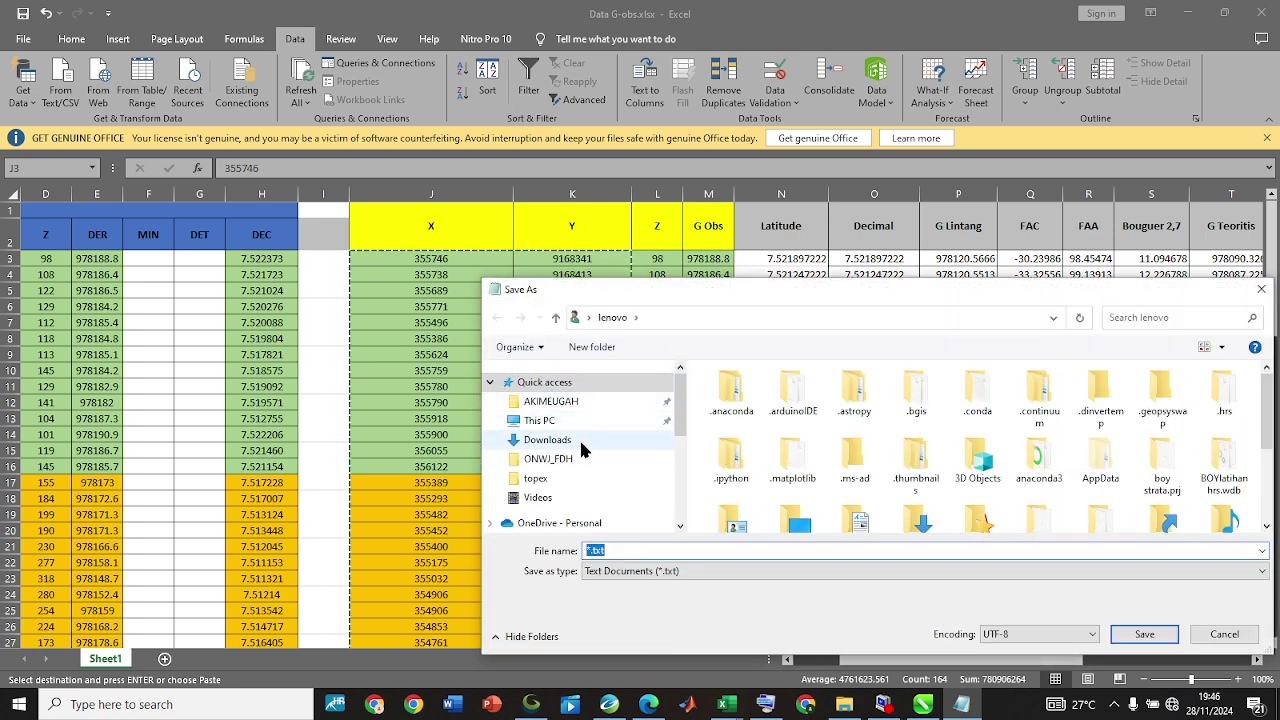
pyautogui.click(574, 442)
pyautogui.click(665, 549)
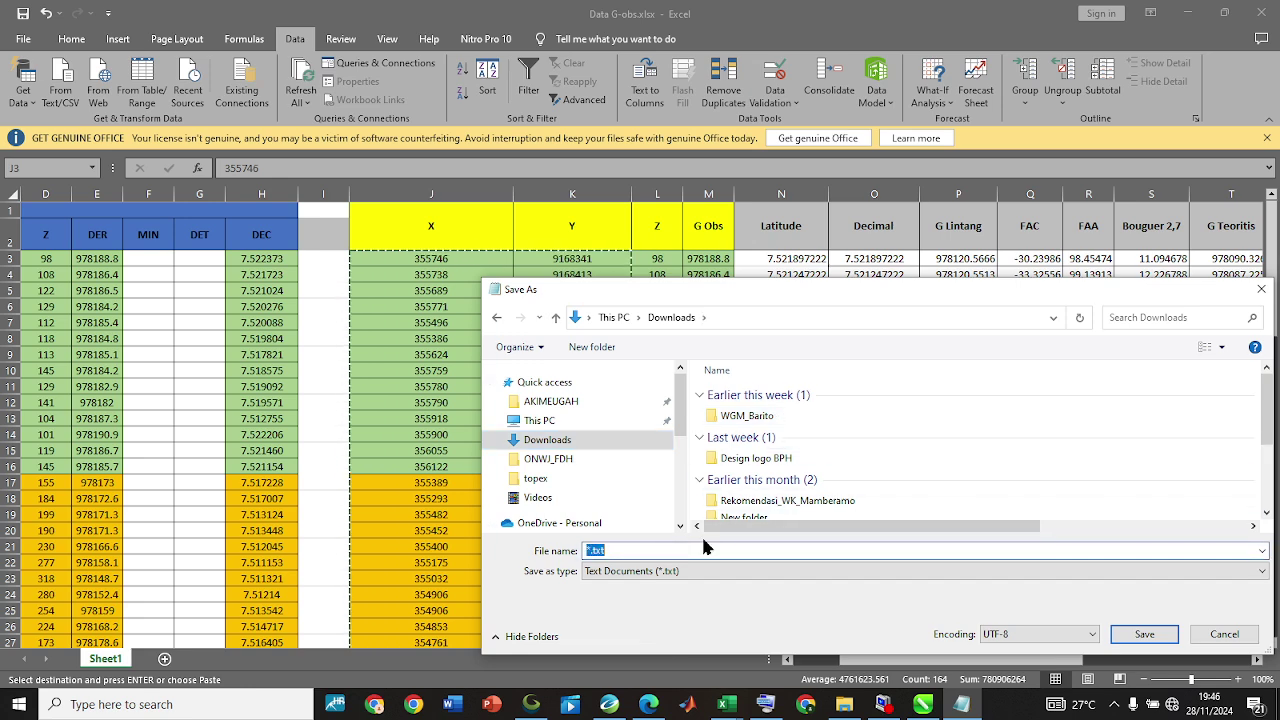
pyautogui.write('Koordinat')
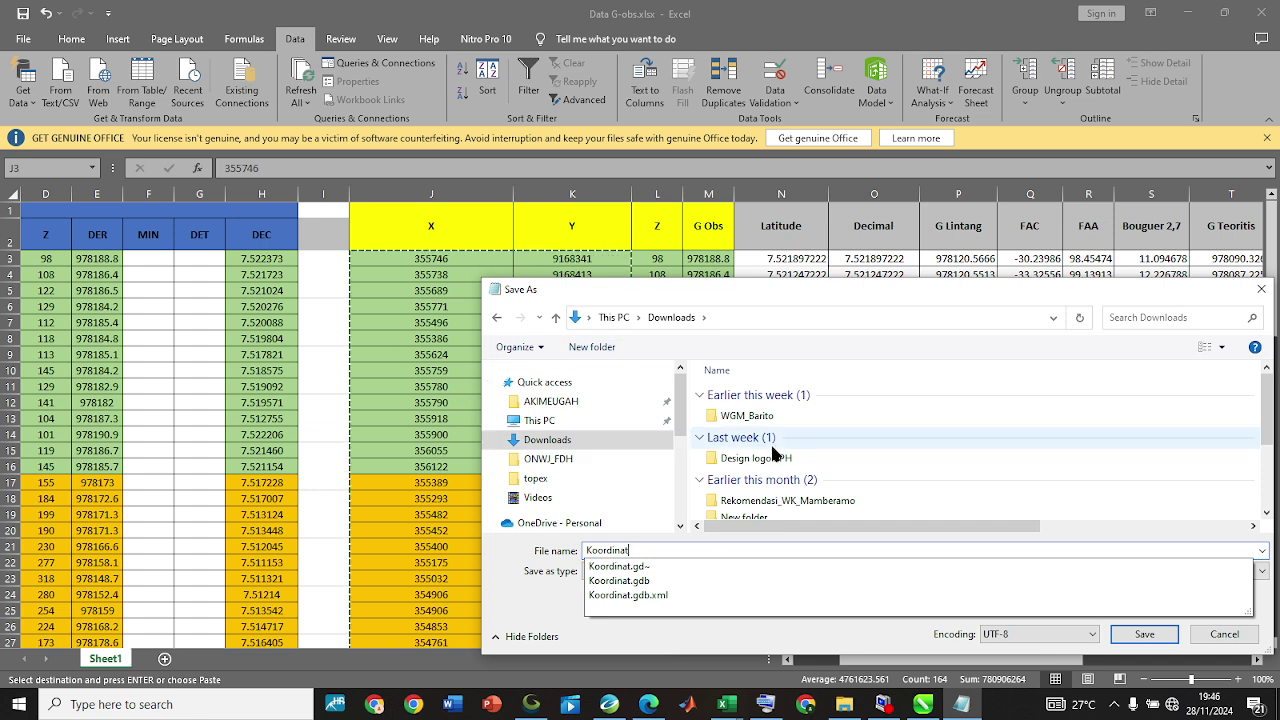
pyautogui.write('_latihan')
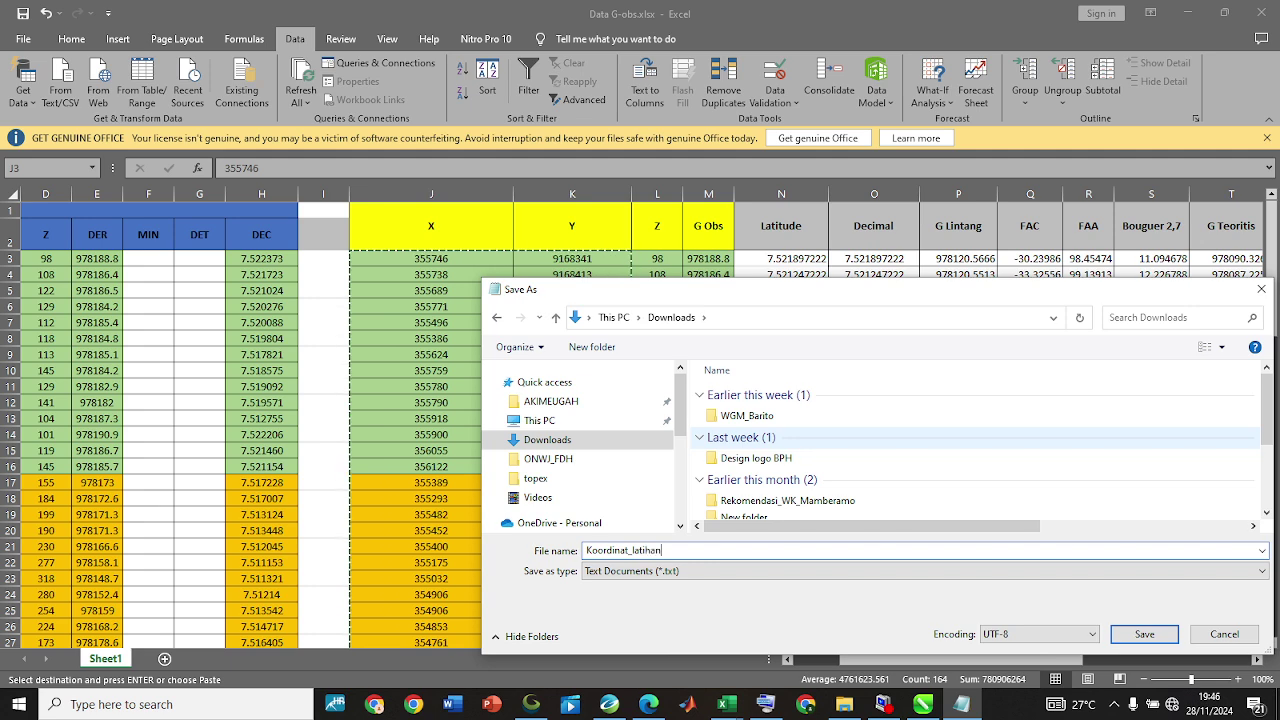
pyautogui.press('Return')
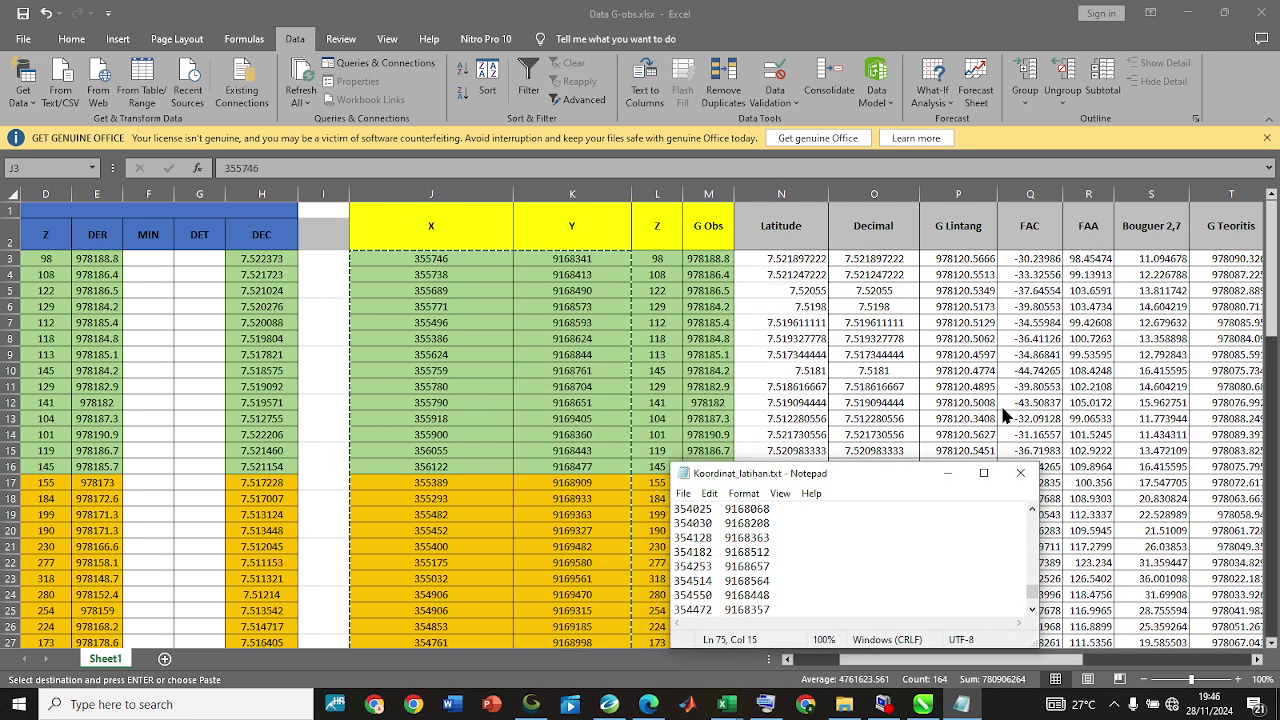
pyautogui.click(1020, 472)
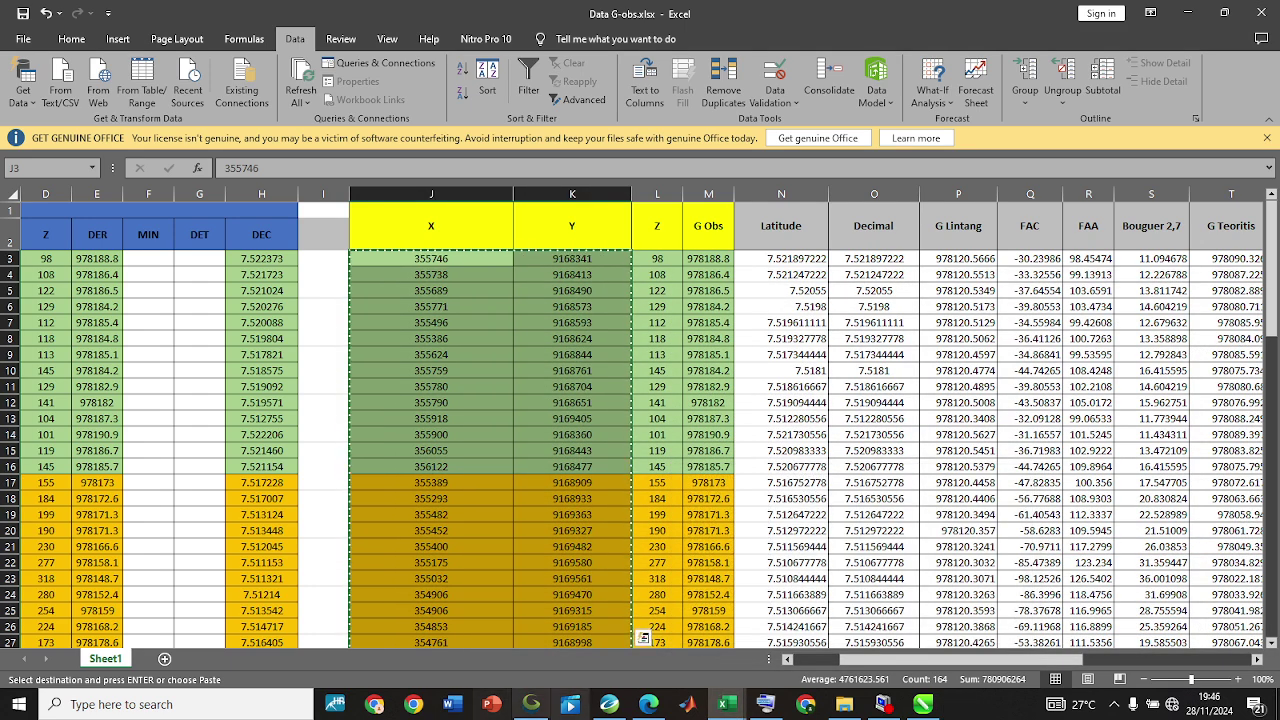
# Switch to Global Mapper and bring up the file selection dialog for opening data files.
pyautogui.click(531, 704)
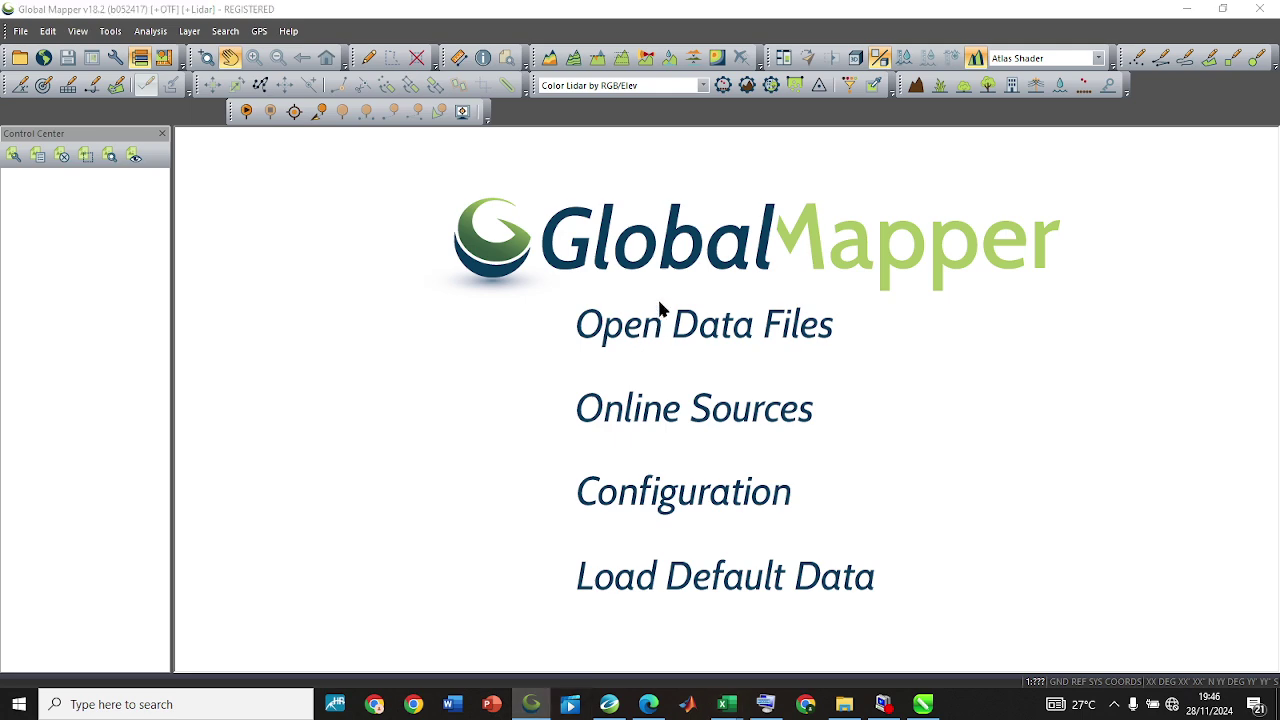
pyautogui.click(662, 322)
pyautogui.scroll(-1, 270, 316)
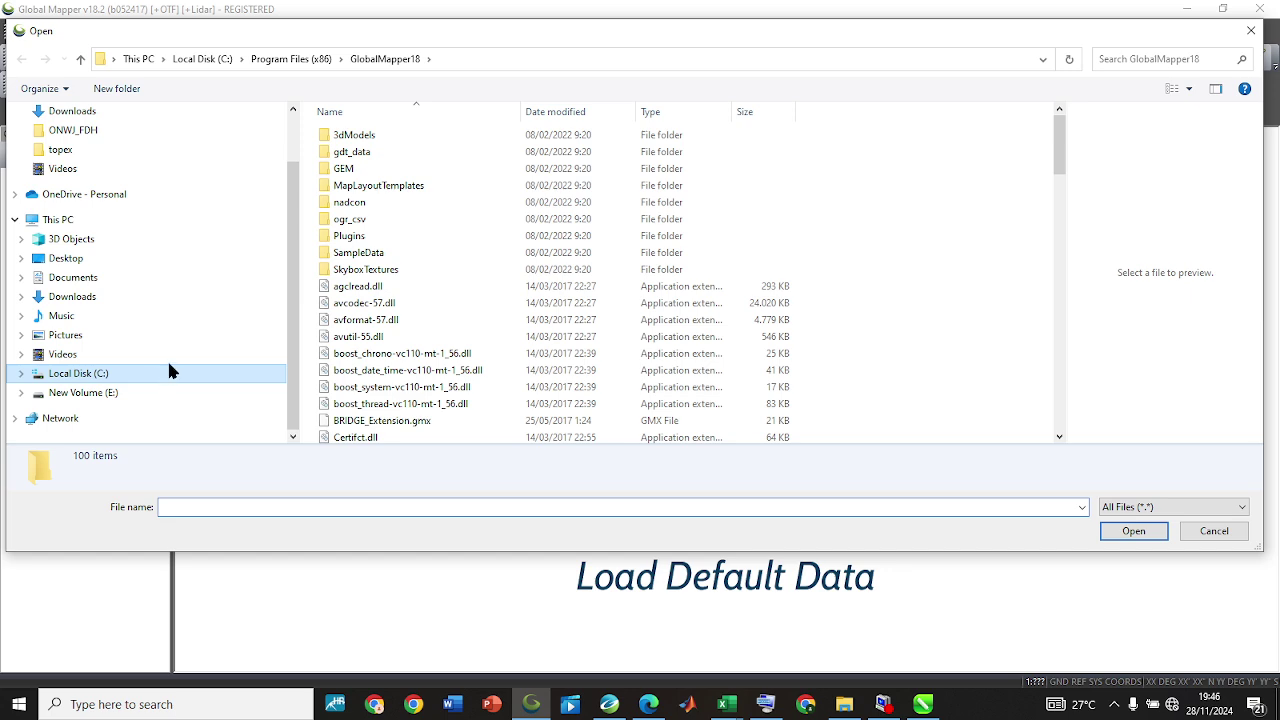
pyautogui.click(145, 392)
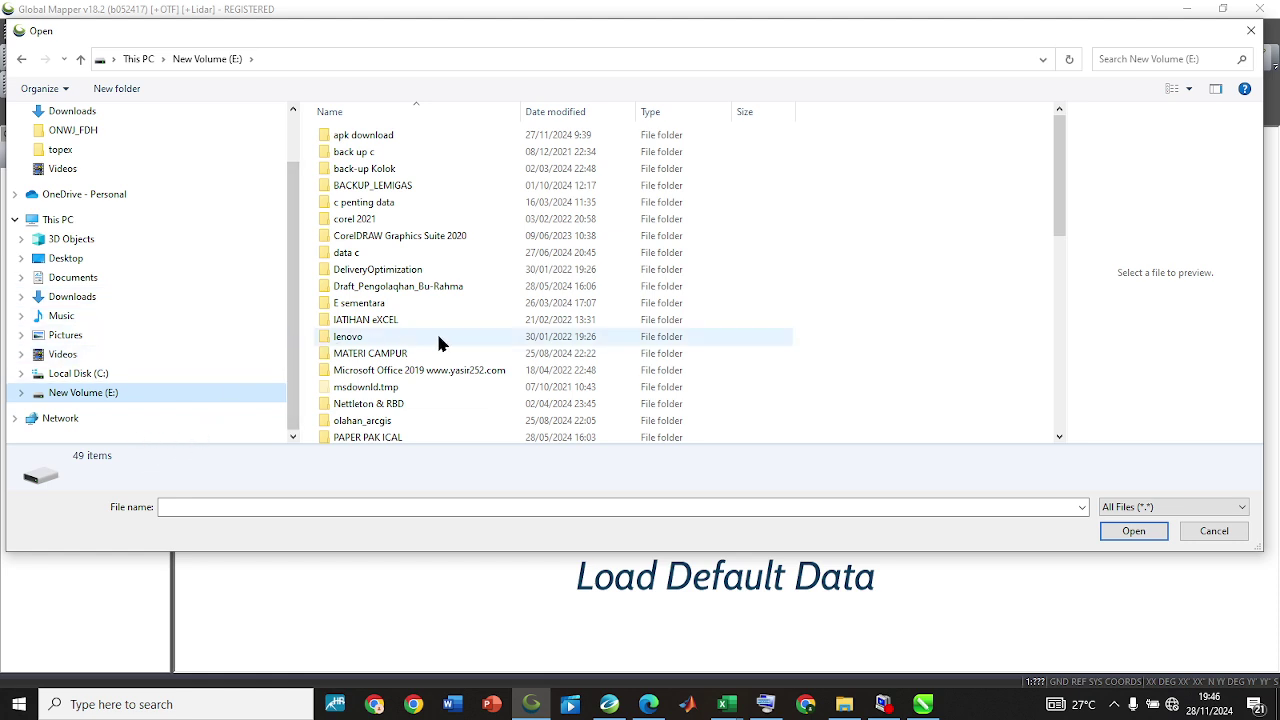
pyautogui.scroll(-1, 440, 340)
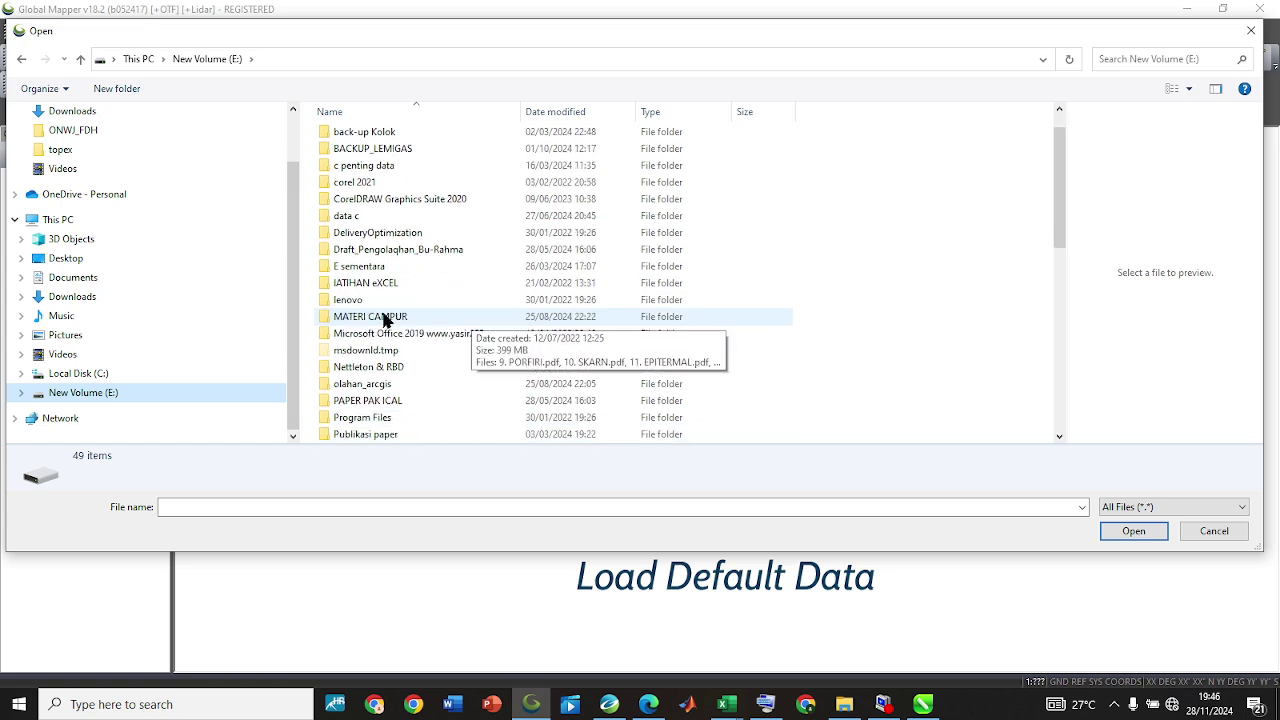
pyautogui.scroll(-3, 392, 318)
pyautogui.scroll(-2, 416, 399)
pyautogui.scroll(5, 415, 396)
pyautogui.scroll(1, 423, 250)
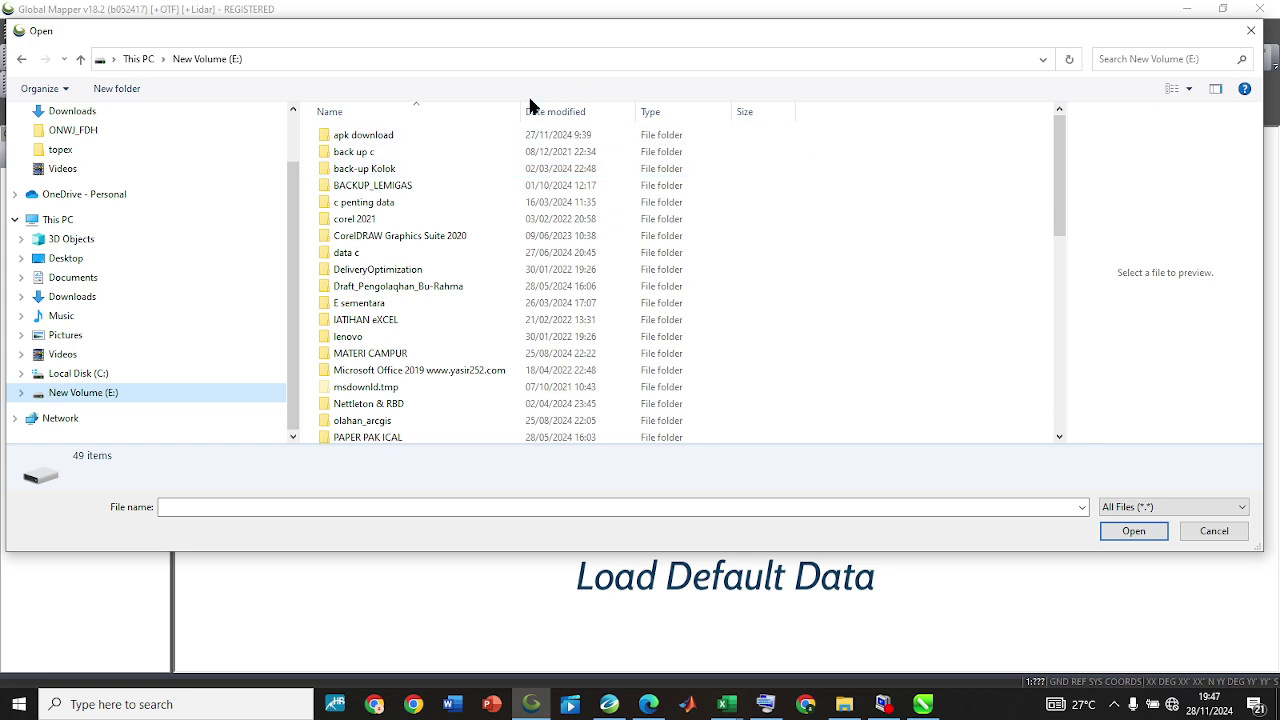
# Browse to the dem data folder on Local Disk (F:).
pyautogui.click(72, 224)
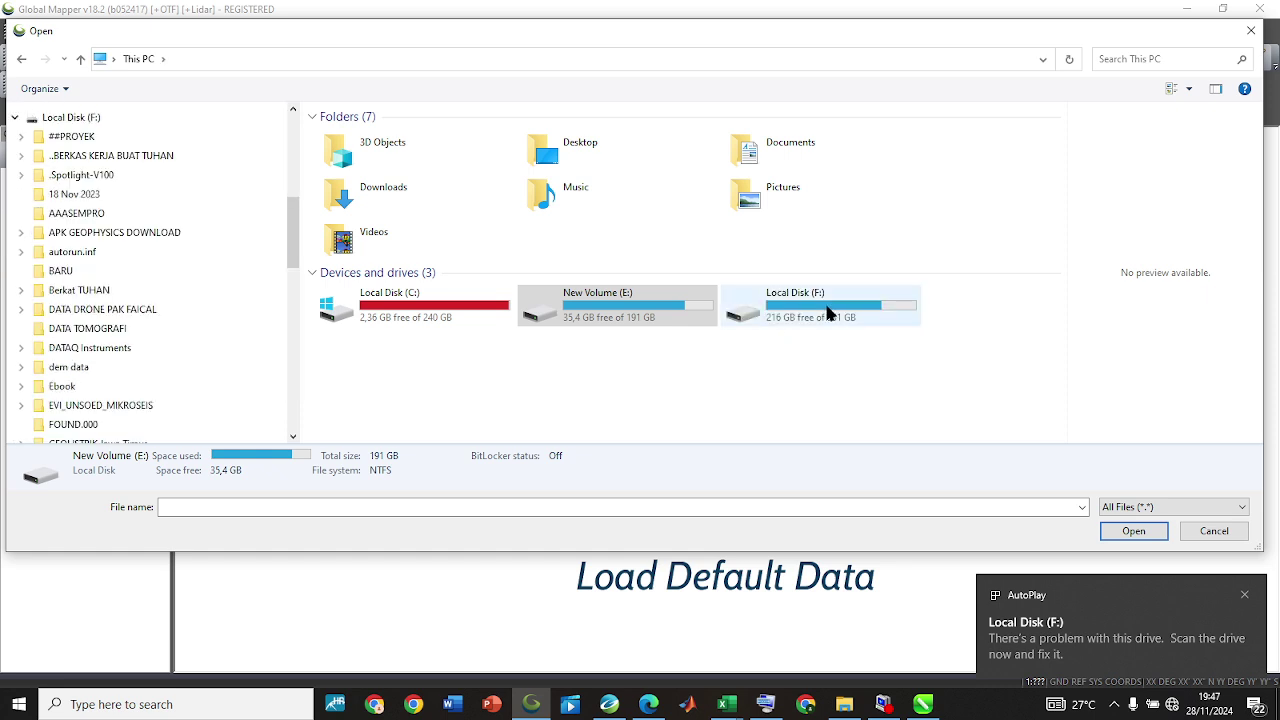
pyautogui.doubleClick(828, 313)
pyautogui.scroll(-2, 486, 306)
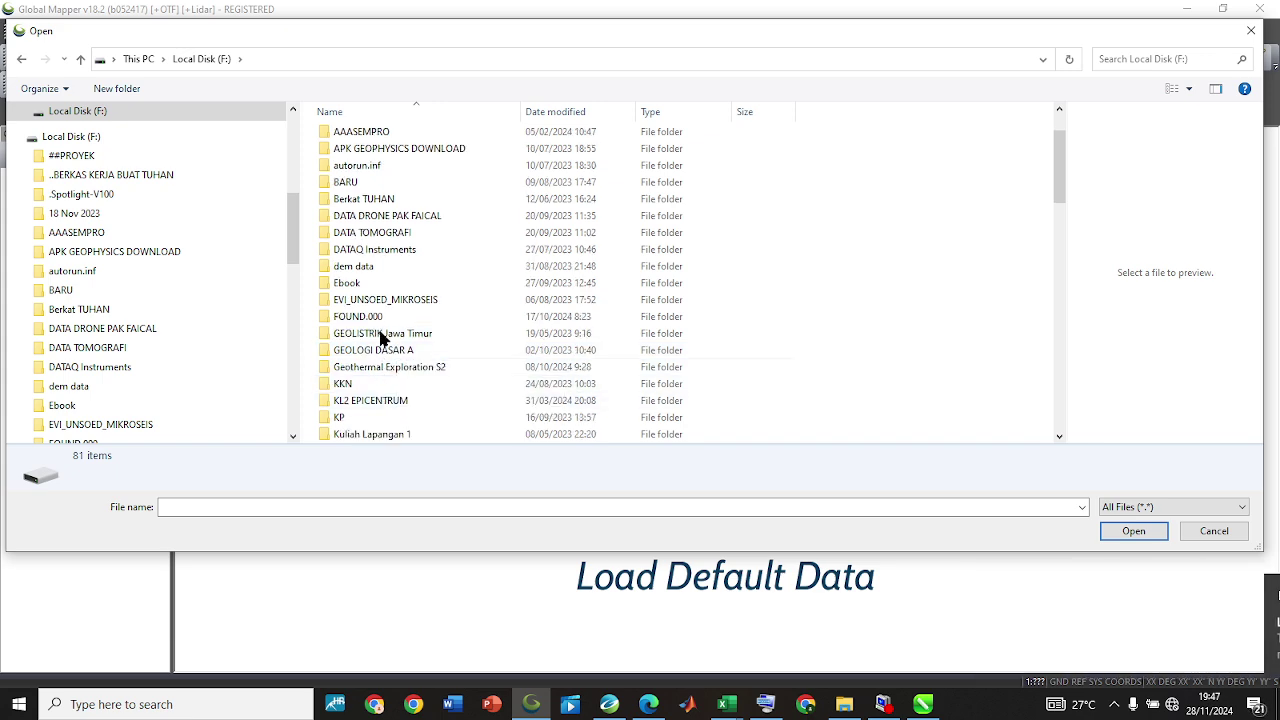
pyautogui.doubleClick(393, 264)
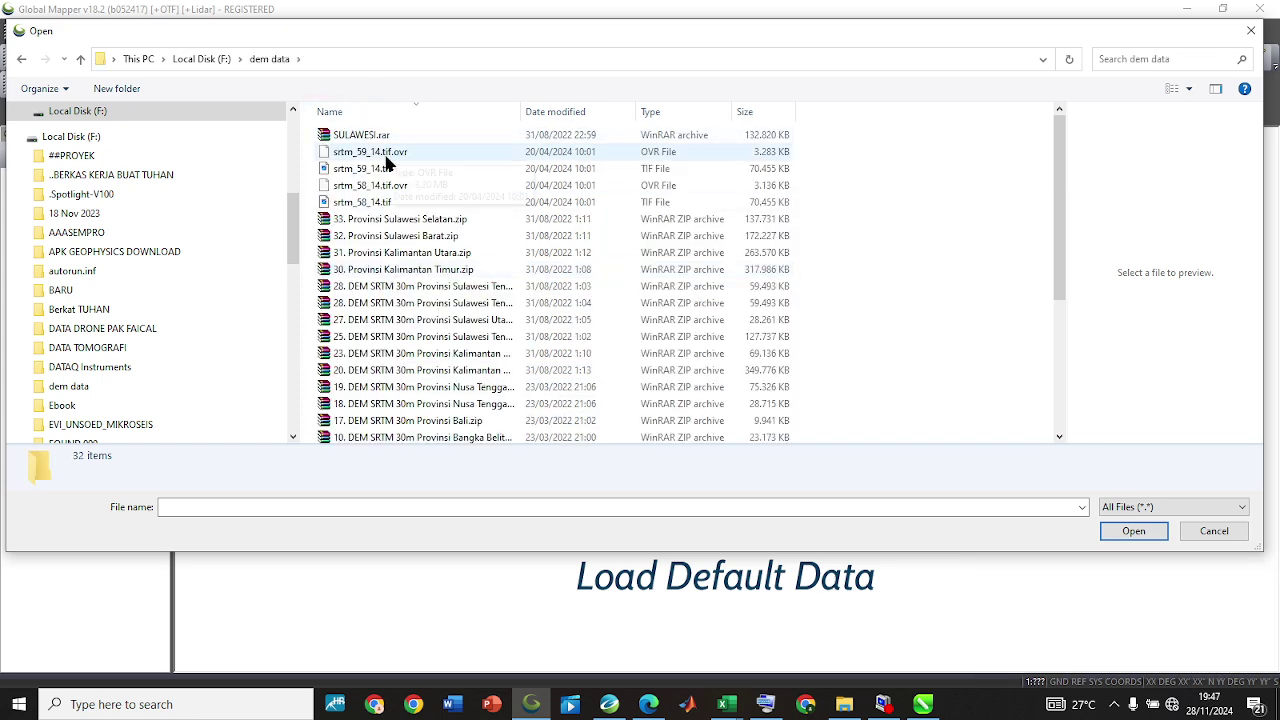
# Copy the files srtm_59_14.tif, srtm_58_14.tif.ovr and srtm_58_14.tif from the dem data folder.
pyautogui.click(382, 169)
pyautogui.click(380, 203)
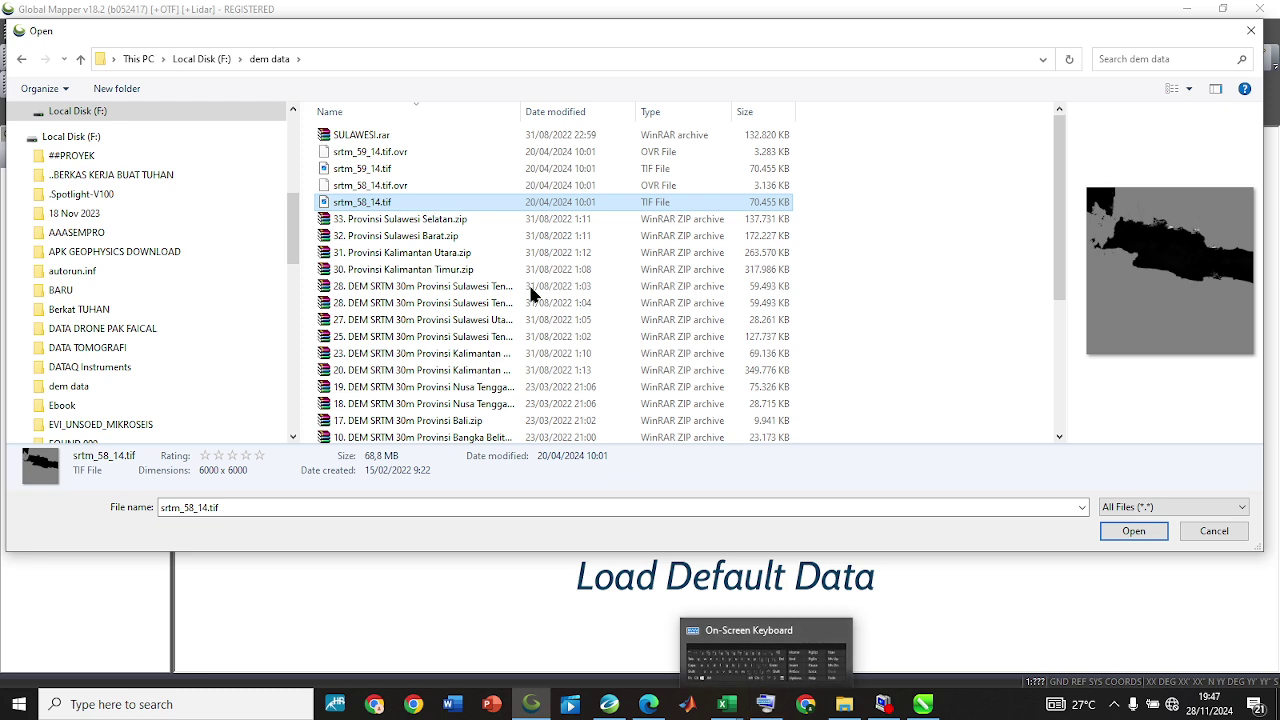
pyautogui.moveTo(830, 194); pyautogui.dragTo(680, 170)
pyautogui.rightClick(681, 174)
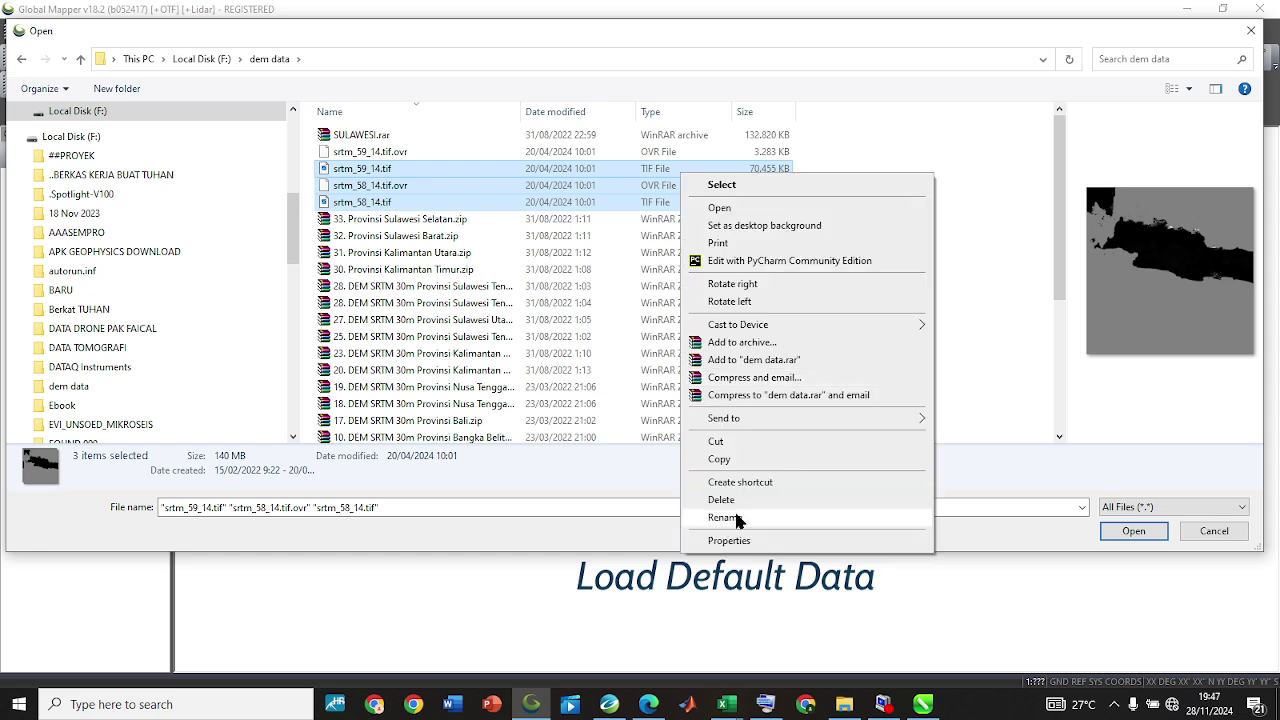
pyautogui.click(729, 459)
# Paste the copied SRTM files into the Downloads folder.
pyautogui.scroll(2, 80, 228)
pyautogui.scroll(3, 82, 217)
pyautogui.click(90, 151)
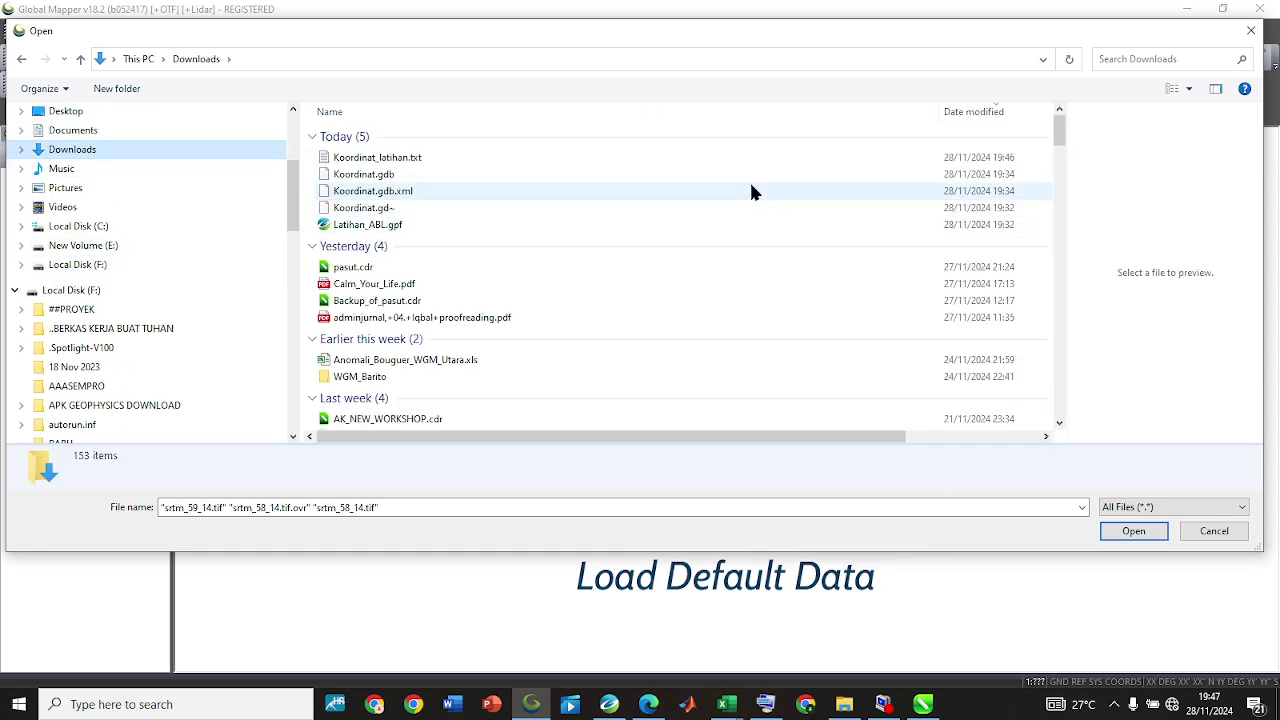
pyautogui.rightClick(745, 212)
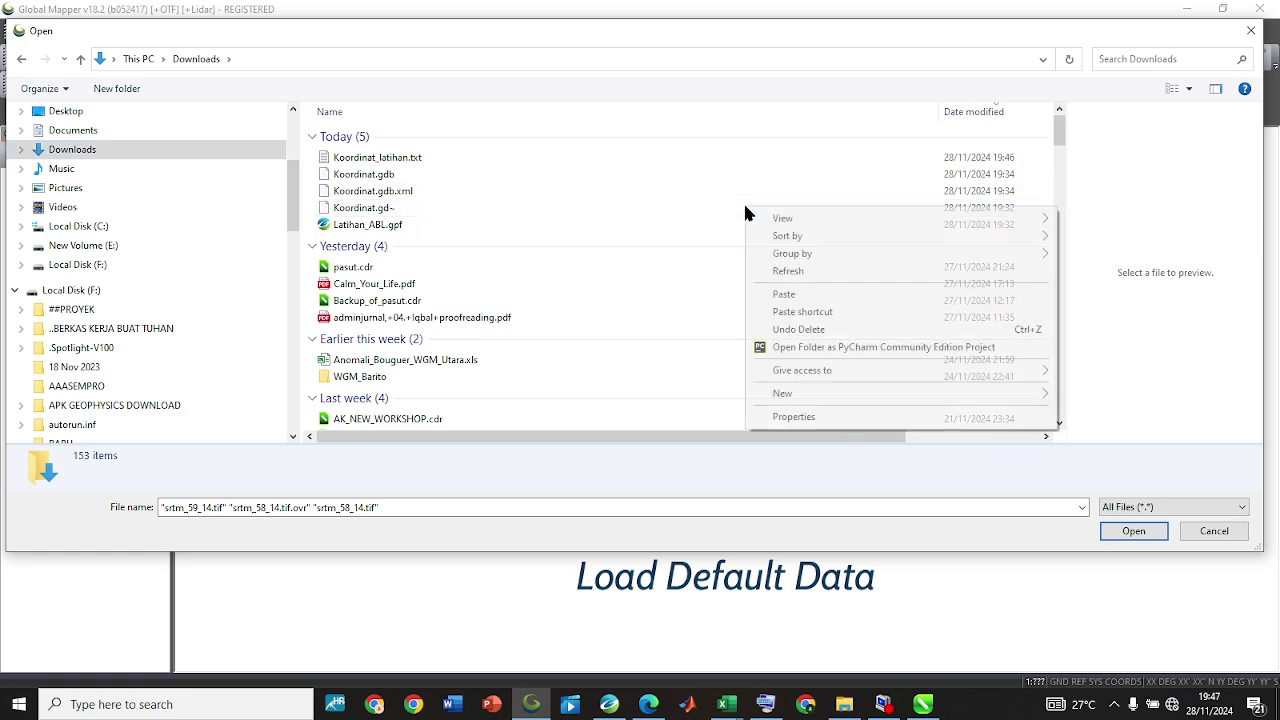
pyautogui.click(788, 294)
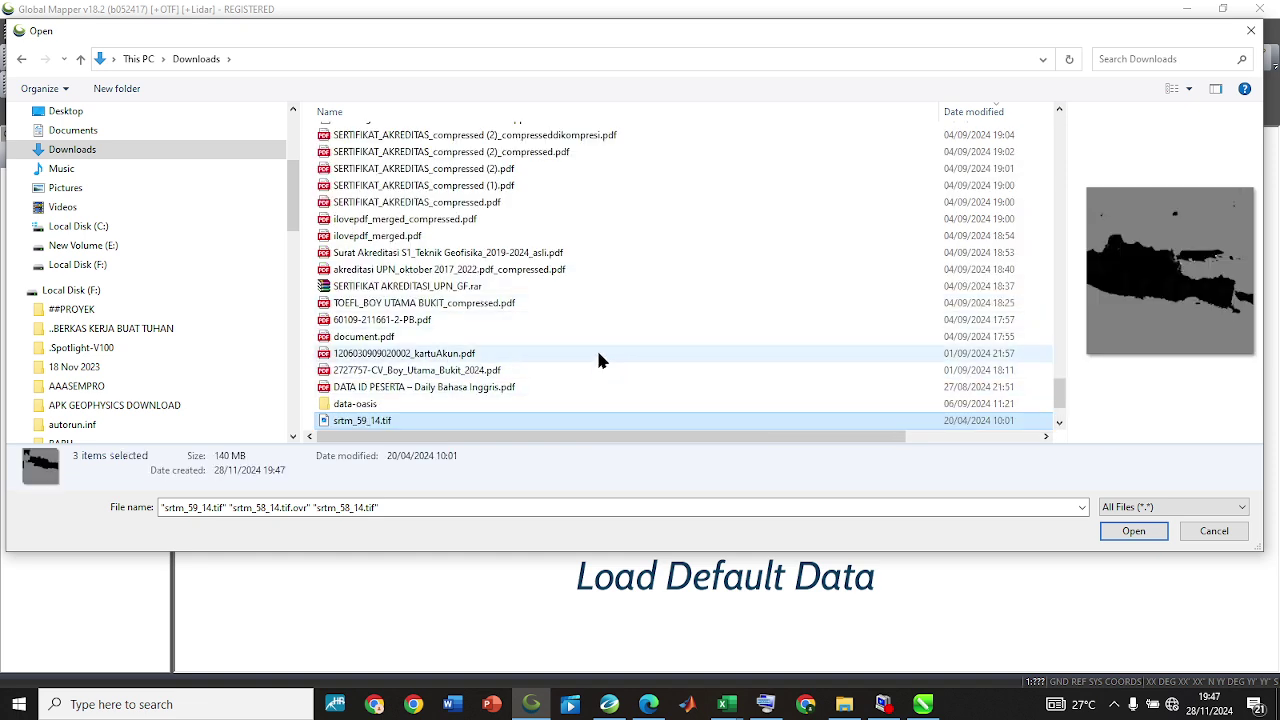
# Load srtm_59_14.tif and srtm_58_14.tif from the Downloads folder into the workspace.
pyautogui.click(581, 384)
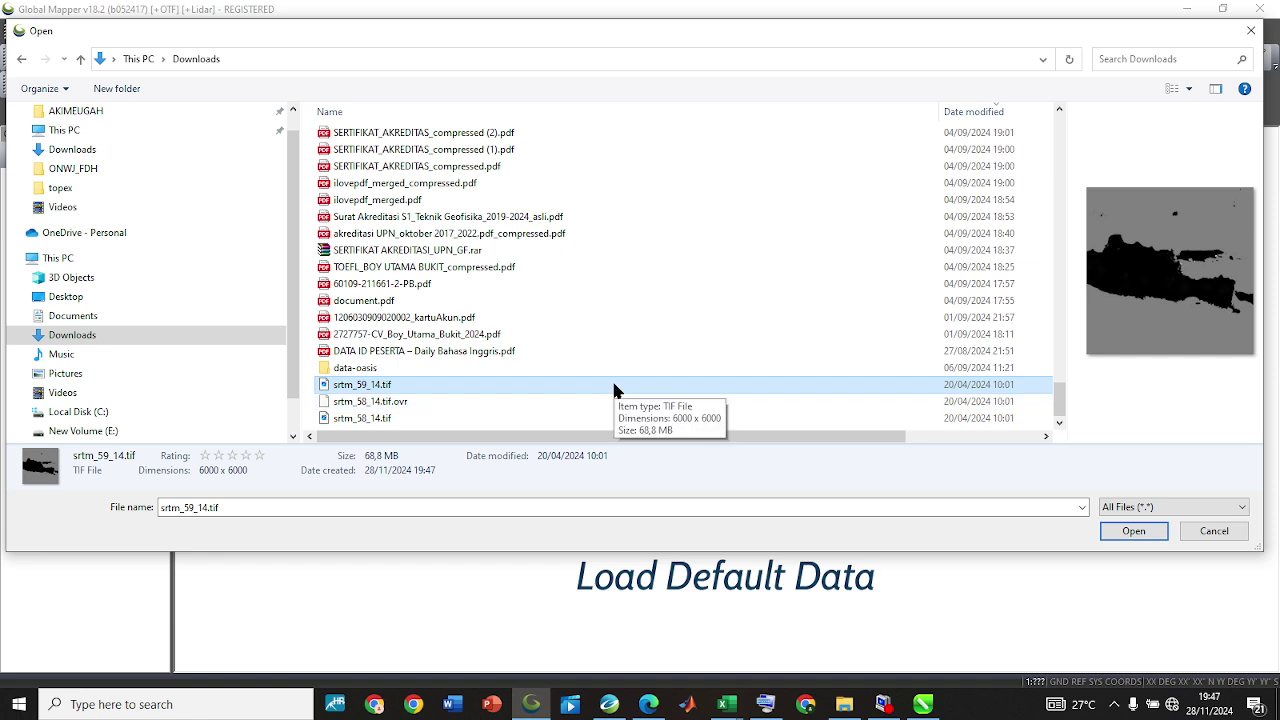
pyautogui.keyDown('ctrl'); pyautogui.click(395, 421); pyautogui.keyUp('ctrl')
pyautogui.click(1112, 530)
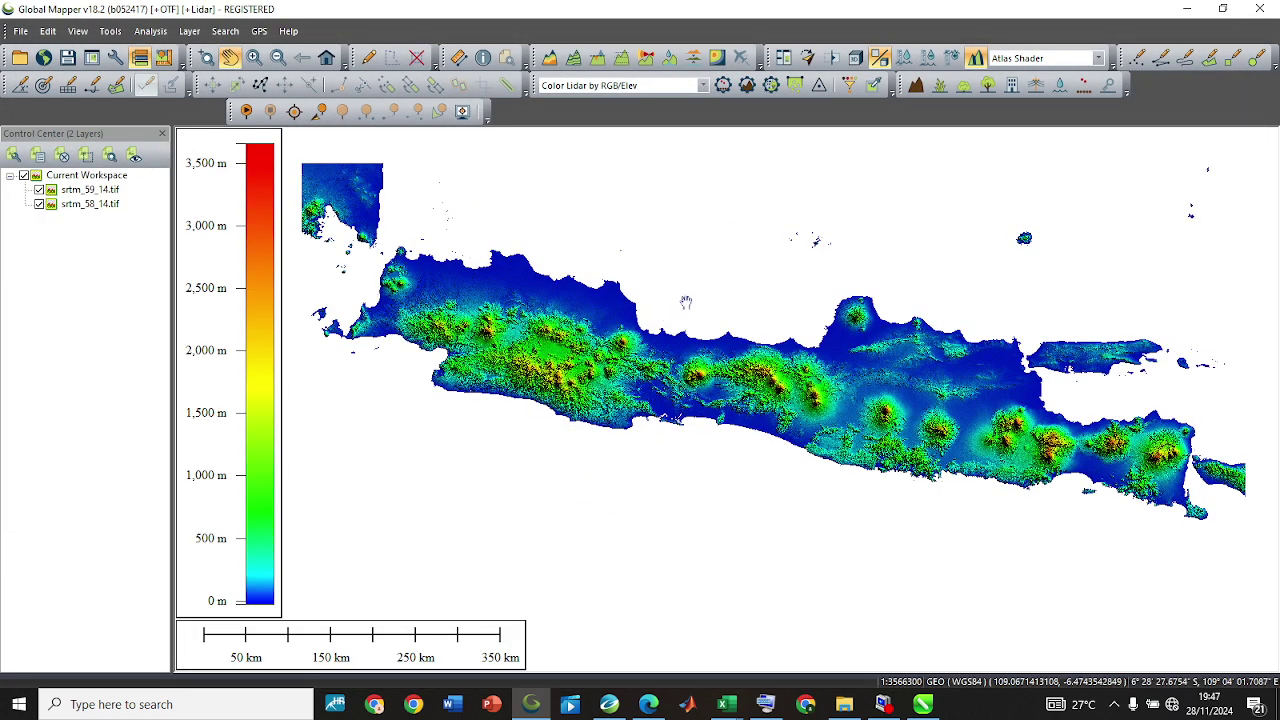
pyautogui.scroll(-3, 779, 345)
pyautogui.scroll(2, 779, 345)
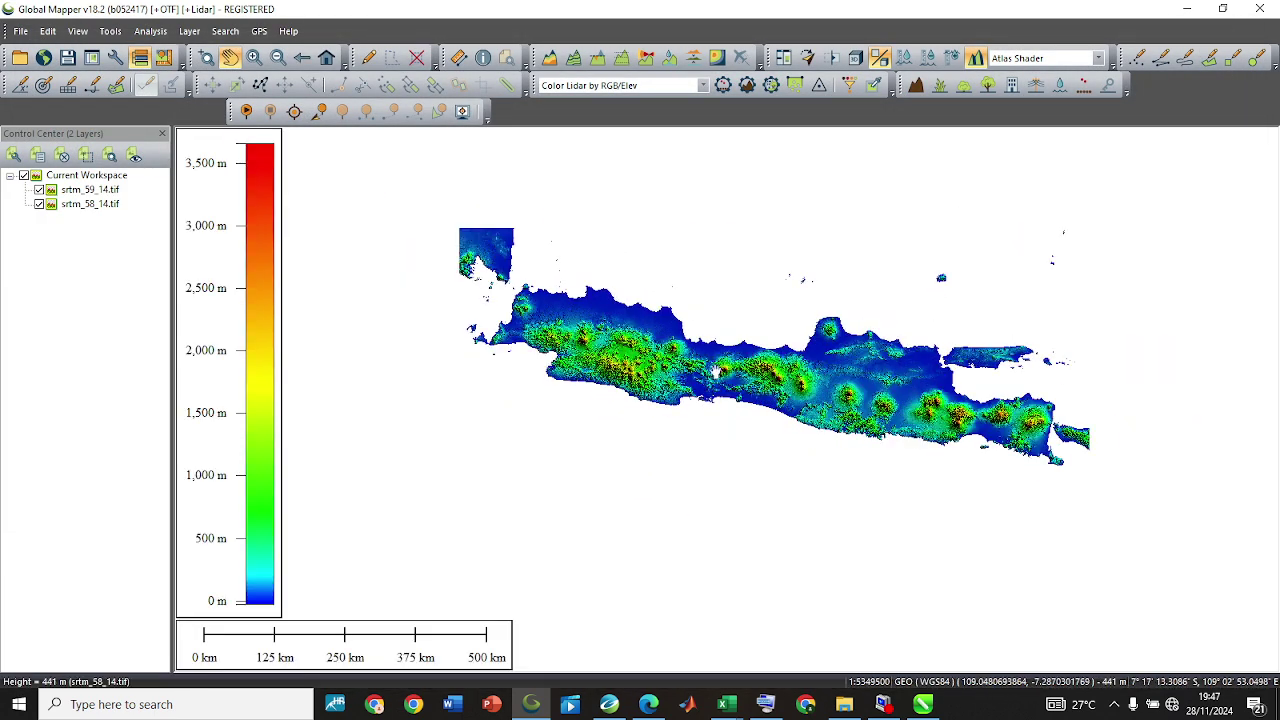
pyautogui.scroll(2, 779, 345)
pyautogui.scroll(-1, 766, 354)
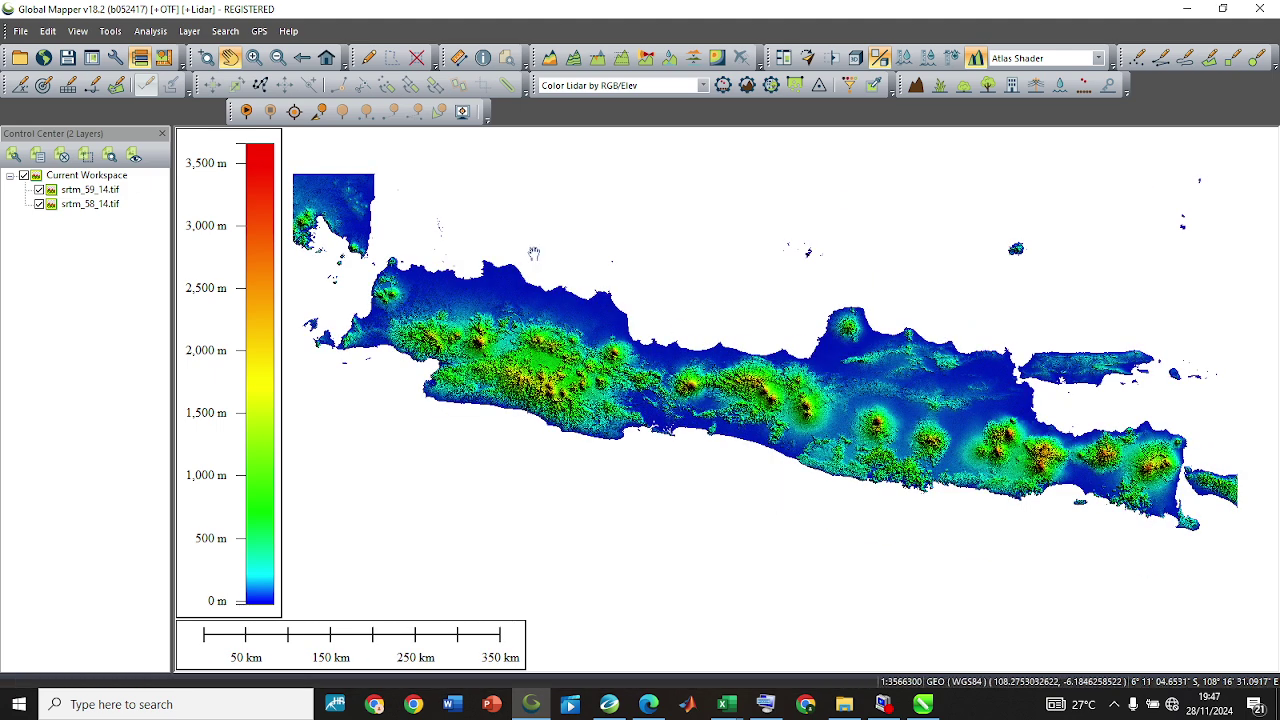
# Import Koordinat_latihan.txt as a generic text file with point-only features, using UTM zone -49 (Southern Hemisphere), WGS84 and metres.
pyautogui.click(20, 31)
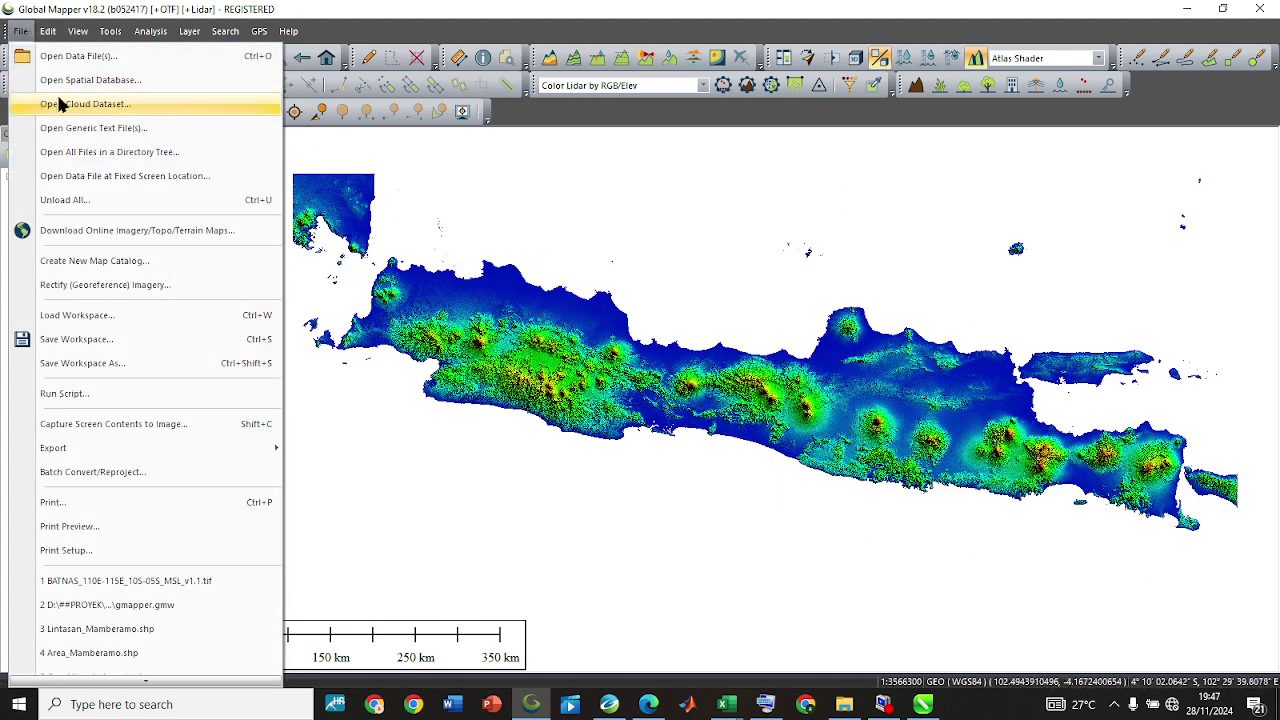
pyautogui.click(78, 130)
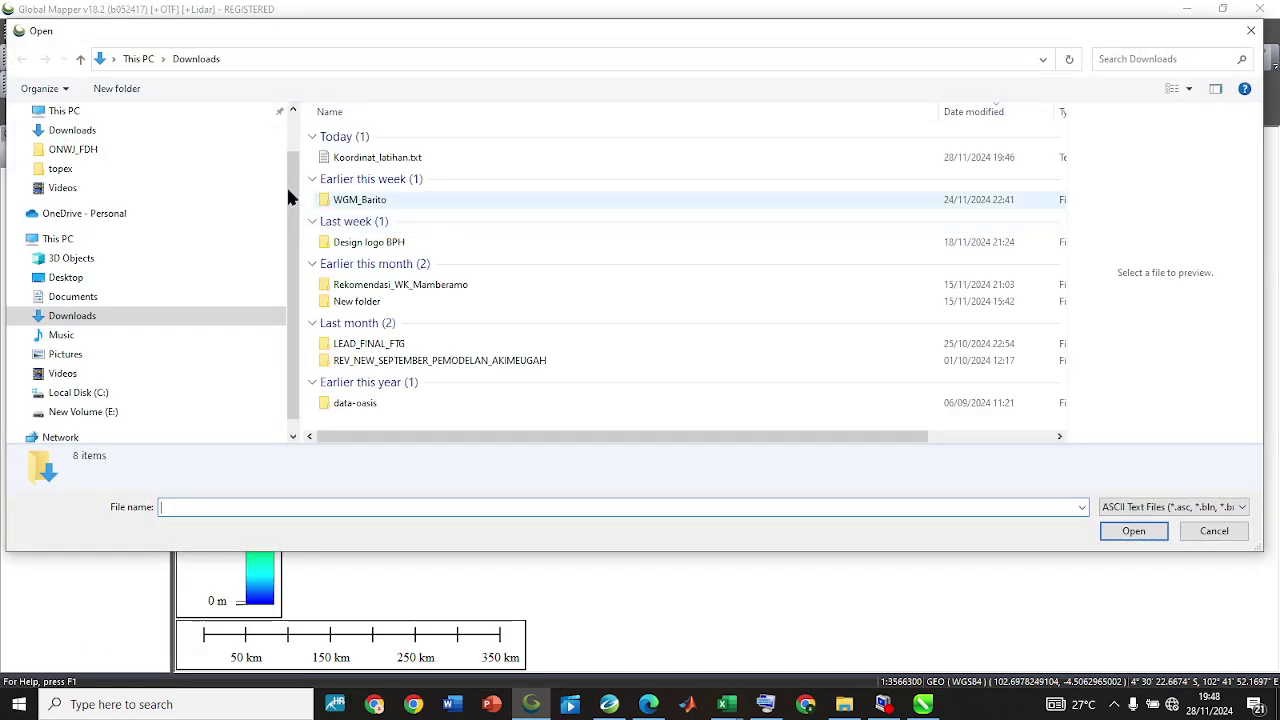
pyautogui.click(352, 163)
pyautogui.click(1140, 528)
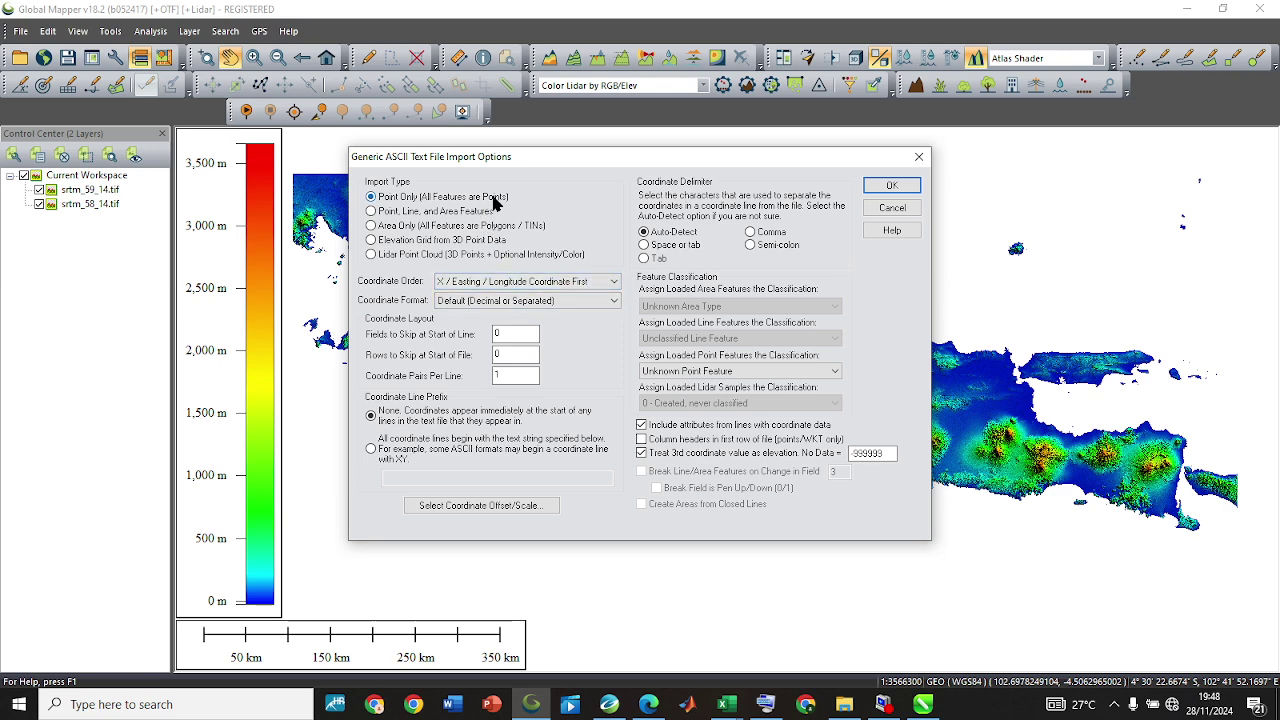
pyautogui.click(895, 183)
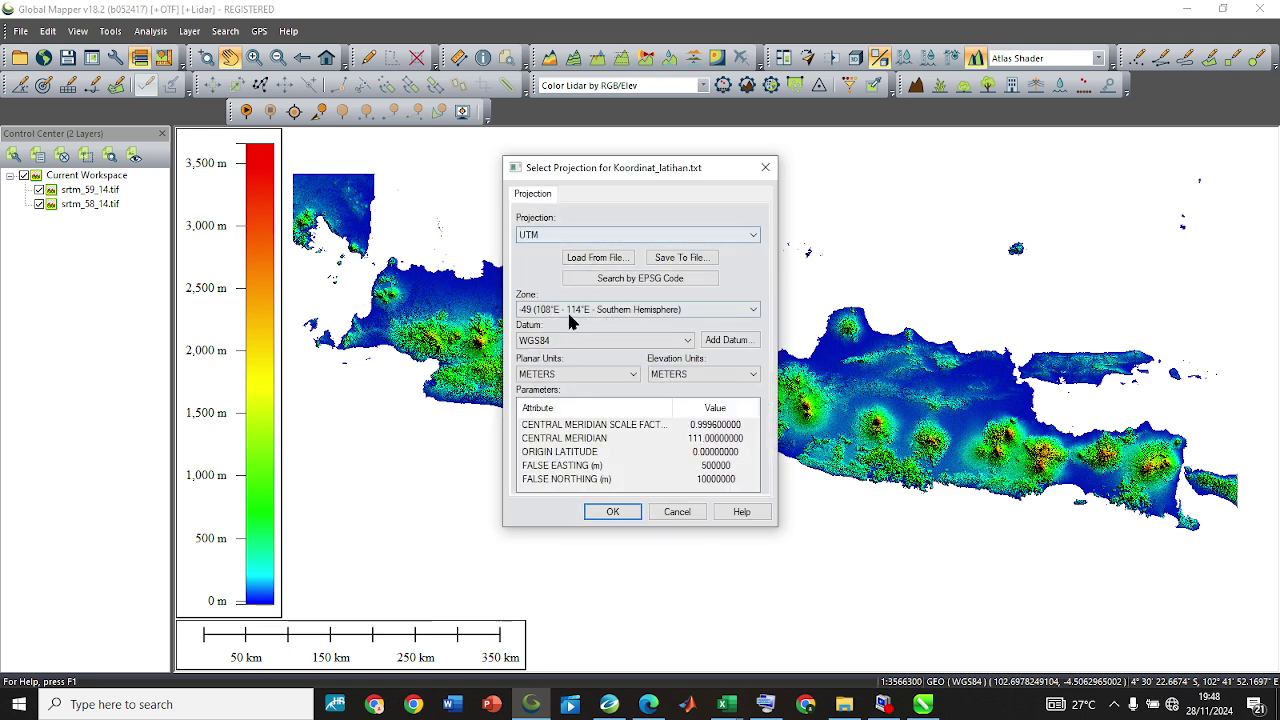
pyautogui.click(605, 511)
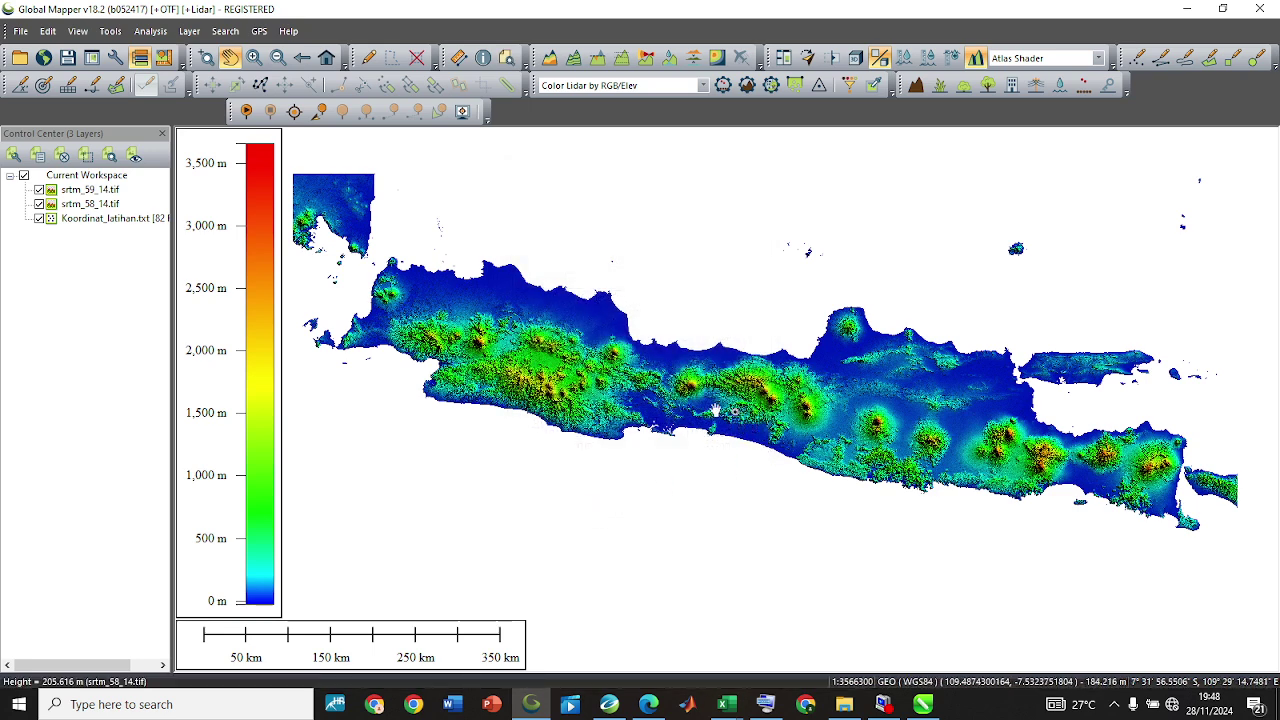
# Zoom to the Koordinat_latihan.txt layer and examine the station points against the surrounding terrain.
pyautogui.click(103, 220)
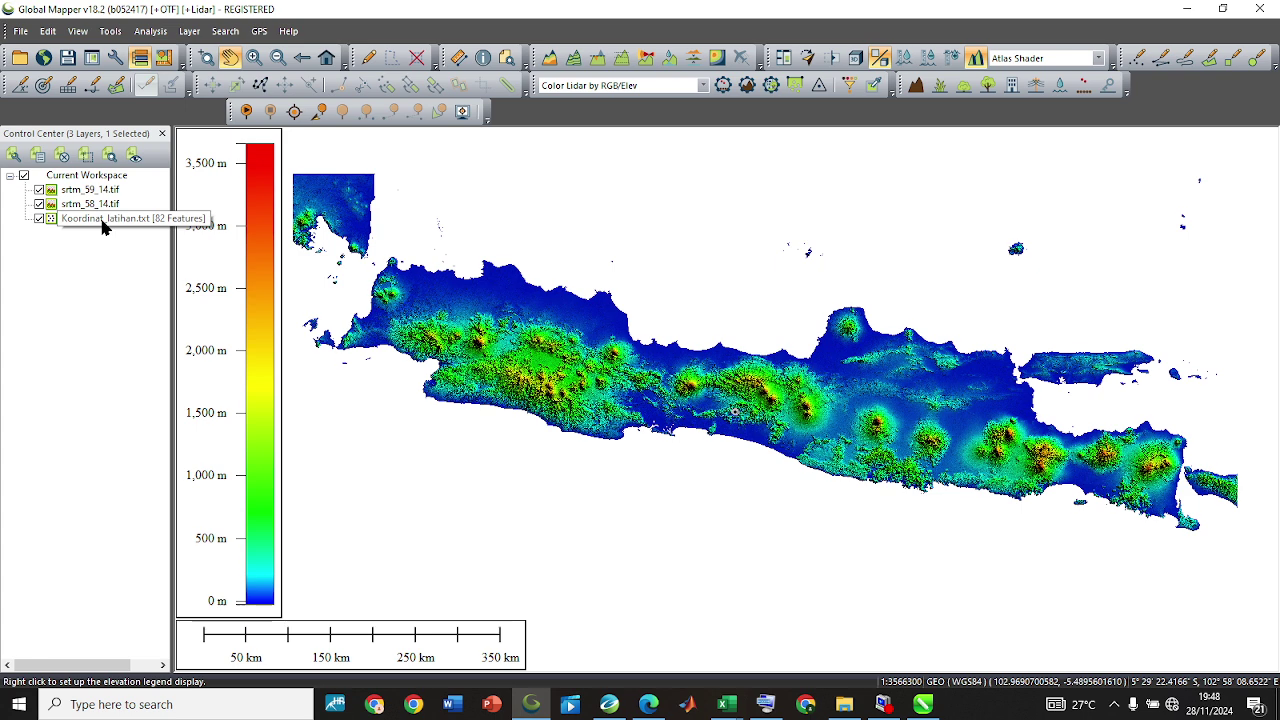
pyautogui.rightClick(103, 226)
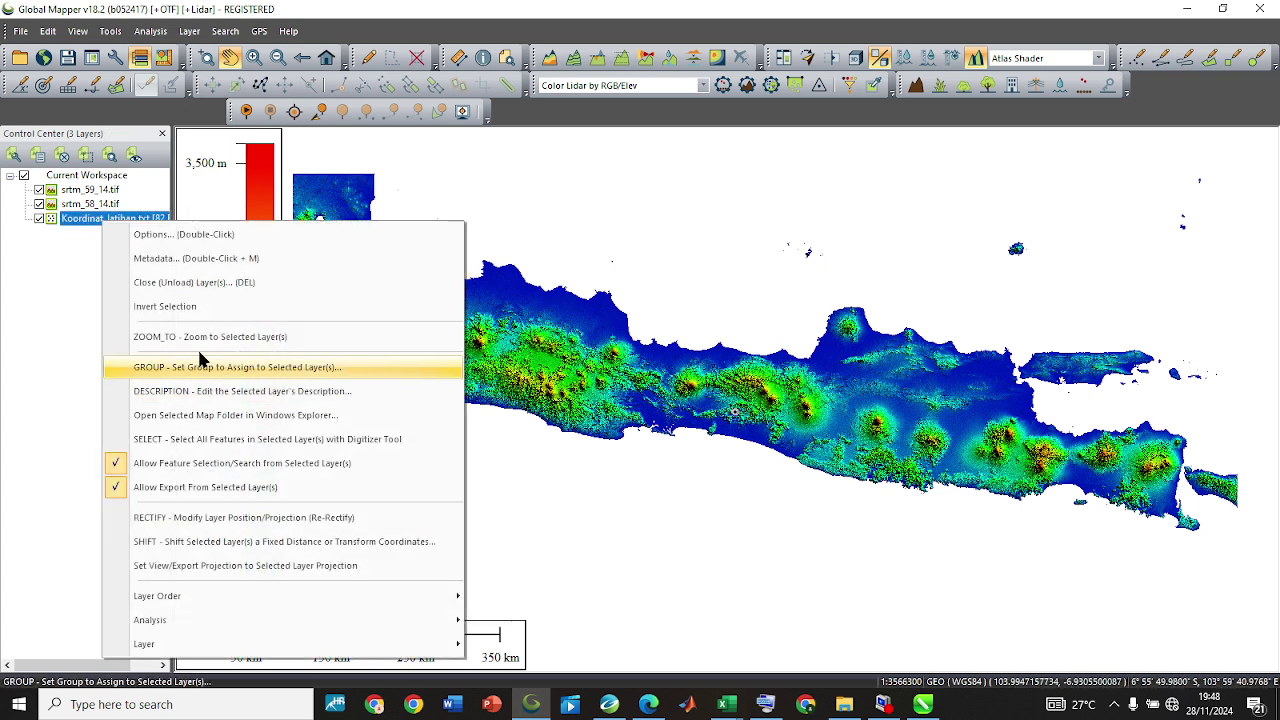
pyautogui.click(208, 337)
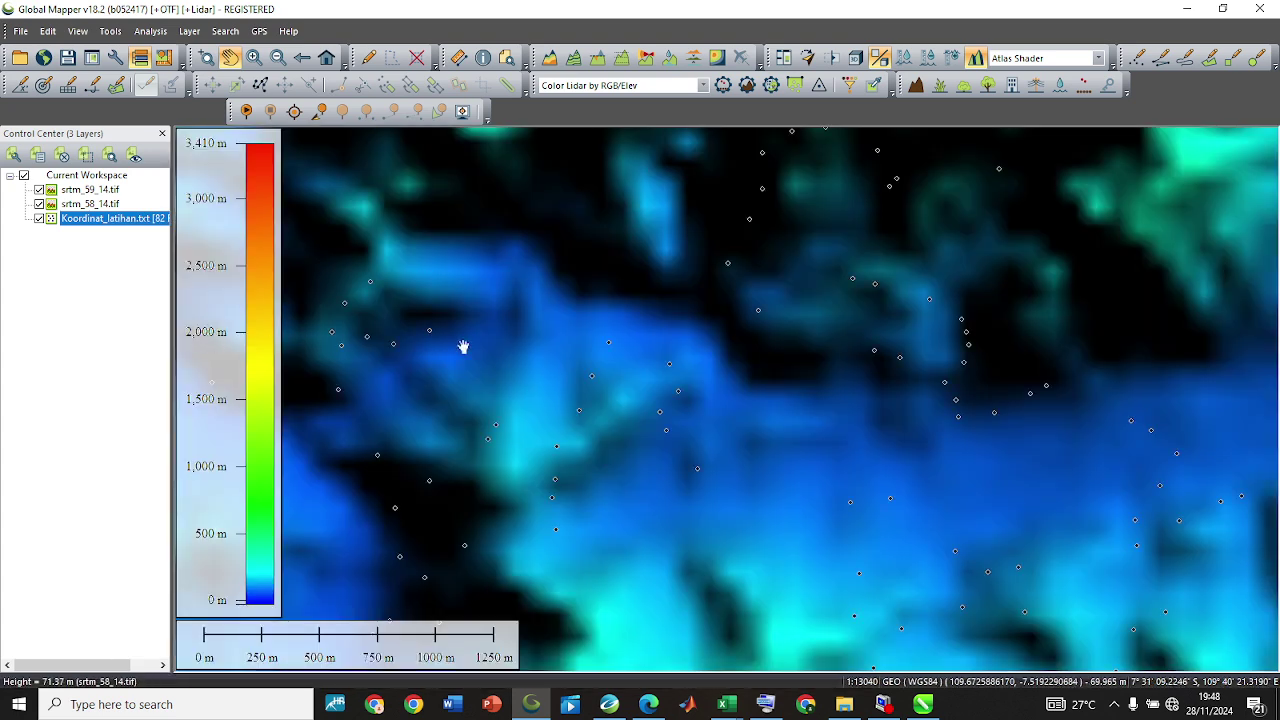
pyautogui.scroll(-3, 651, 371)
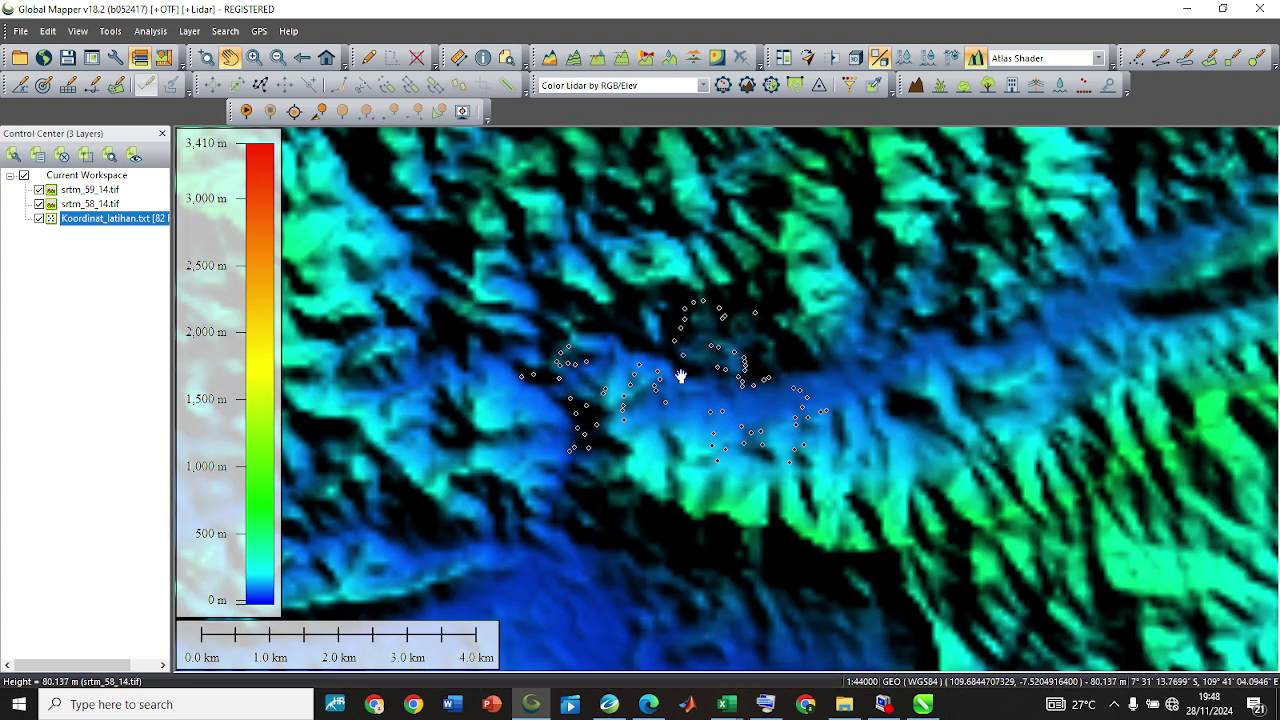
pyautogui.scroll(-2, 684, 370)
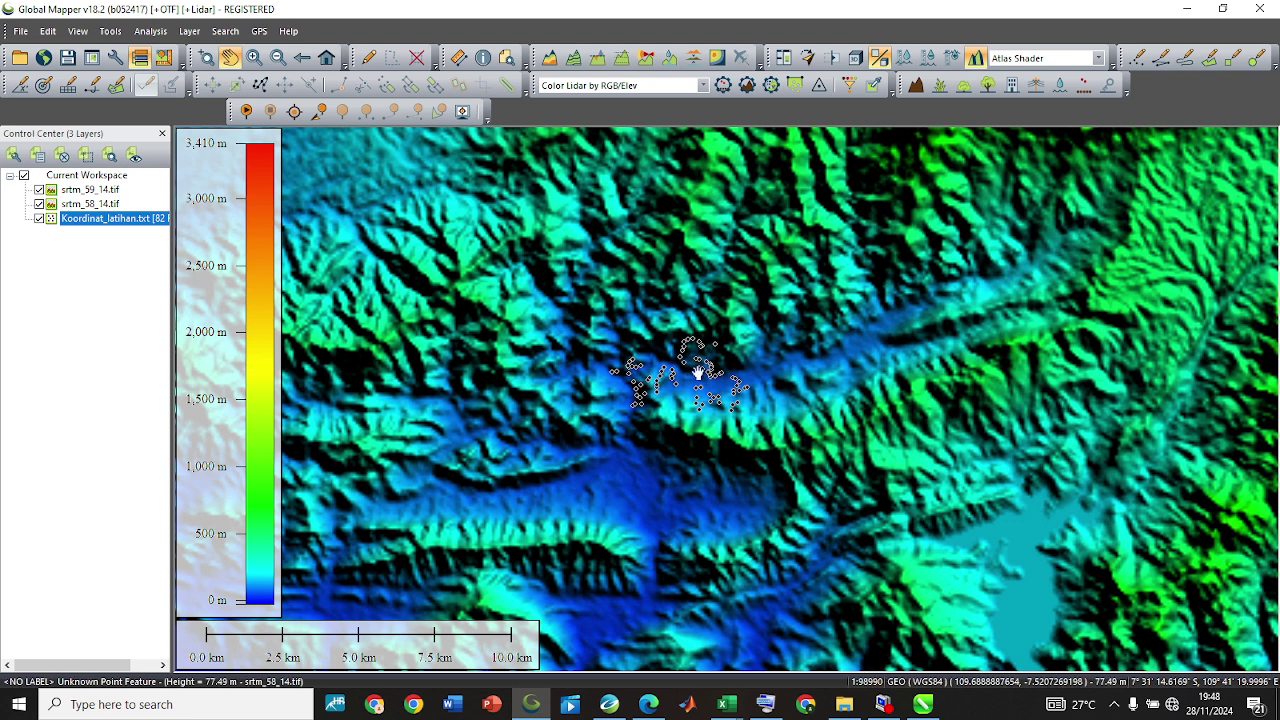
pyautogui.moveTo(697, 373)
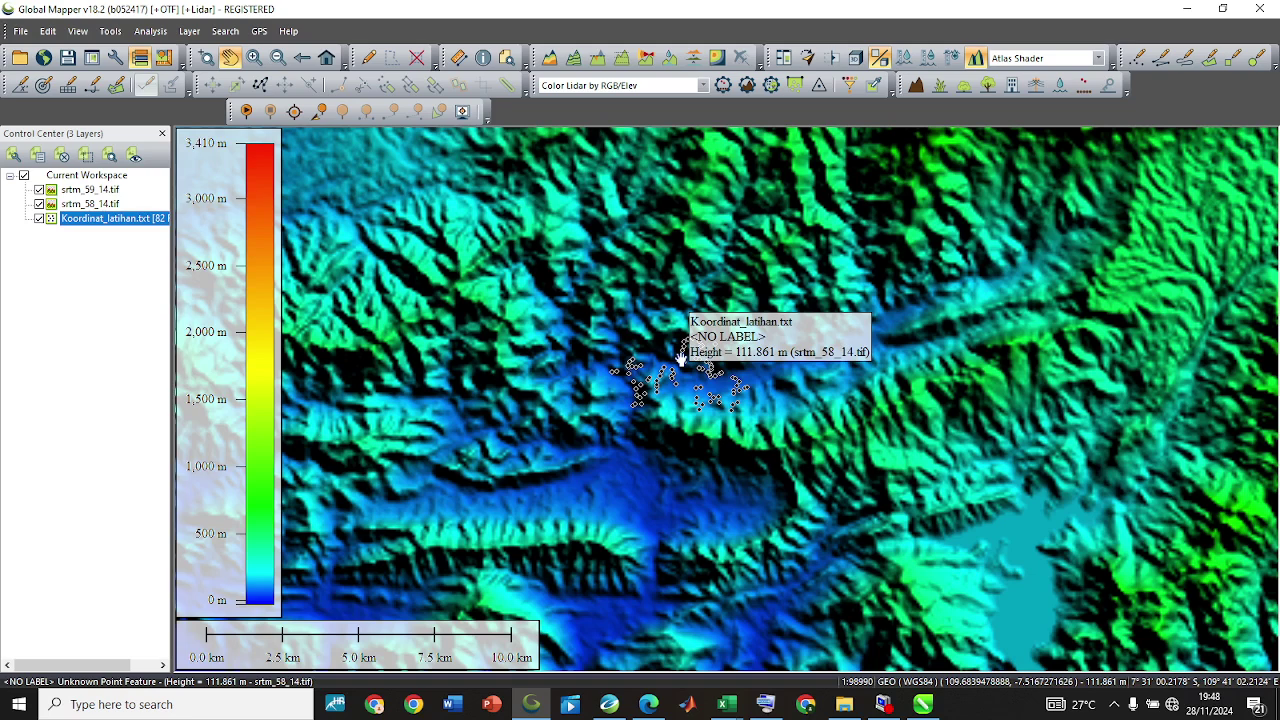
pyautogui.scroll(2, 681, 358)
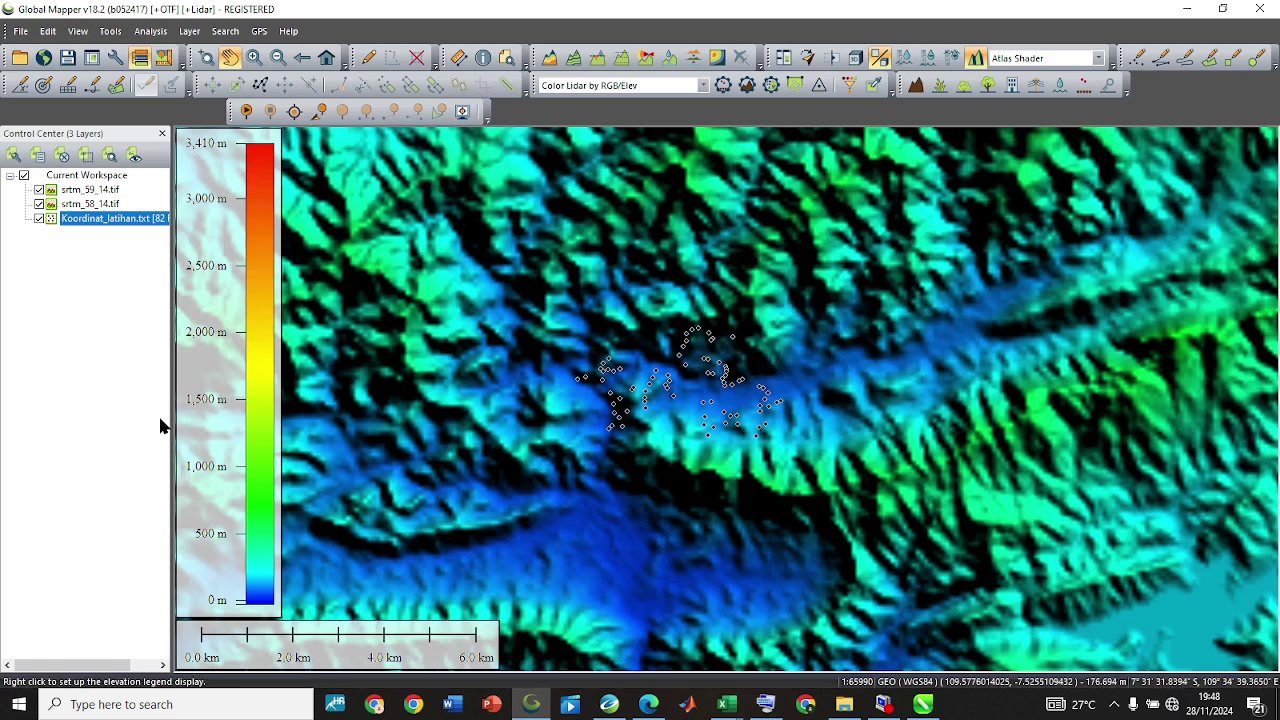
# Set the workspace projection to UTM zone -49 (Southern Hemisphere) with WGS84 datum and planar units in metres.
pyautogui.click(116, 60)
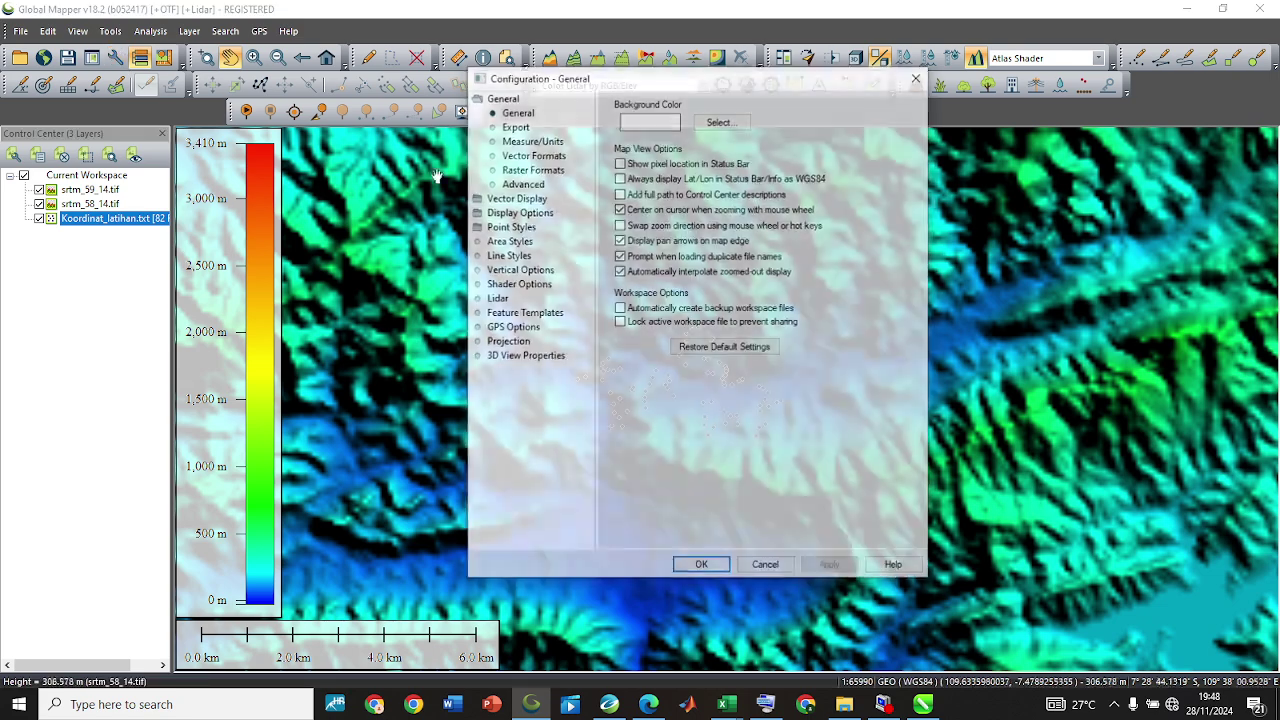
pyautogui.click(510, 342)
pyautogui.click(692, 120)
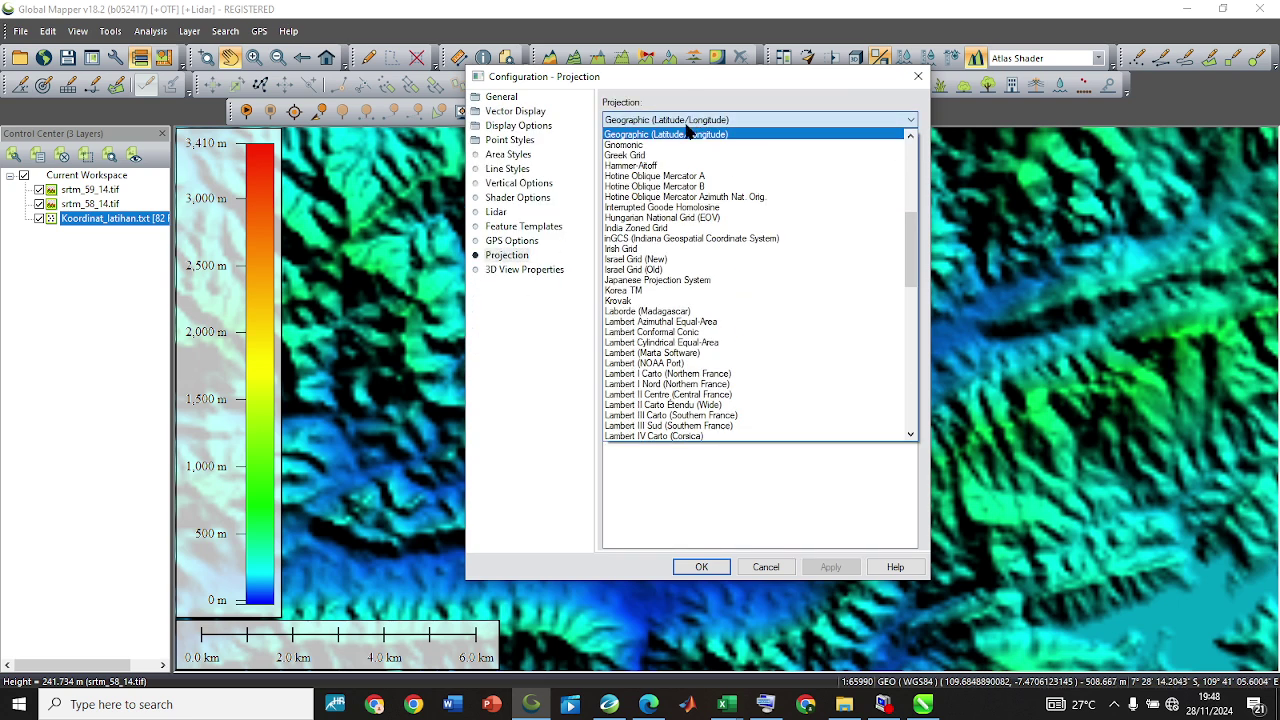
pyautogui.press('u')
pyautogui.click(655, 368)
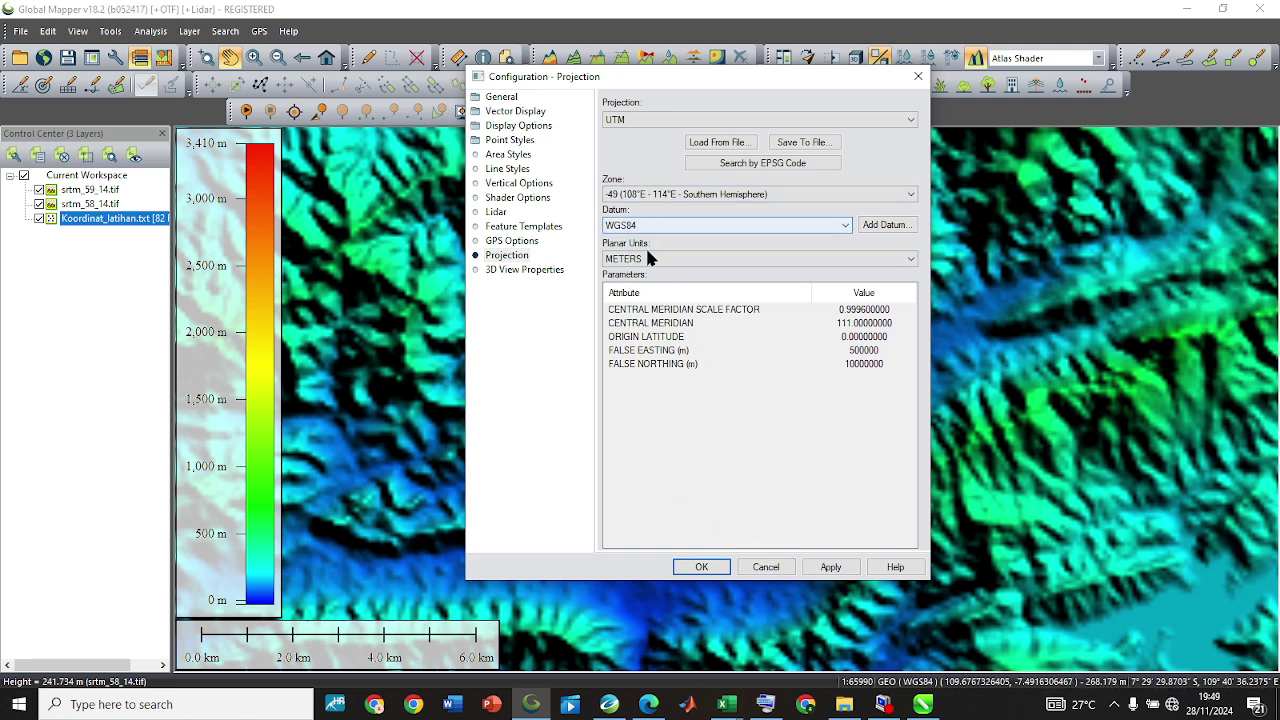
pyautogui.click(703, 568)
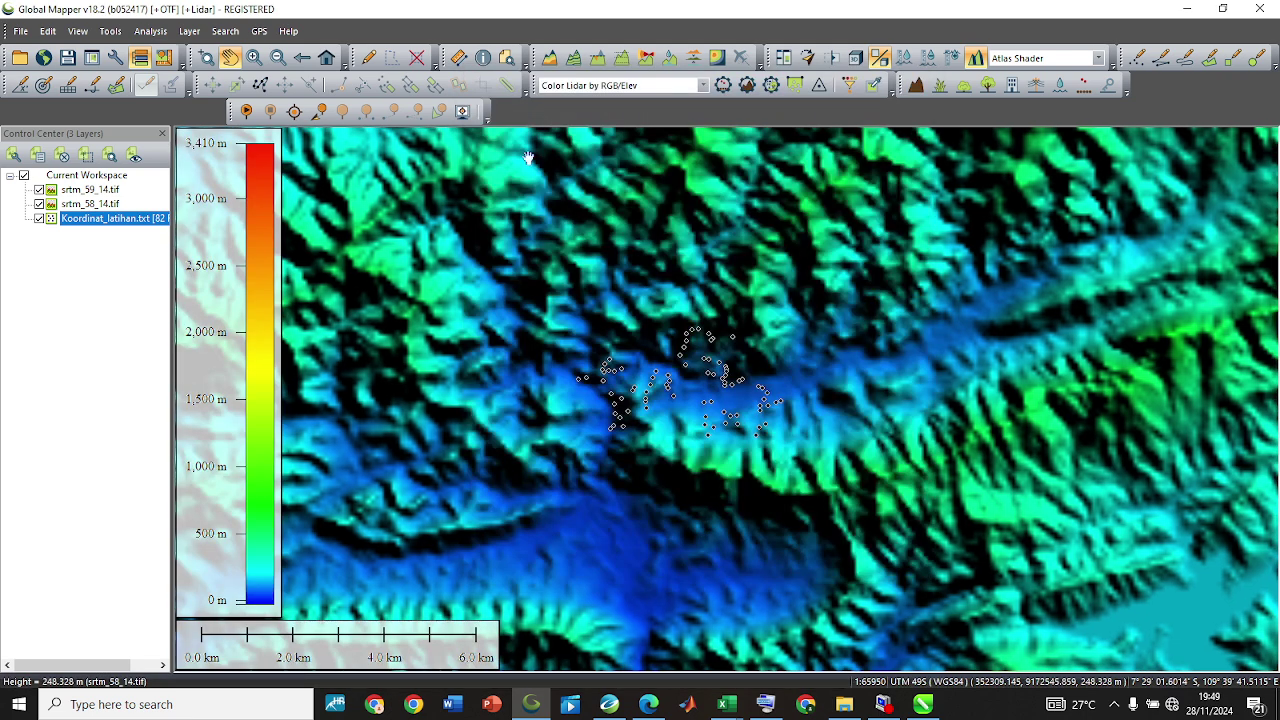
# Start a layer export that includes both SRTM layers and Koordinat_latihan.txt, with Geosoft Grid File as the format.
pyautogui.click(189, 31)
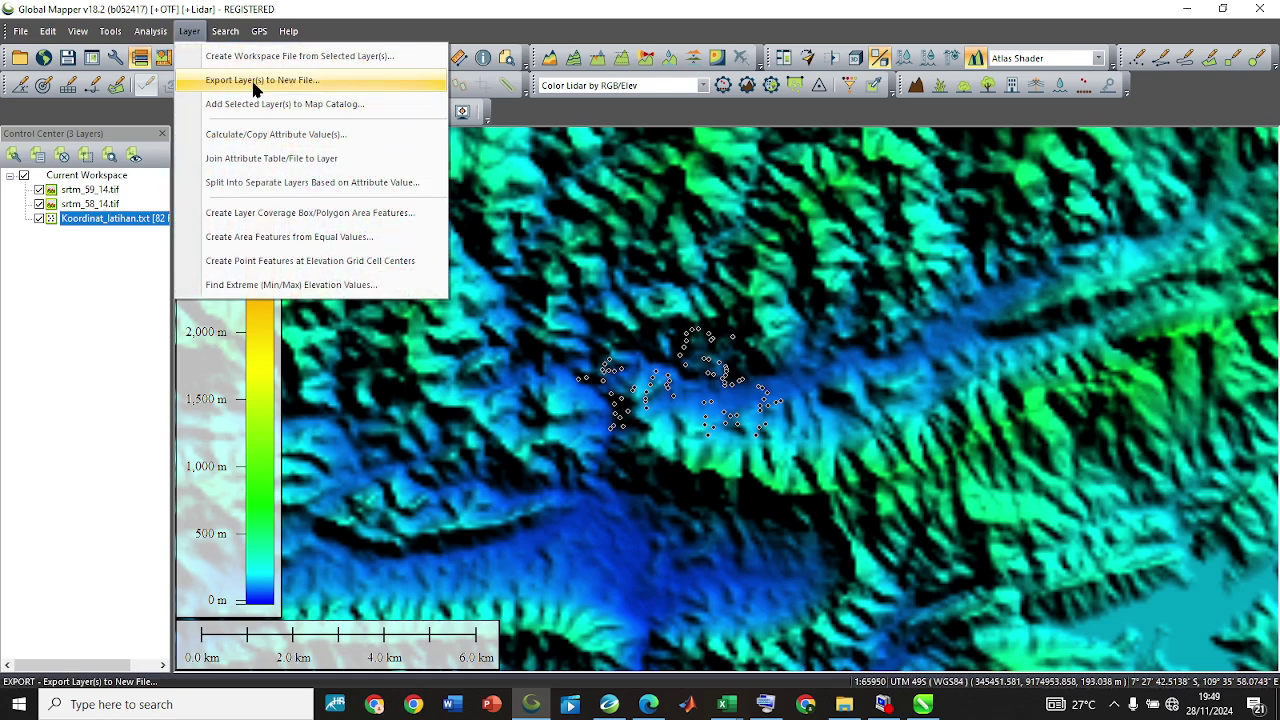
pyautogui.click(298, 82)
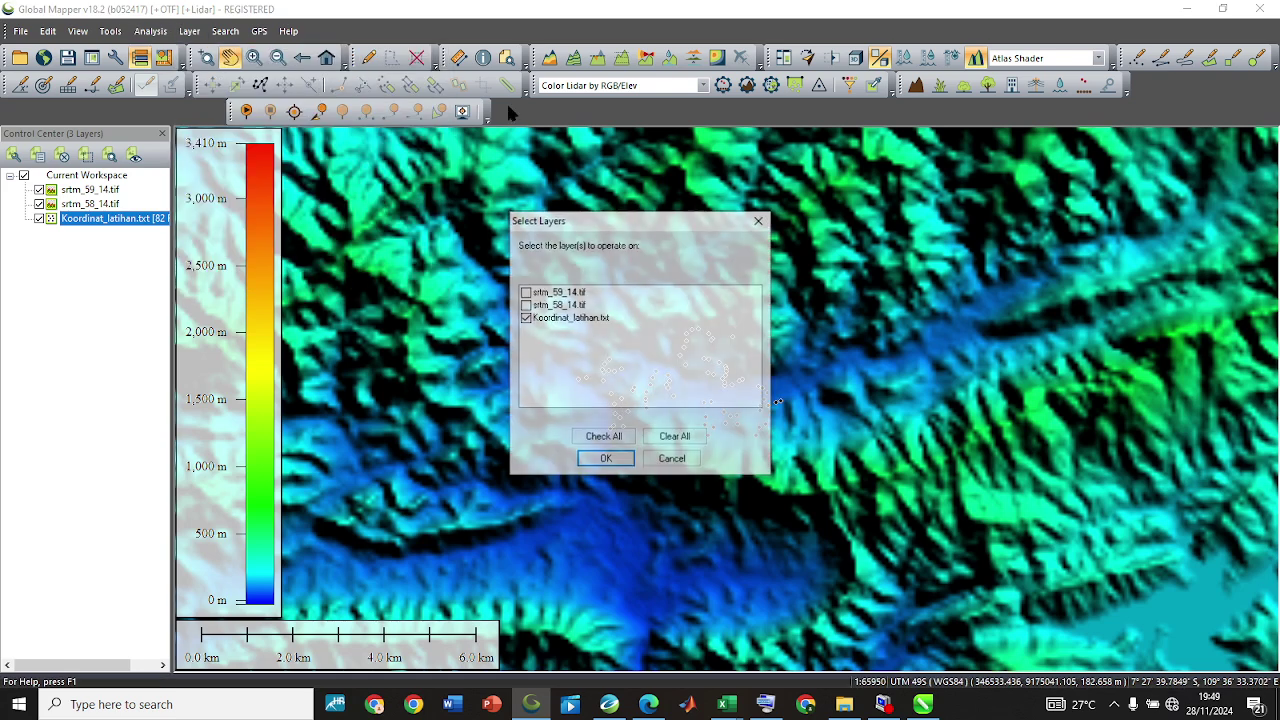
pyautogui.click(553, 289)
pyautogui.click(525, 291)
pyautogui.click(525, 304)
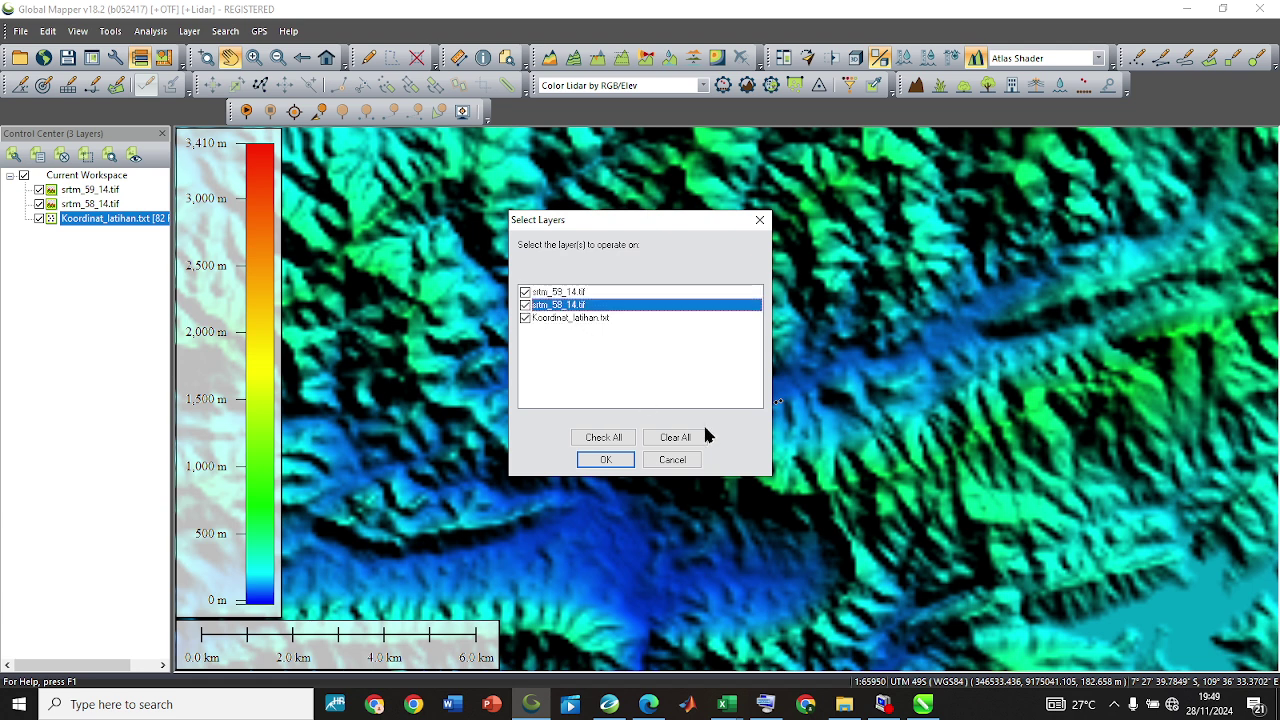
pyautogui.click(608, 459)
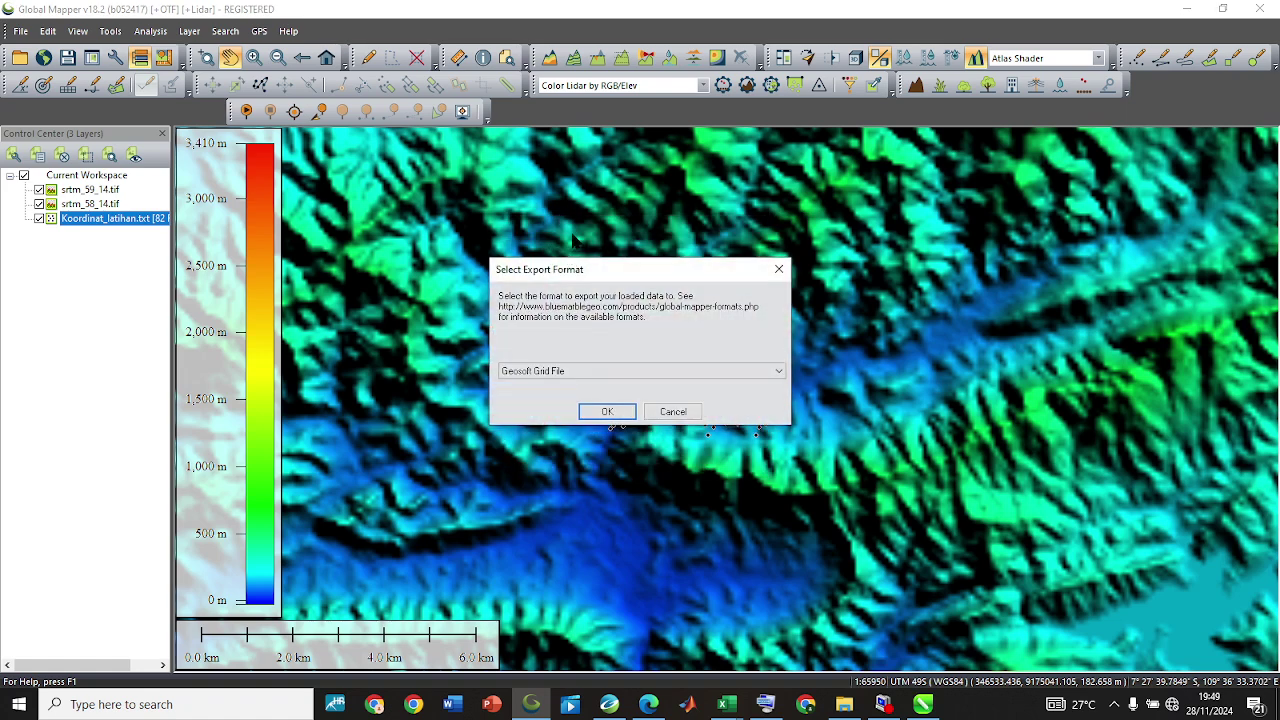
pyautogui.click(607, 411)
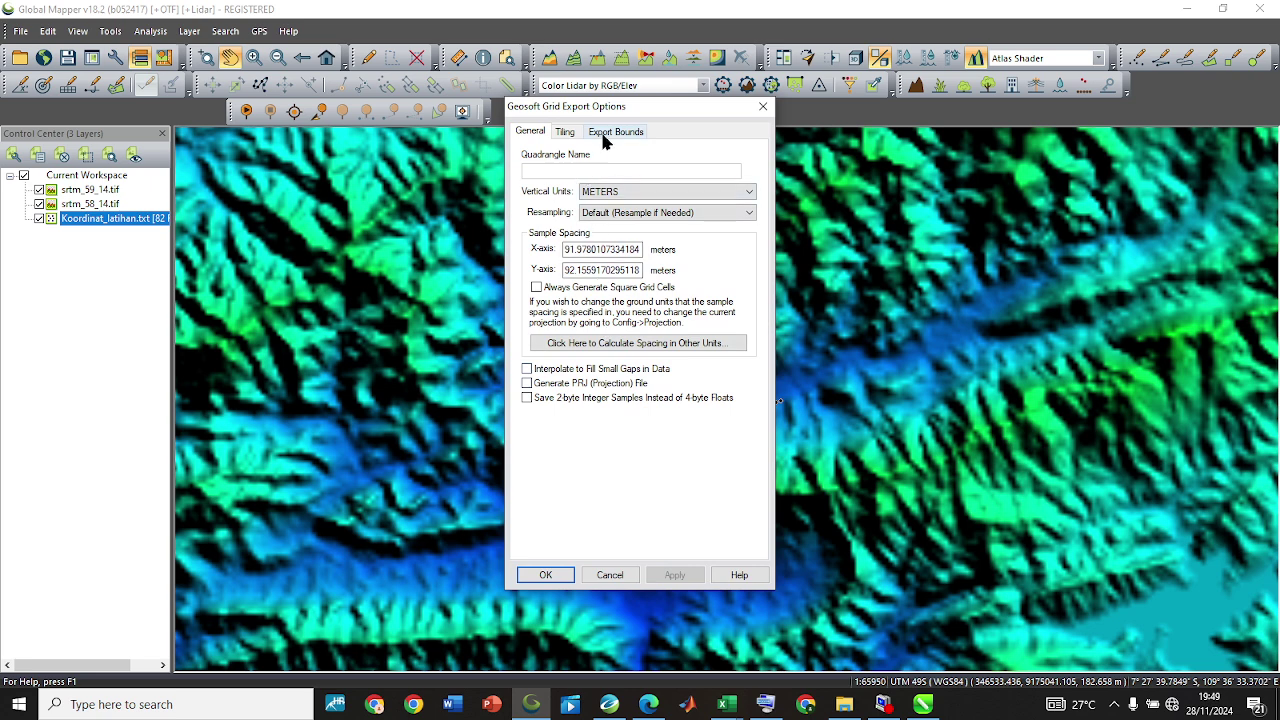
# Draw an export bounds box of about 5.1 by 3.6 km closely around all the station points.
pyautogui.click(603, 135)
pyautogui.click(700, 174)
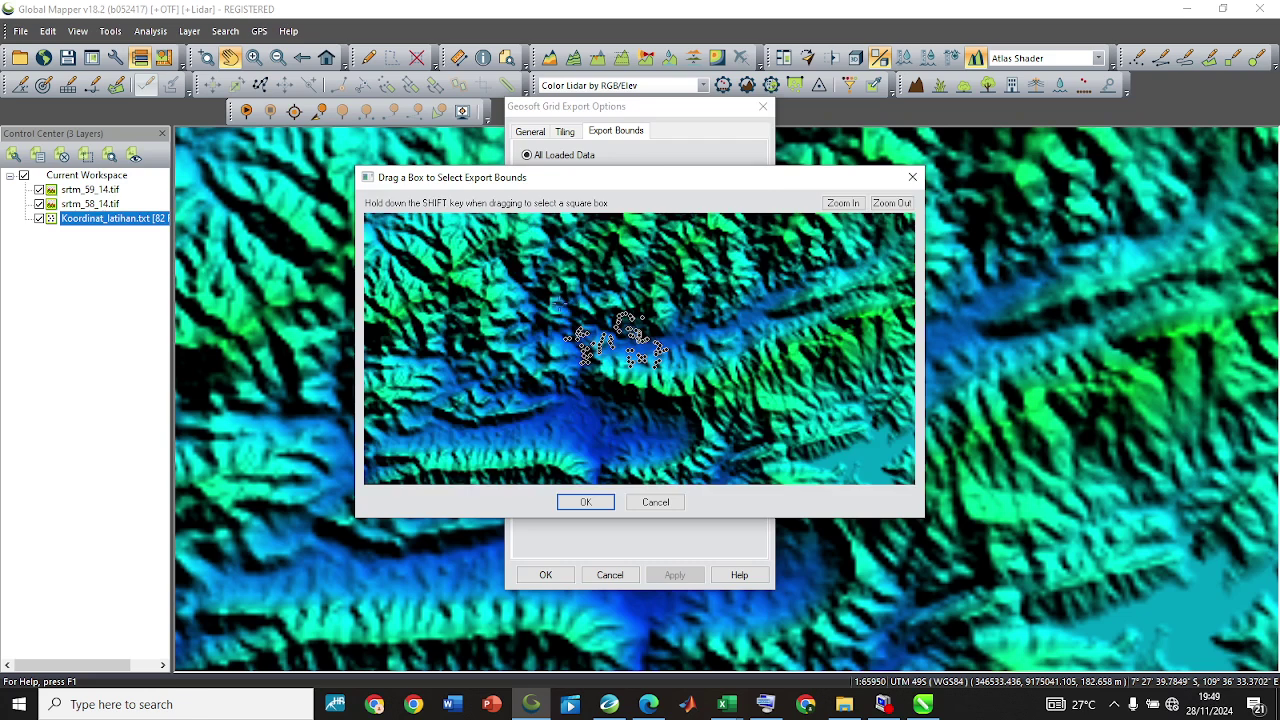
pyautogui.moveTo(563, 305); pyautogui.dragTo(676, 381)
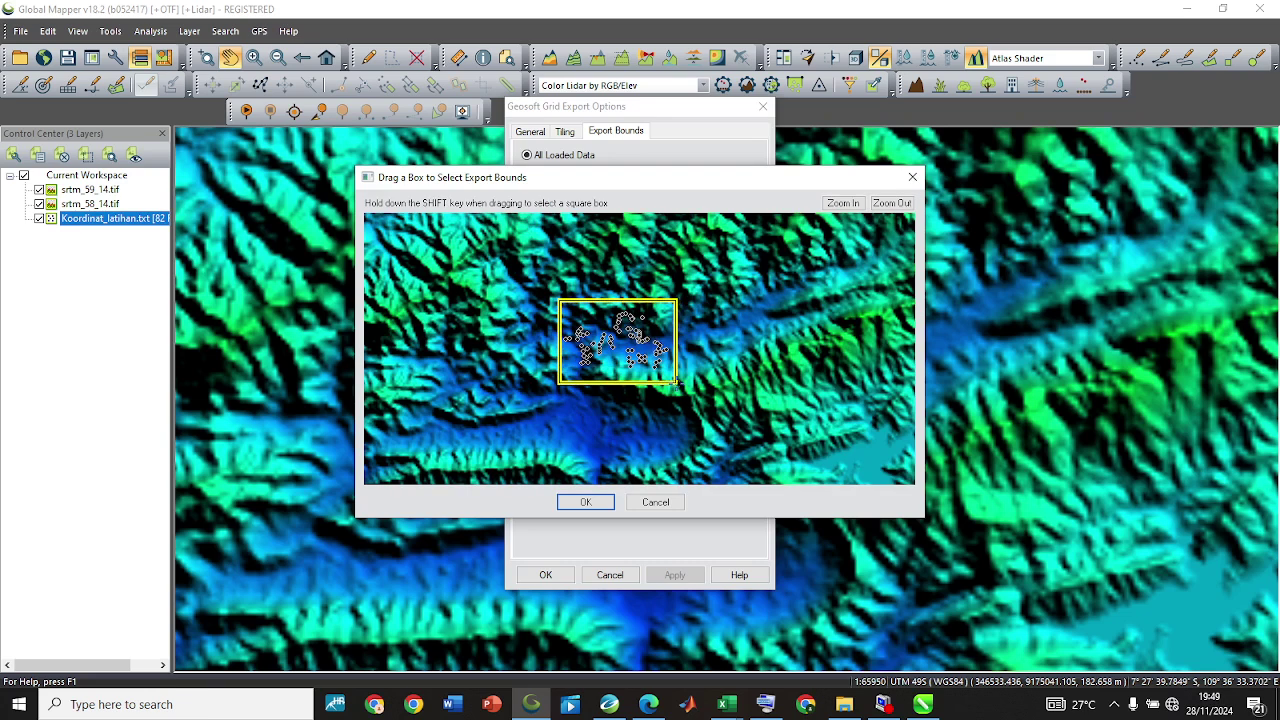
pyautogui.click(585, 503)
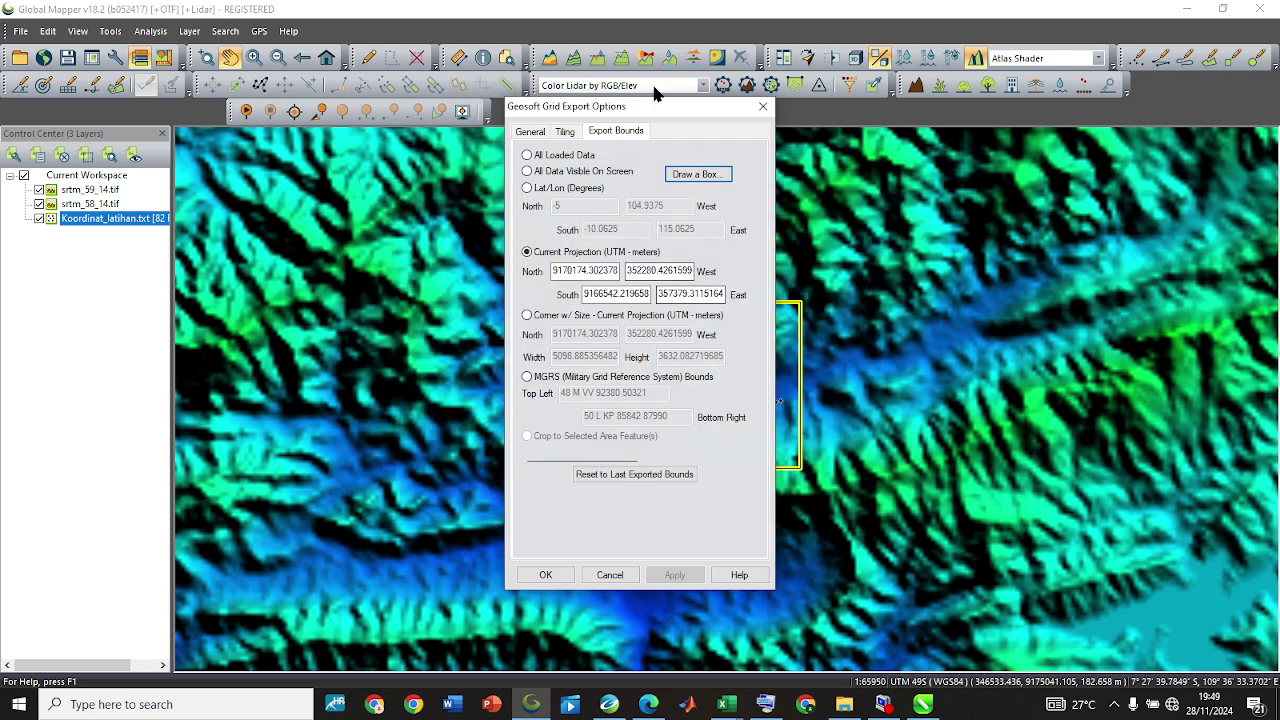
pyautogui.moveTo(658, 101); pyautogui.dragTo(246, 109)
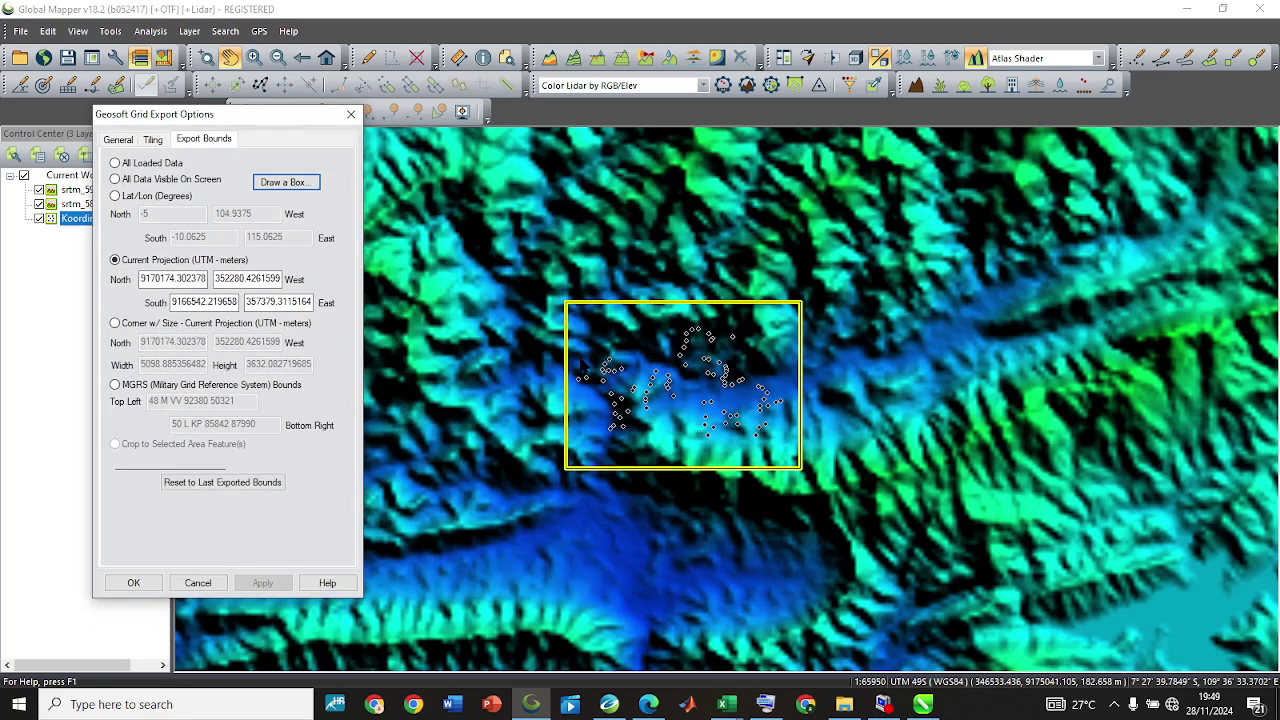
pyautogui.click(160, 279)
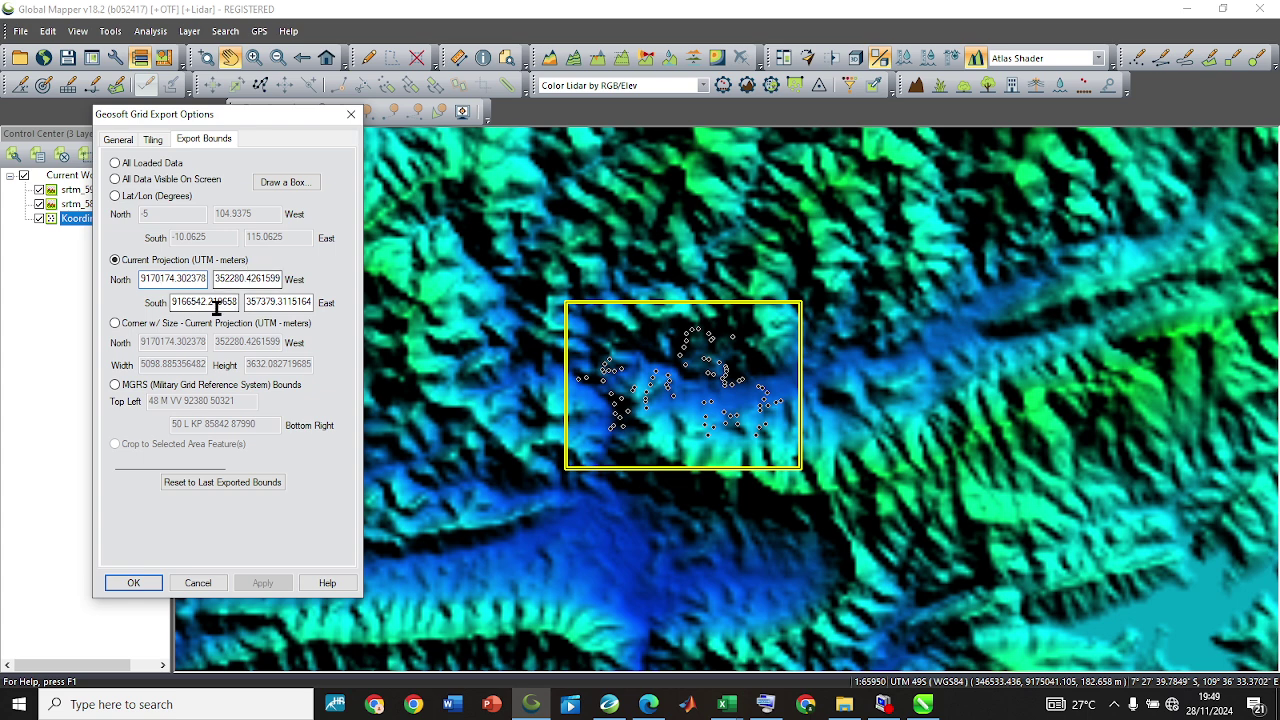
# Export the local DEM grid to the Downloads folder as Lokal_Dem_Latihan.
pyautogui.click(134, 582)
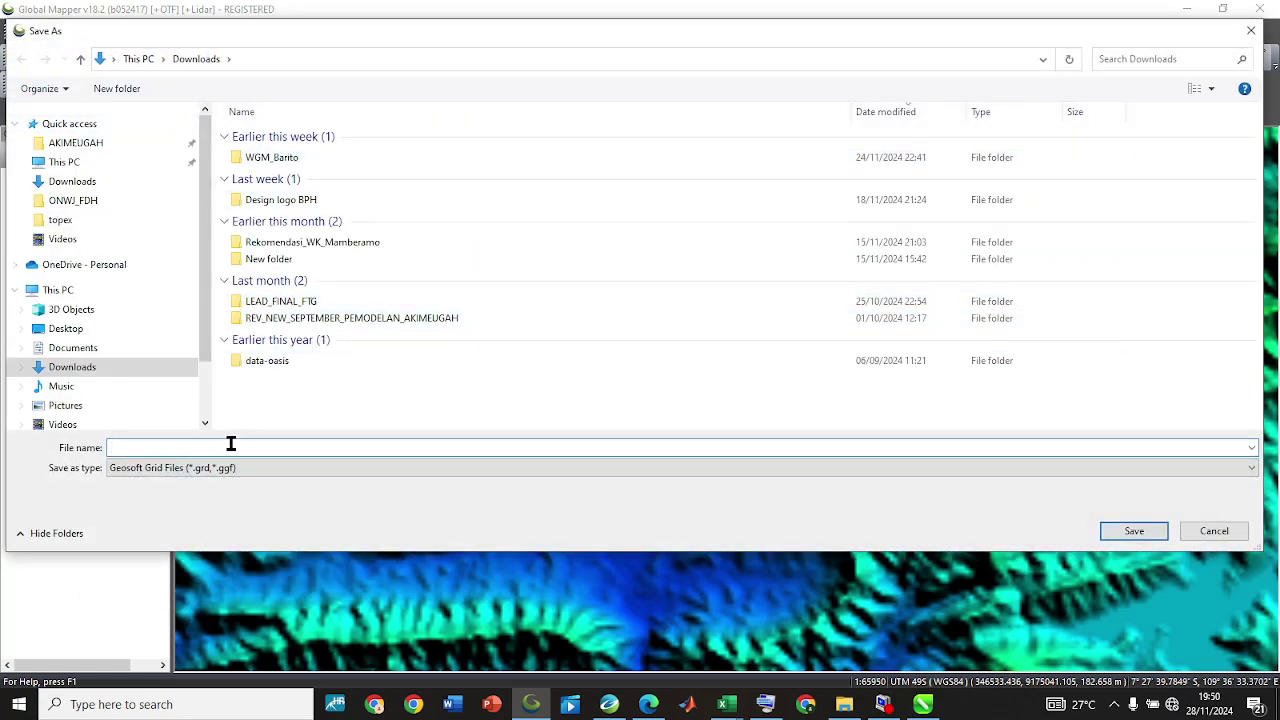
pyautogui.write('Lokal_Dem_Latihan')
pyautogui.click(1130, 530)
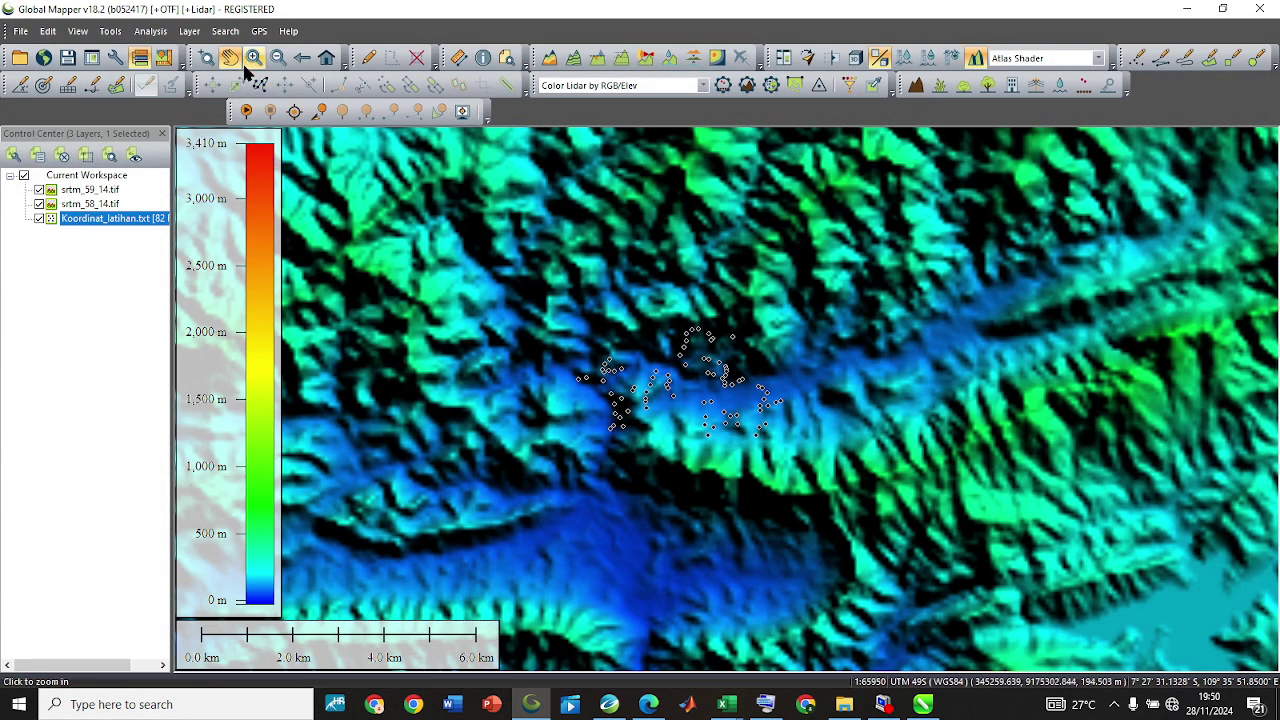
# Start another layer export in Geosoft Grid format that includes both SRTM layers and Koordinat_latihan.txt.
pyautogui.click(190, 31)
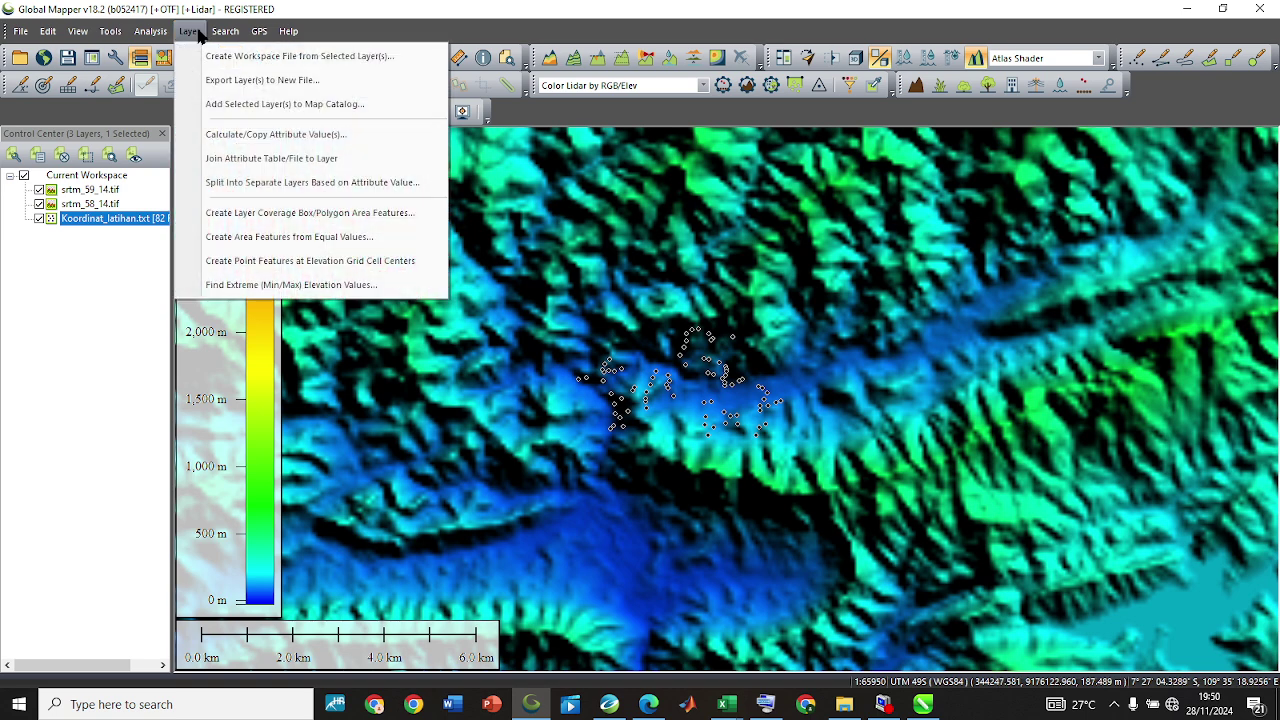
pyautogui.click(227, 82)
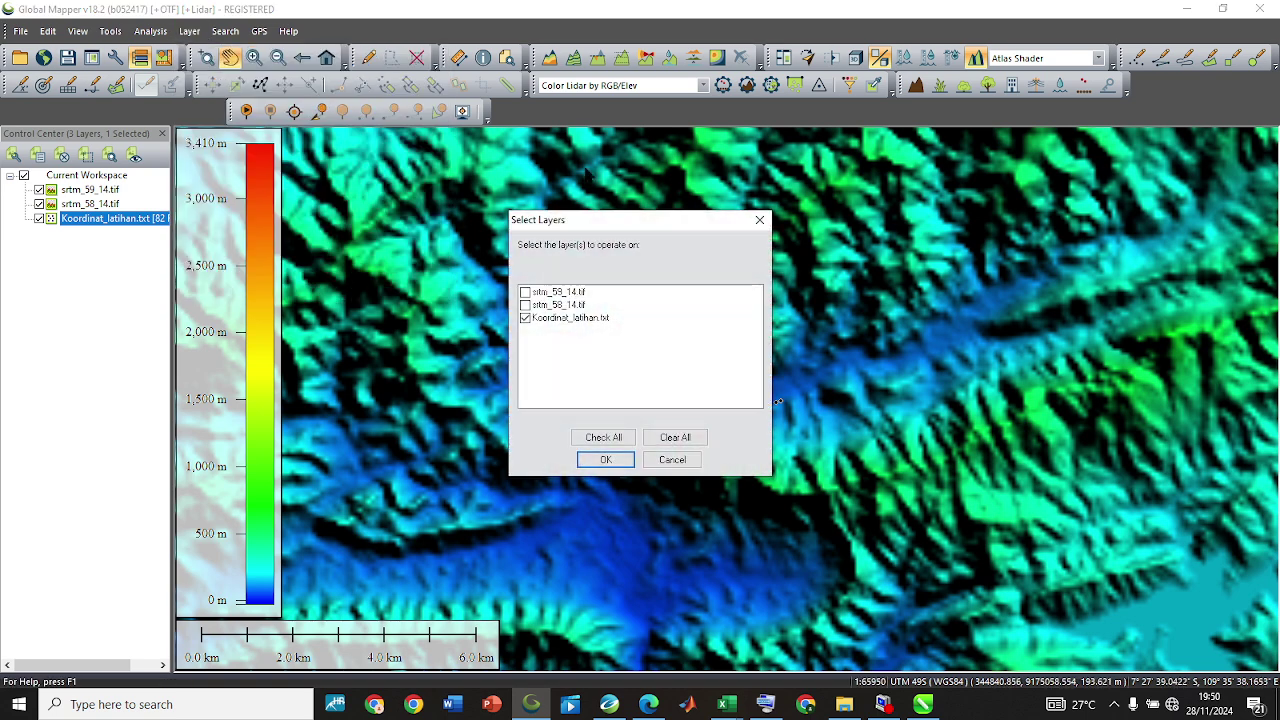
pyautogui.click(605, 459)
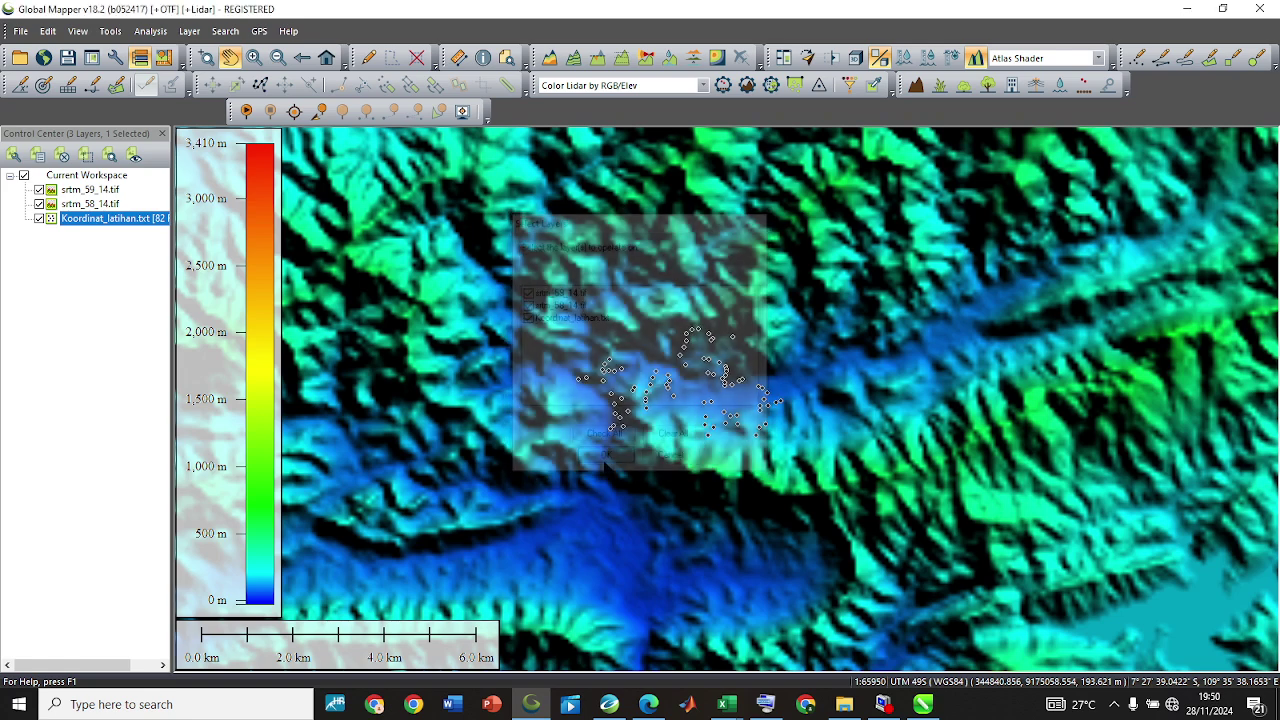
pyautogui.click(607, 411)
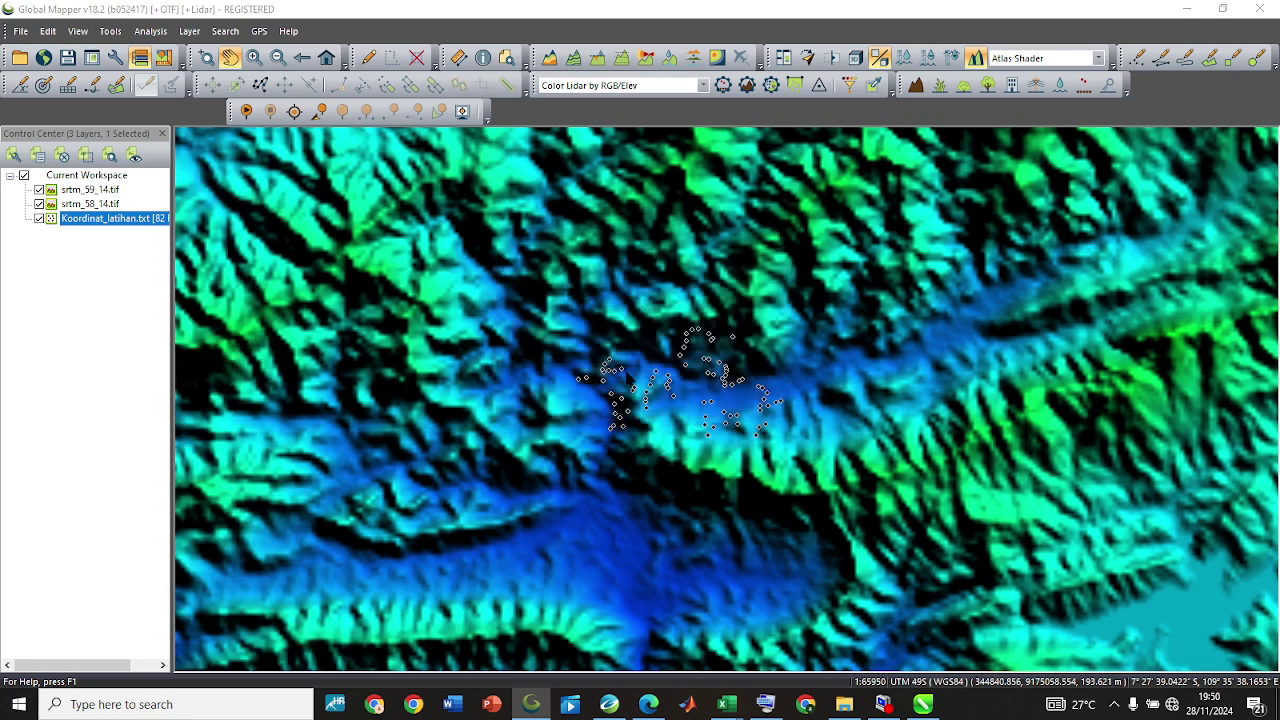
# Draw an export bounds box of about 5.2 by 3.5 km around all the station points.
pyautogui.click(618, 133)
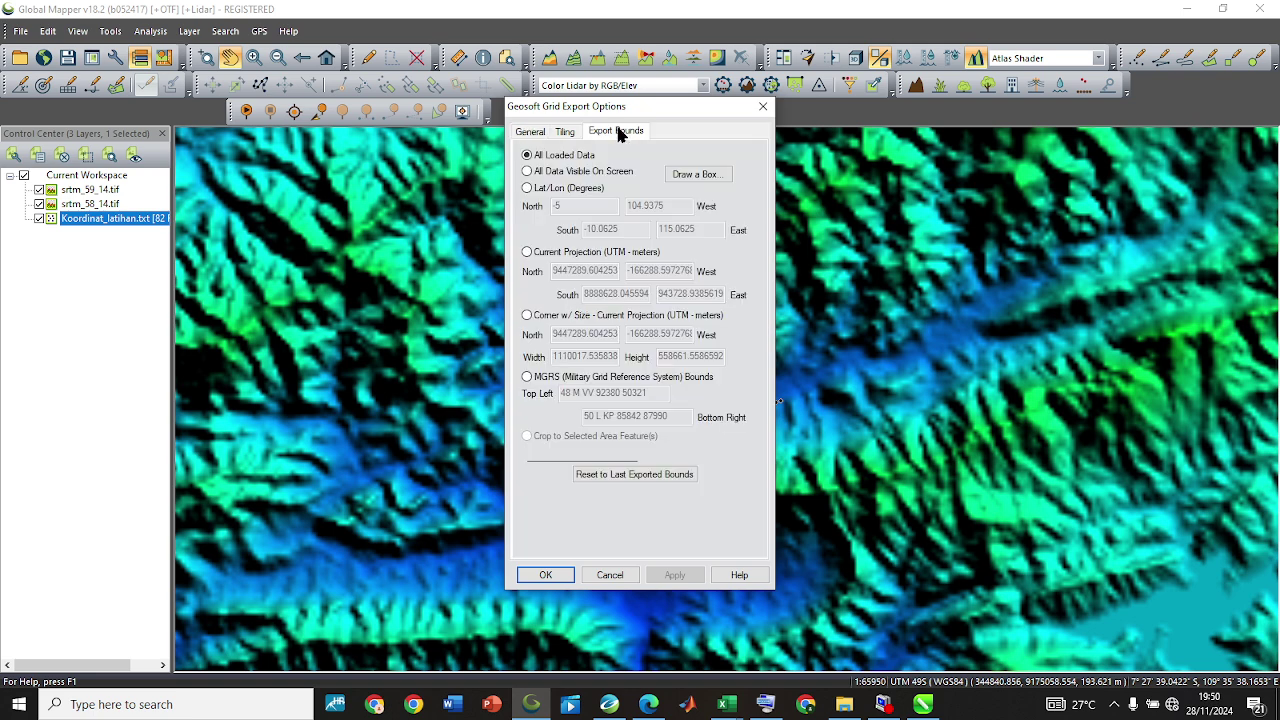
pyautogui.click(686, 176)
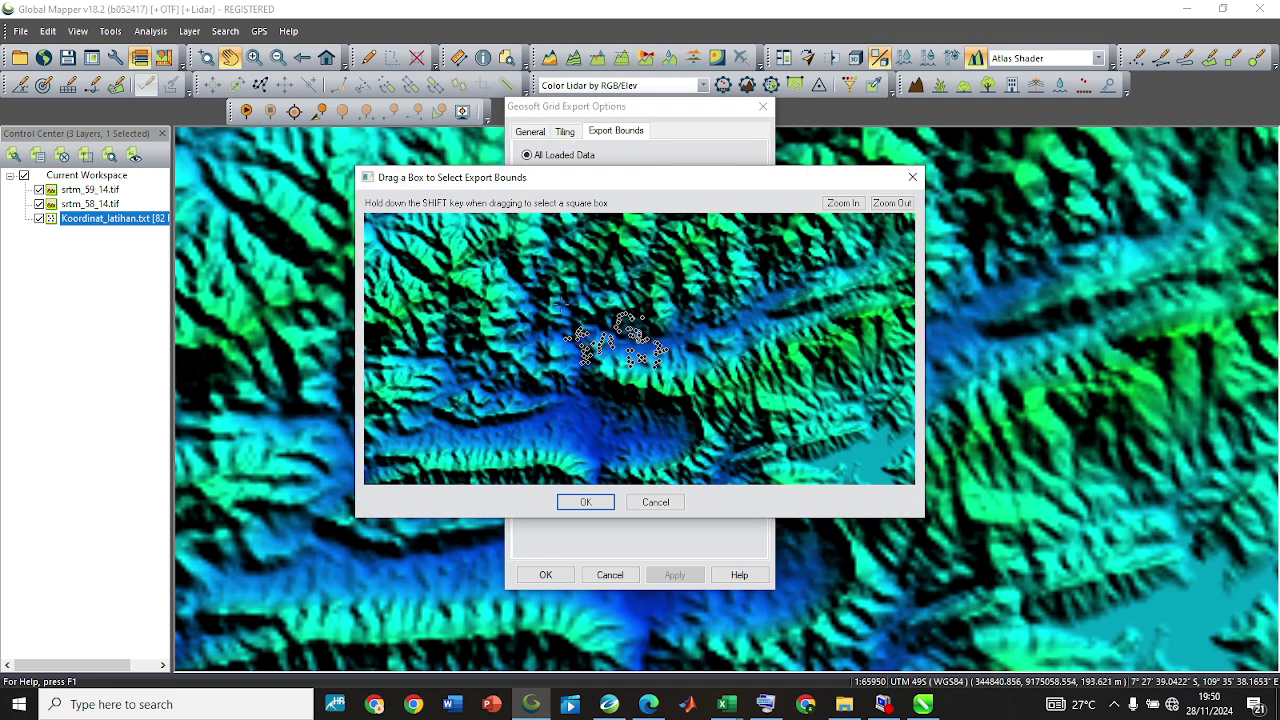
pyautogui.moveTo(557, 302); pyautogui.dragTo(612, 347)
pyautogui.moveTo(676, 388); pyautogui.dragTo(676, 381)
pyautogui.click(610, 505)
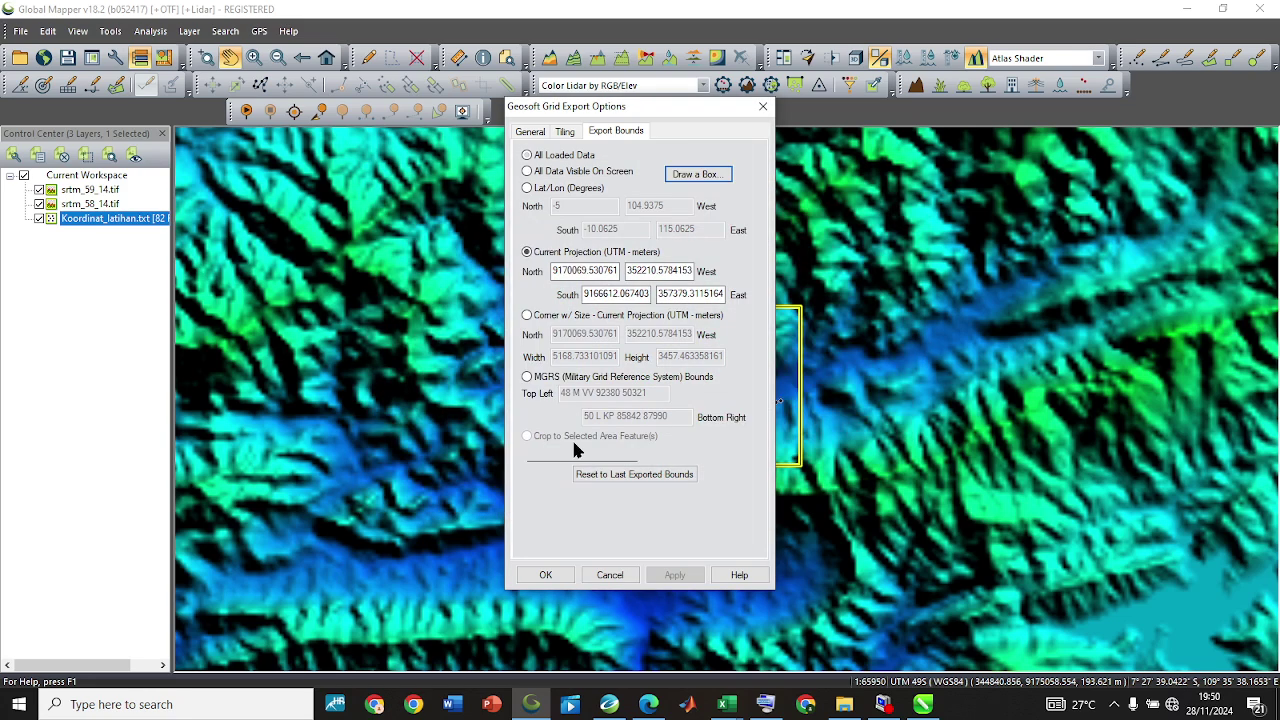
pyautogui.moveTo(655, 104); pyautogui.dragTo(278, 120)
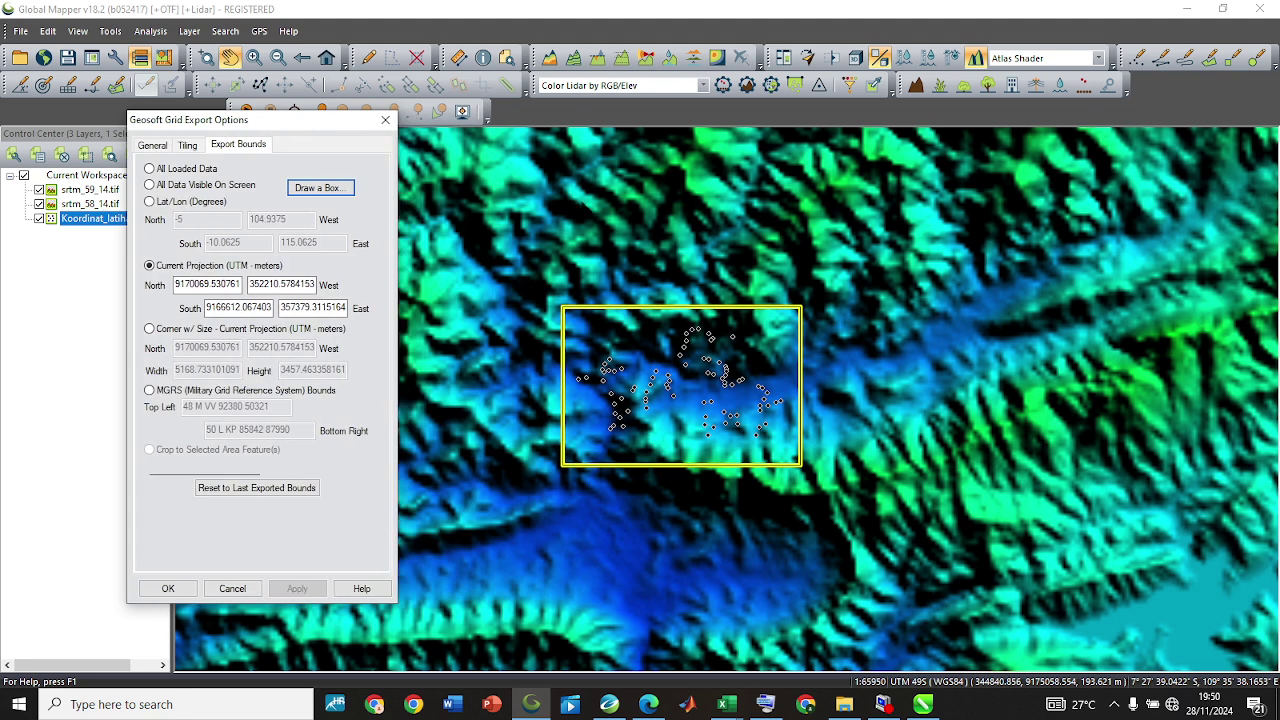
# Widen the UTM export bounds to north 9180069.530761, west 342210.5784153, south 9156612.067403 and east 367379.3115164.
pyautogui.click(196, 286)
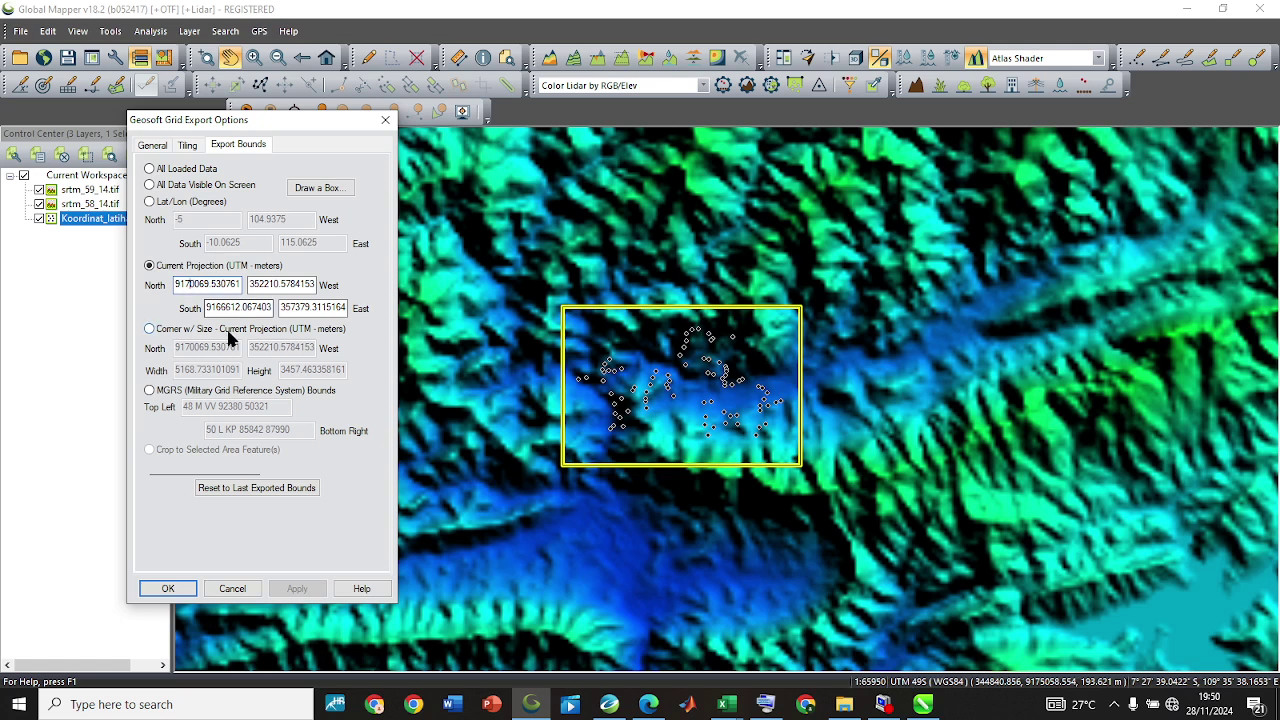
pyautogui.press('BackSpace')
pyautogui.write('8')
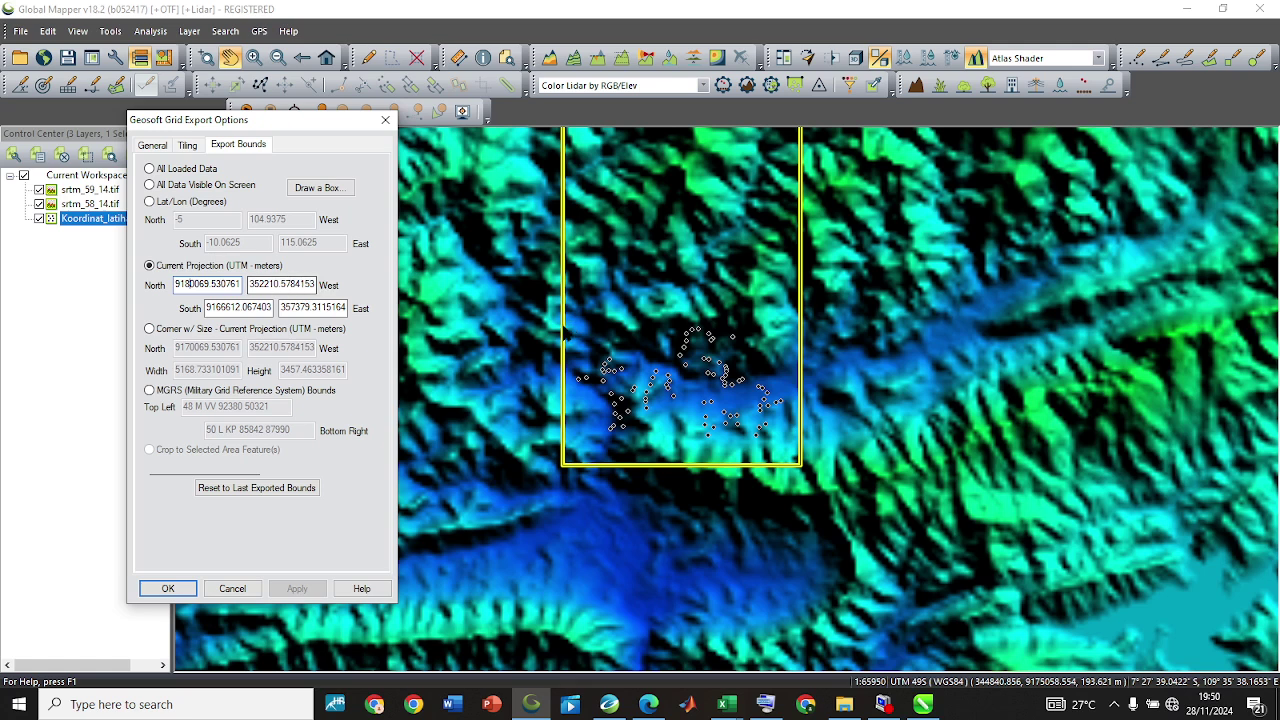
pyautogui.click(259, 285)
pyautogui.press('BackSpace')
pyautogui.write('4')
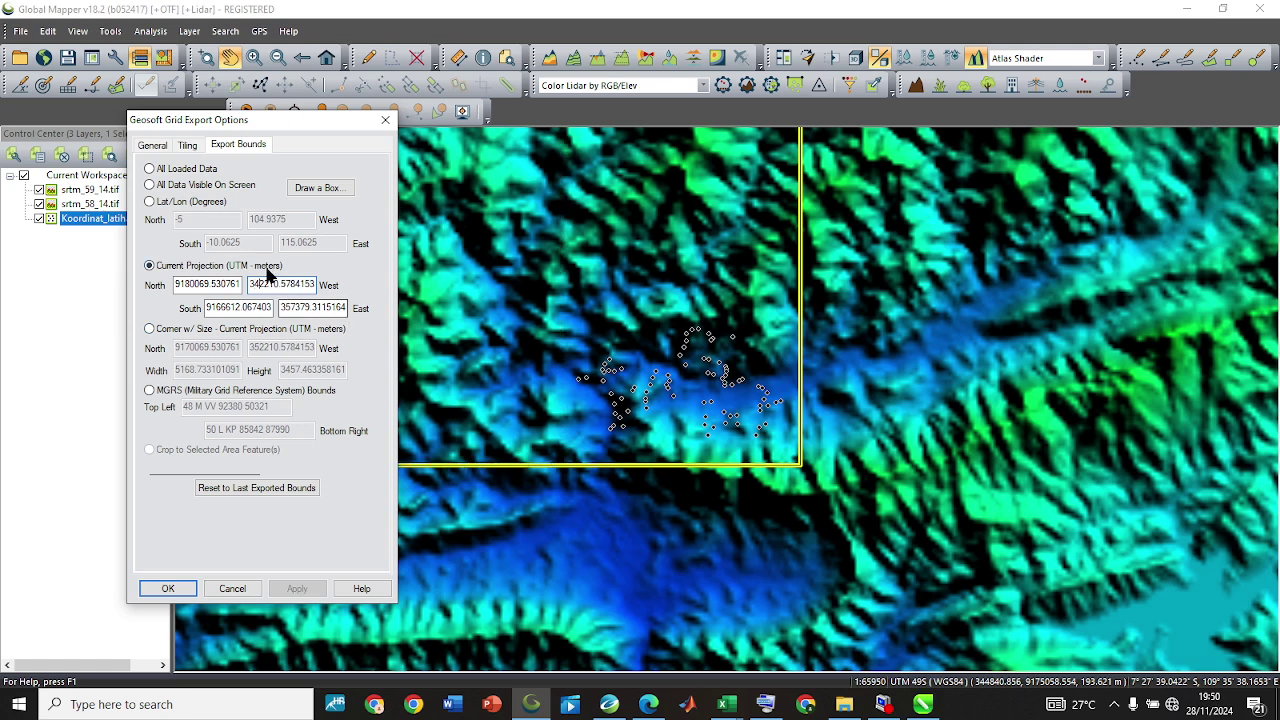
pyautogui.click(224, 308)
pyautogui.press('BackSpace')
pyautogui.write('5')
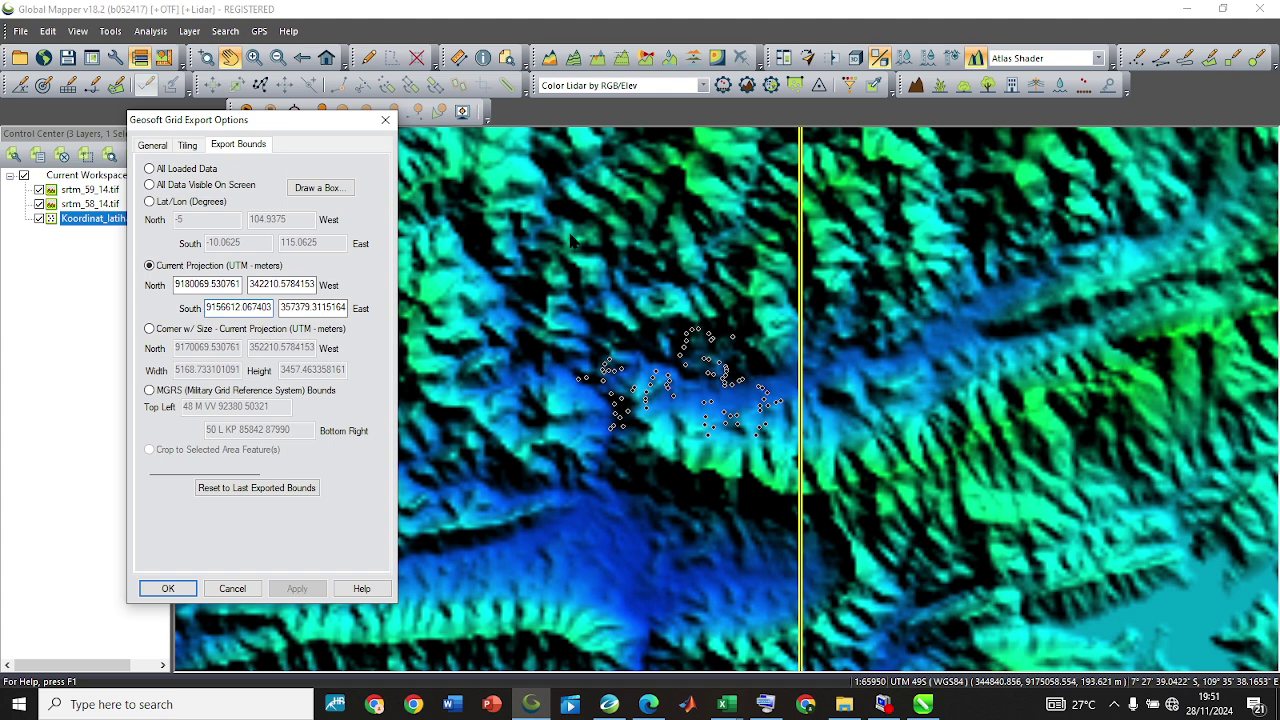
pyautogui.click(295, 307)
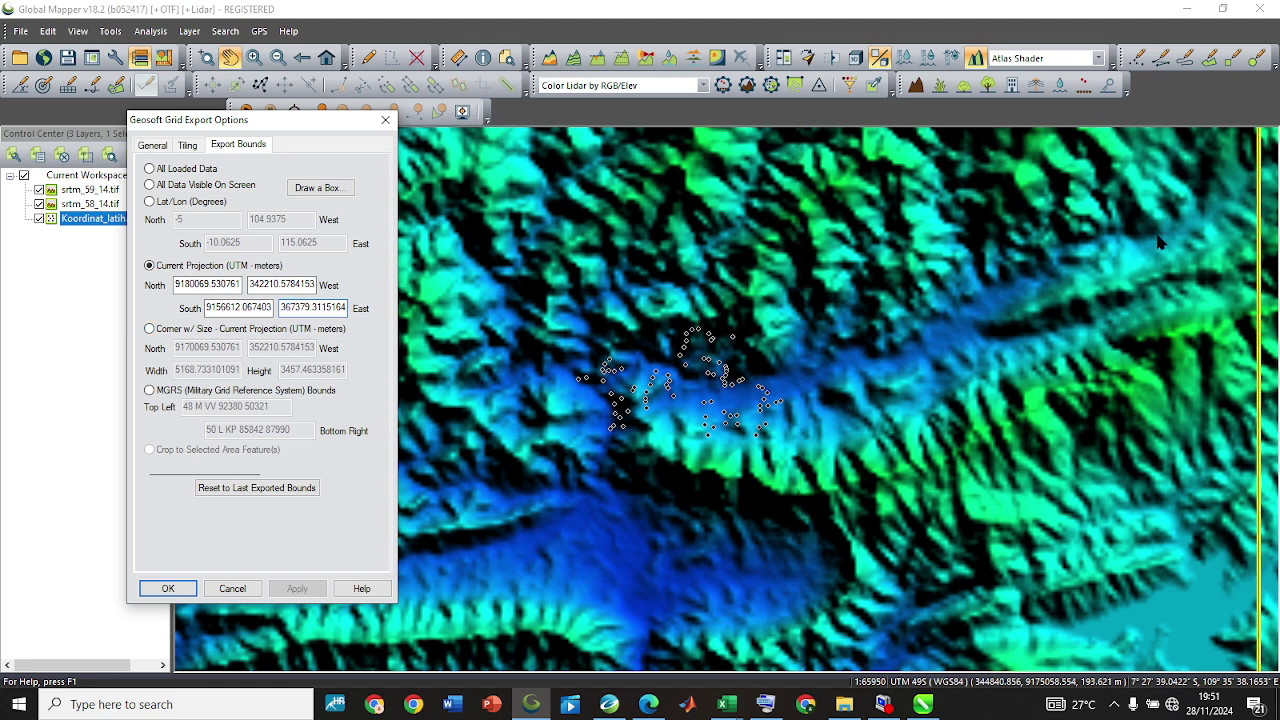
# Export the regional DEM grid to the Downloads folder as Regional_Dem_Latihan.
pyautogui.click(168, 588)
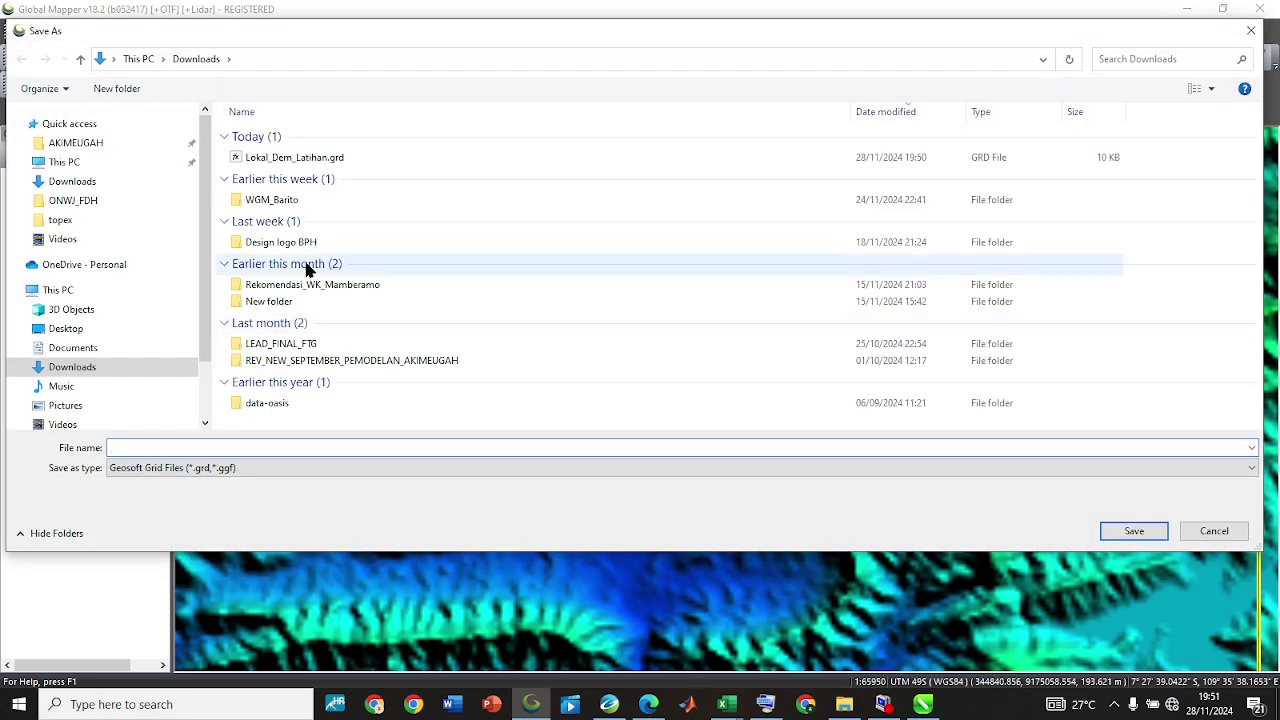
pyautogui.write('Regional_Dem_Latihan')
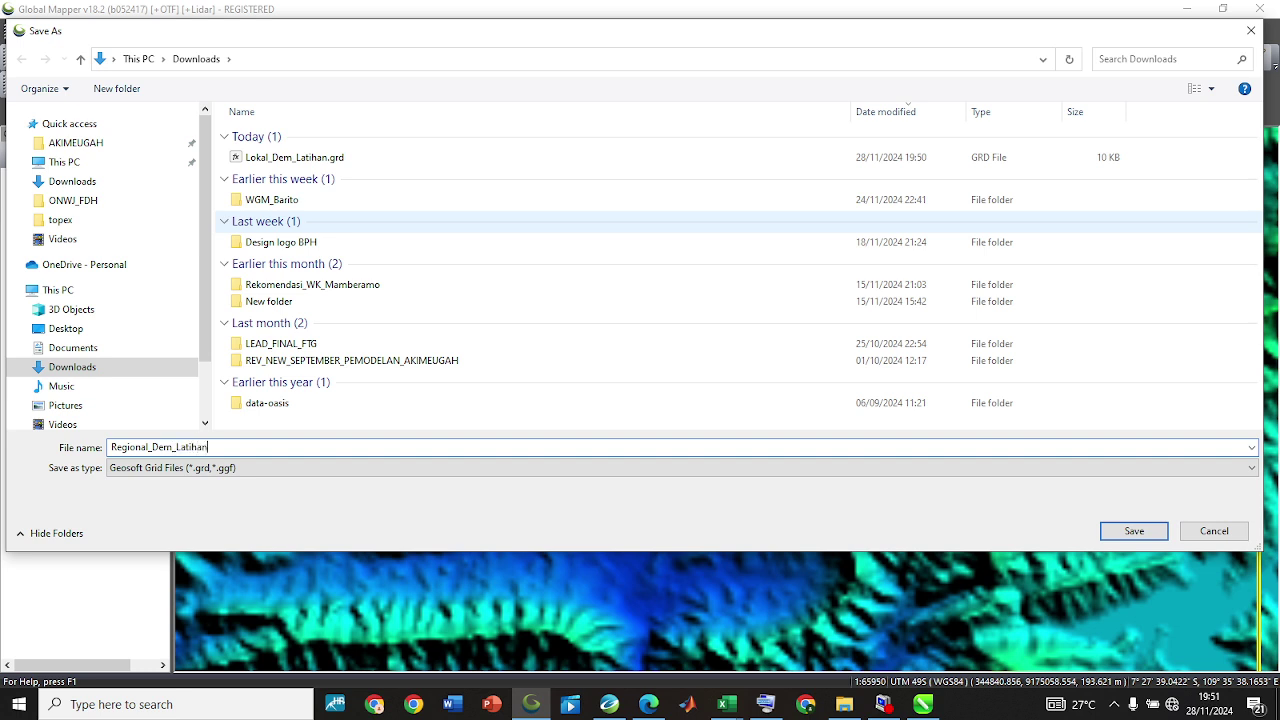
pyautogui.click(1134, 530)
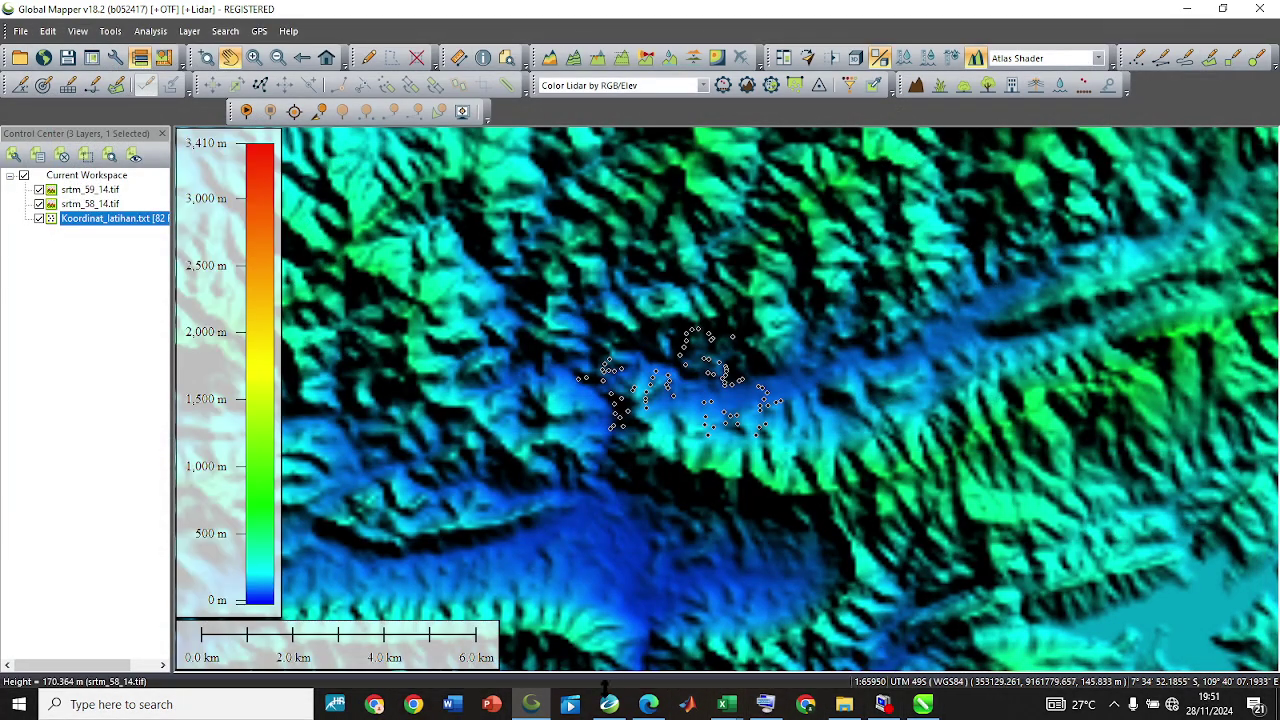
# Switch to Oasis montaj and maximize the Koordinat.gdb database window.
pyautogui.click(609, 704)
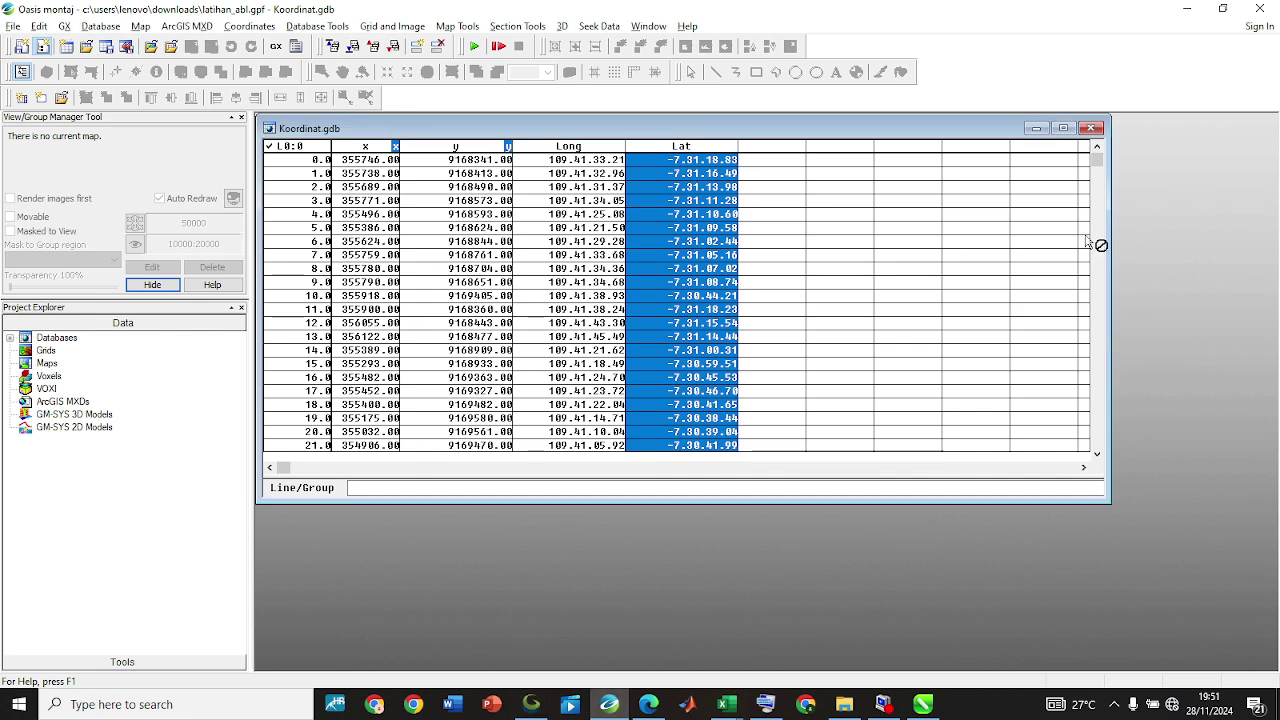
pyautogui.moveTo(1096, 161); pyautogui.dragTo(1100, 130)
pyautogui.moveTo(695, 187)
pyautogui.mouseDown()
pyautogui.moveTo(762, 188)
pyautogui.moveTo(826, 160)
pyautogui.moveTo(757, 234)
pyautogui.moveTo(751, 206)
pyautogui.moveTo(687, 163)
pyautogui.mouseUp()
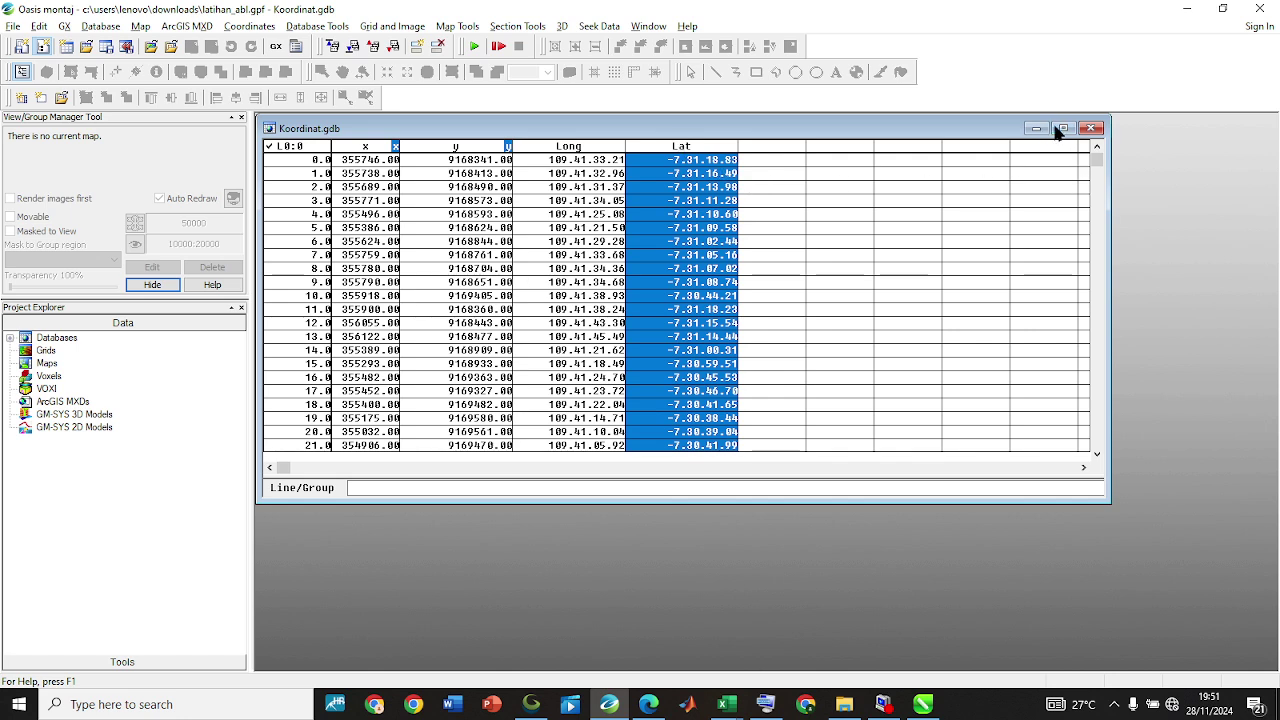
pyautogui.click(1063, 128)
# Load the gravity.omn extension to add the gravity processing commands.
pyautogui.click(663, 26)
pyautogui.press('Escape')
pyautogui.click(83, 26)
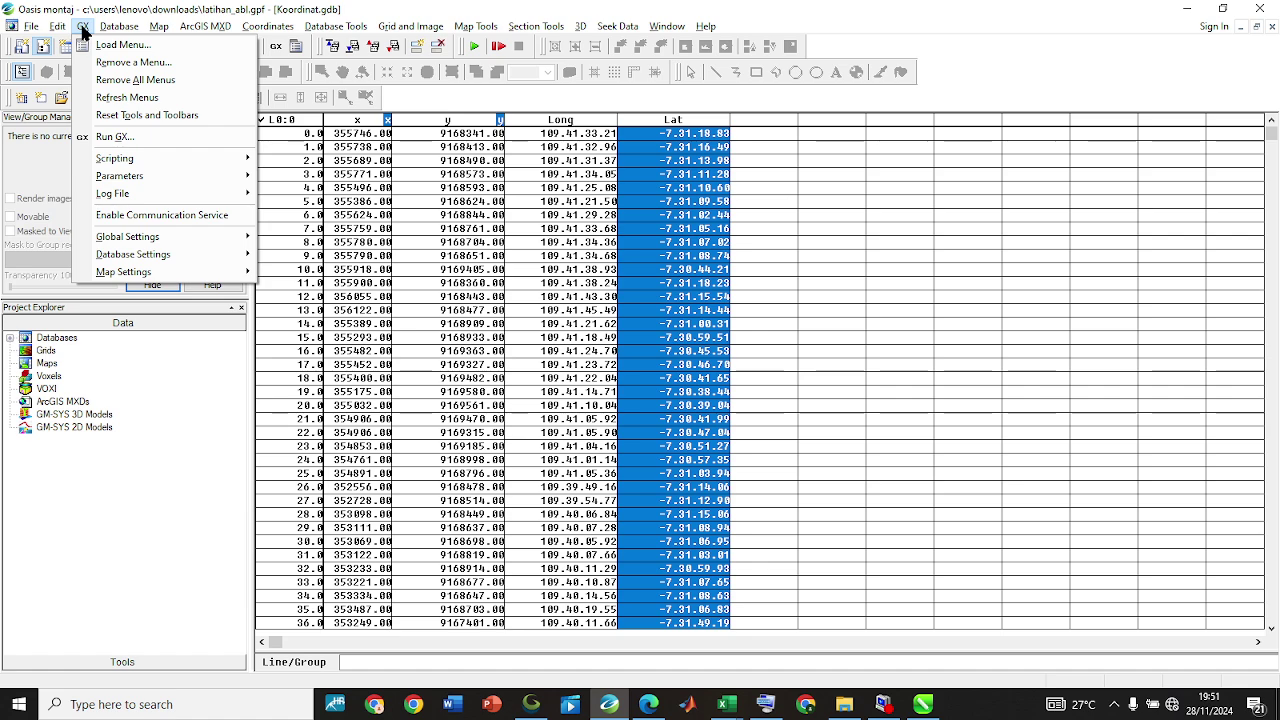
pyautogui.click(100, 44)
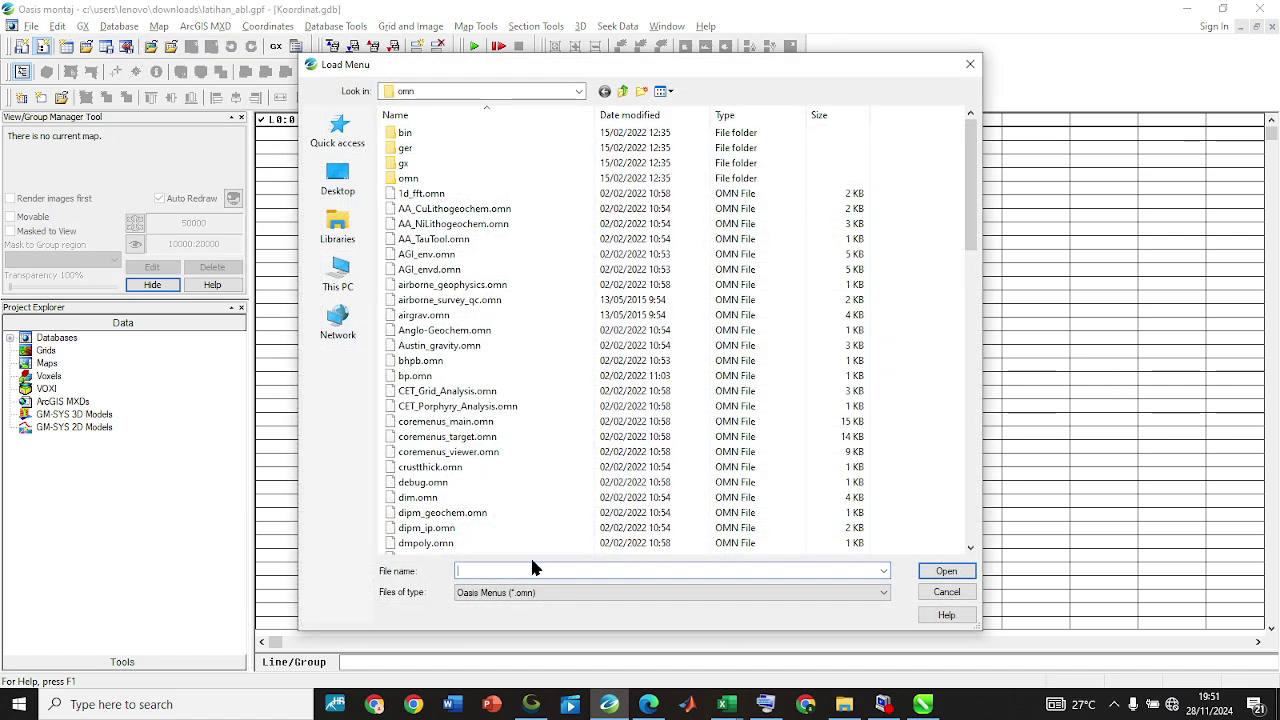
pyautogui.write('gra')
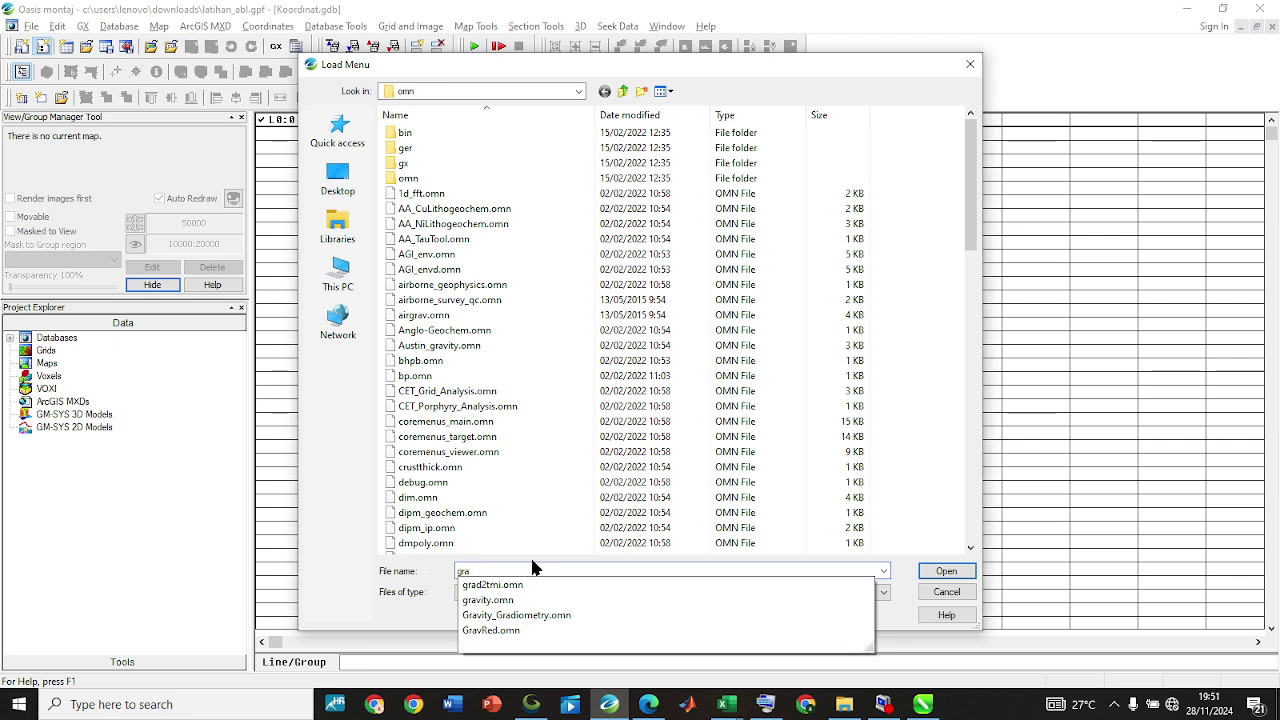
pyautogui.click(555, 600)
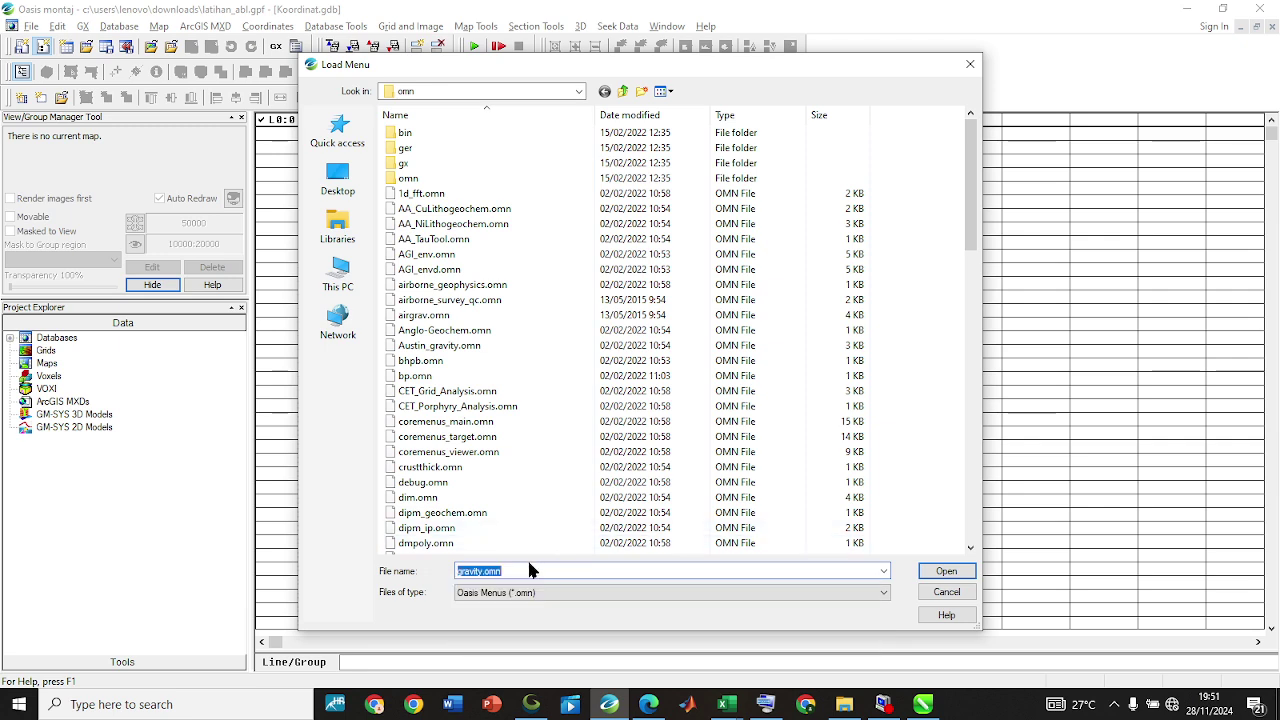
pyautogui.click(946, 571)
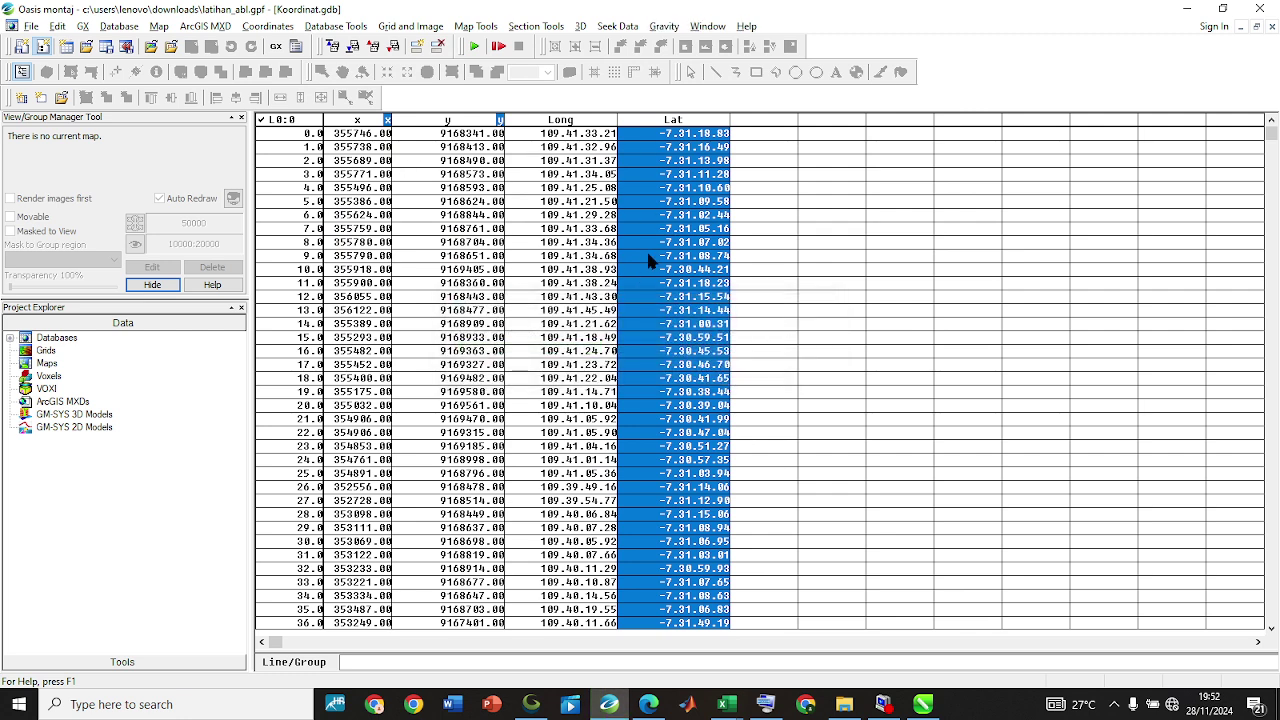
# Create a new channel named z after Lat in Koordinat.gdb, with data type Double and 2 decimals.
pyautogui.click(718, 189)
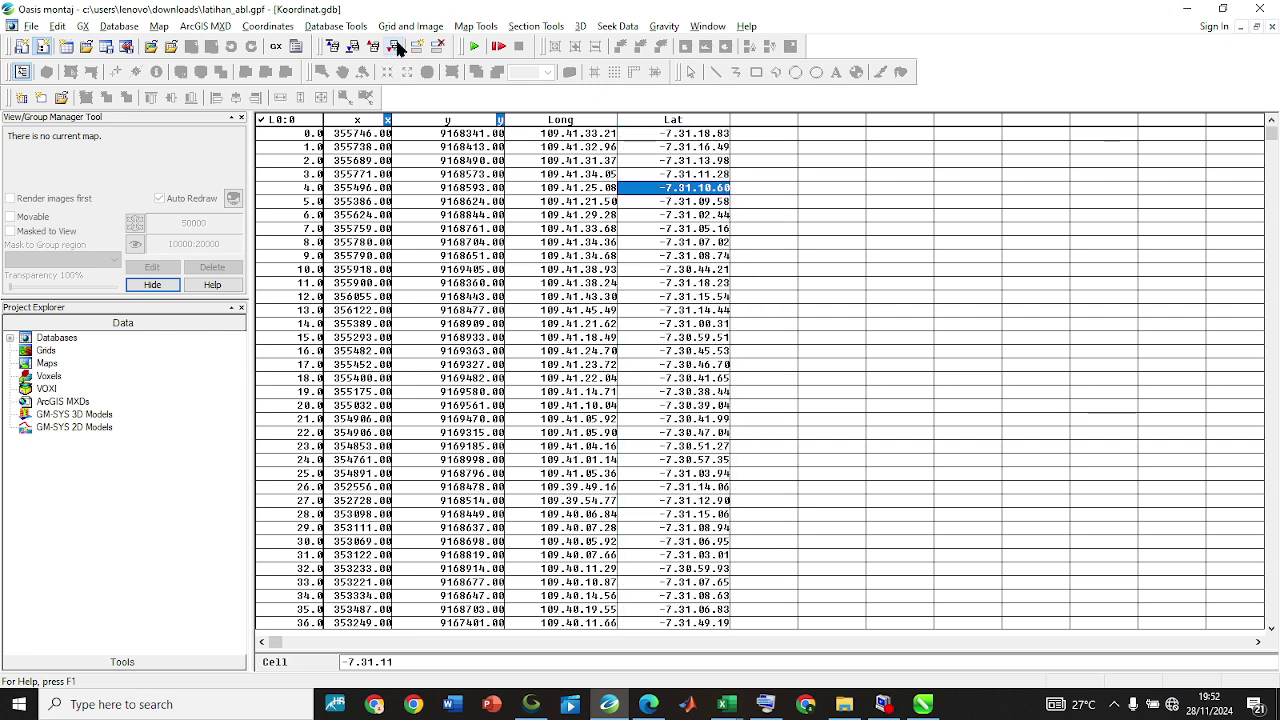
pyautogui.click(757, 121)
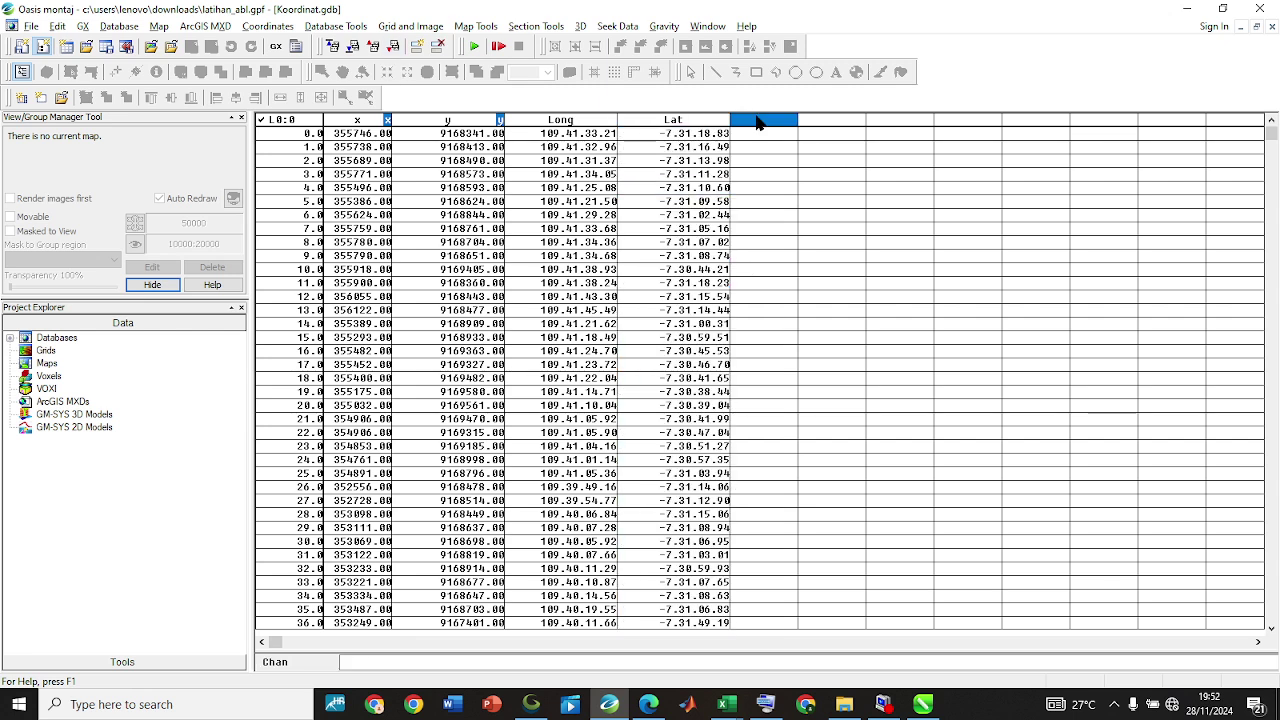
pyautogui.press('Return')
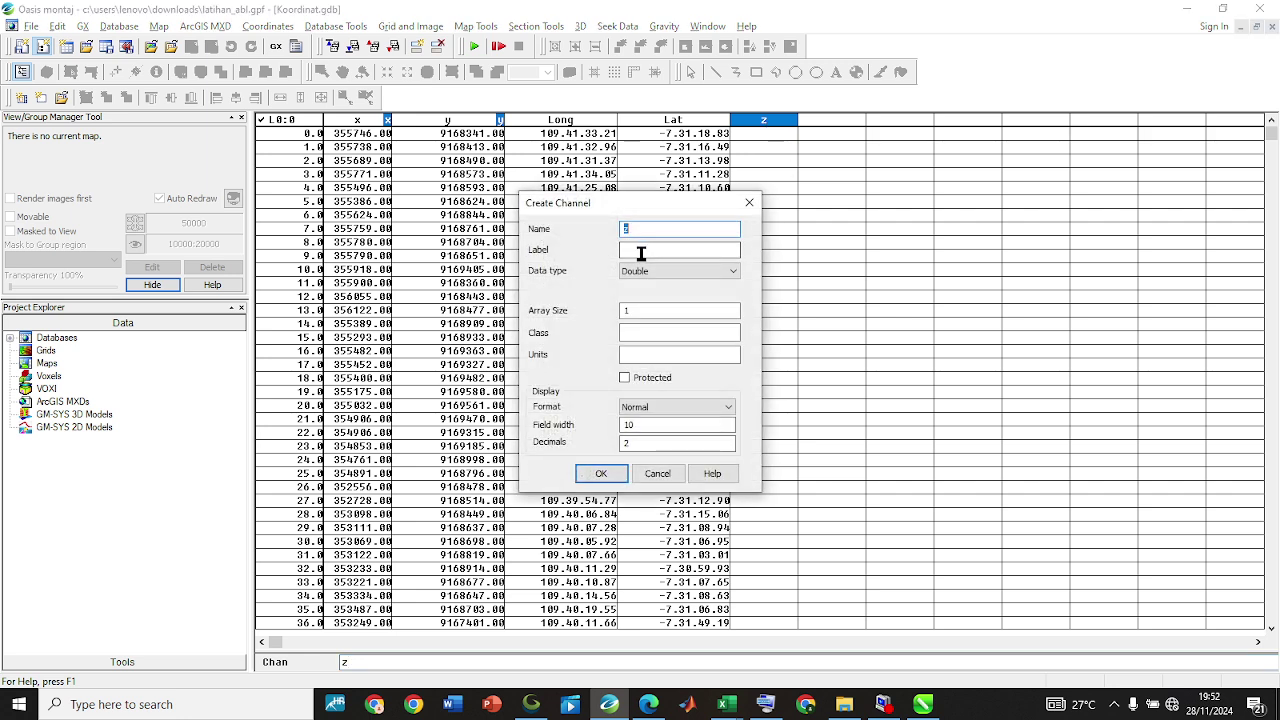
pyautogui.click(604, 476)
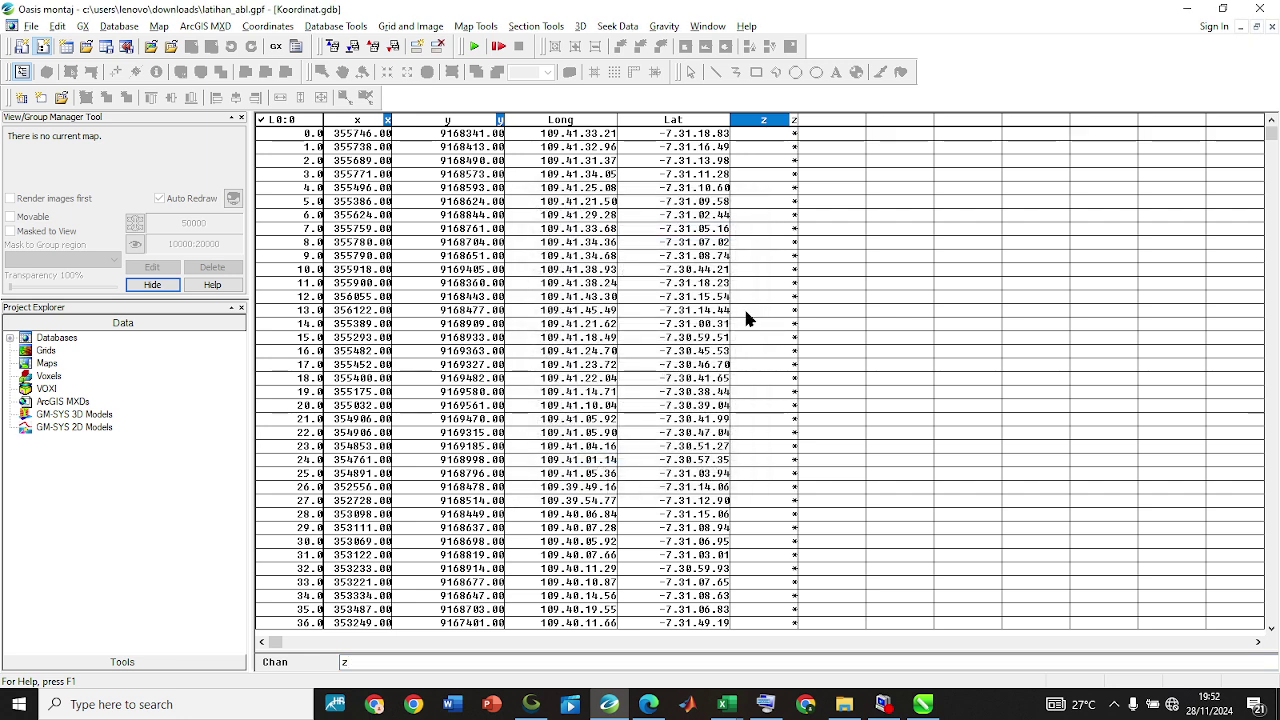
# Copy all station elevations in column L (Z) of Data G-obs.xlsx in Excel into the z channel of Koordinat.gdb in Oasis montaj.
pyautogui.hotkey('alt', 'Tab')
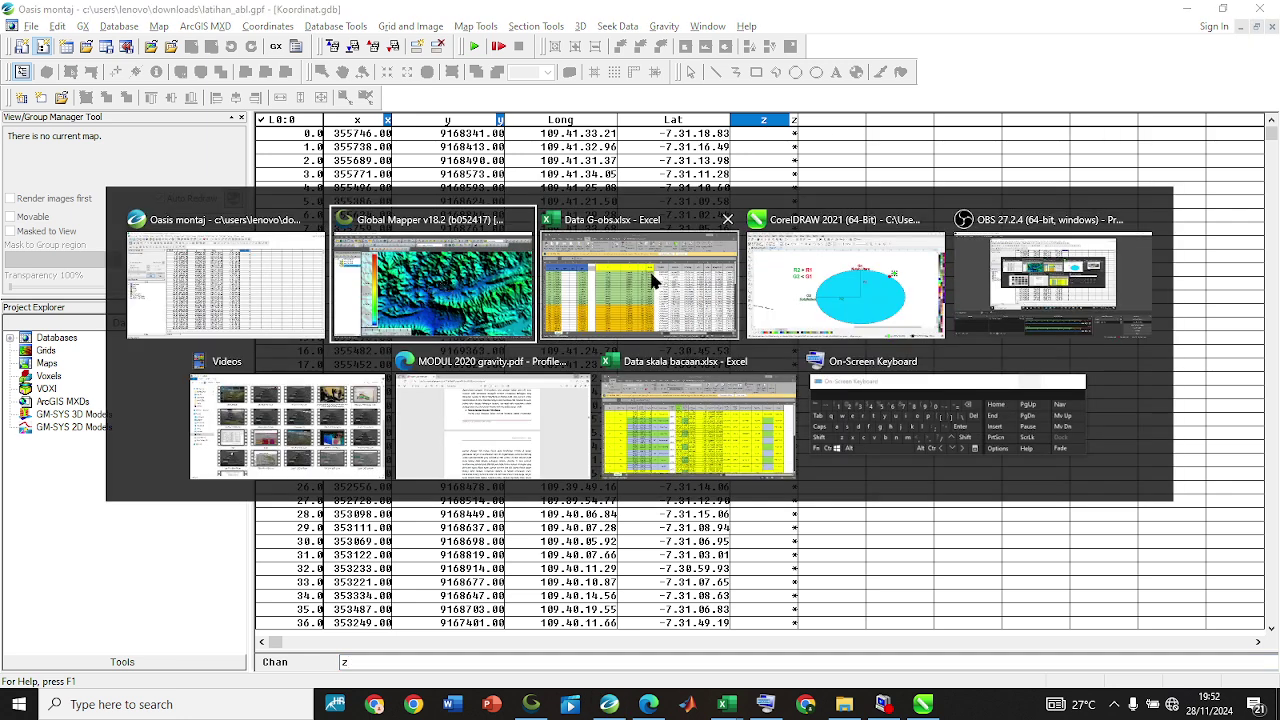
pyautogui.click(650, 280)
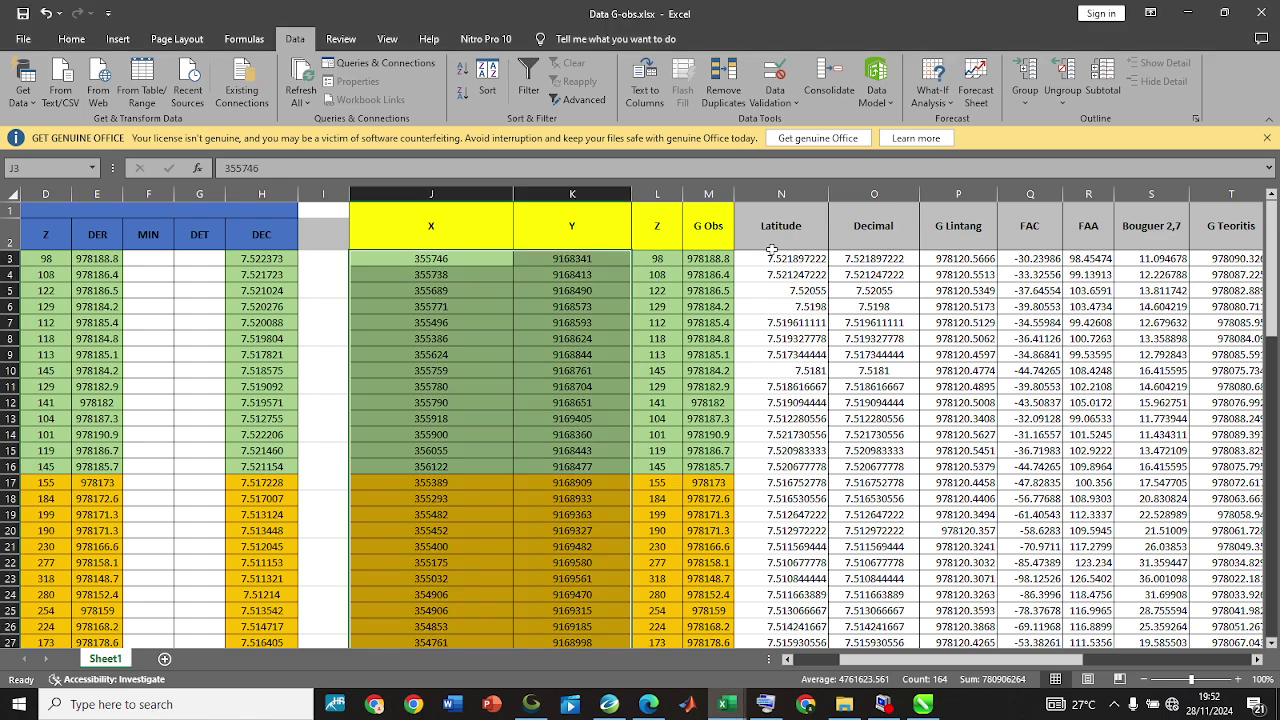
pyautogui.click(653, 260)
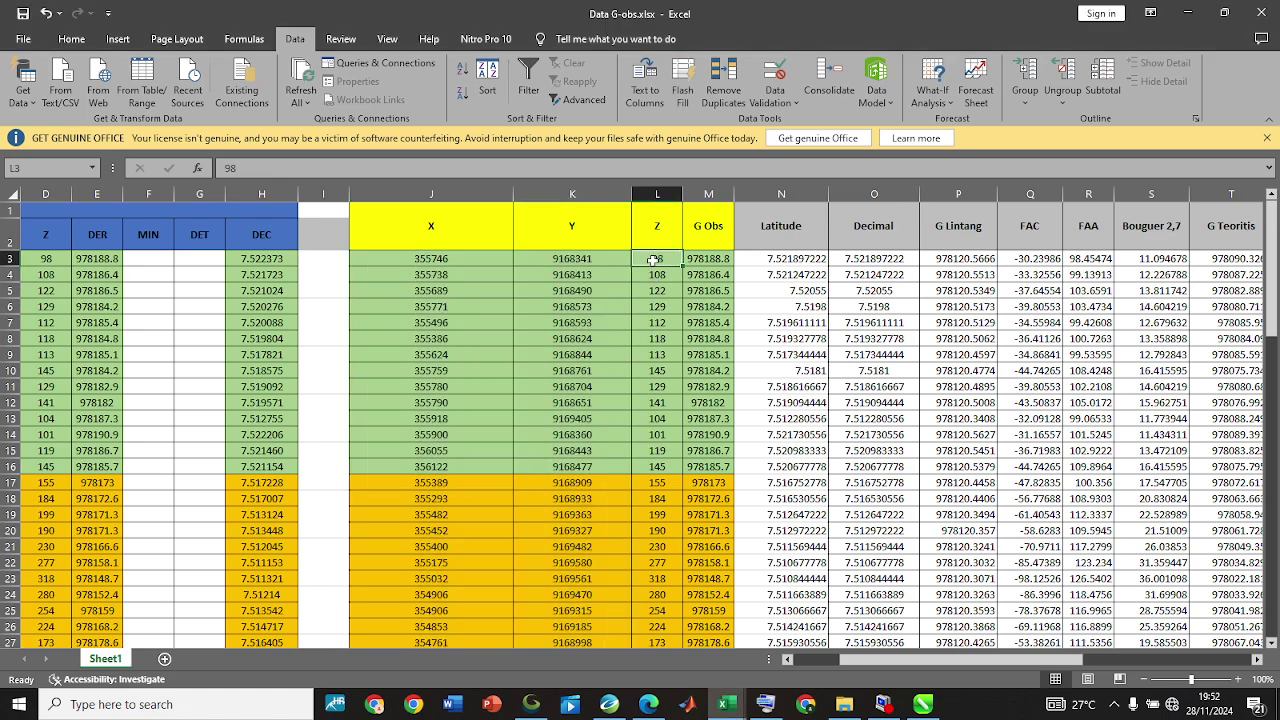
pyautogui.hotkey('ctrl', 'shift', 'Down')
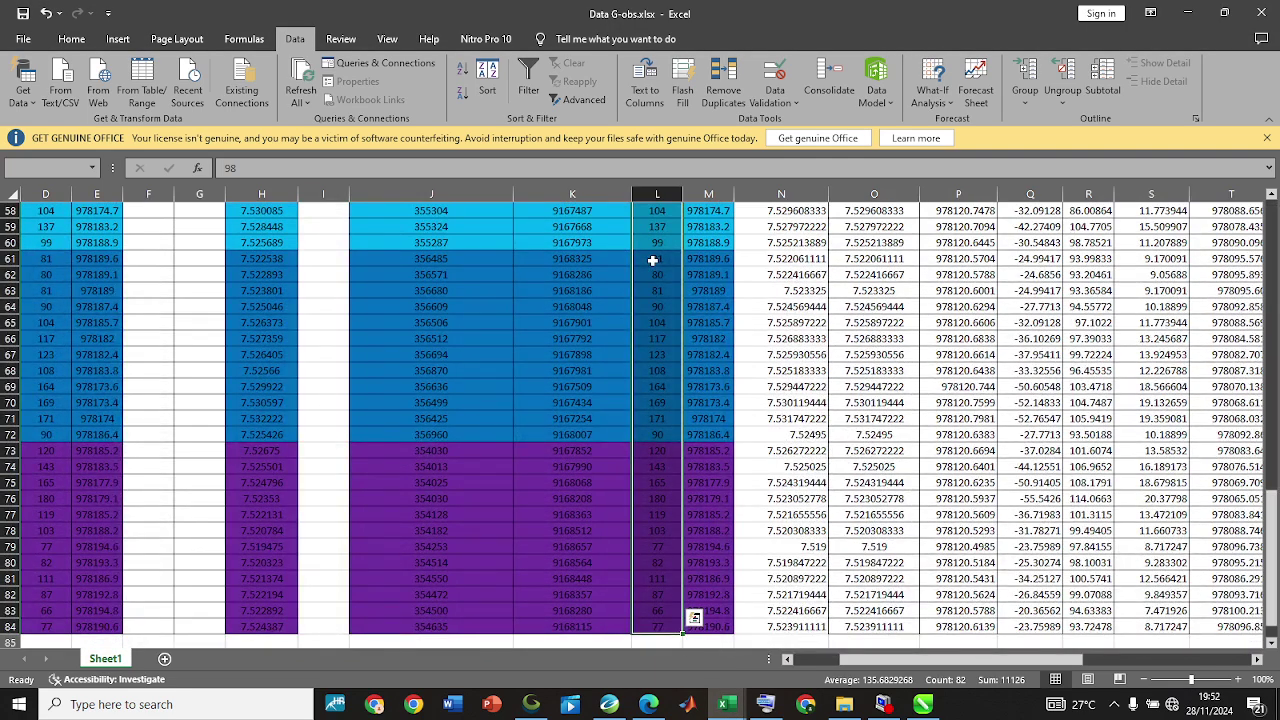
pyautogui.hotkey('ctrl', 'c')
pyautogui.hotkey('alt', 'Tab')
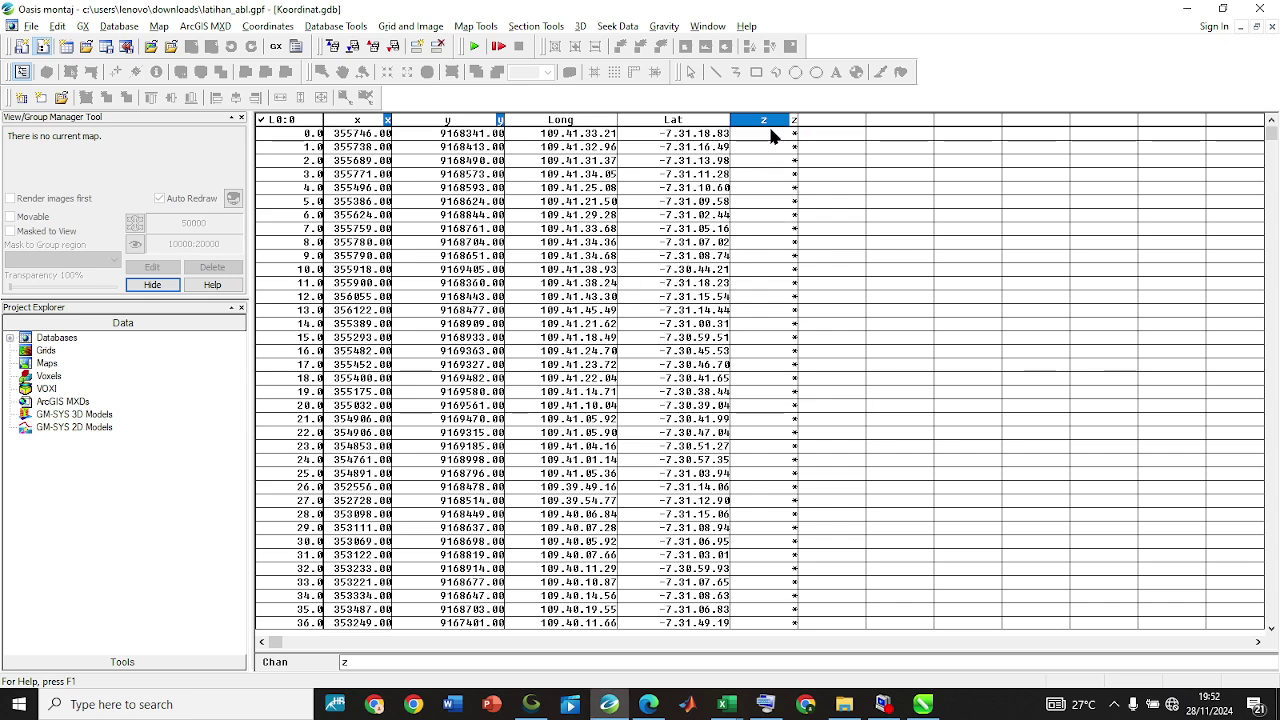
pyautogui.rightClick(772, 136)
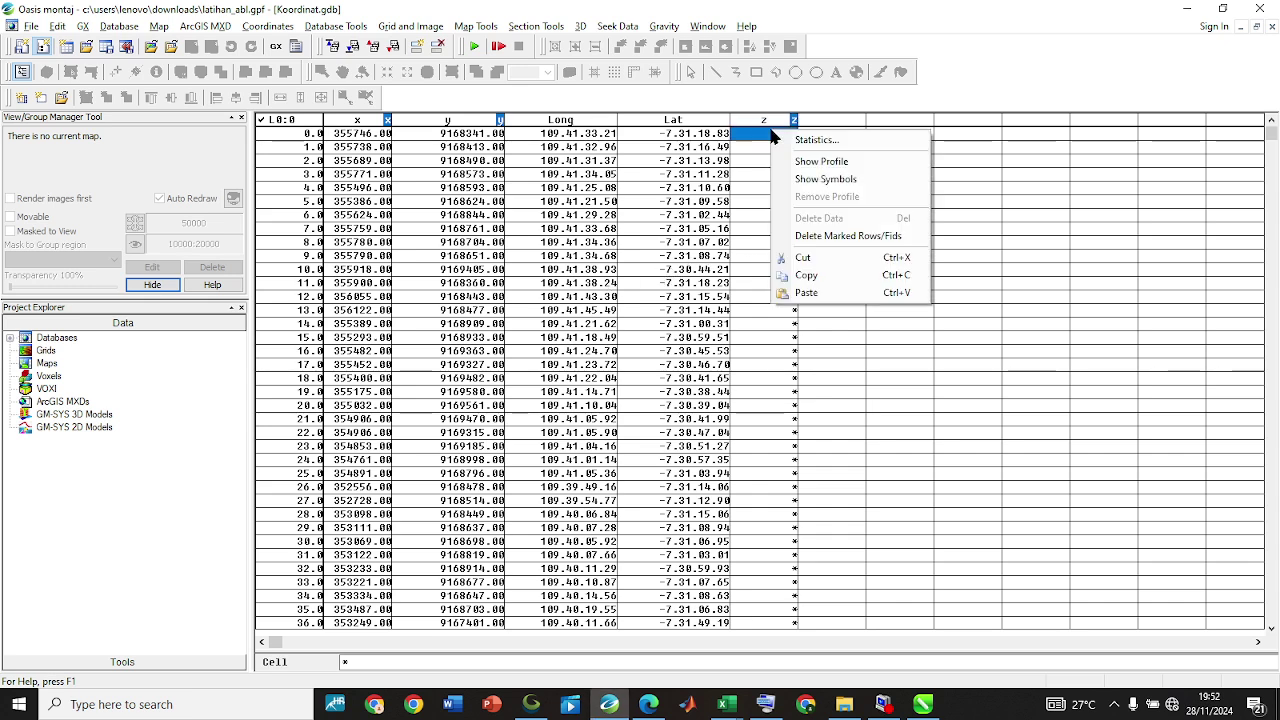
pyautogui.click(810, 292)
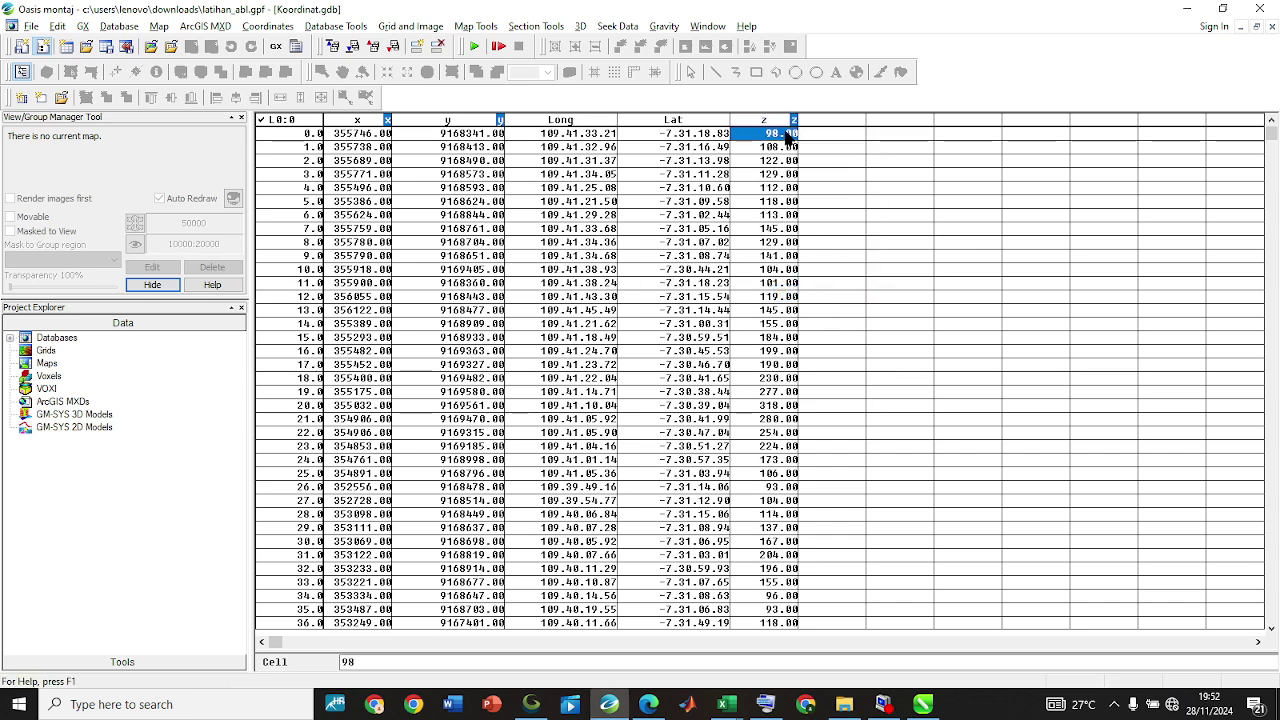
# Start creating a regional terrain correction grid with Regional_Dem_Latihan.grd as the regional DEM grid.
pyautogui.click(664, 26)
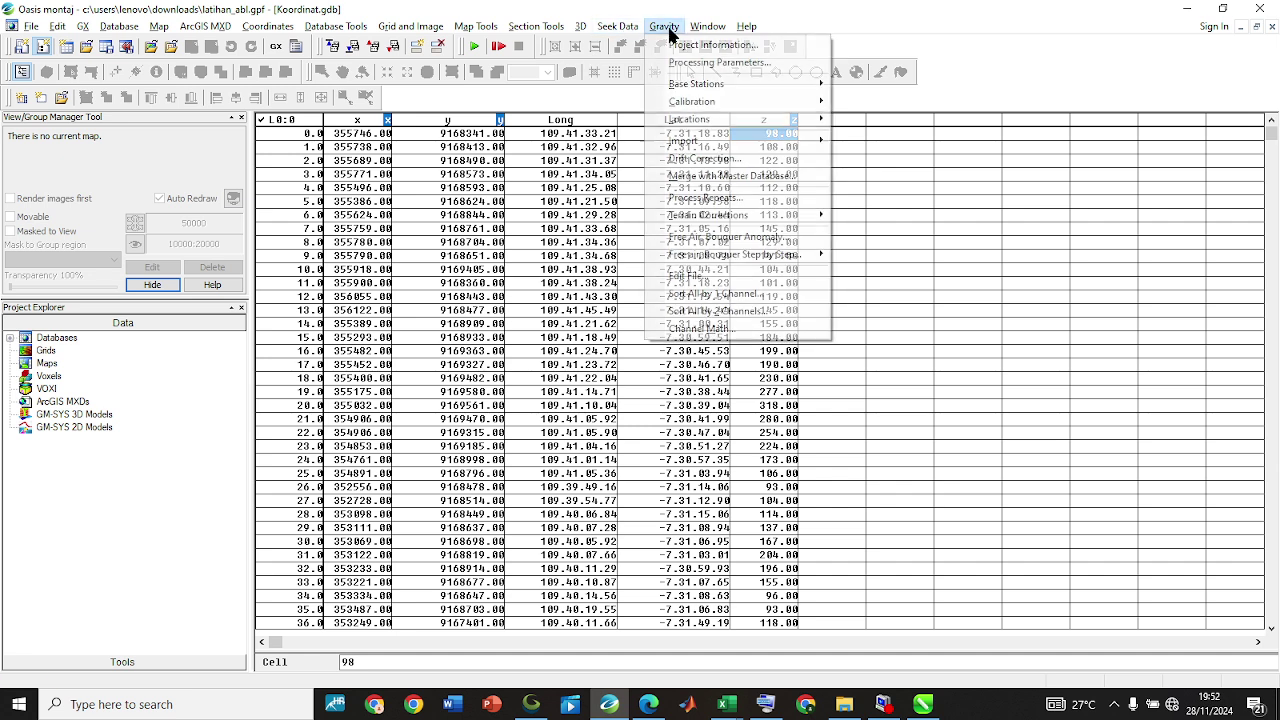
pyautogui.click(707, 26)
pyautogui.moveTo(672, 28)
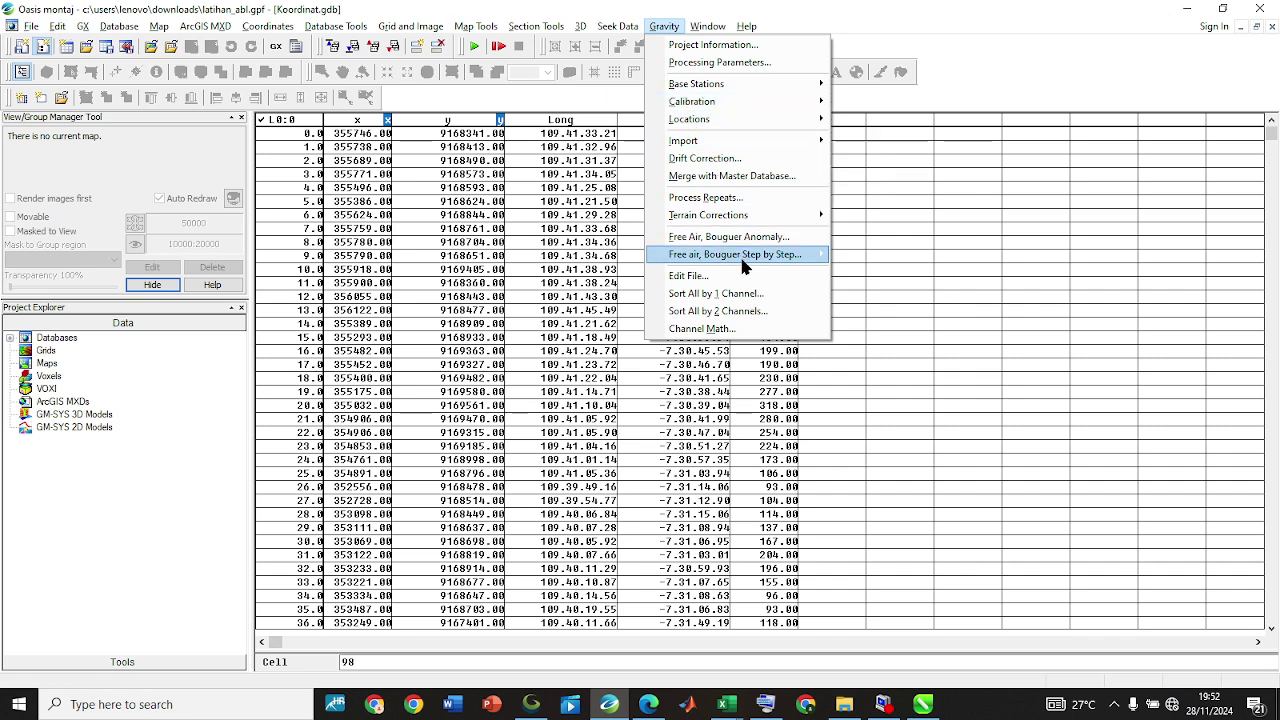
pyautogui.moveTo(790, 222)
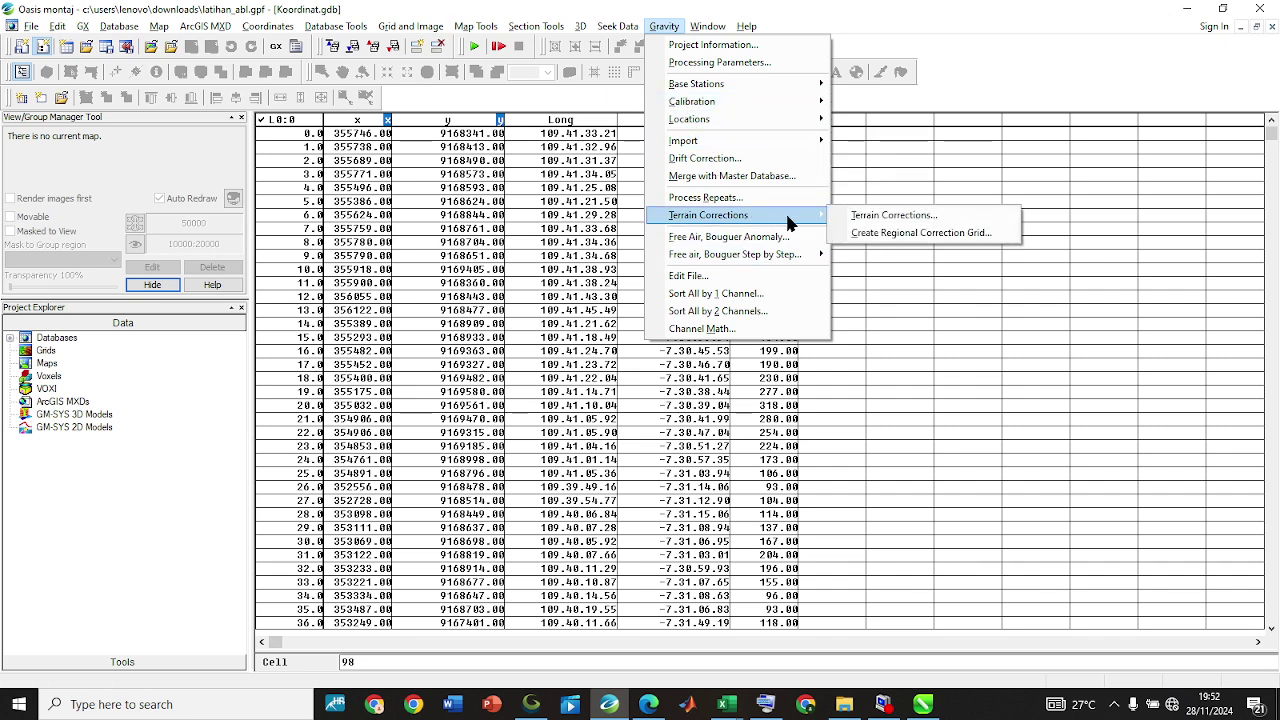
pyautogui.click(887, 235)
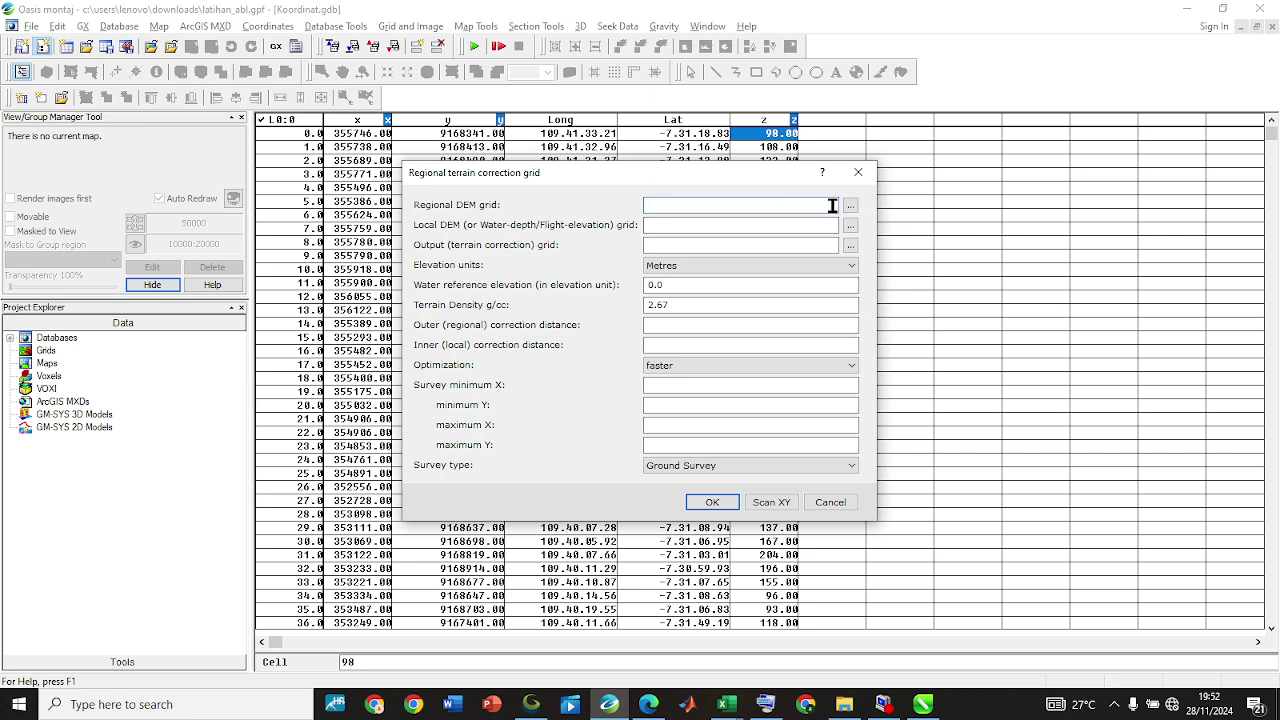
pyautogui.click(848, 208)
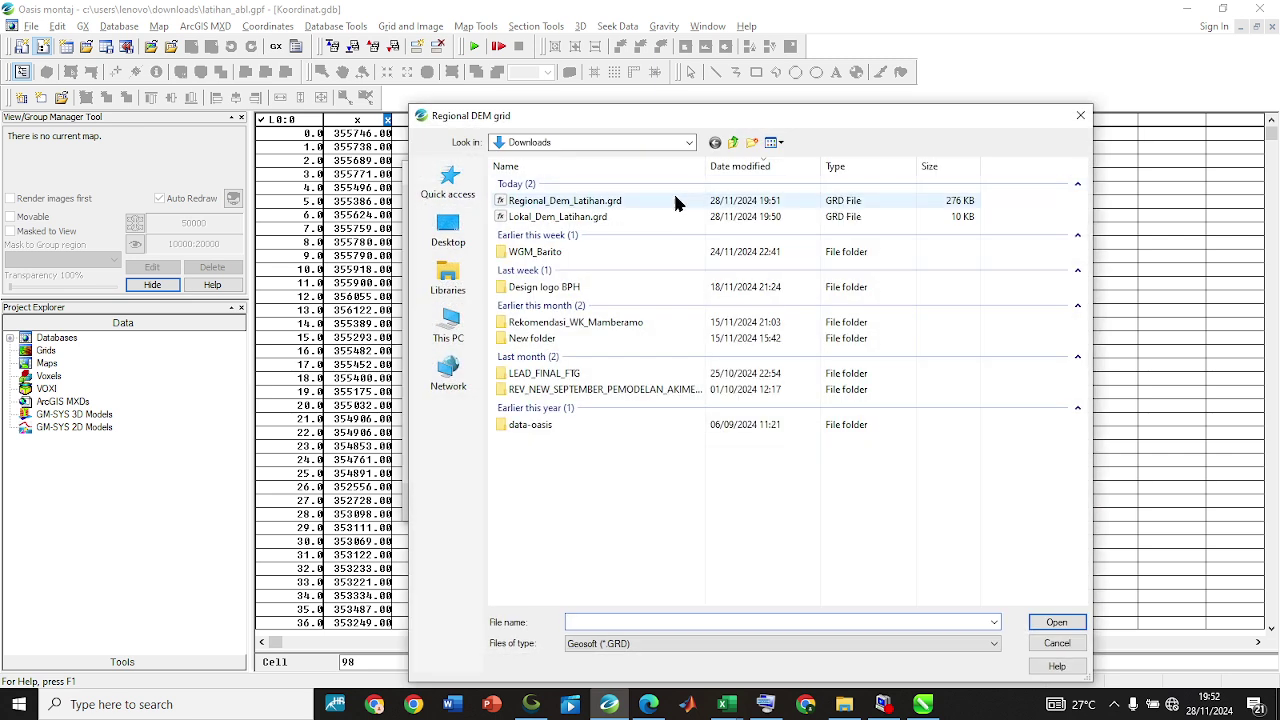
pyautogui.click(590, 200)
pyautogui.click(1056, 622)
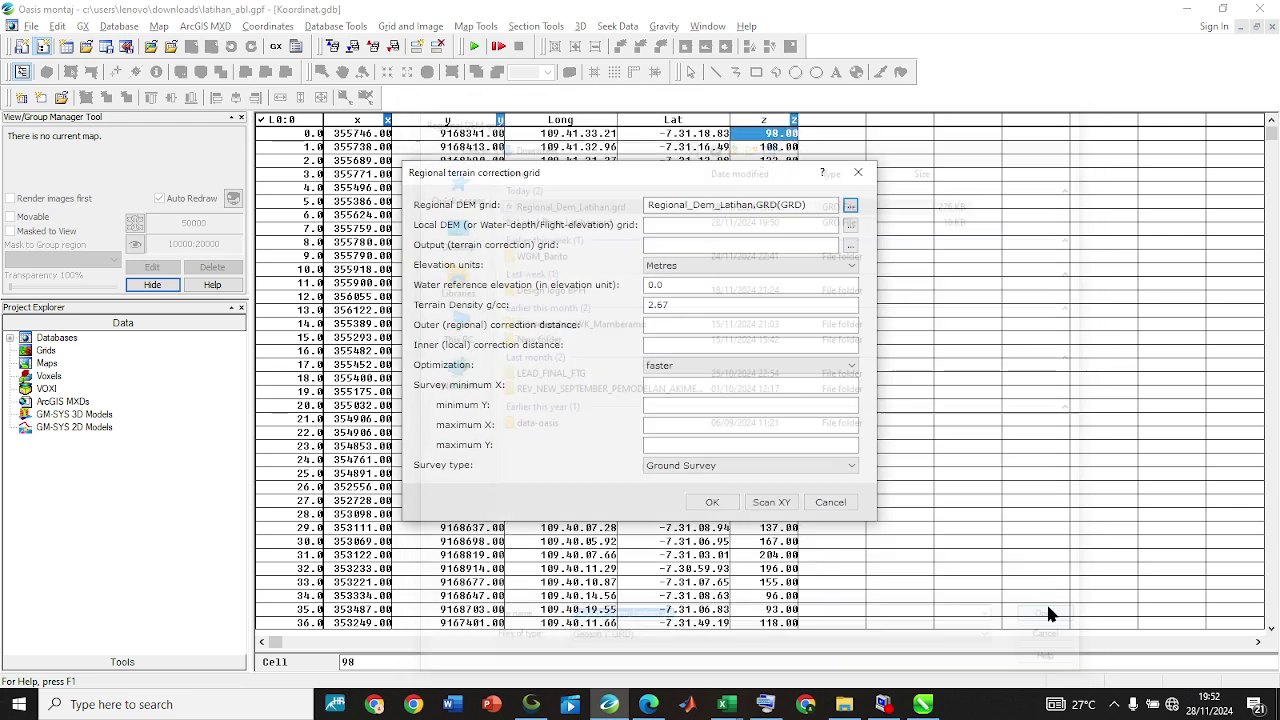
# Set Lokal_Dem_Latihan.grd as the local DEM grid and name the output terrain correction grid Terrain.
pyautogui.press('Tab')
pyautogui.click(850, 228)
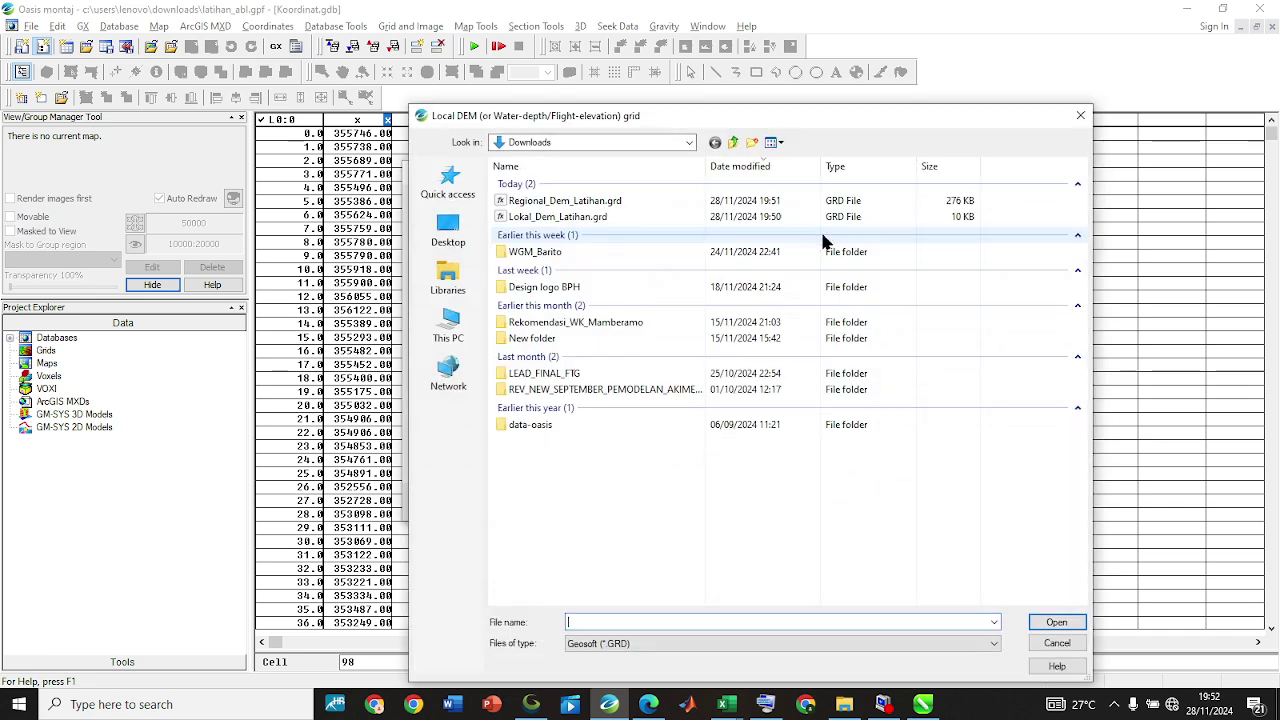
pyautogui.click(697, 212)
pyautogui.click(1054, 623)
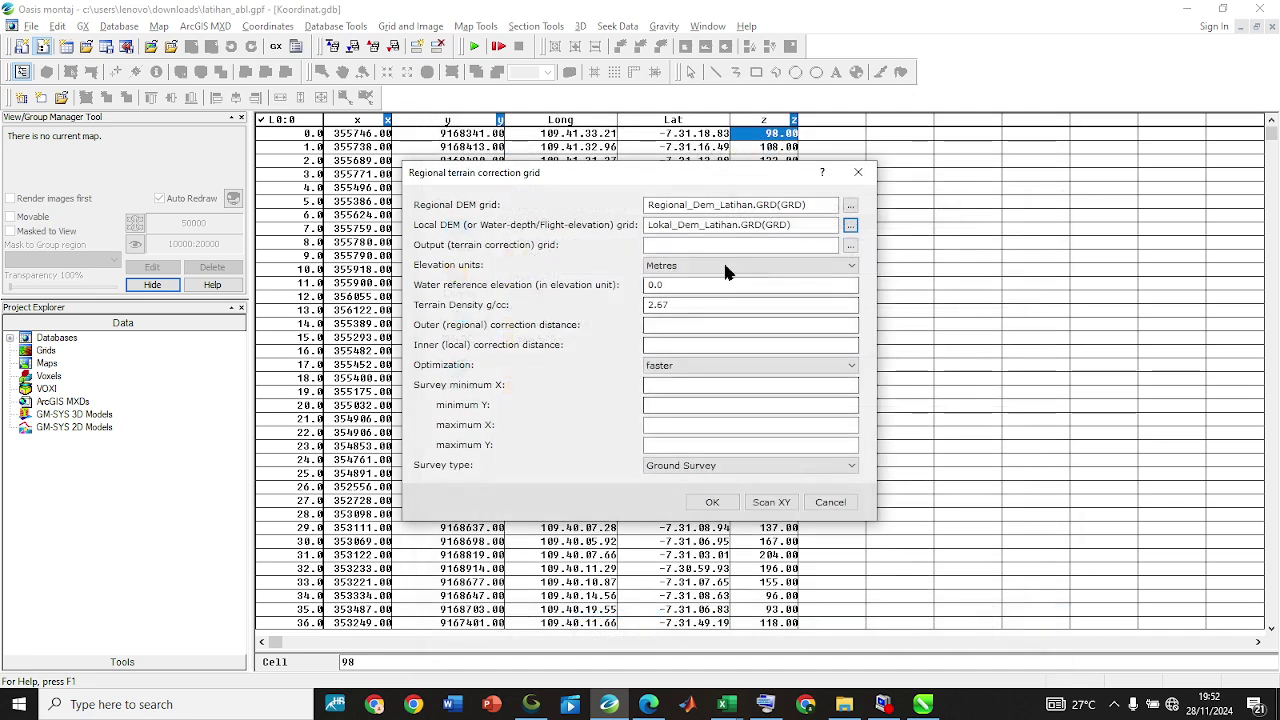
pyautogui.click(682, 245)
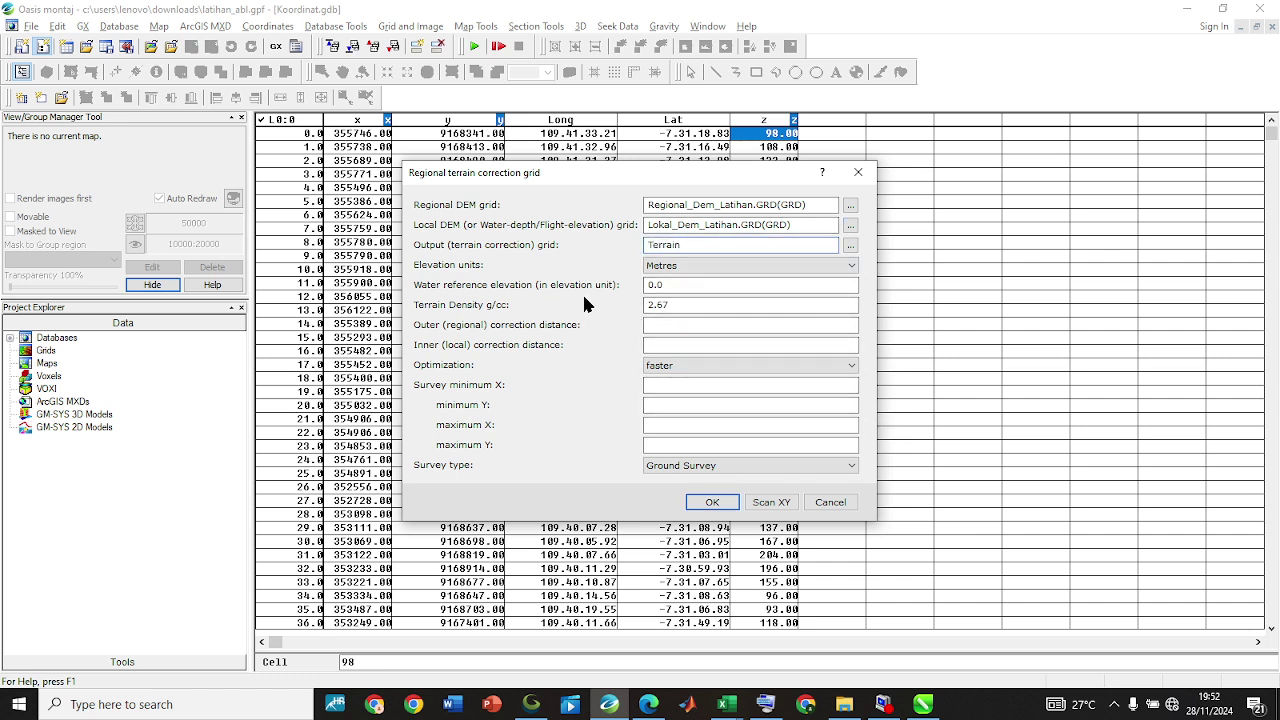
# Set the outer correction distance to 10000 and the inner correction distance to 1000, and generate the regional correction grid.
pyautogui.click(677, 304)
pyautogui.click(683, 324)
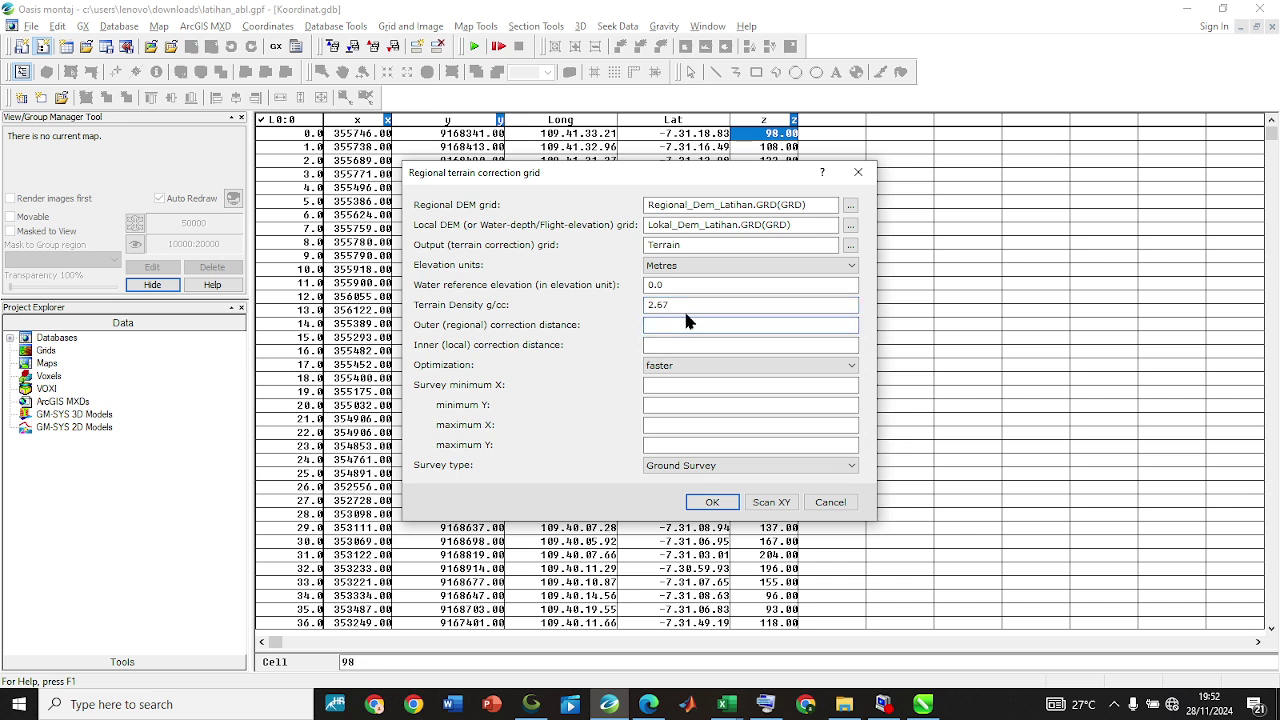
pyautogui.write('10000')
pyautogui.click(666, 343)
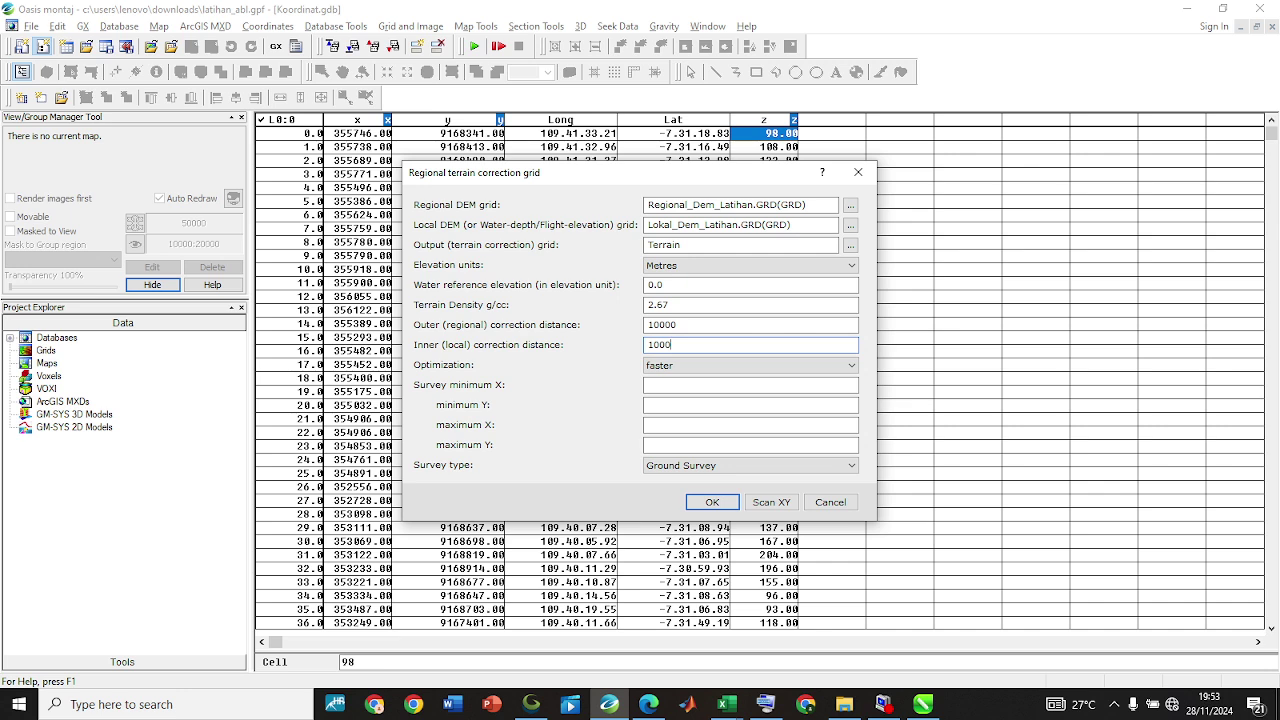
pyautogui.click(730, 498)
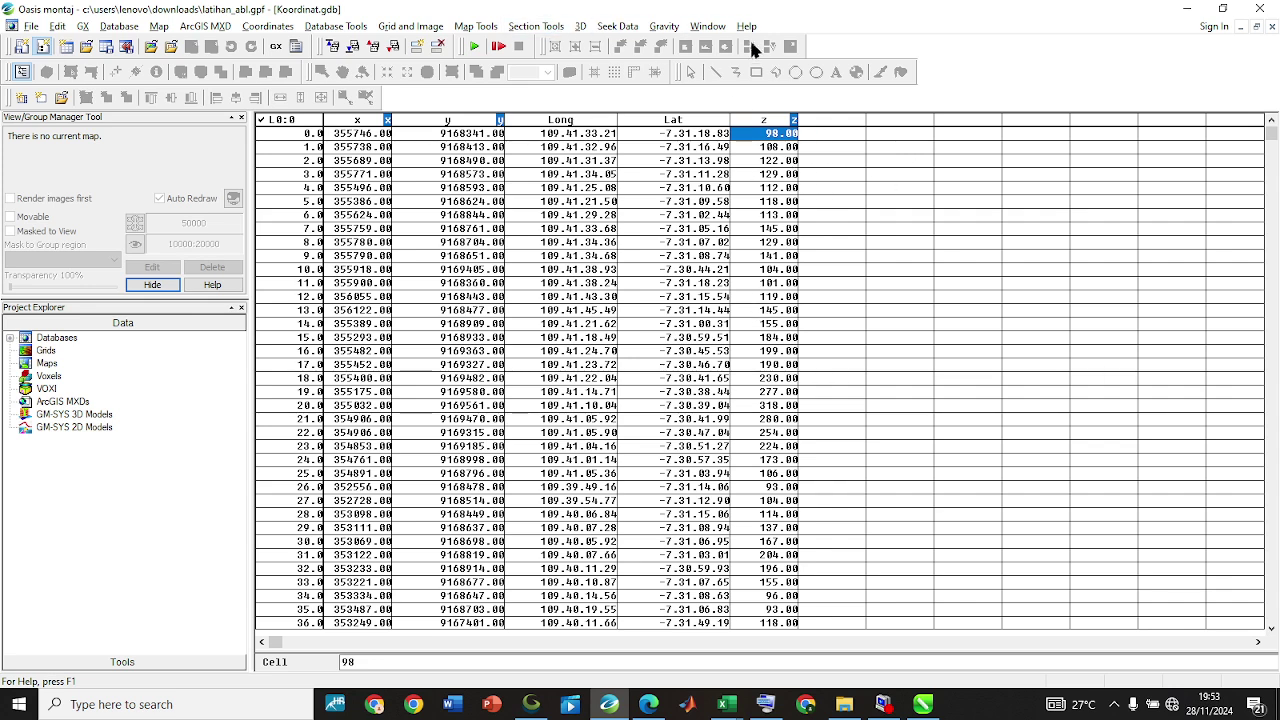
# Run Terrain Corrections on Koordinat.gdb with x and y as coordinate channels, z as elevation channel and Terrain as output channel.
pyautogui.click(665, 28)
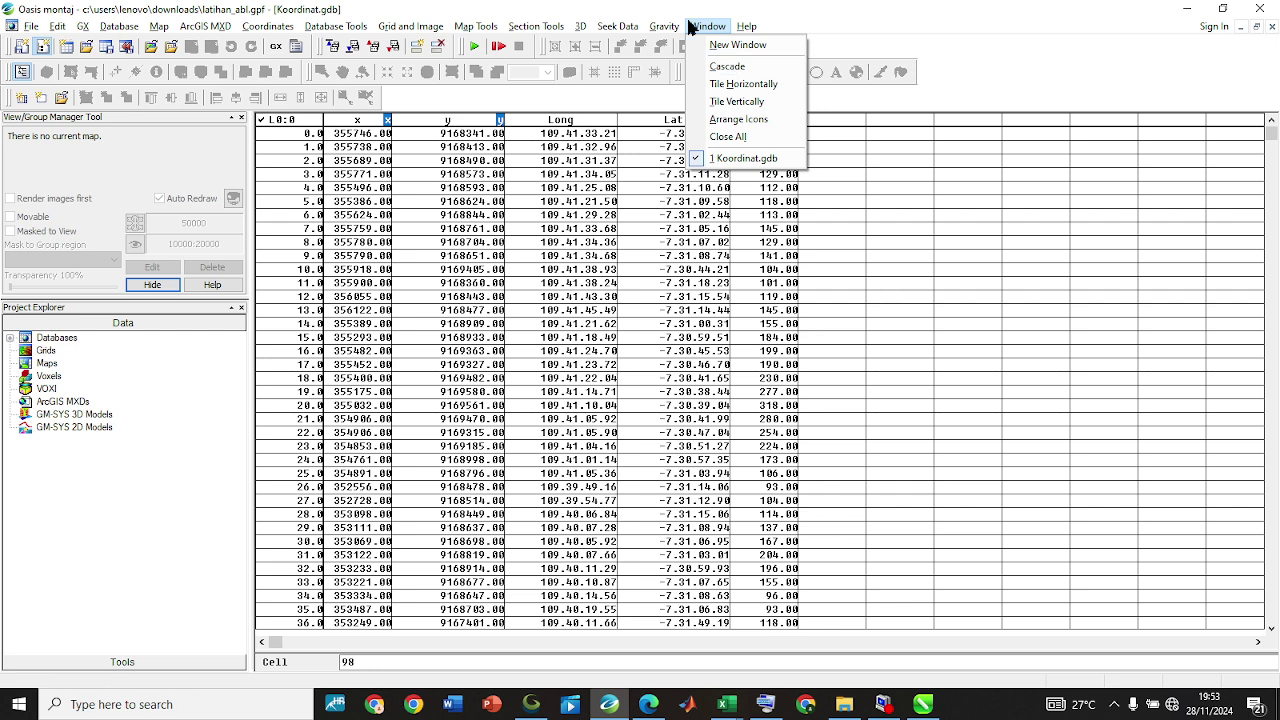
pyautogui.moveTo(663, 28)
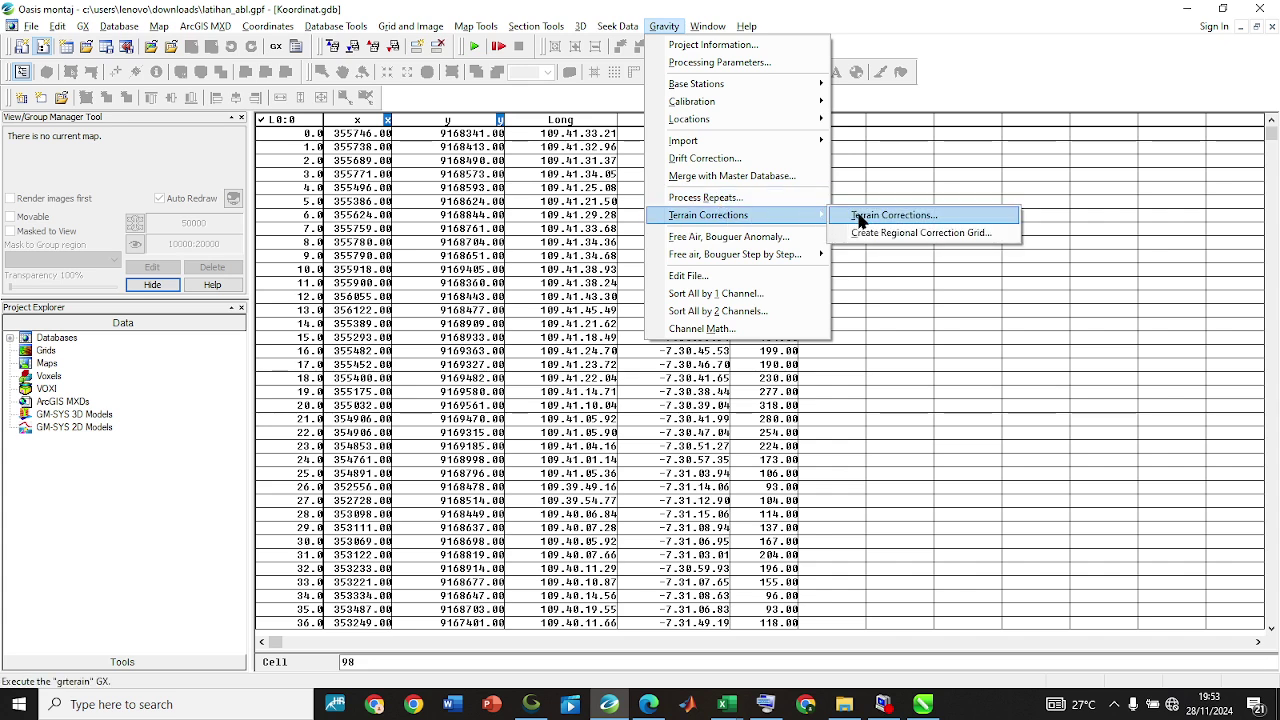
pyautogui.click(862, 216)
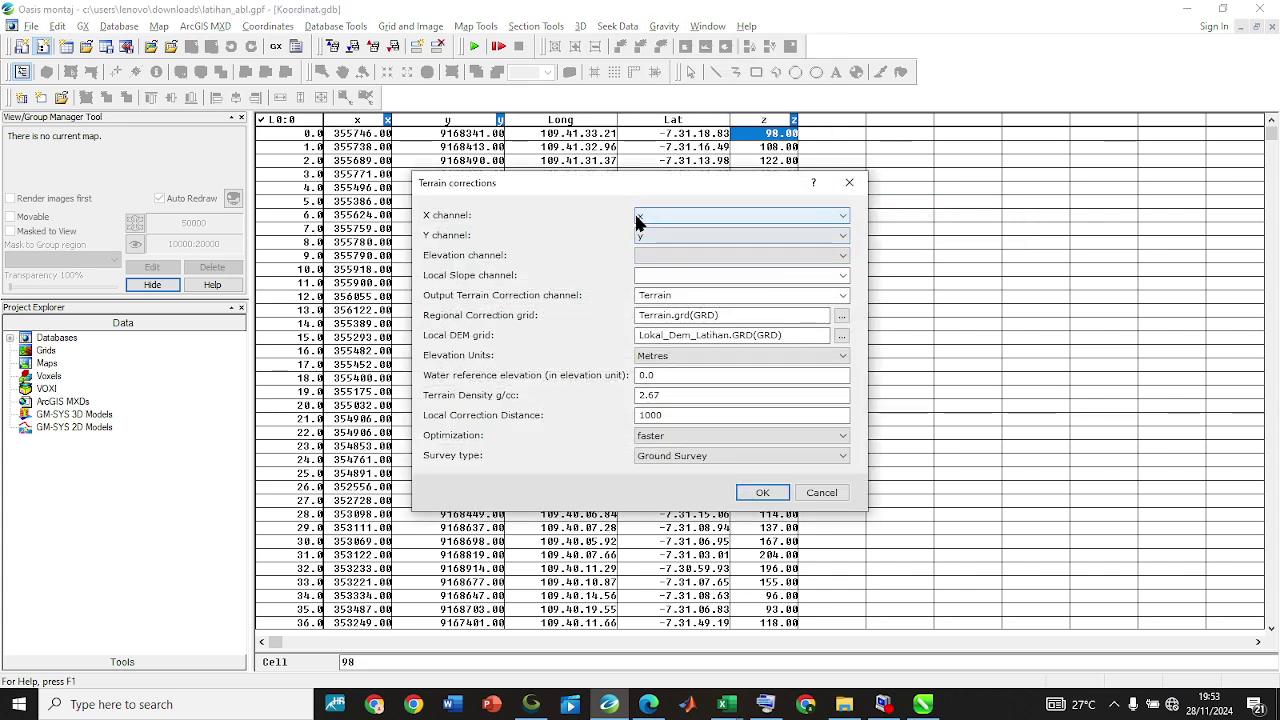
pyautogui.click(648, 216)
pyautogui.click(654, 228)
pyautogui.click(656, 232)
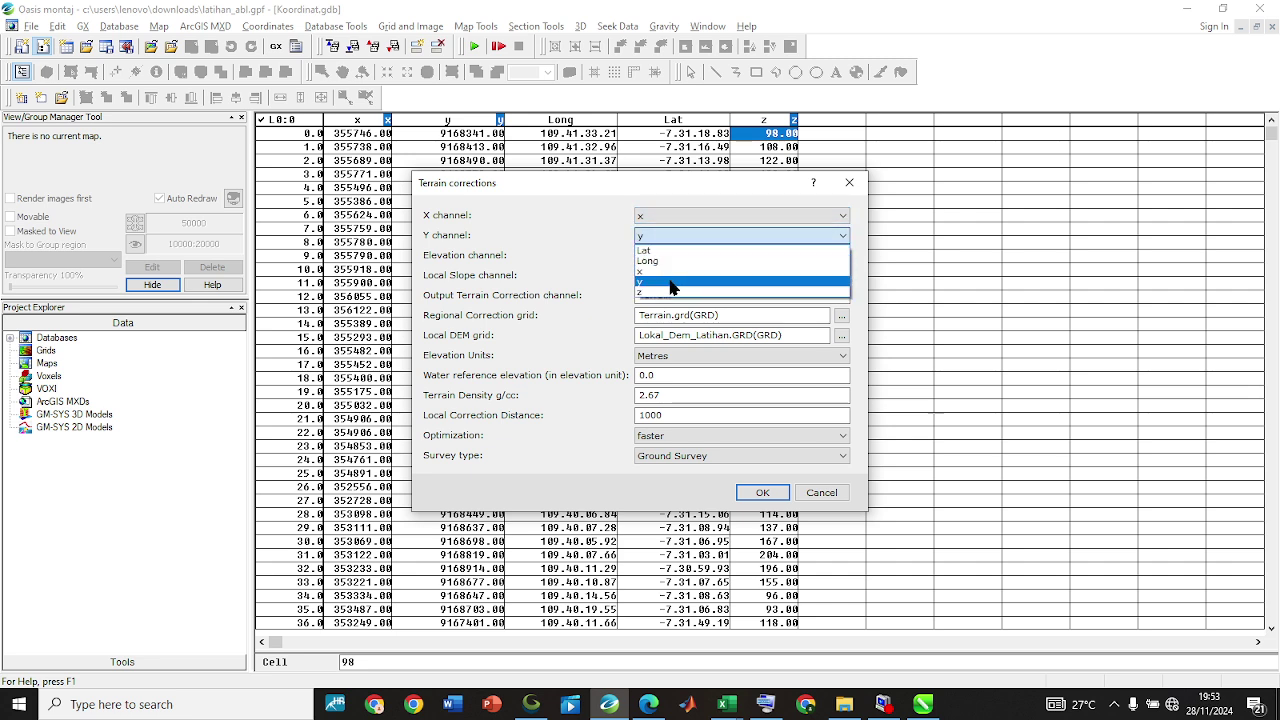
pyautogui.click(672, 282)
pyautogui.click(658, 255)
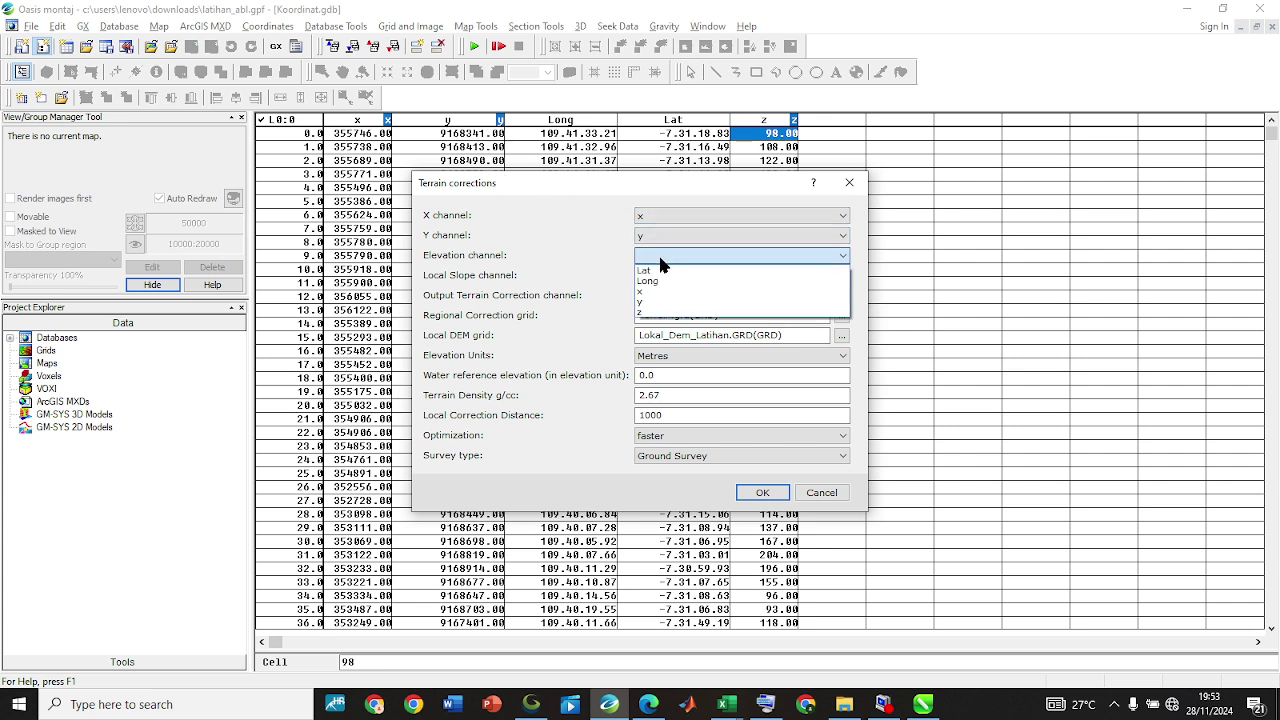
pyautogui.click(667, 320)
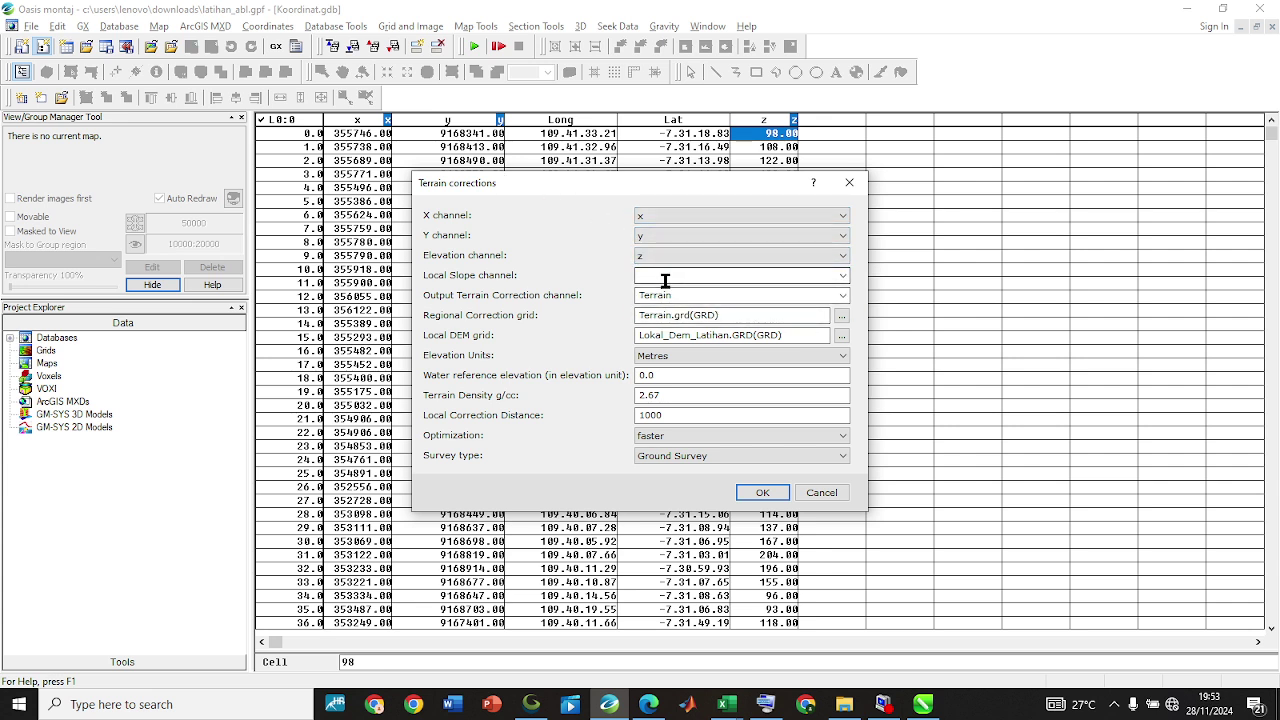
pyautogui.click(704, 293)
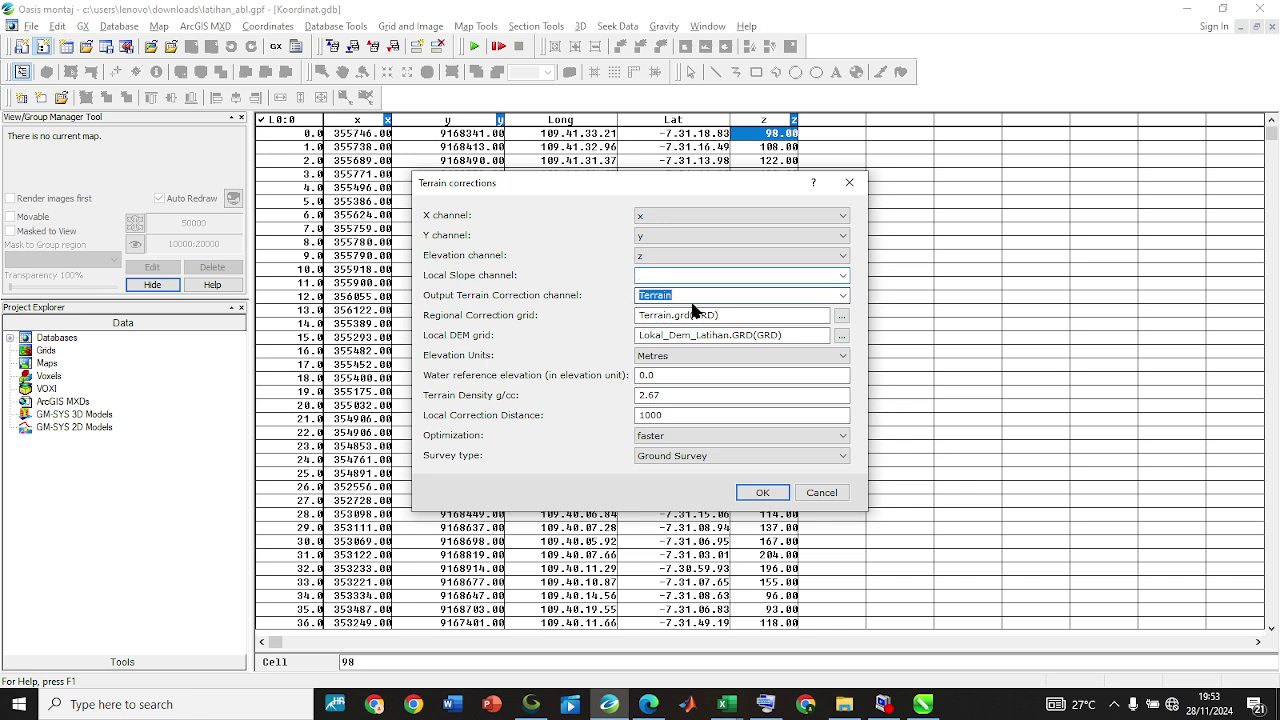
pyautogui.click(759, 494)
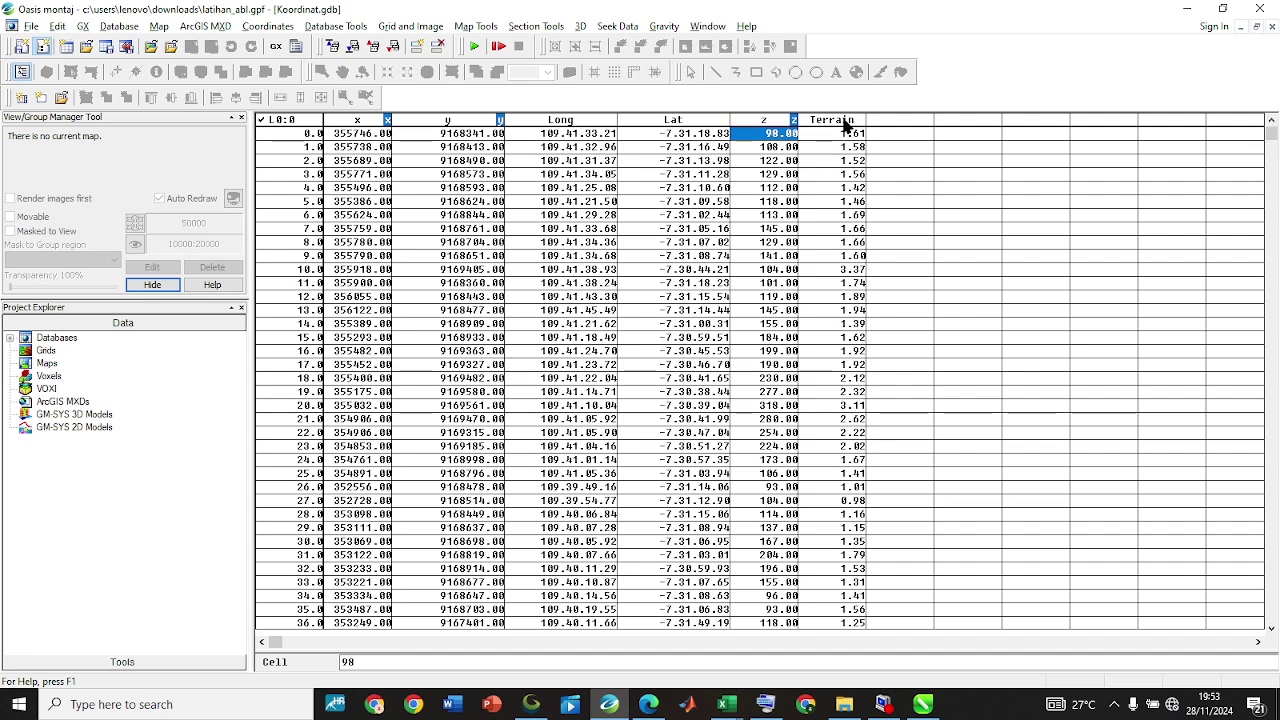
# Copy the whole Terrain channel and paste it into the Koreksi Medan column of Data G-obs.xlsx in Excel from cell V3.
pyautogui.click(845, 125)
pyautogui.rightClick(826, 180)
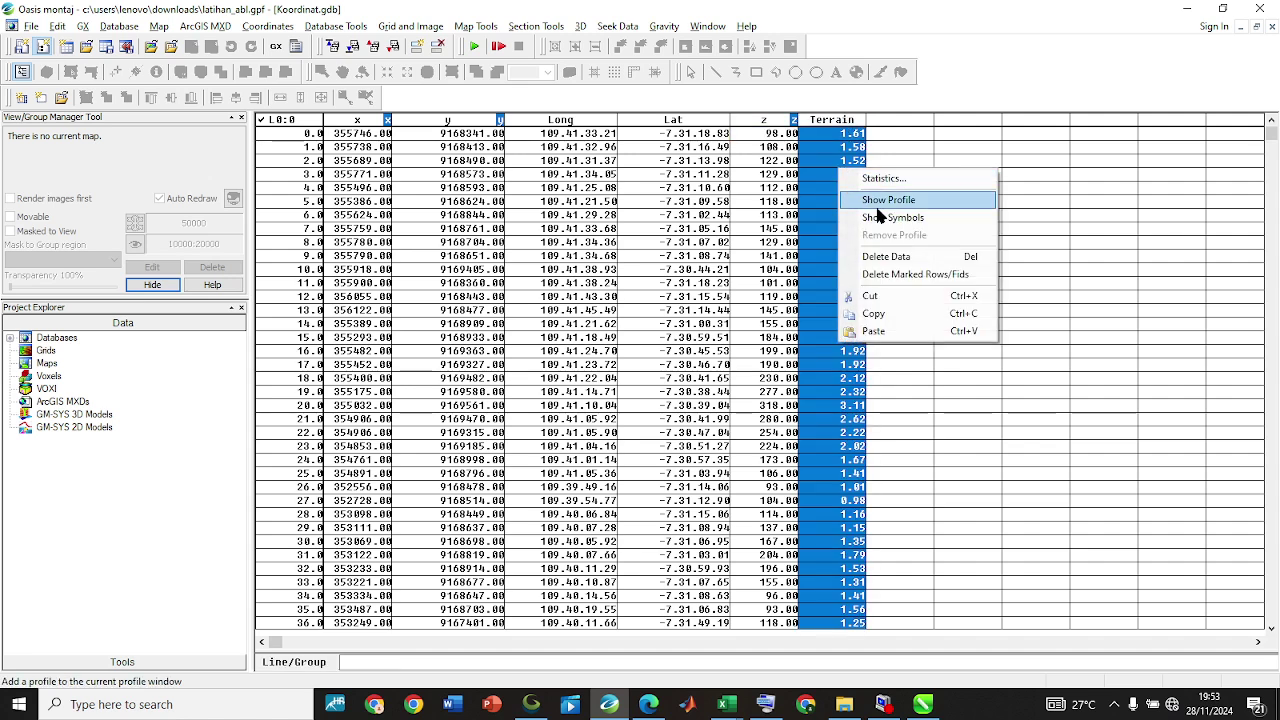
pyautogui.click(865, 313)
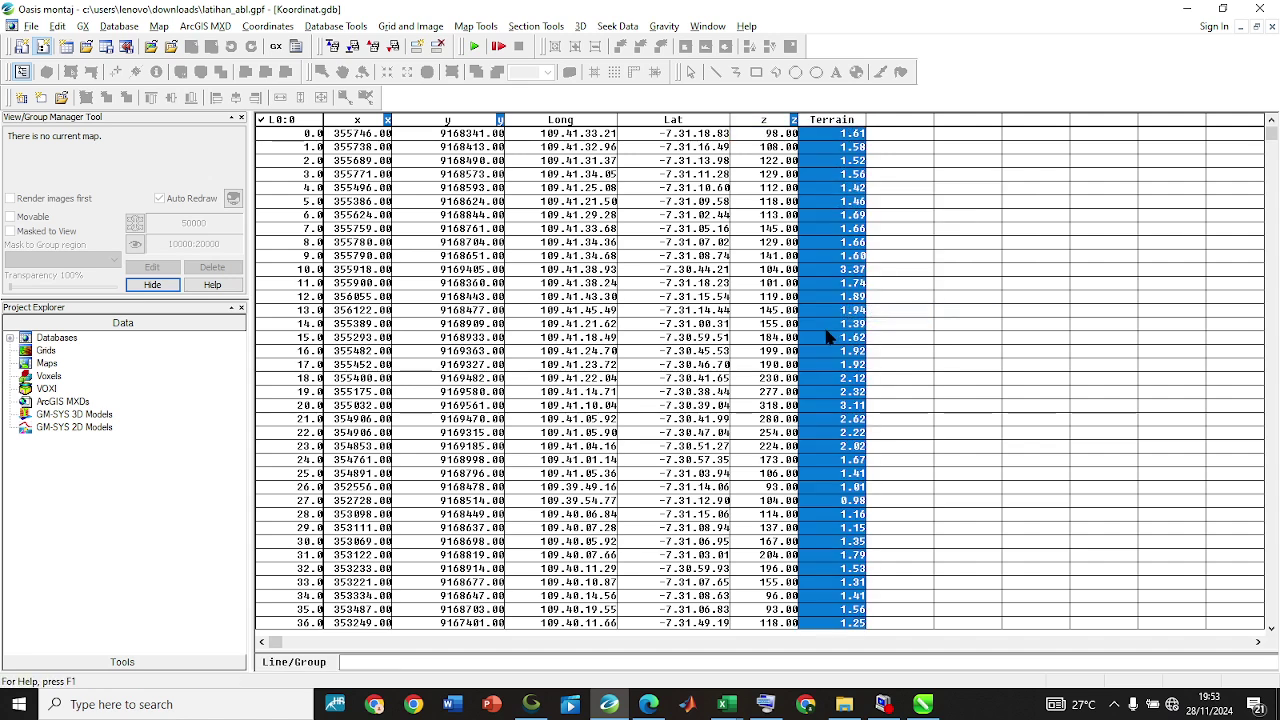
pyautogui.hotkey('alt', 'Tab')
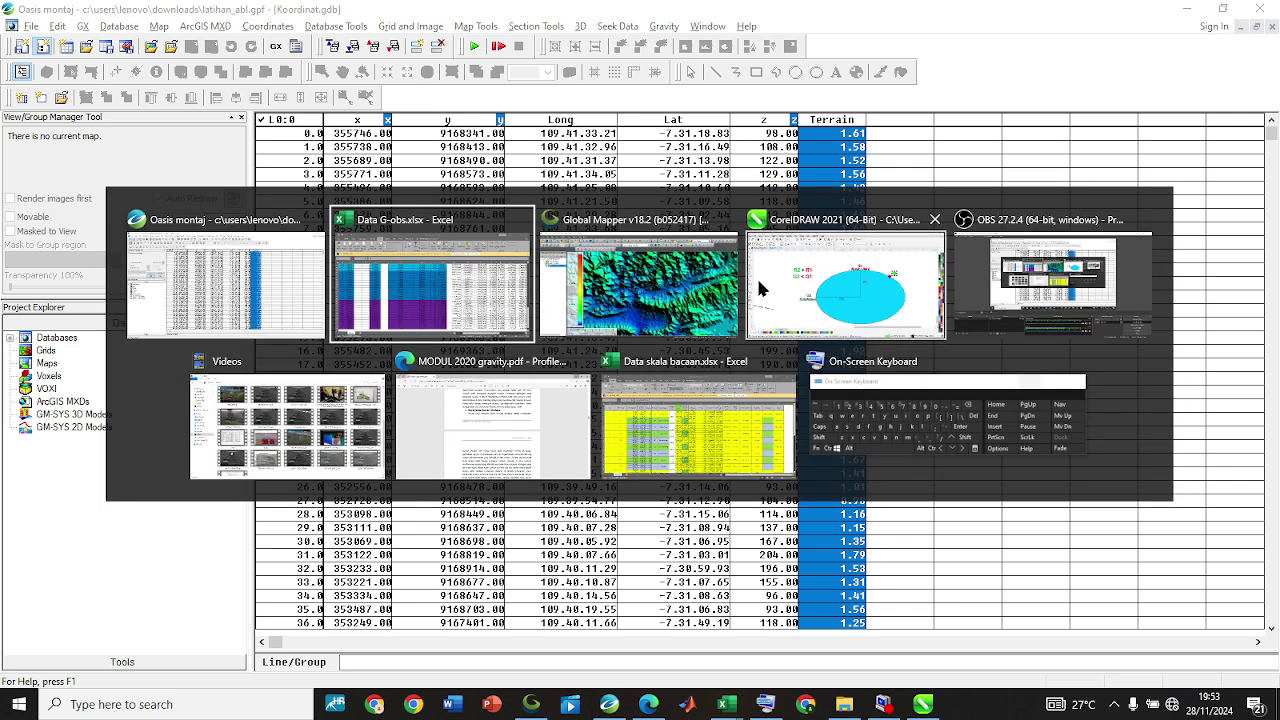
pyautogui.press('alt')
pyautogui.moveTo(1001, 660); pyautogui.dragTo(1170, 660)
pyautogui.scroll(4, 1137, 372)
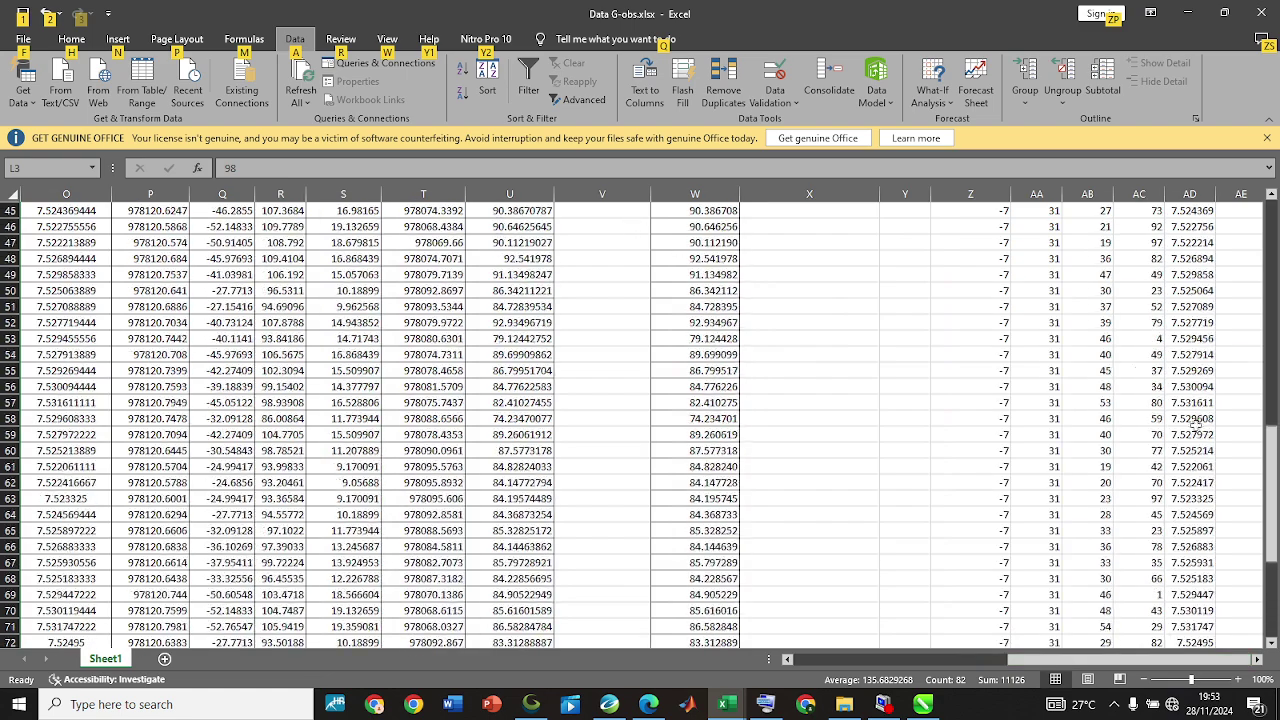
pyautogui.moveTo(1270, 473); pyautogui.dragTo(1240, 232)
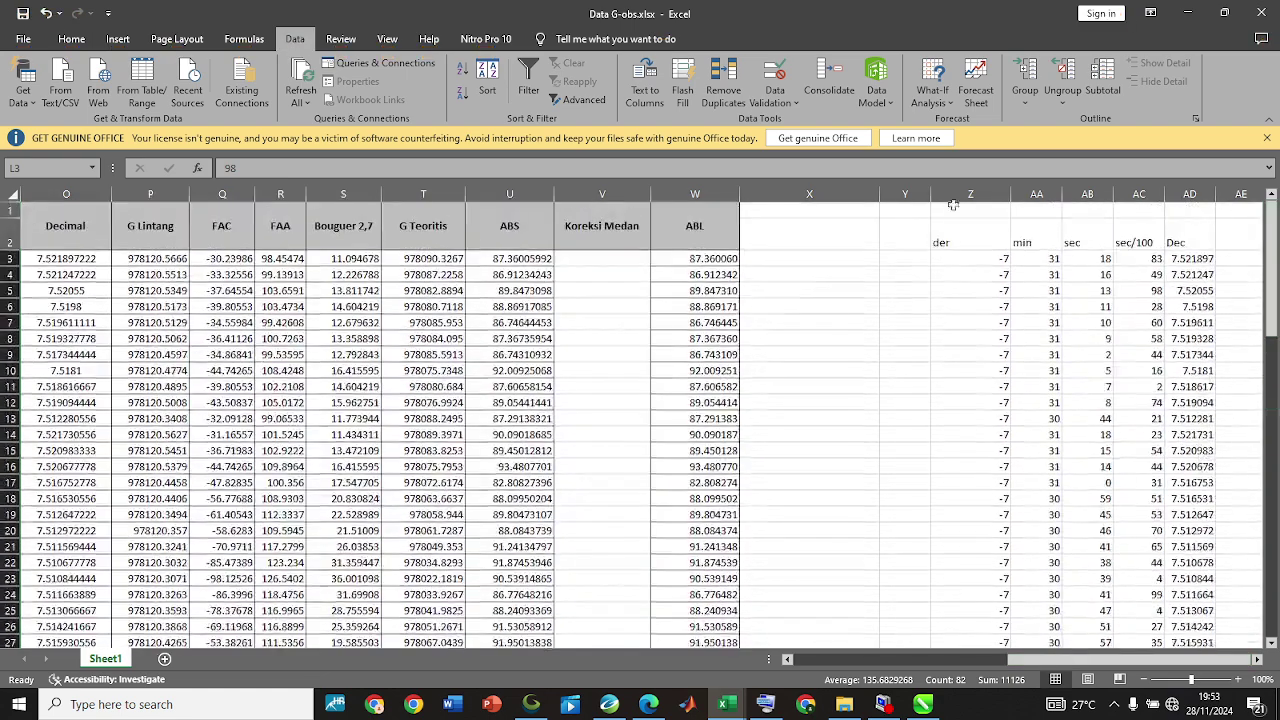
pyautogui.click(582, 260)
pyautogui.rightClick(583, 260)
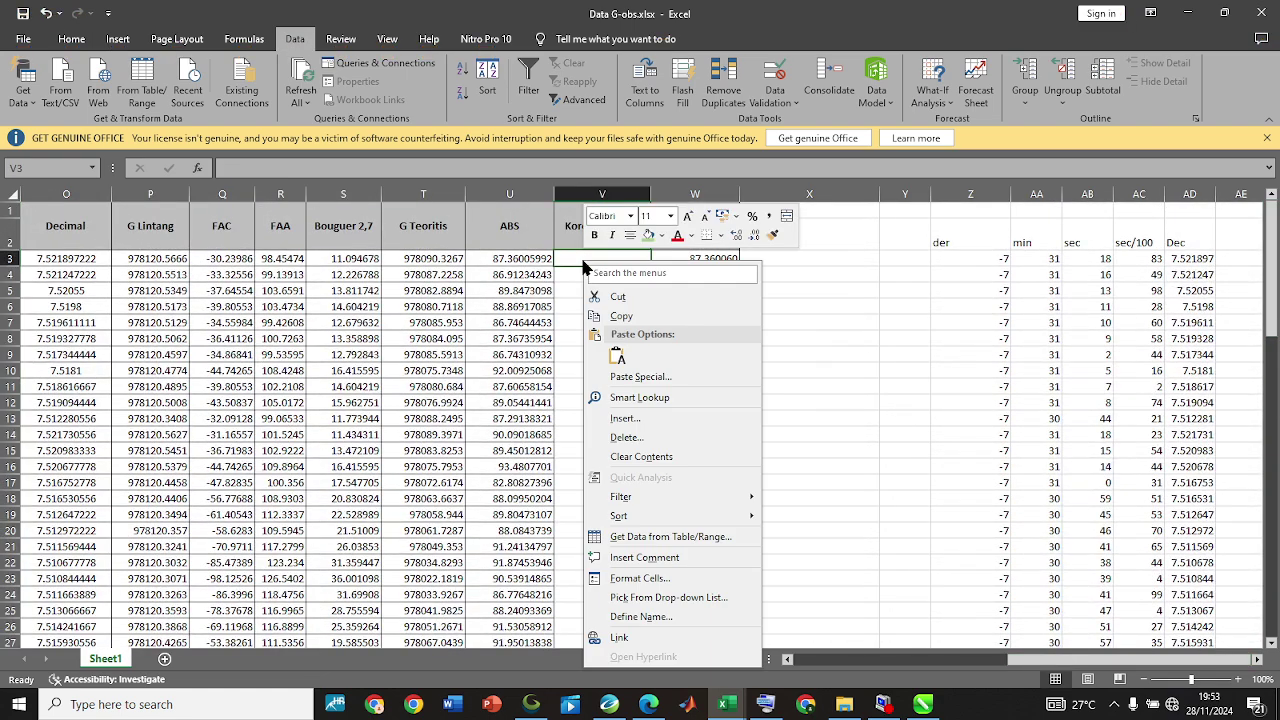
pyautogui.click(620, 355)
pyautogui.click(783, 296)
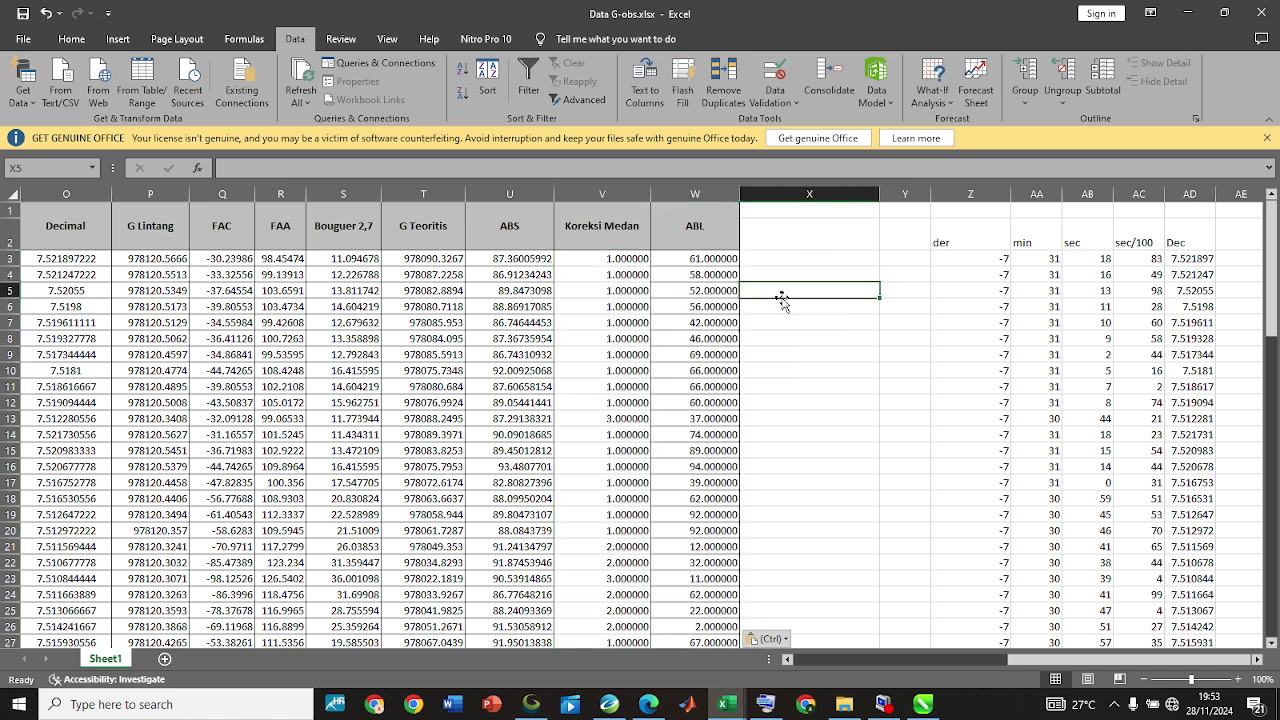
# Copy the Terrain channel of Koordinat.gdb again in Oasis montaj and return to Data G-obs.xlsx in Excel.
pyautogui.click(610, 260)
pyautogui.click(600, 388)
pyautogui.hotkey('alt', 'Tab')
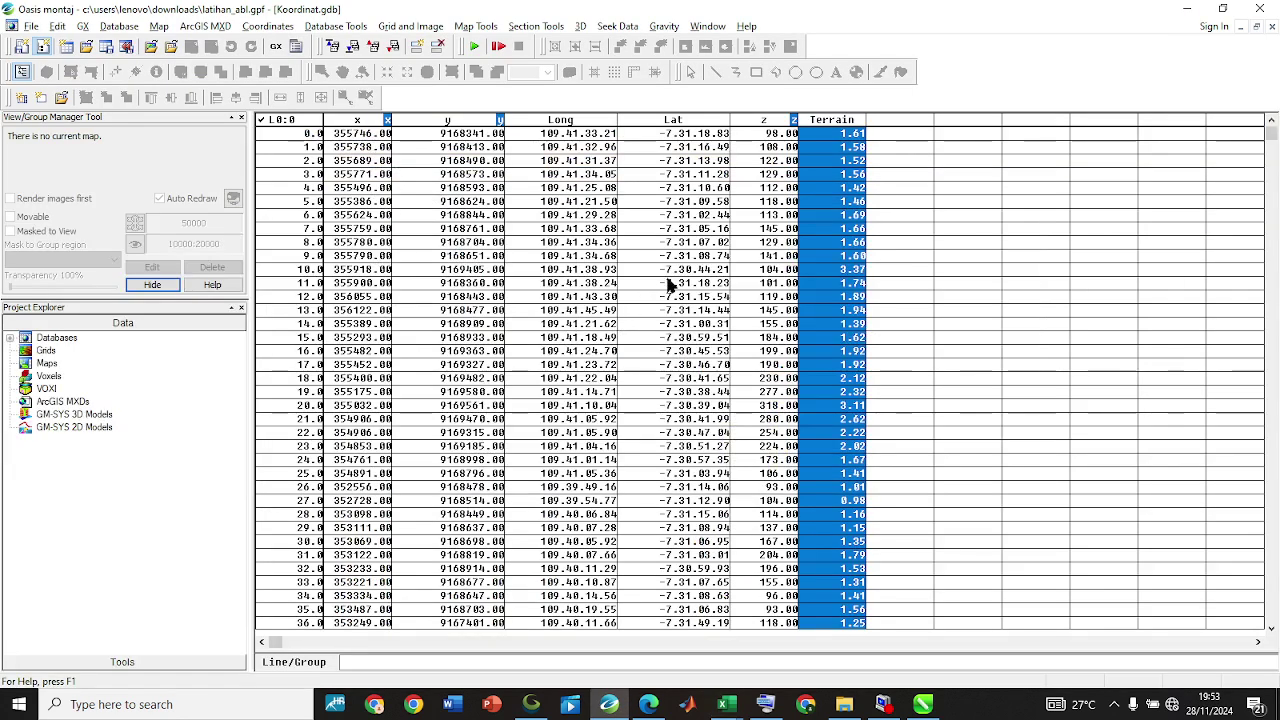
pyautogui.rightClick(848, 198)
pyautogui.click(871, 322)
pyautogui.hotkey('alt', 'Tab')
pyautogui.click(715, 270)
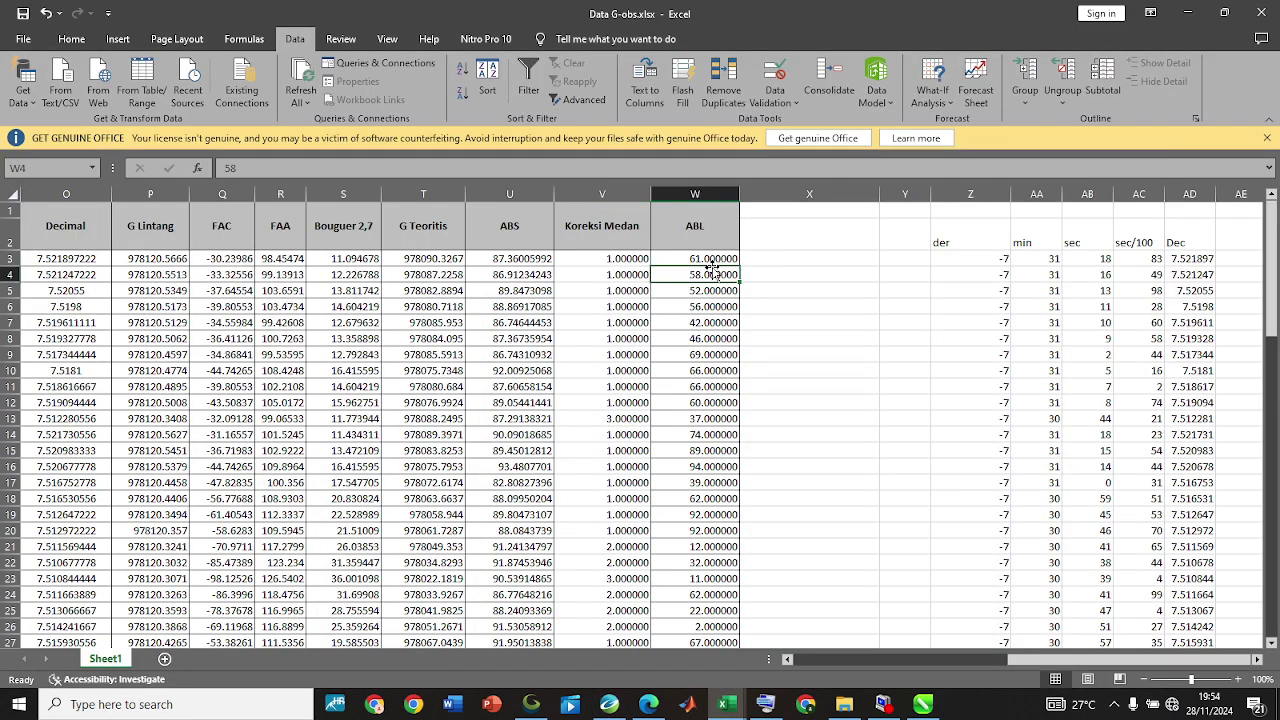
pyautogui.press('Down')
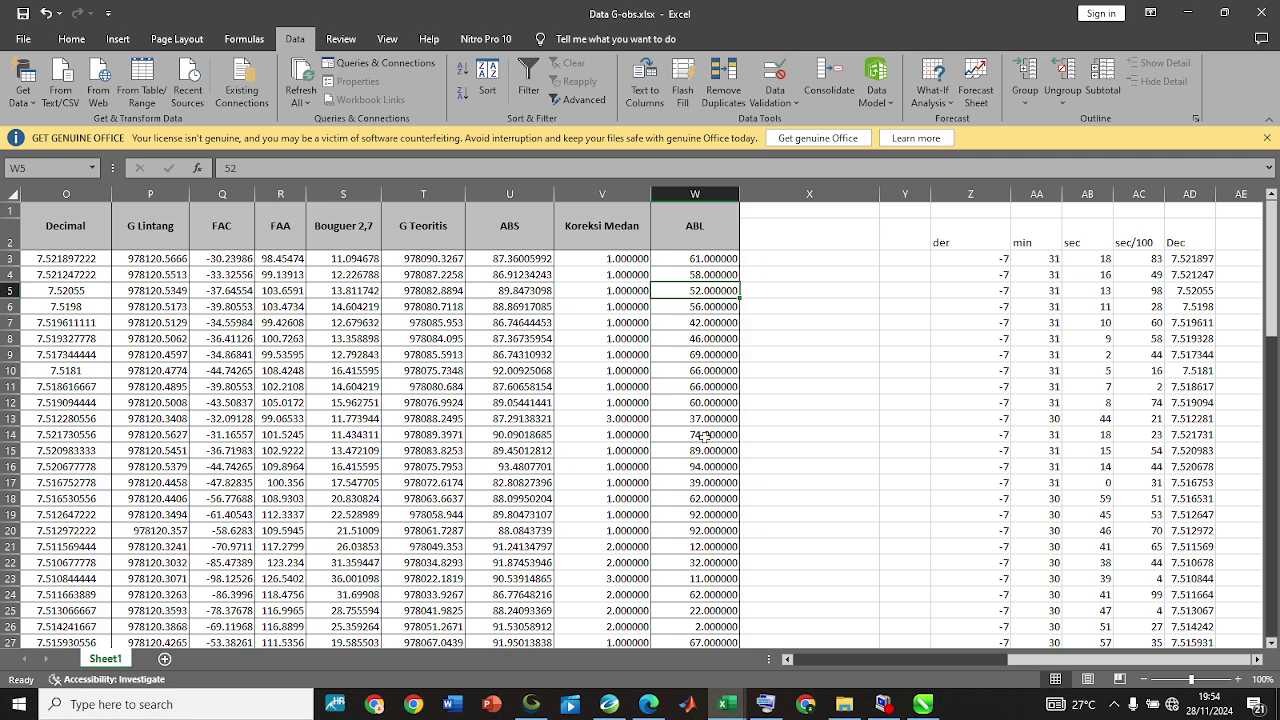
pyautogui.keyDown('ctrl'); pyautogui.scroll(-1, 713, 436); pyautogui.keyUp('ctrl')
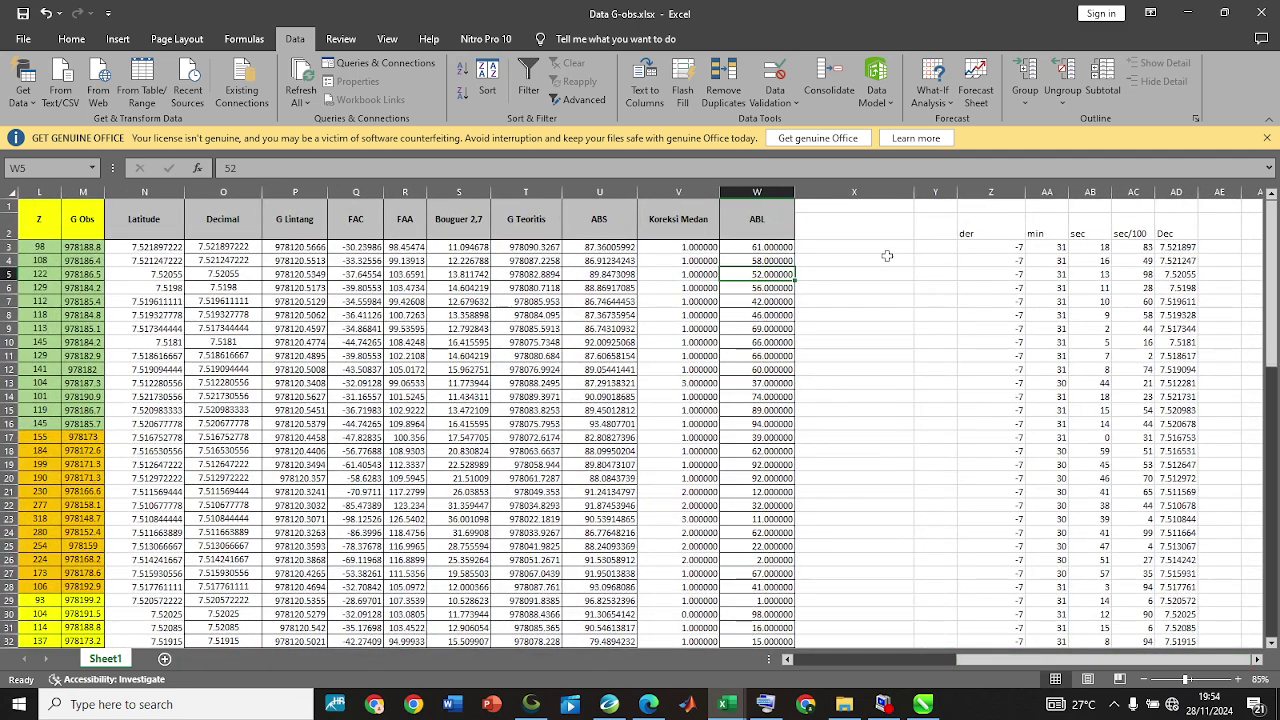
pyautogui.click(924, 245)
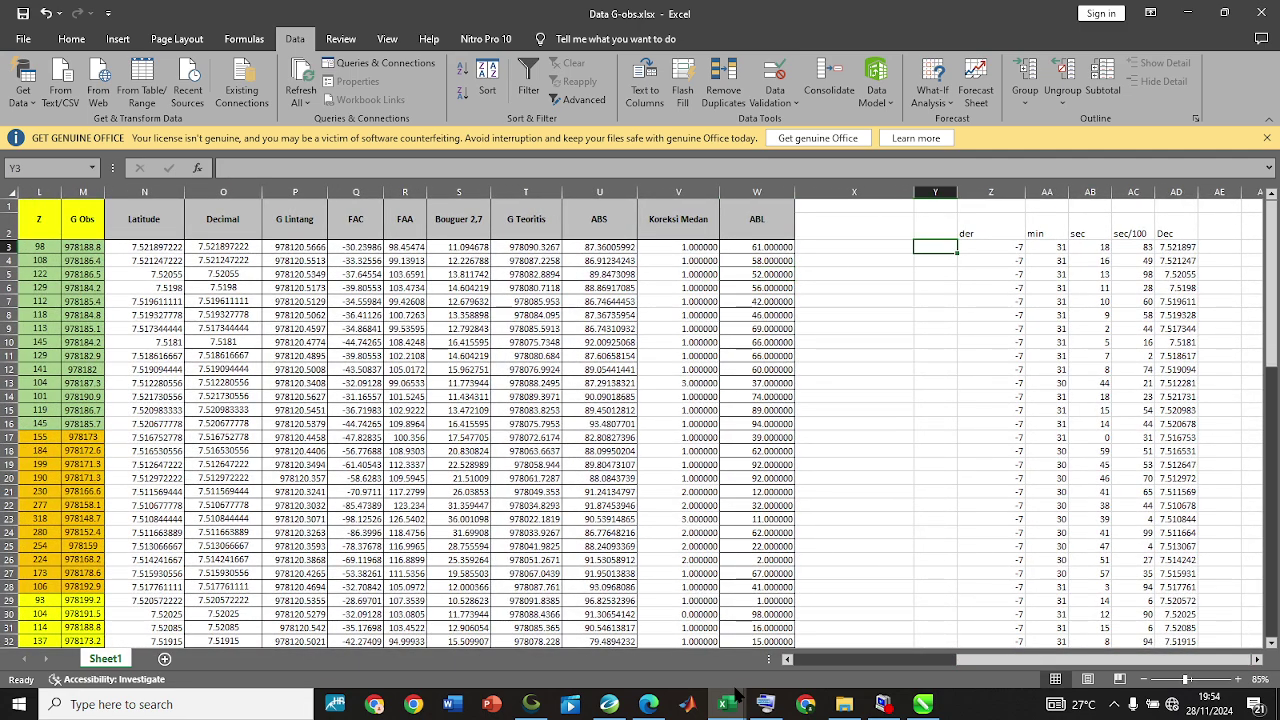
# Create a new blank workbook and paste the copied Terrain values as text starting at cell F2.
pyautogui.click(23, 39)
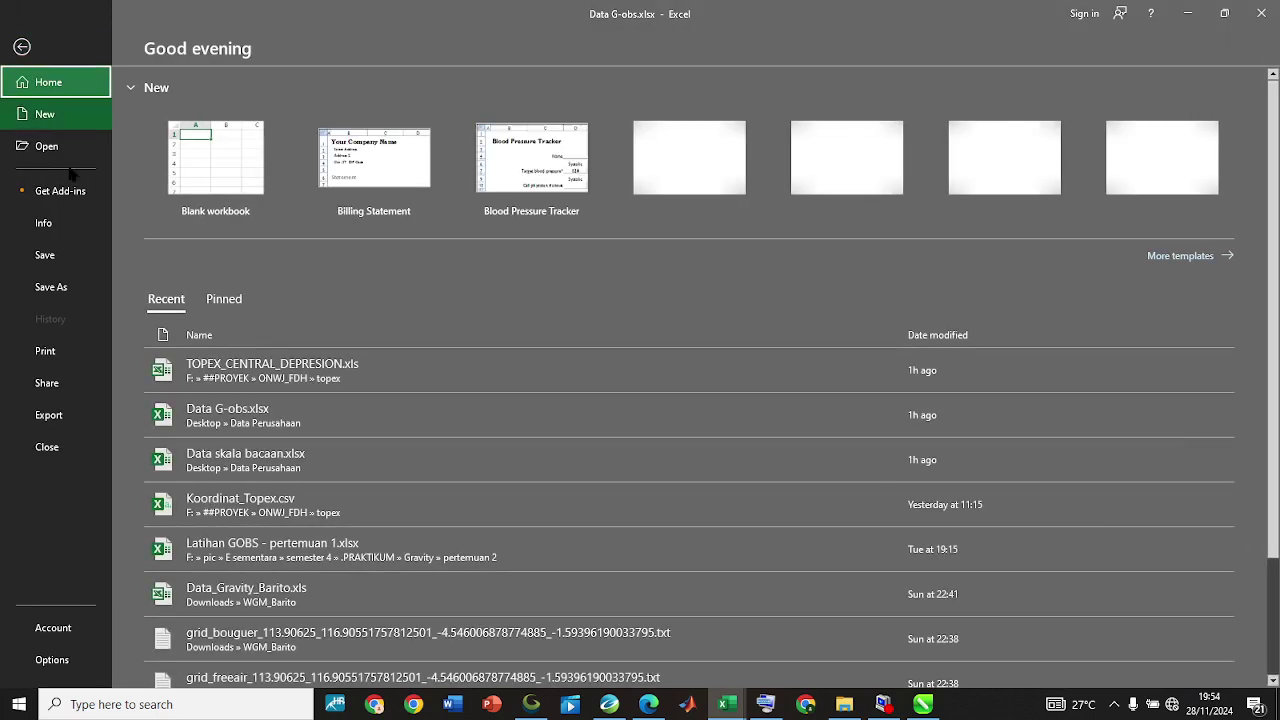
pyautogui.click(50, 114)
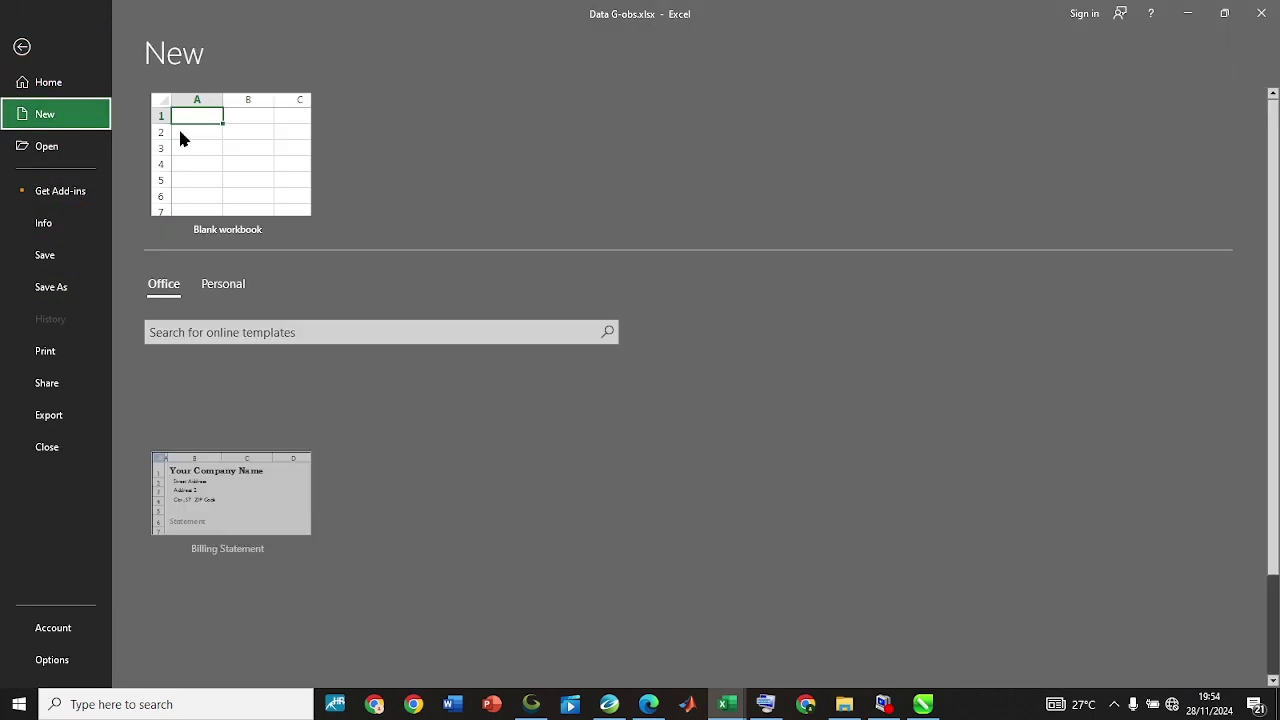
pyautogui.click(155, 128)
pyautogui.rightClick(318, 230)
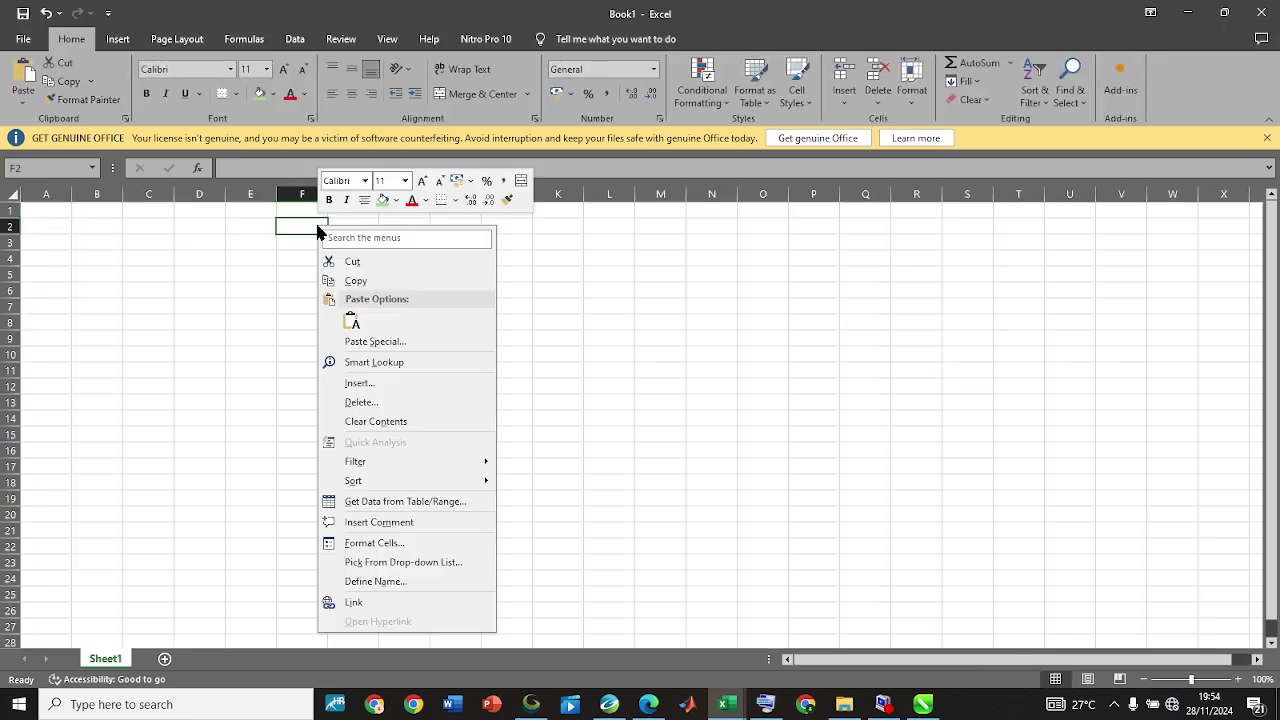
pyautogui.click(351, 320)
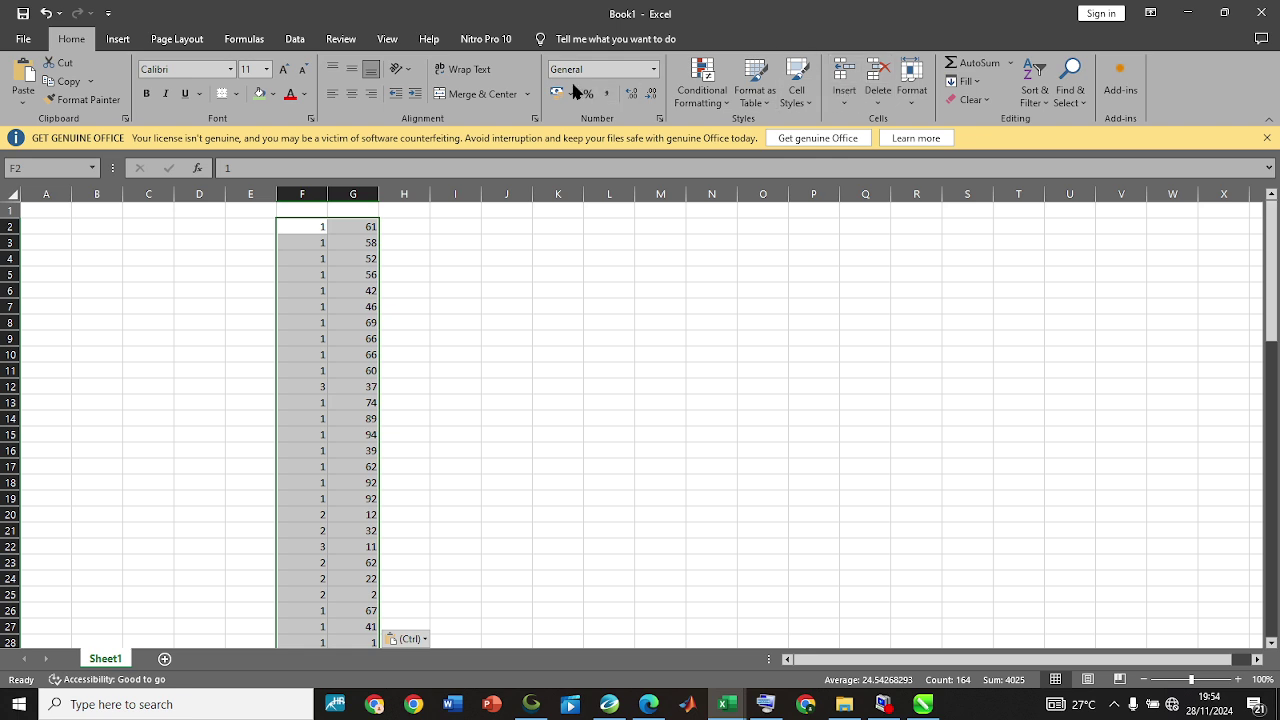
# Try to run Text to Columns on the pasted F:G range and on the empty column B.
pyautogui.click(295, 39)
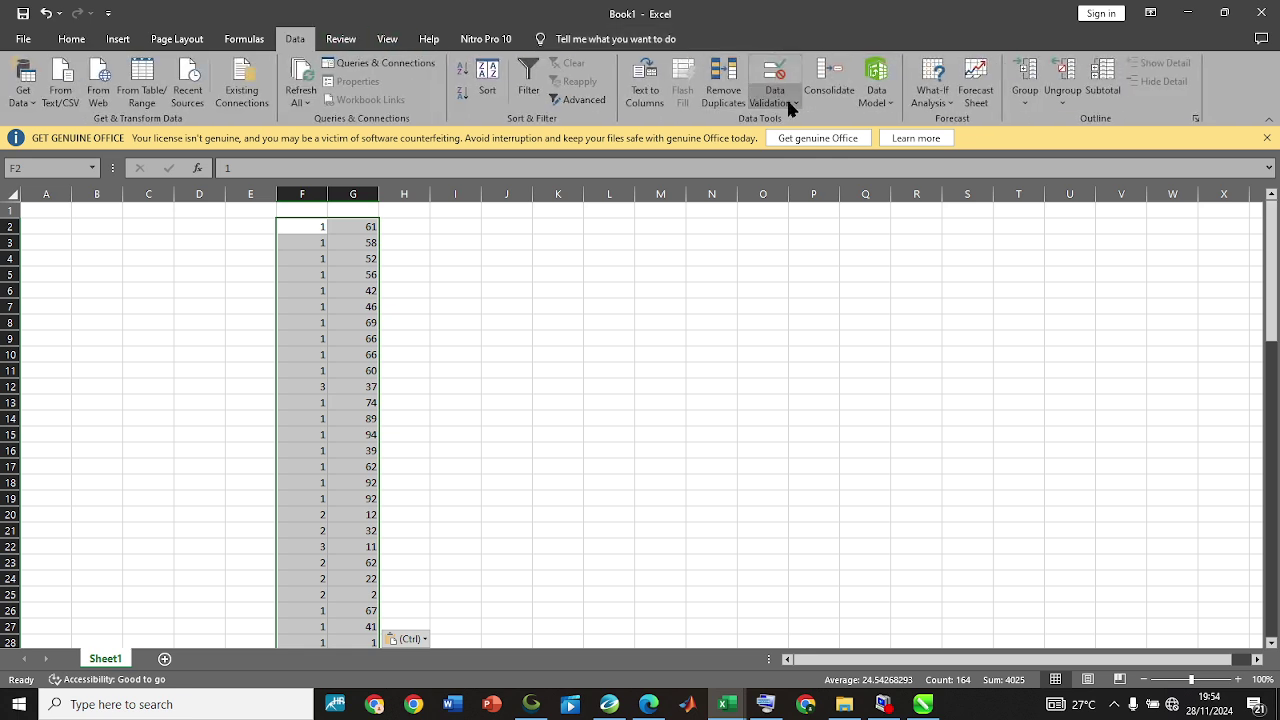
pyautogui.click(660, 95)
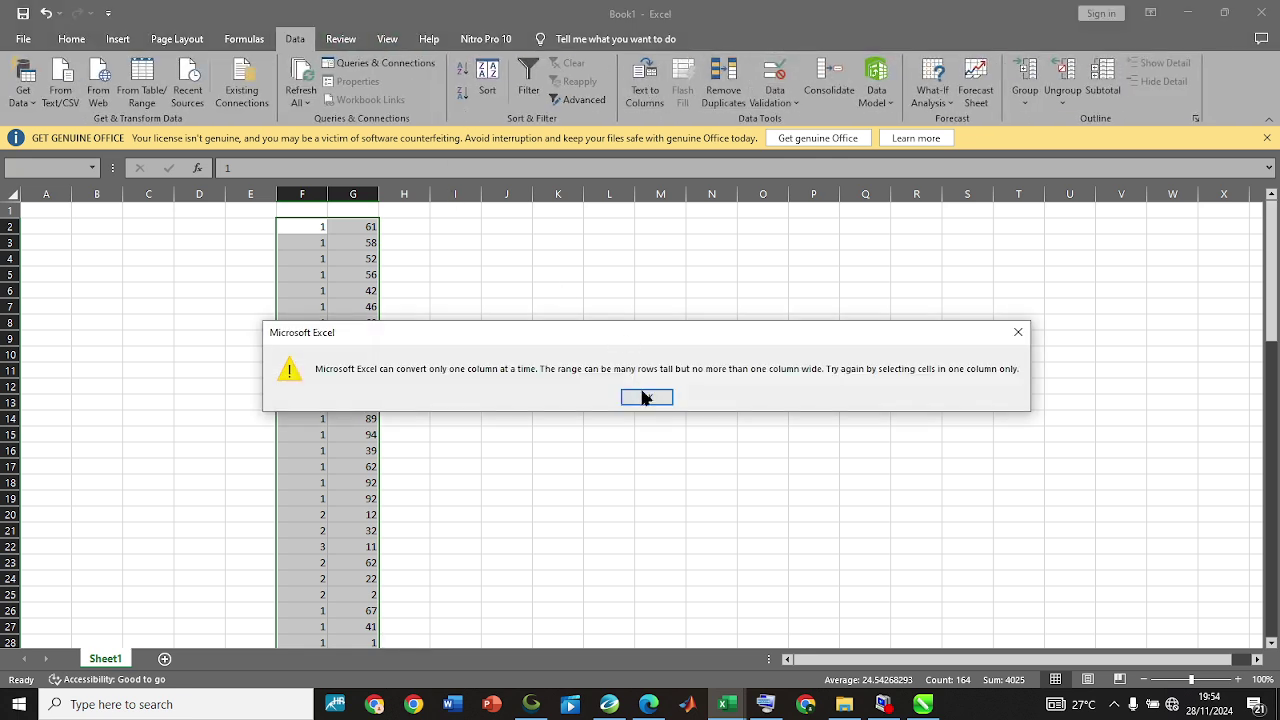
pyautogui.click(646, 396)
pyautogui.click(313, 230)
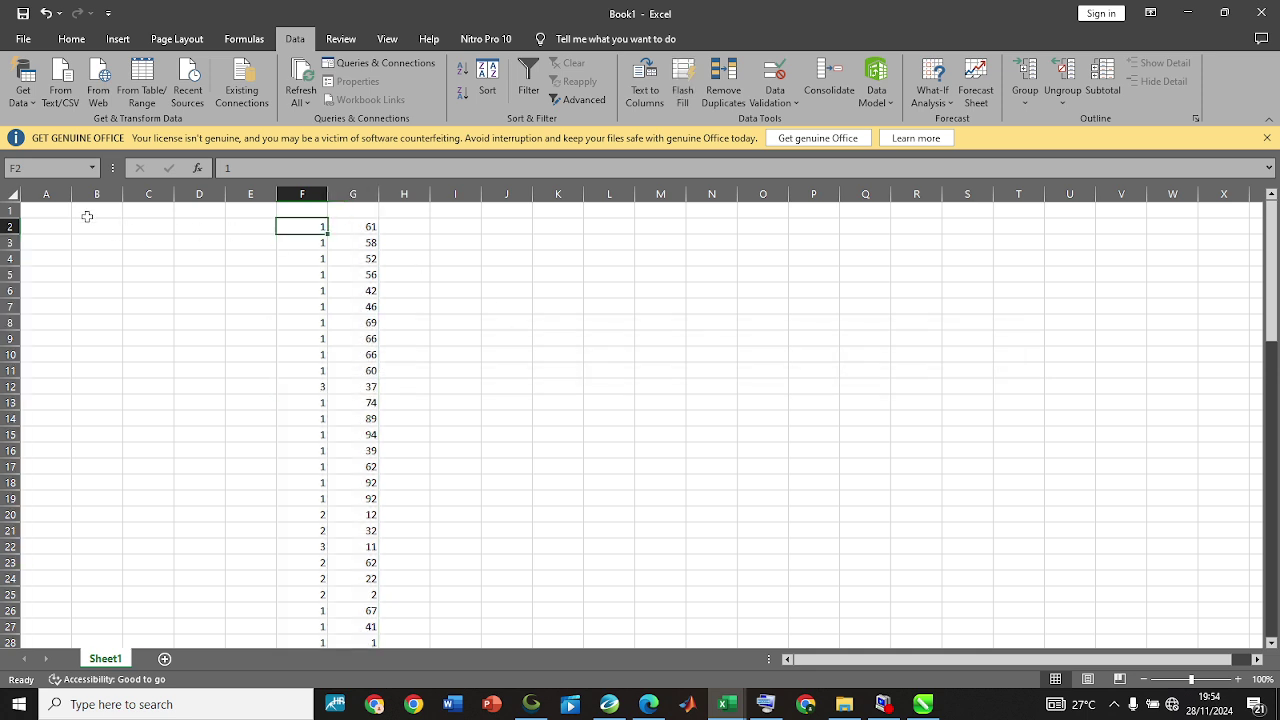
pyautogui.click(97, 194)
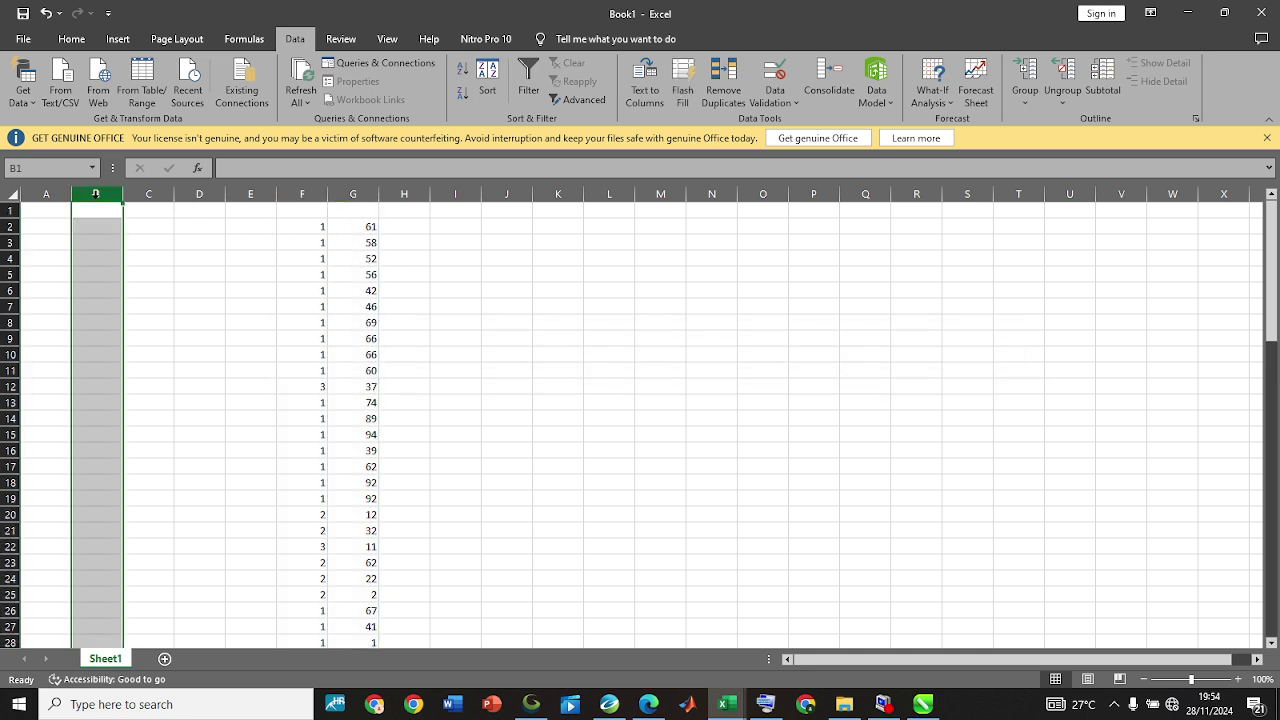
pyautogui.click(645, 88)
pyautogui.click(646, 397)
# Enter 234.32 in cell B2 and run Text to Columns on it as delimited data with the Other delimiter turned off.
pyautogui.click(93, 228)
pyautogui.write('gtr')
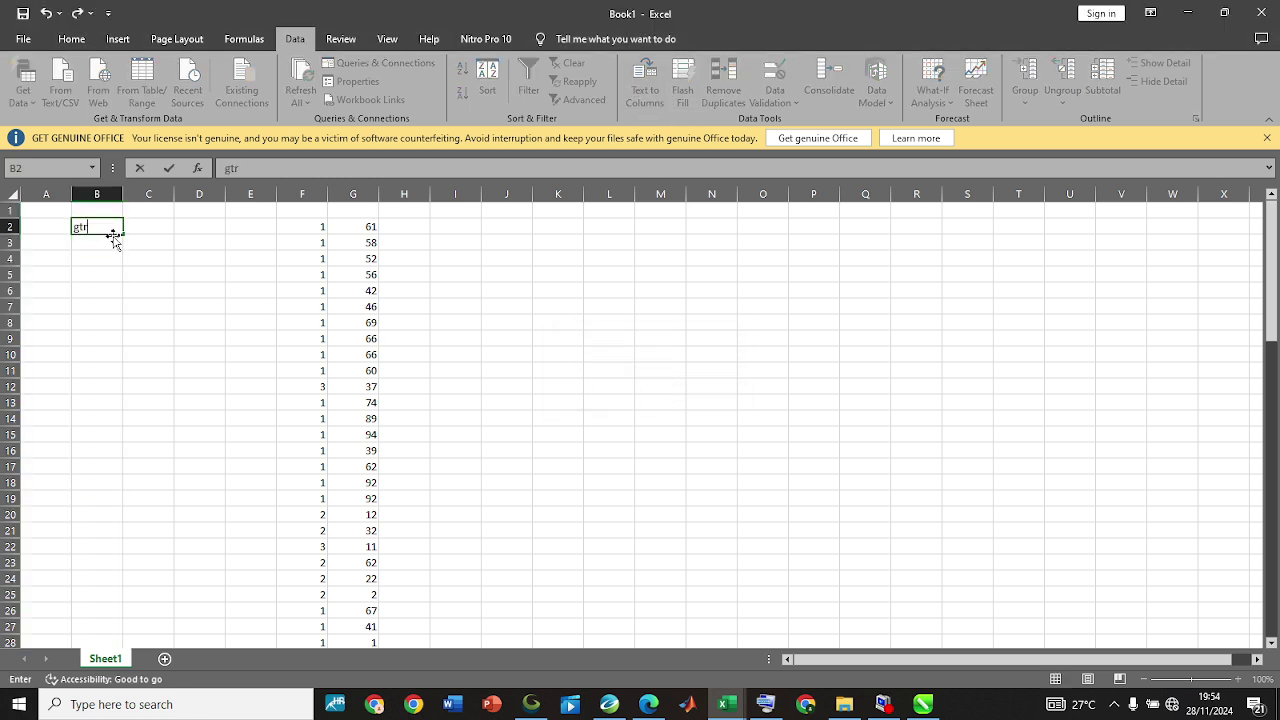
pyautogui.press('BackSpace')
pyautogui.write('234.32')
pyautogui.press('Return')
pyautogui.press('Up')
pyautogui.click(640, 106)
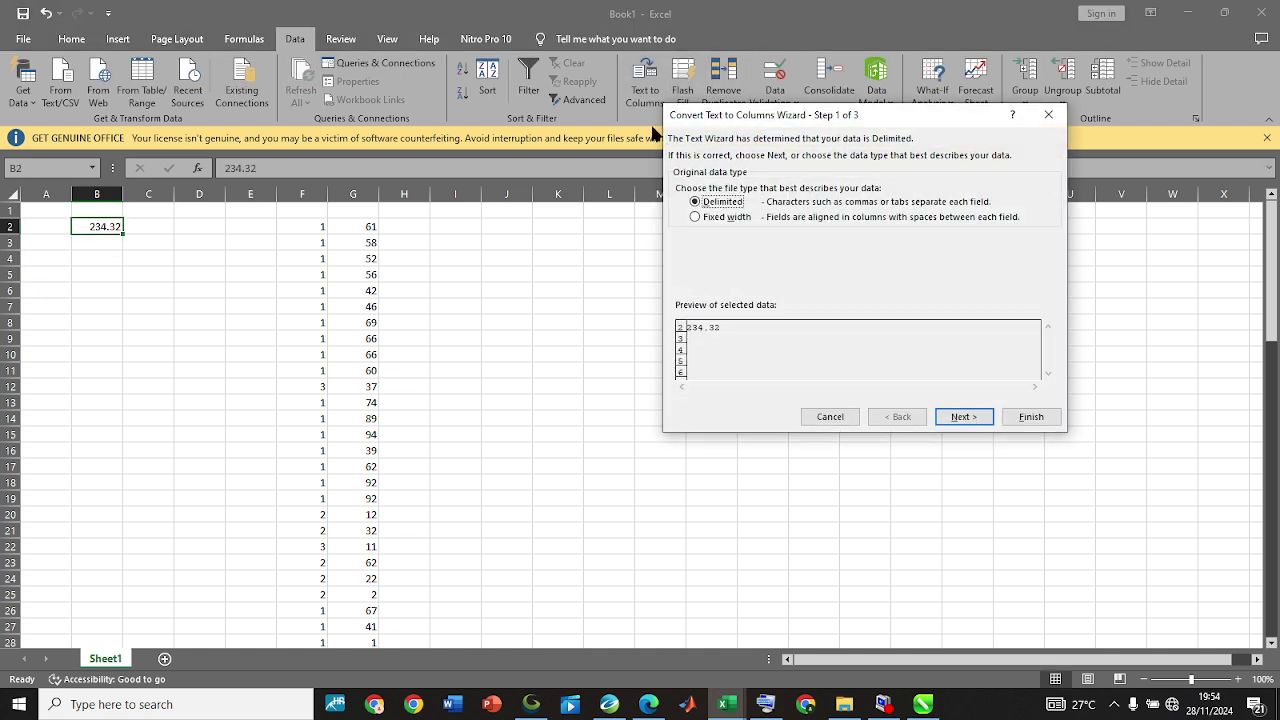
pyautogui.click(962, 418)
pyautogui.click(680, 247)
pyautogui.click(1026, 415)
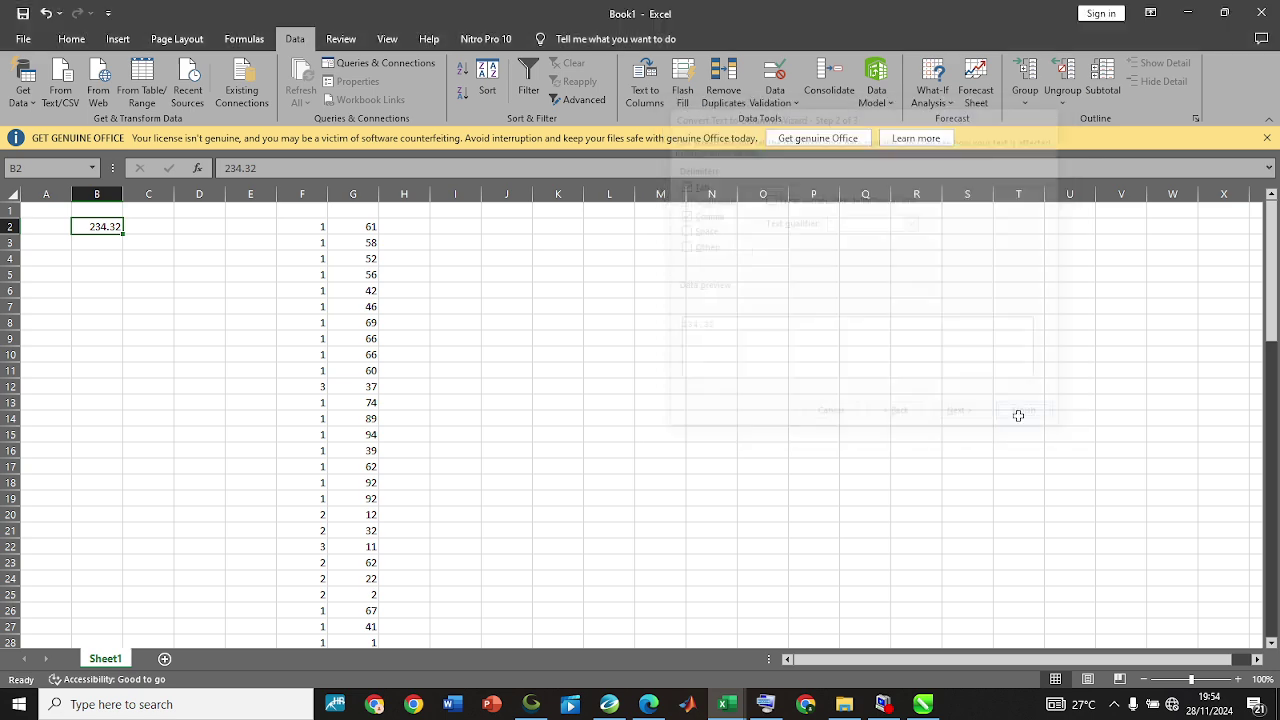
# Paste the Terrain values again starting at cell D2 and copy the pasted decimal column.
pyautogui.click(187, 263)
pyautogui.click(180, 224)
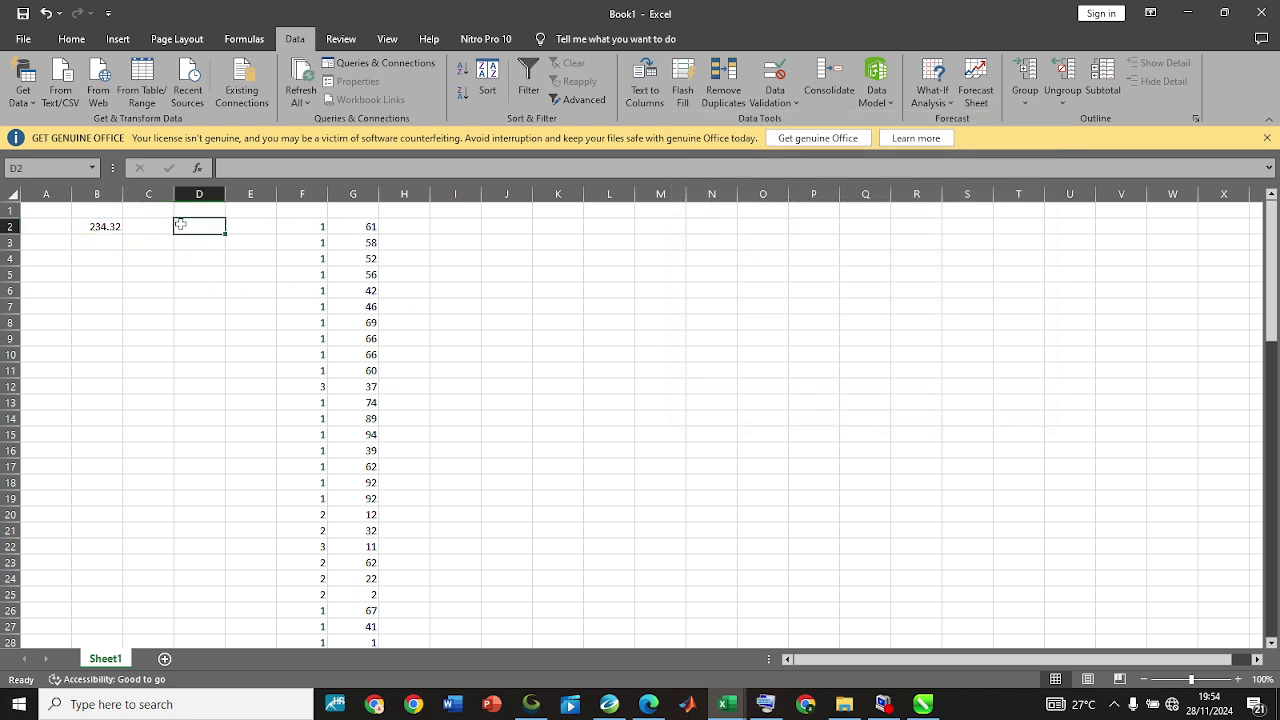
pyautogui.hotkey('ctrl', 'v')
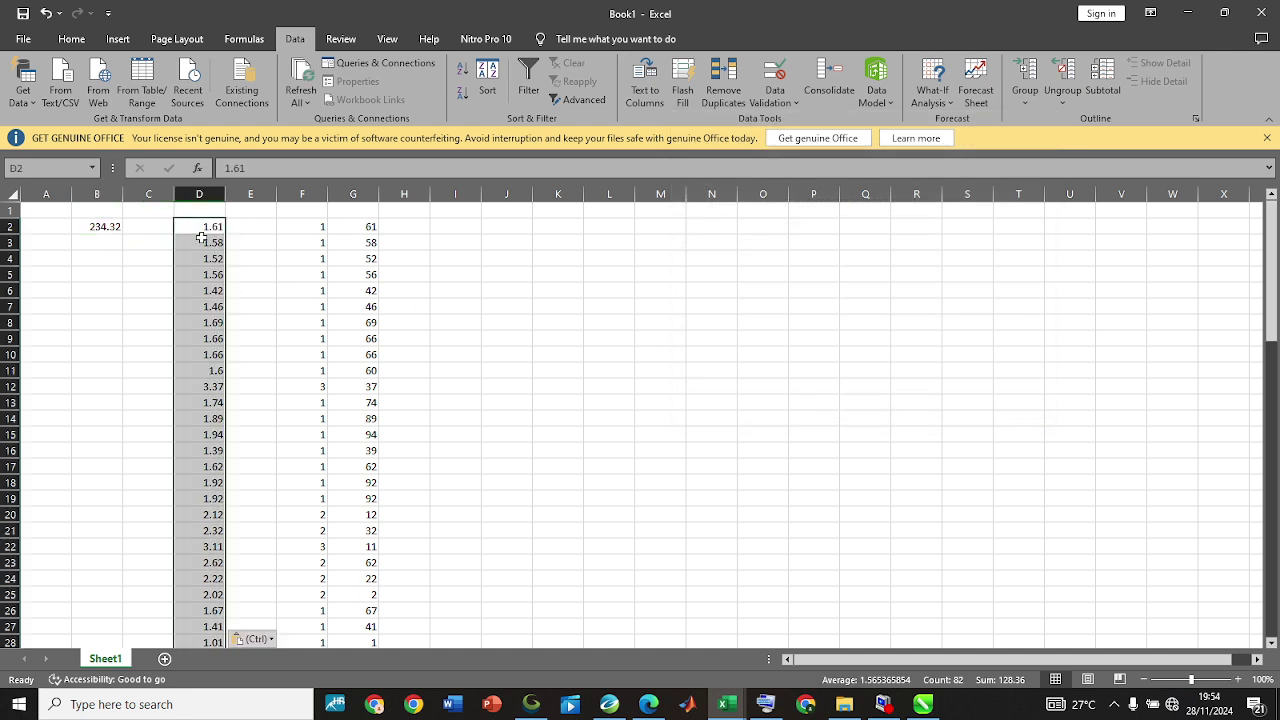
pyautogui.hotkey('ctrl', 'c')
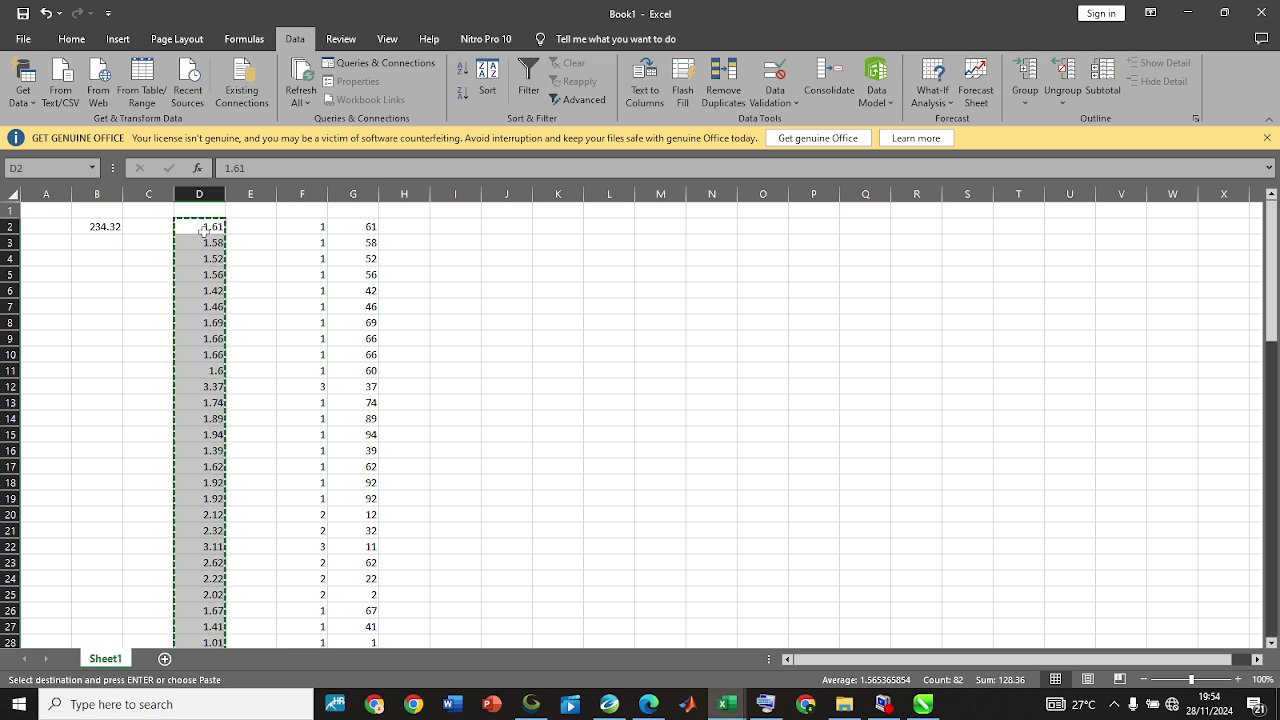
# Switch to Data G-obs.xlsx and paste the copied decimal values into the Koreksi Medan column from cell V3.
pyautogui.hotkey('alt', 'Tab')
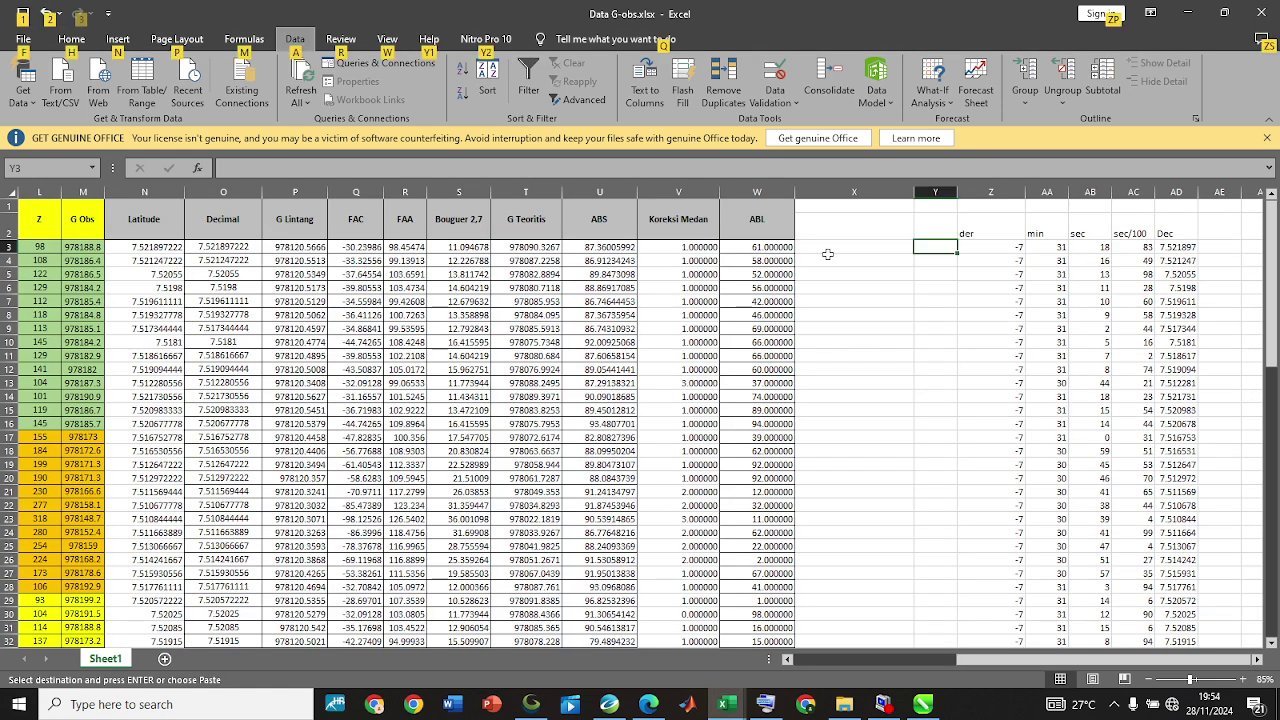
pyautogui.click(830, 251)
pyautogui.click(681, 248)
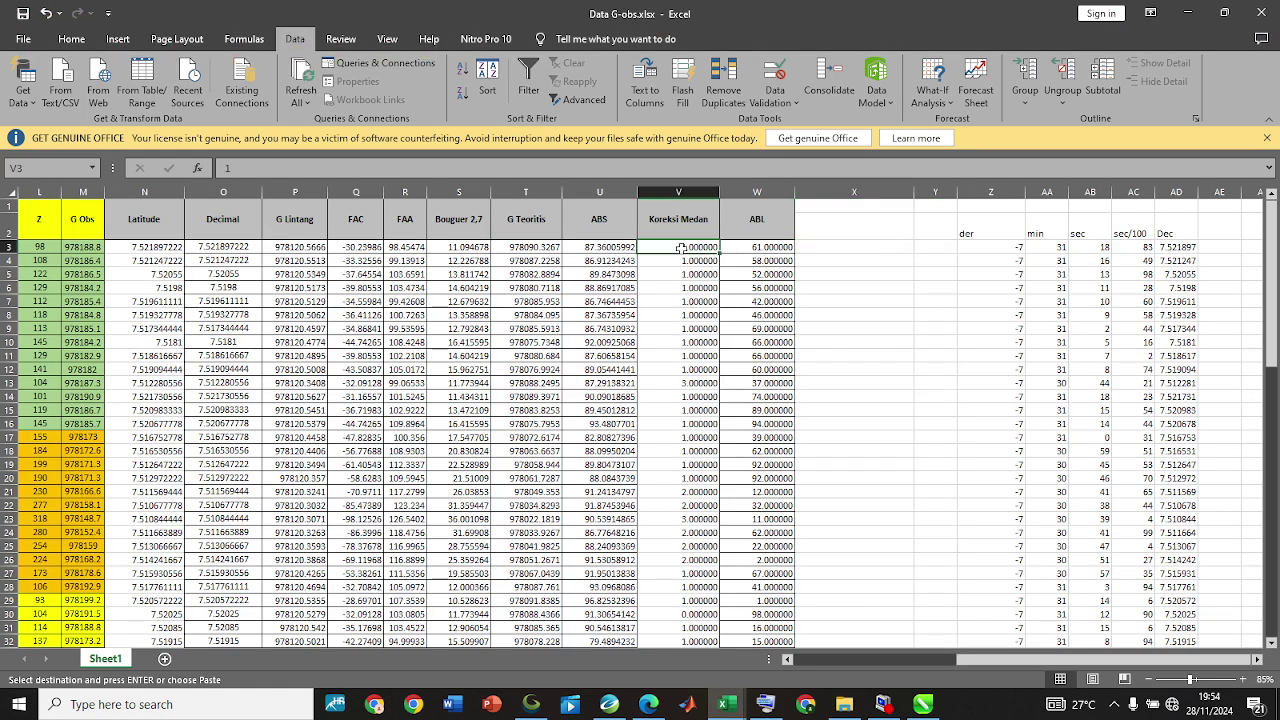
pyautogui.hotkey('ctrl', 'v')
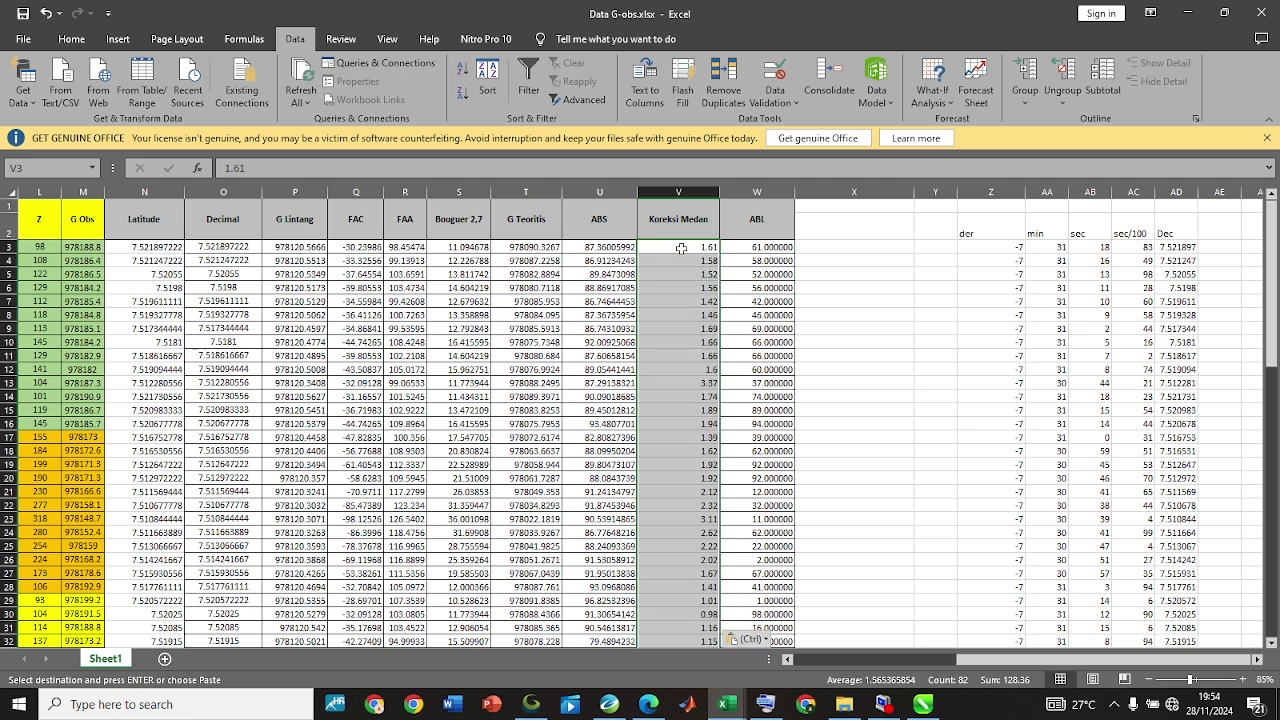
# Calculate ABL in cell W3 with the formula =U3+V3 and fill it down the whole ABL column.
pyautogui.click(750, 249)
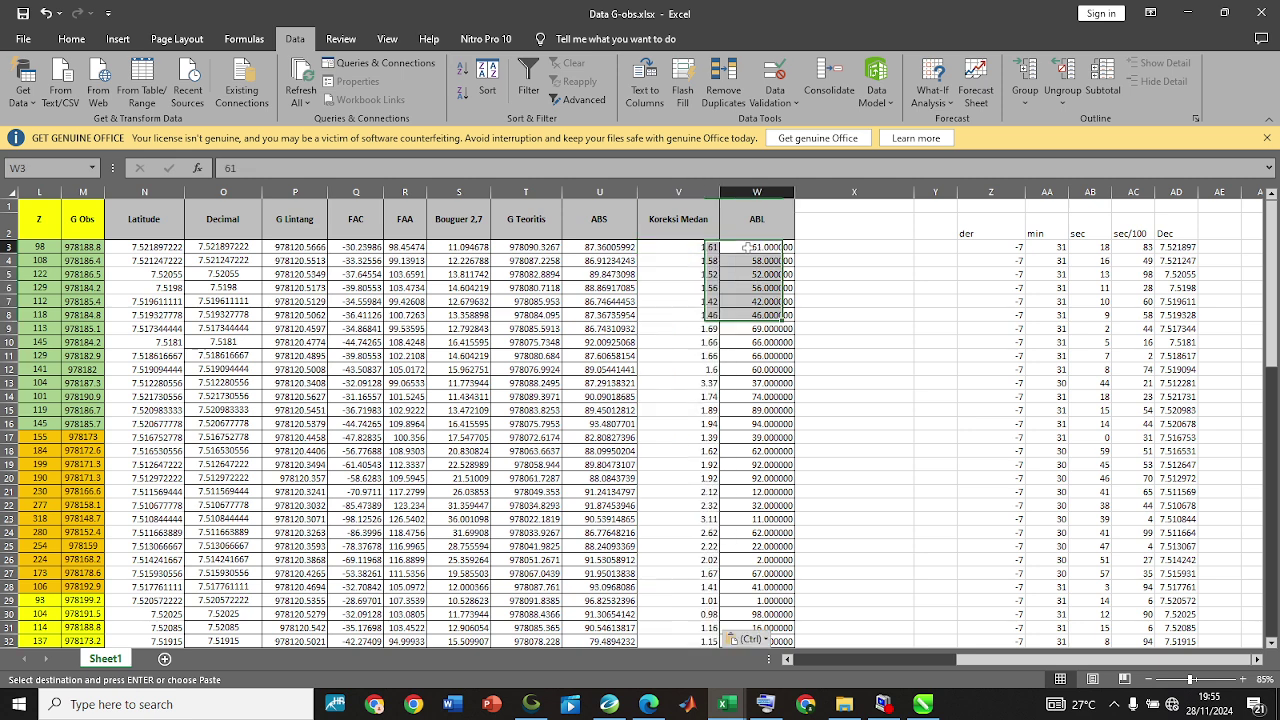
pyautogui.write('=')
pyautogui.click(632, 249)
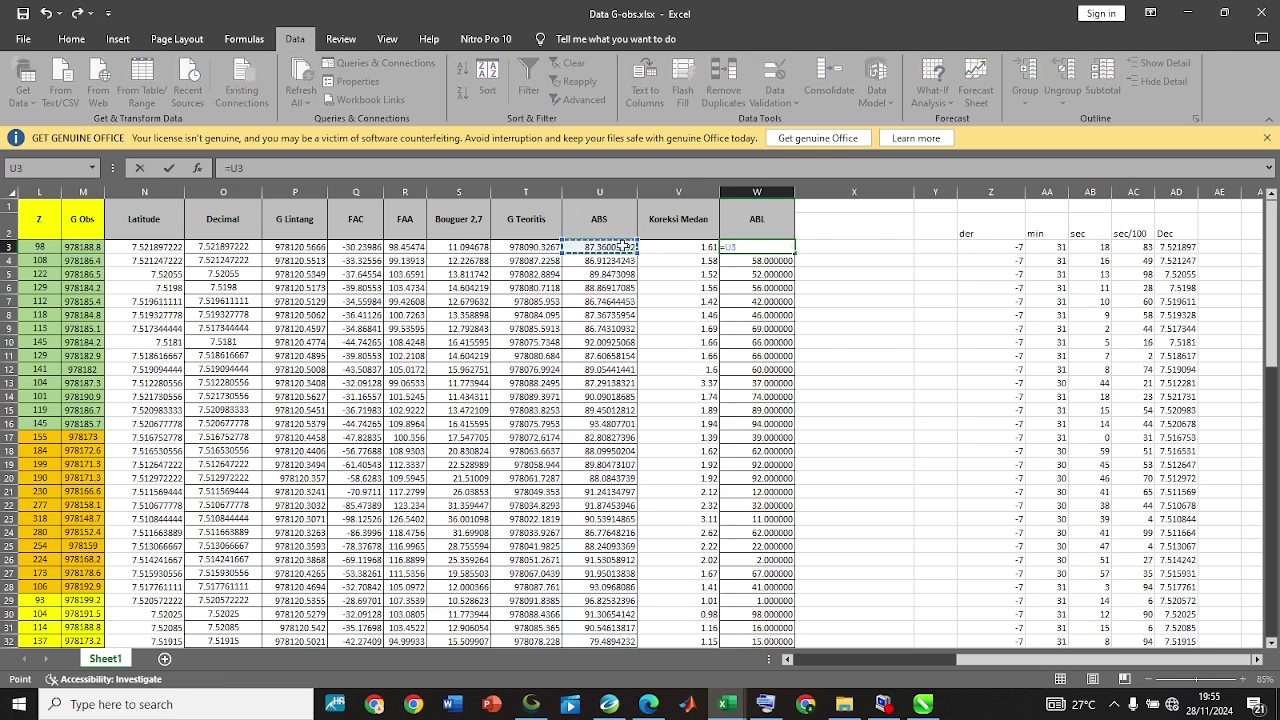
pyautogui.write('-')
pyautogui.write('+')
pyautogui.click(649, 249)
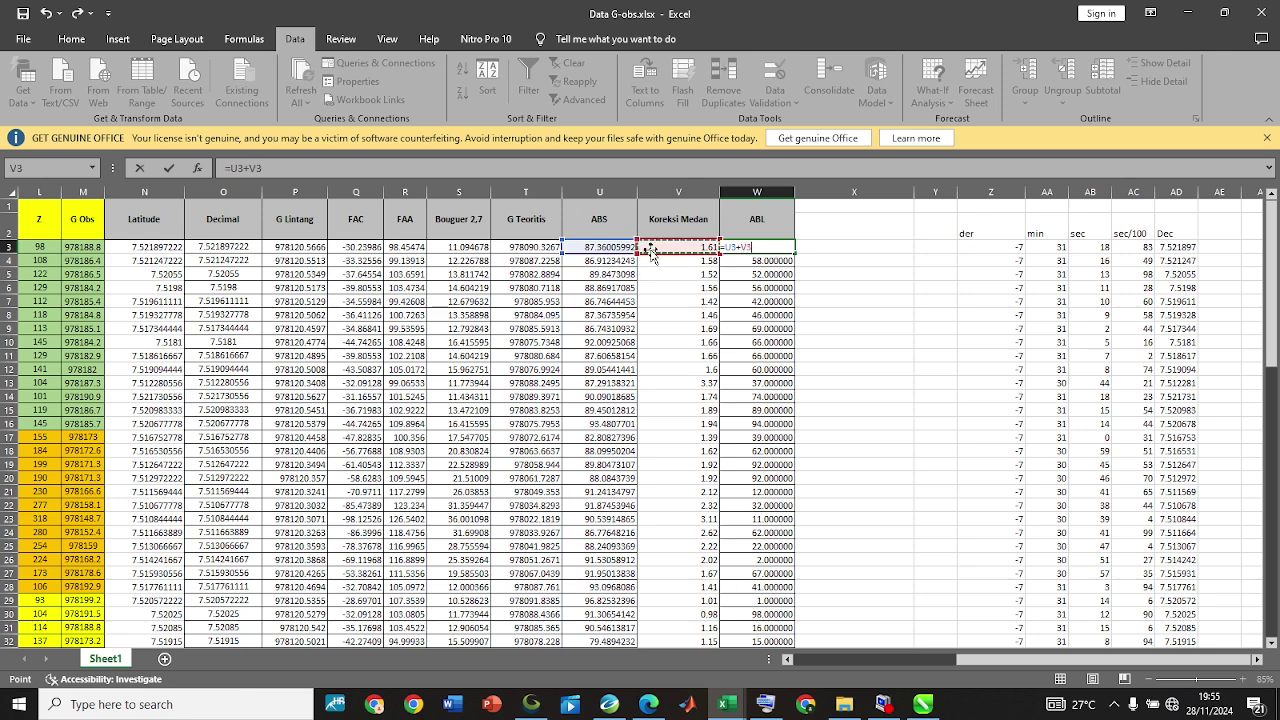
pyautogui.hotkey('ctrl', 'Return')
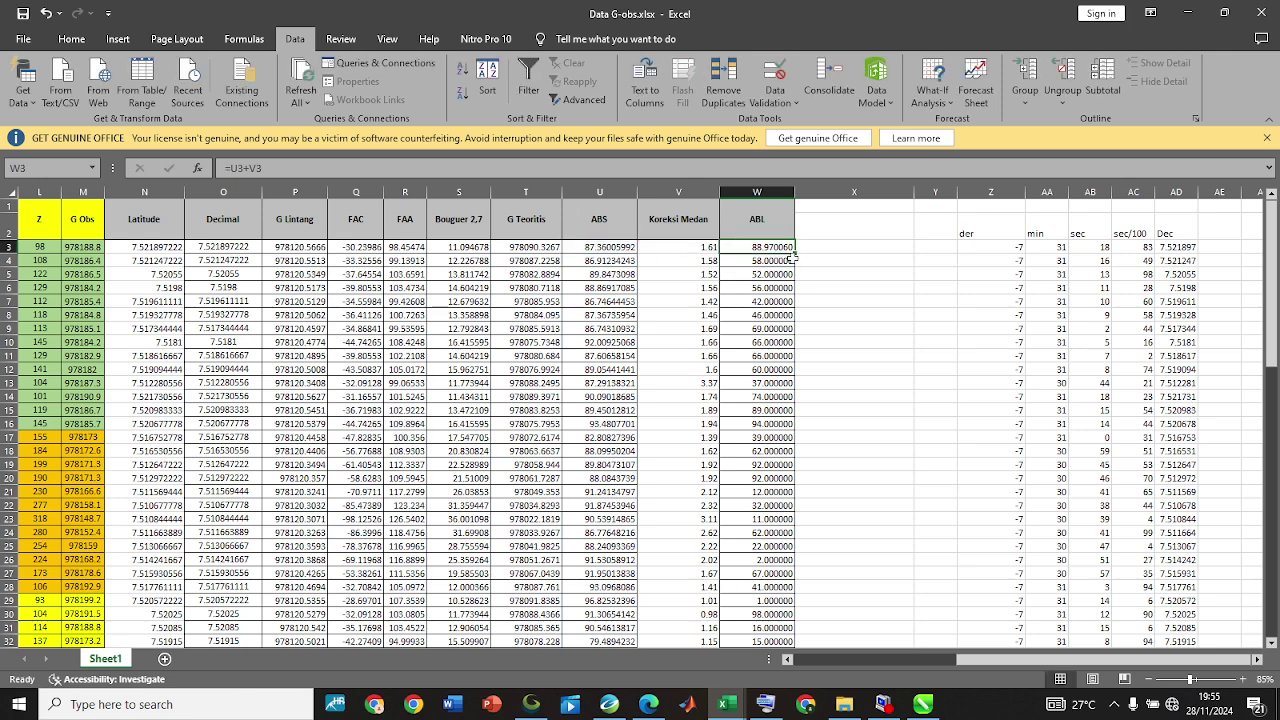
pyautogui.doubleClick(795, 254)
# Delete columns Y to AE with the degree, minute and second conversion values beside the ABL table.
pyautogui.moveTo(953, 204); pyautogui.dragTo(1225, 640)
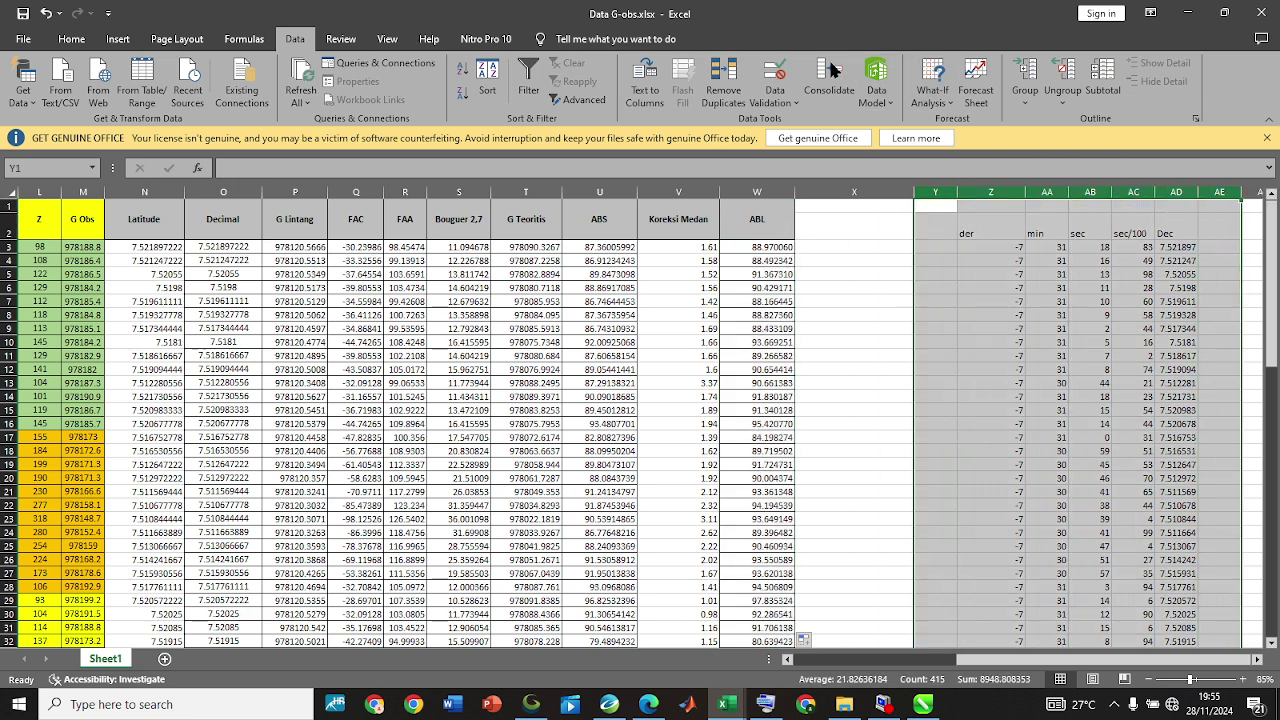
pyautogui.hotkey('alt', 'h')
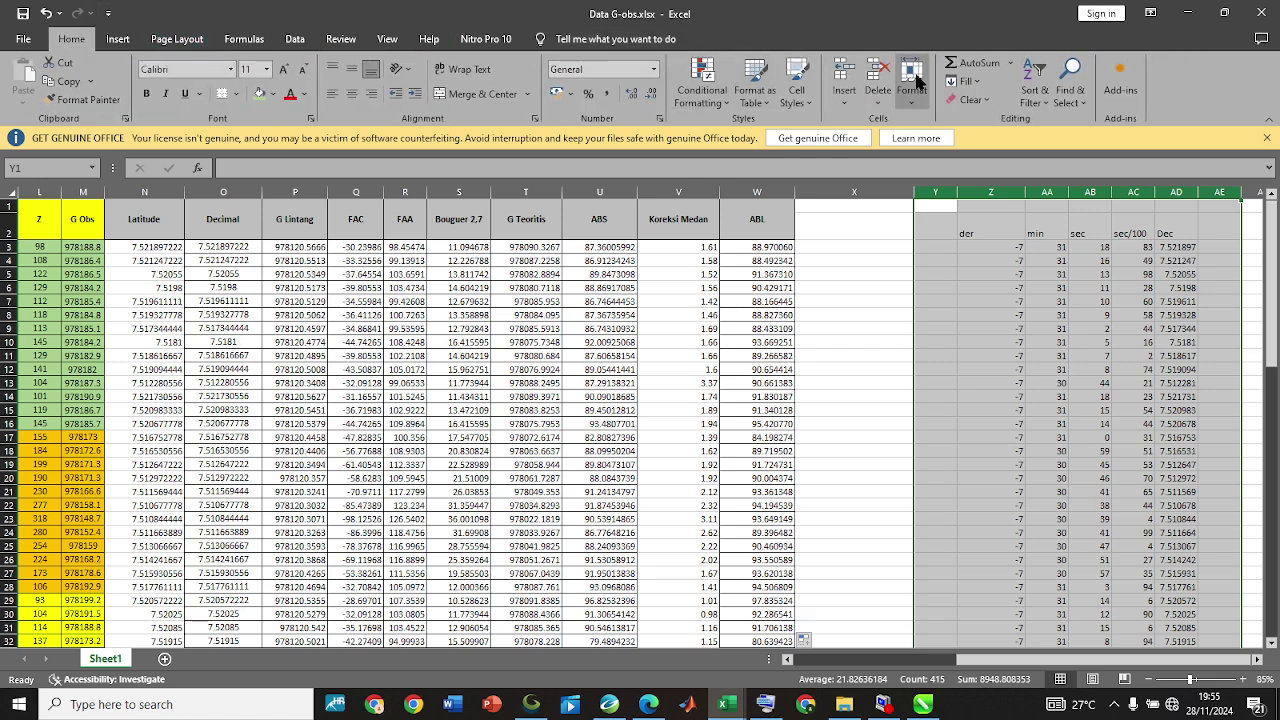
pyautogui.click(878, 72)
pyautogui.click(757, 300)
pyautogui.click(757, 262)
# Switch to CorelDRAW and examine the terrain effect diagram with the MOUNTAIN, LEMBAH, F terukur and F seharusnya labels.
pyautogui.hotkey('alt', 'Tab')
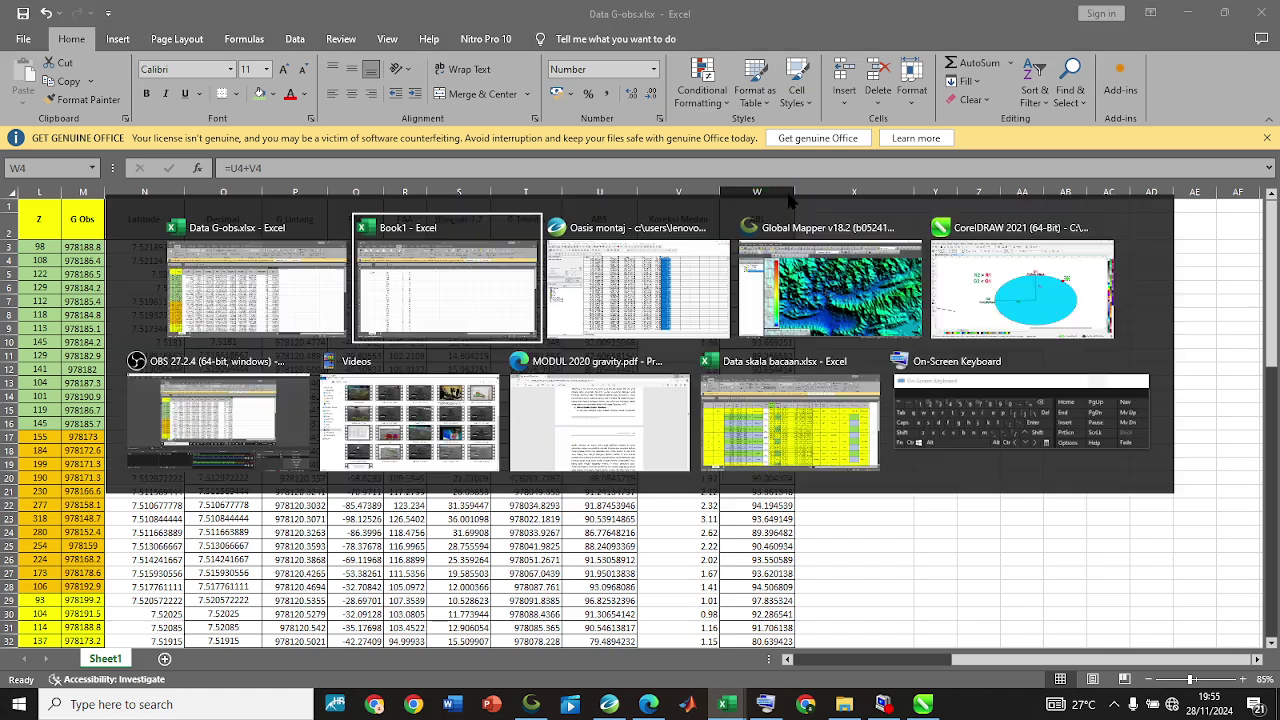
pyautogui.click(1005, 305)
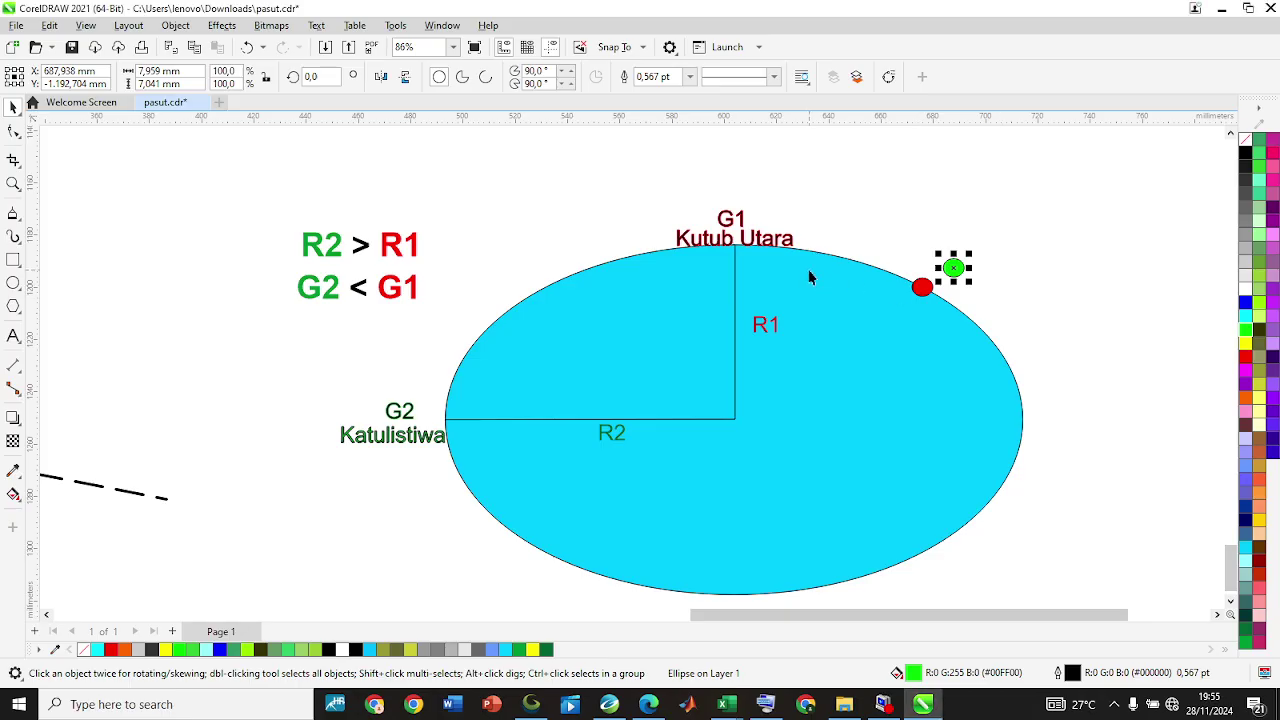
pyautogui.scroll(-2, 920, 250)
pyautogui.scroll(2, 707, 291)
pyautogui.scroll(-1, 707, 291)
pyautogui.scroll(3, 260, 300)
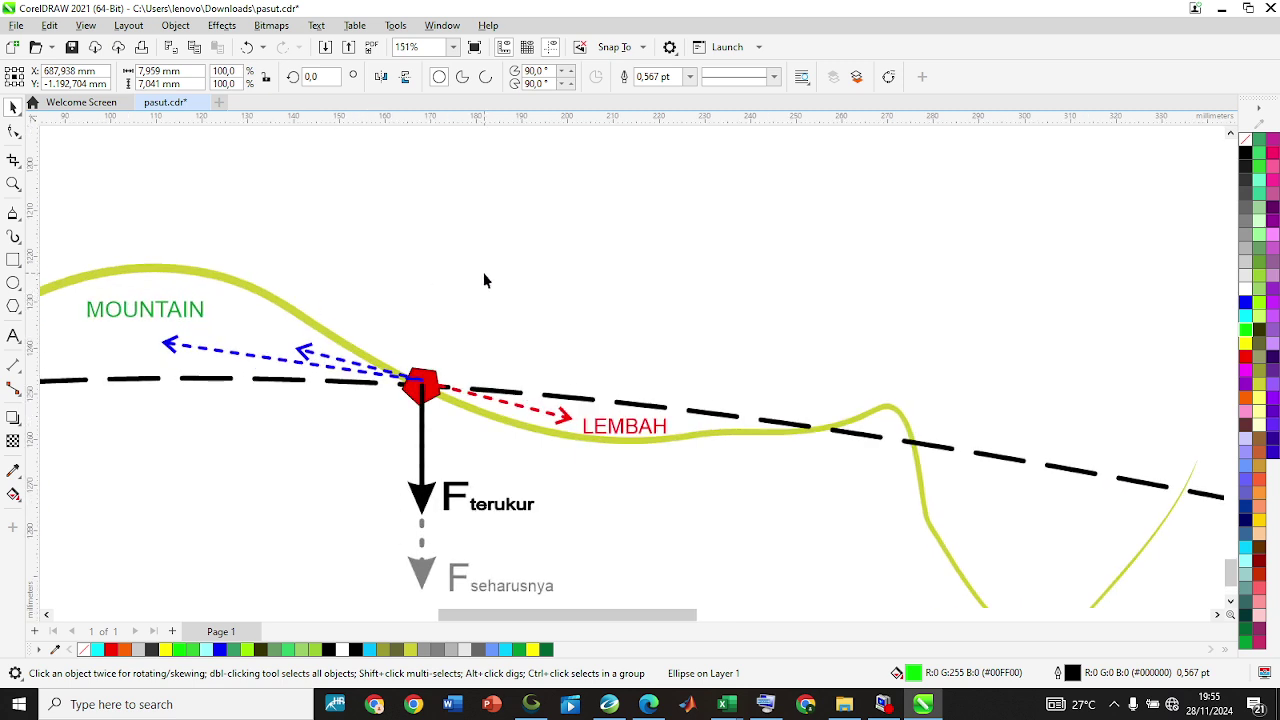
pyautogui.scroll(-1, 529, 458)
pyautogui.scroll(2, 500, 450)
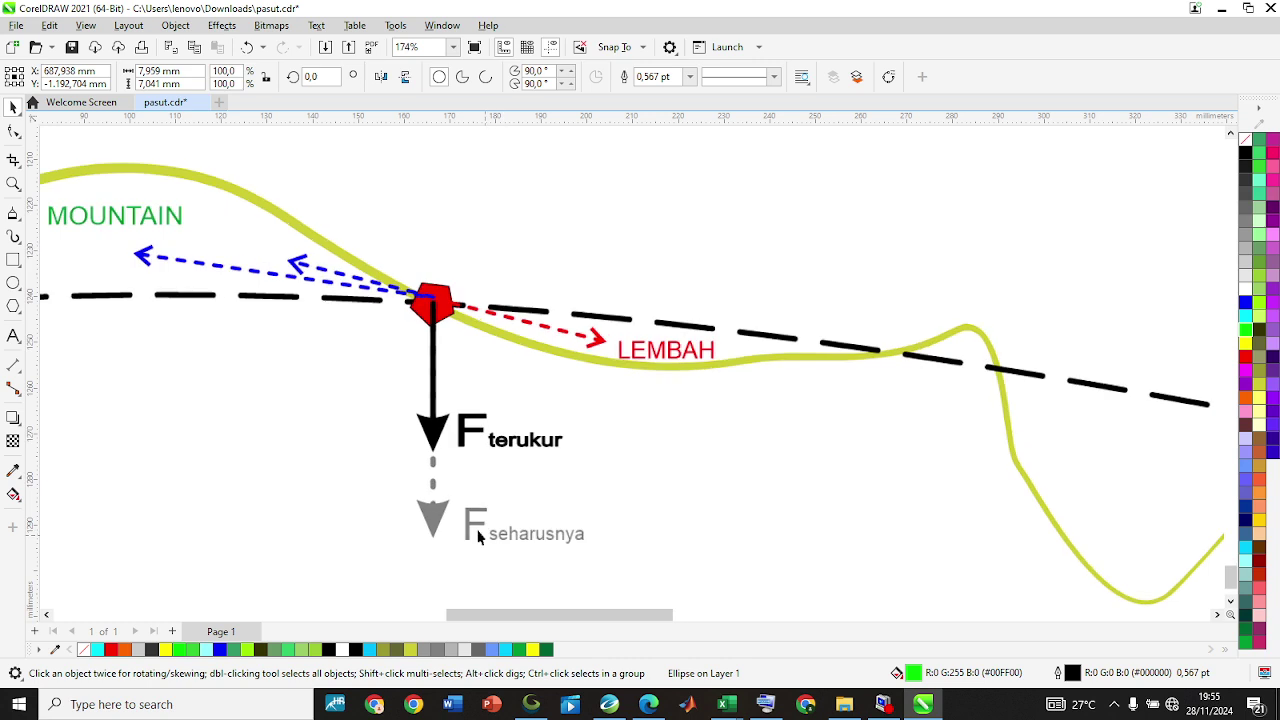
pyautogui.click(456, 497)
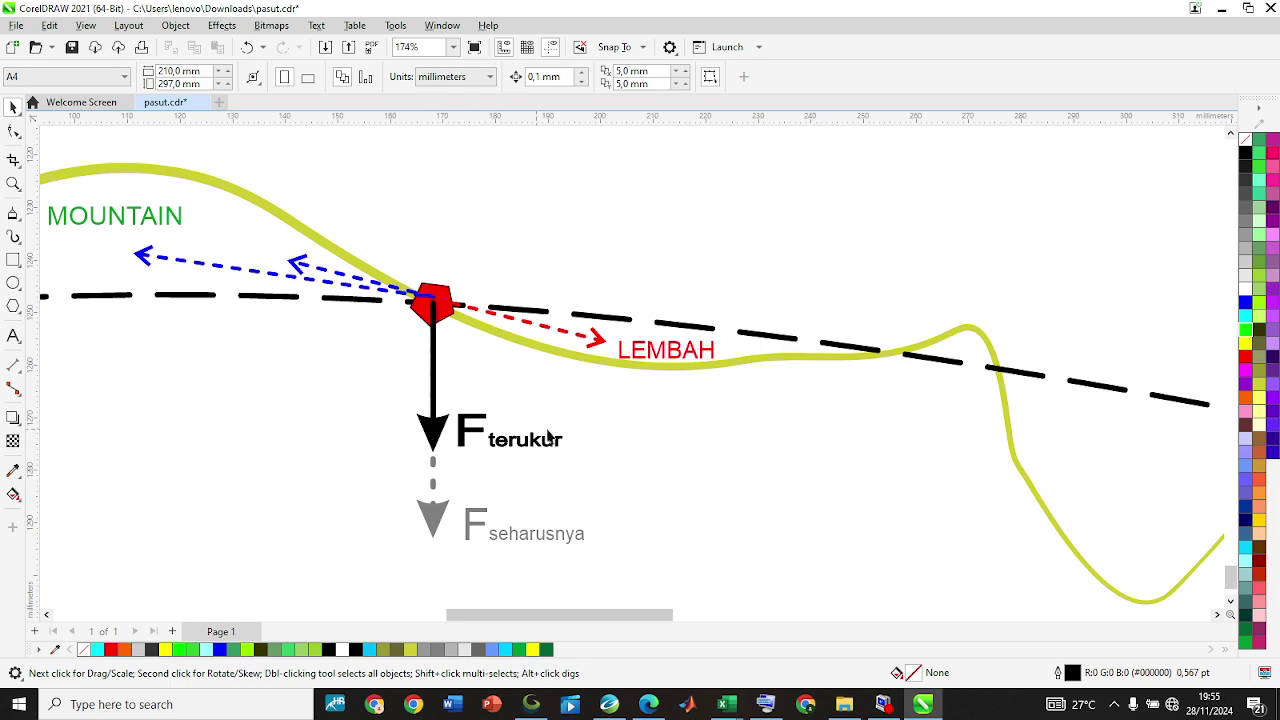
pyautogui.scroll(-1, 549, 428)
pyautogui.scroll(2, 425, 338)
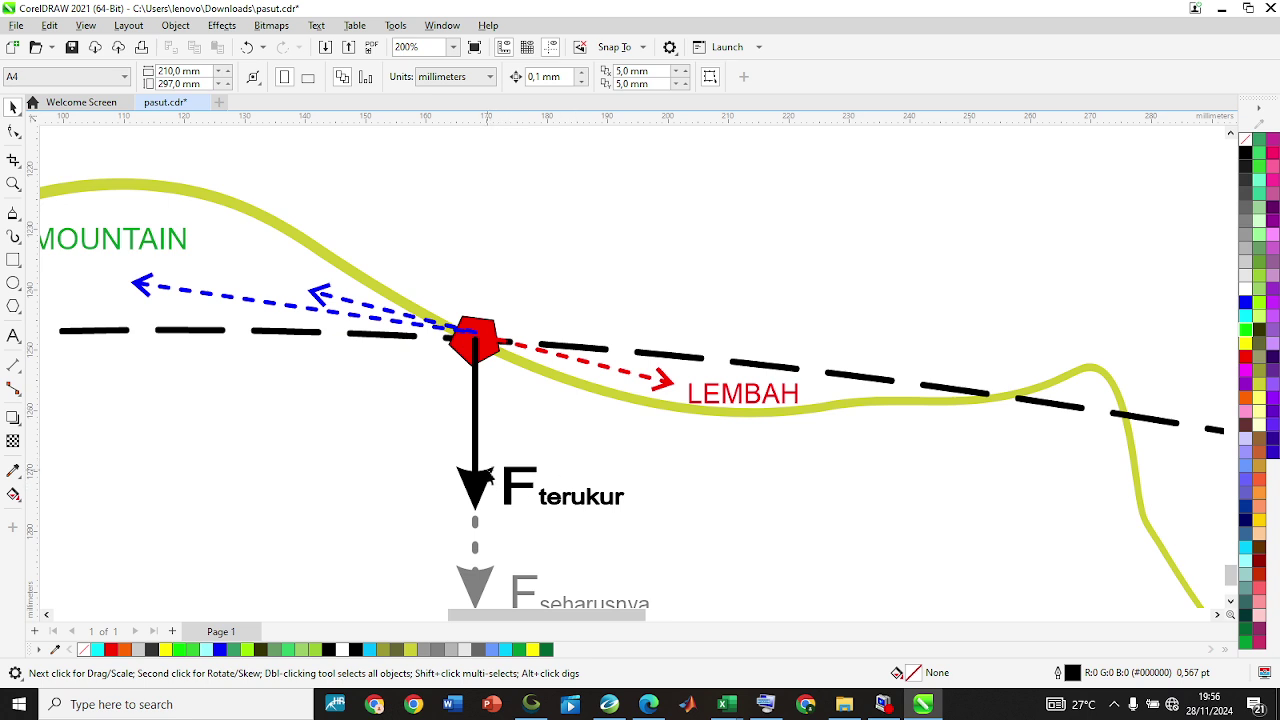
pyautogui.click(141, 289)
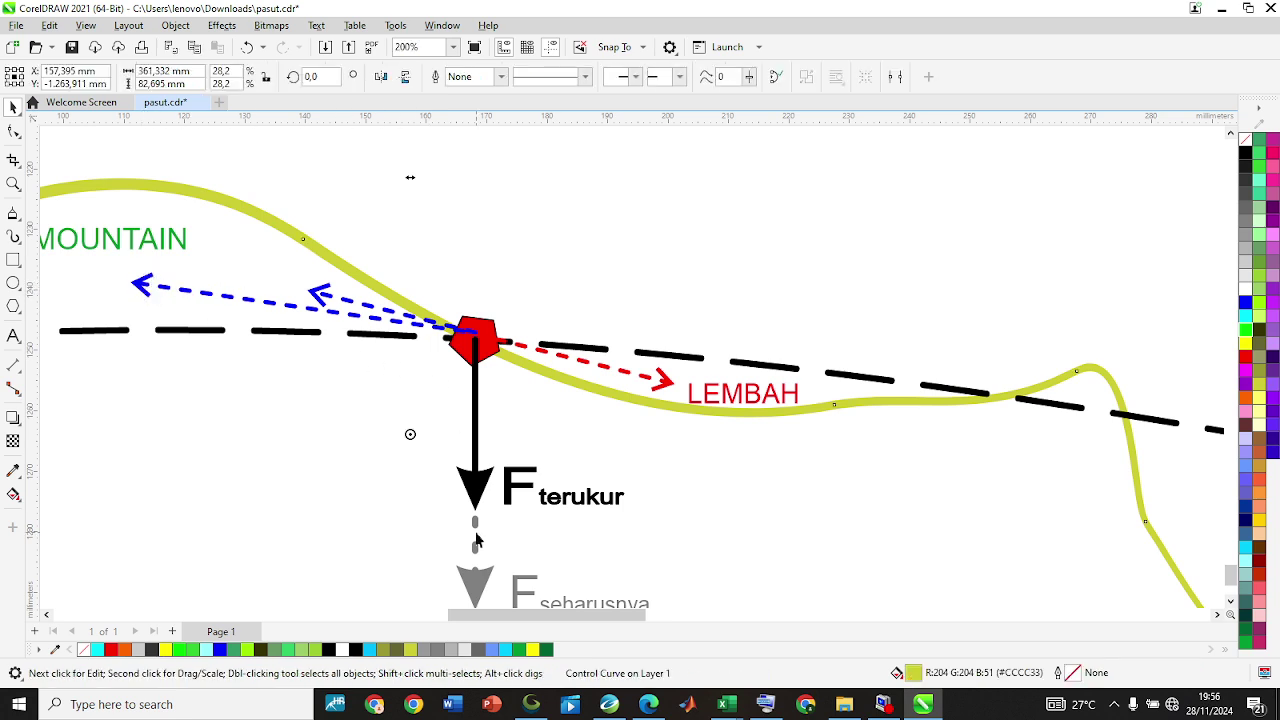
pyautogui.click(141, 289)
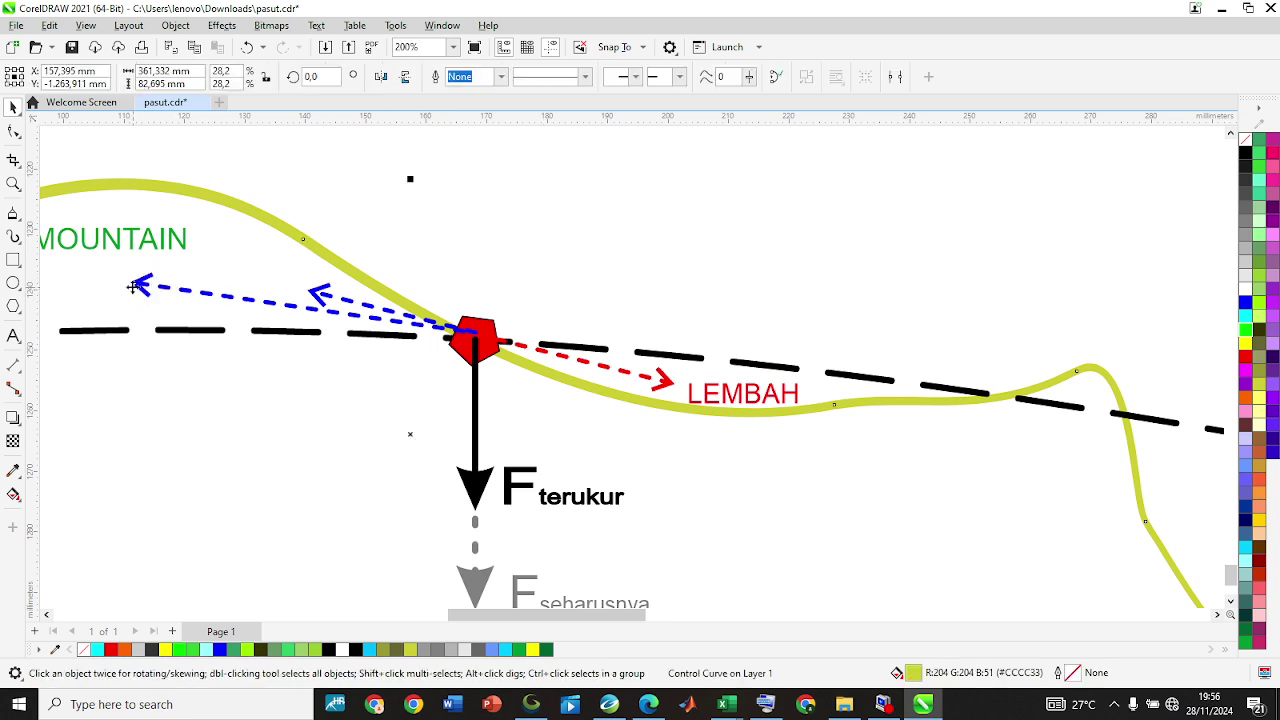
pyautogui.rightClick(141, 289)
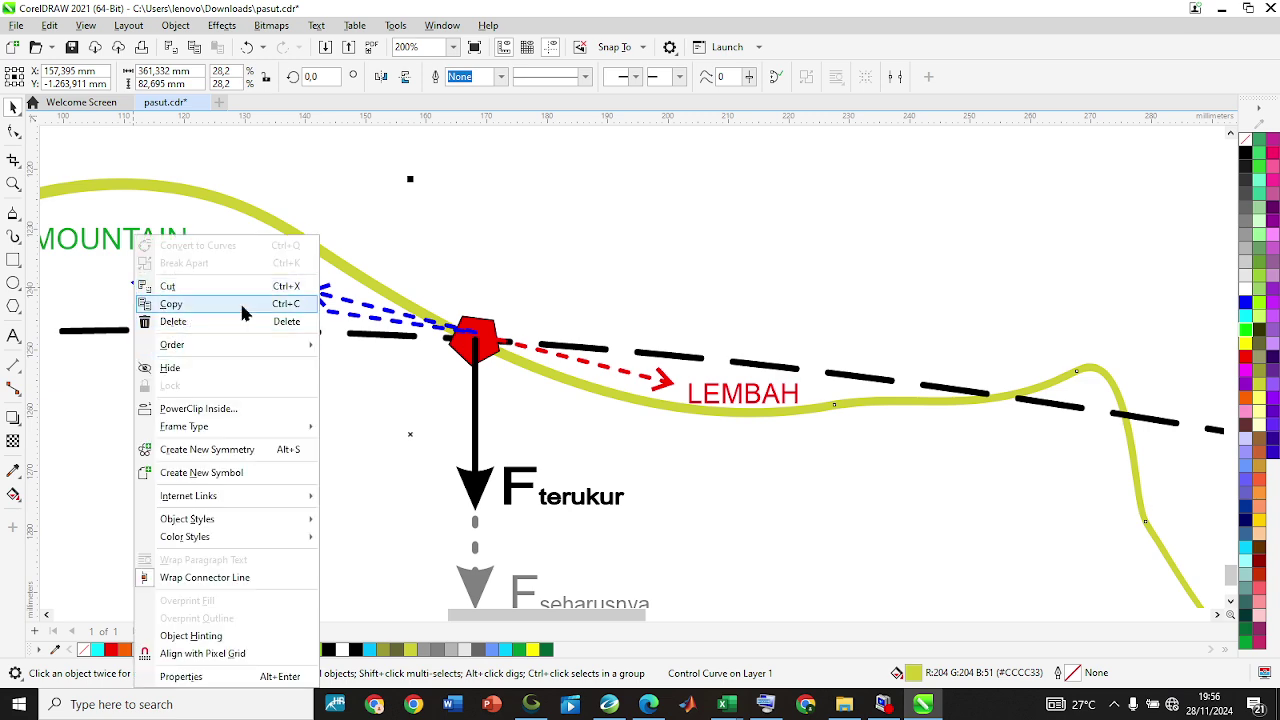
pyautogui.click(528, 292)
# Reshape the longer blue dashed arrow with the Shape tool by moving its tip up to the MOUNTAIN label.
pyautogui.scroll(-2, 731, 251)
pyautogui.scroll(2, 371, 286)
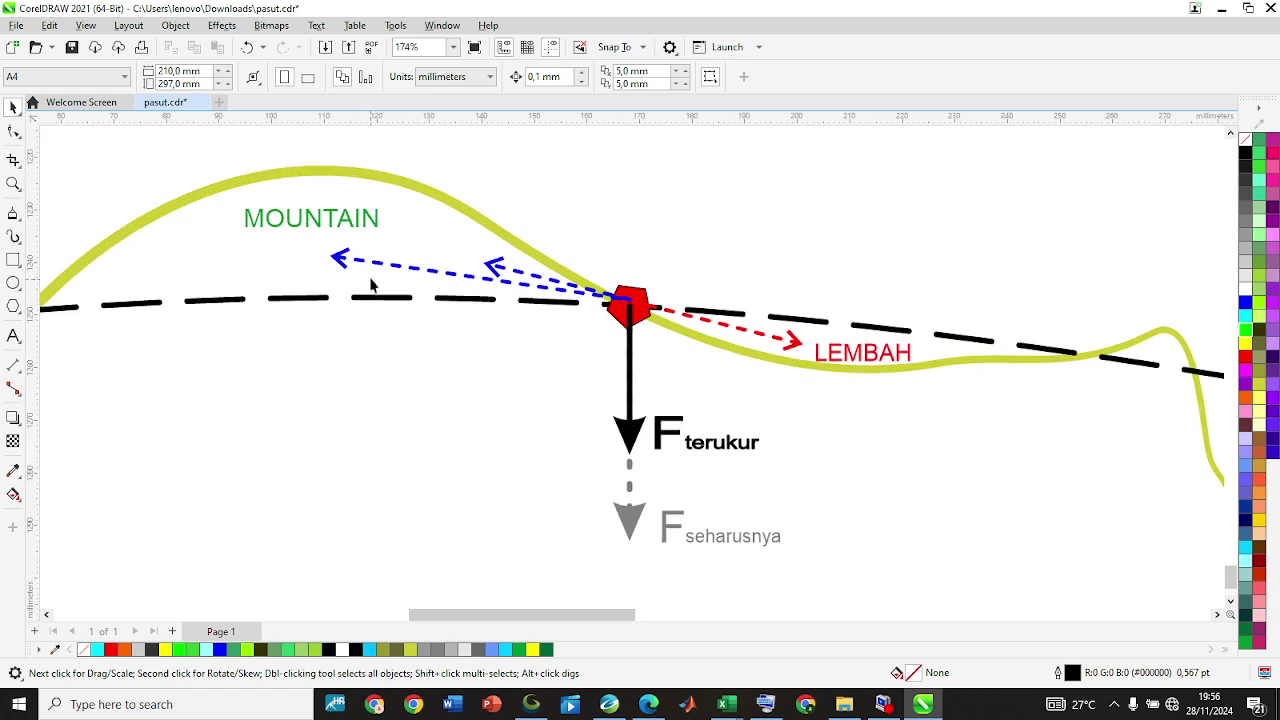
pyautogui.press('F10')
pyautogui.click(336, 258)
pyautogui.moveTo(336, 258); pyautogui.dragTo(351, 232)
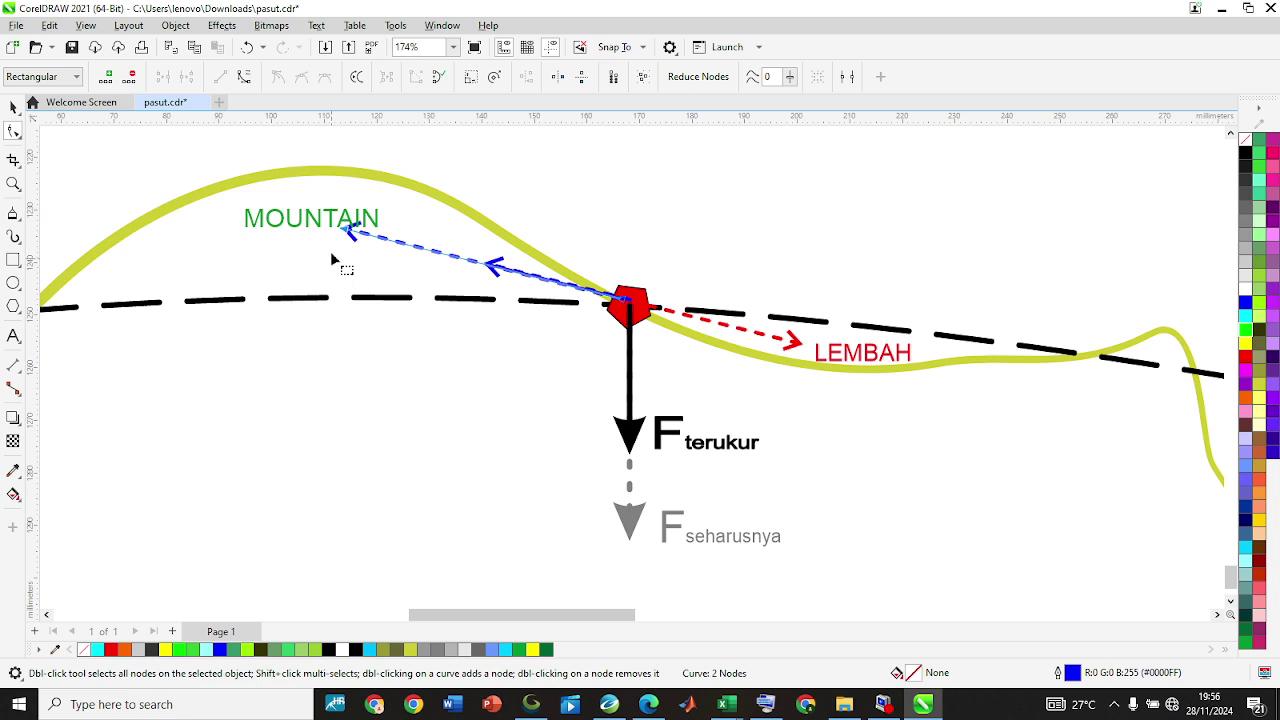
pyautogui.click(13, 107)
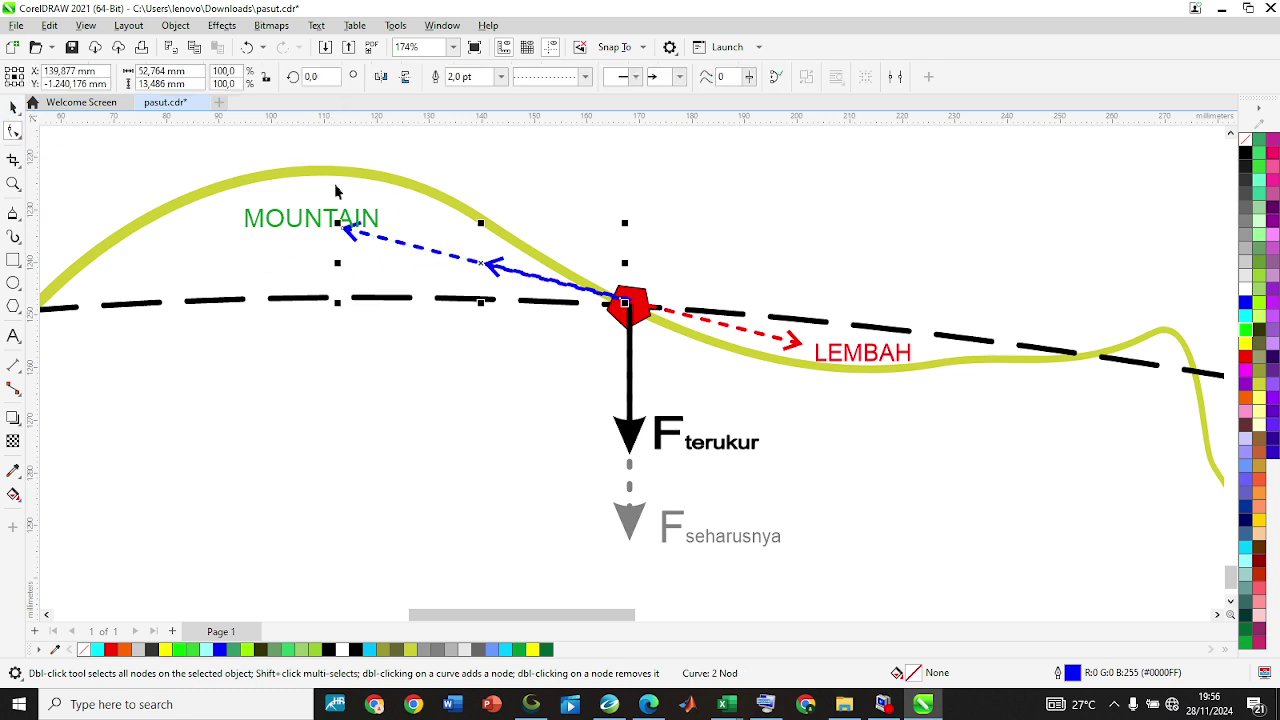
# Shorten the red dashed arrow with the Shape tool by pulling its tip slightly back from the LEMBAH label.
pyautogui.scroll(-1, 283, 283)
pyautogui.scroll(3, 626, 352)
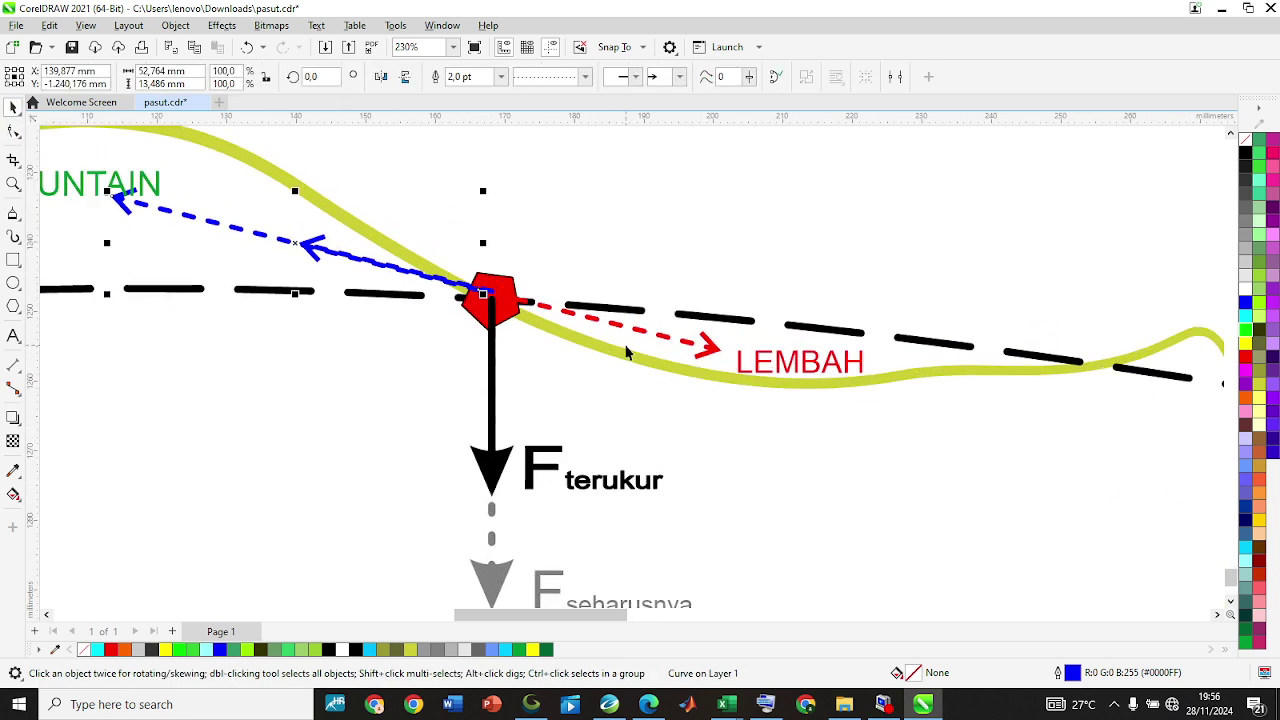
pyautogui.click(712, 346)
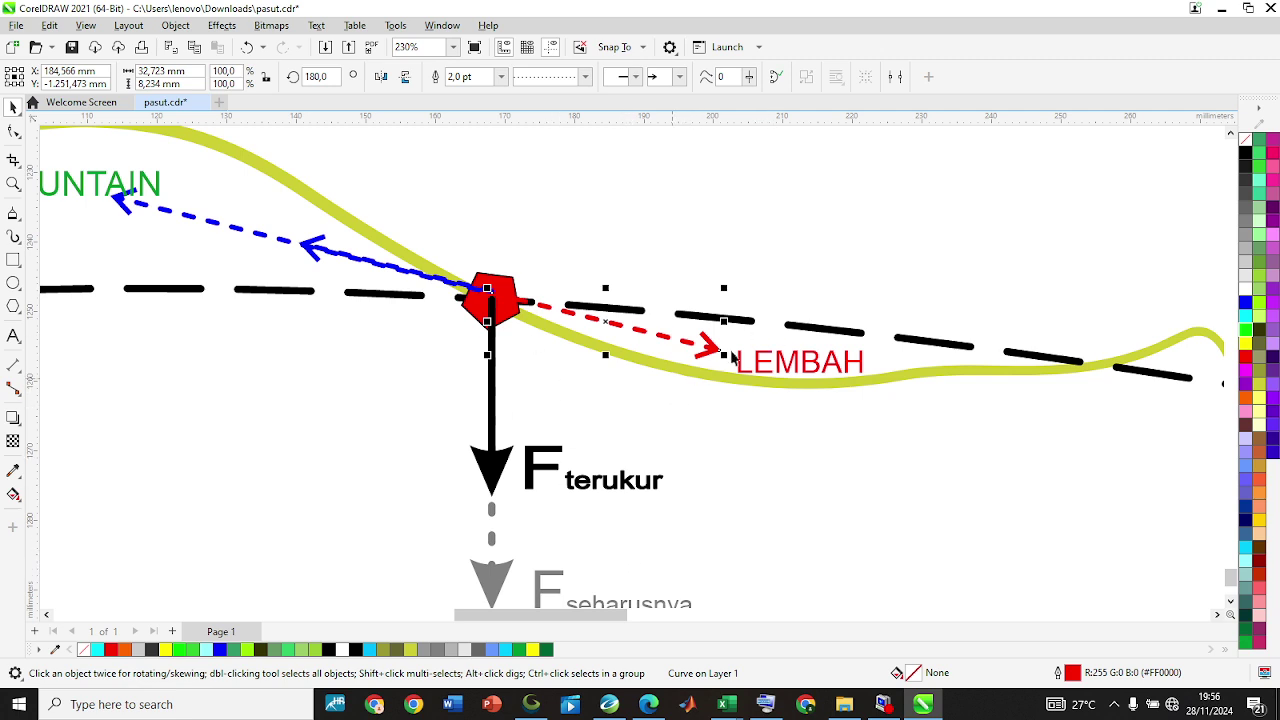
pyautogui.doubleClick(718, 350)
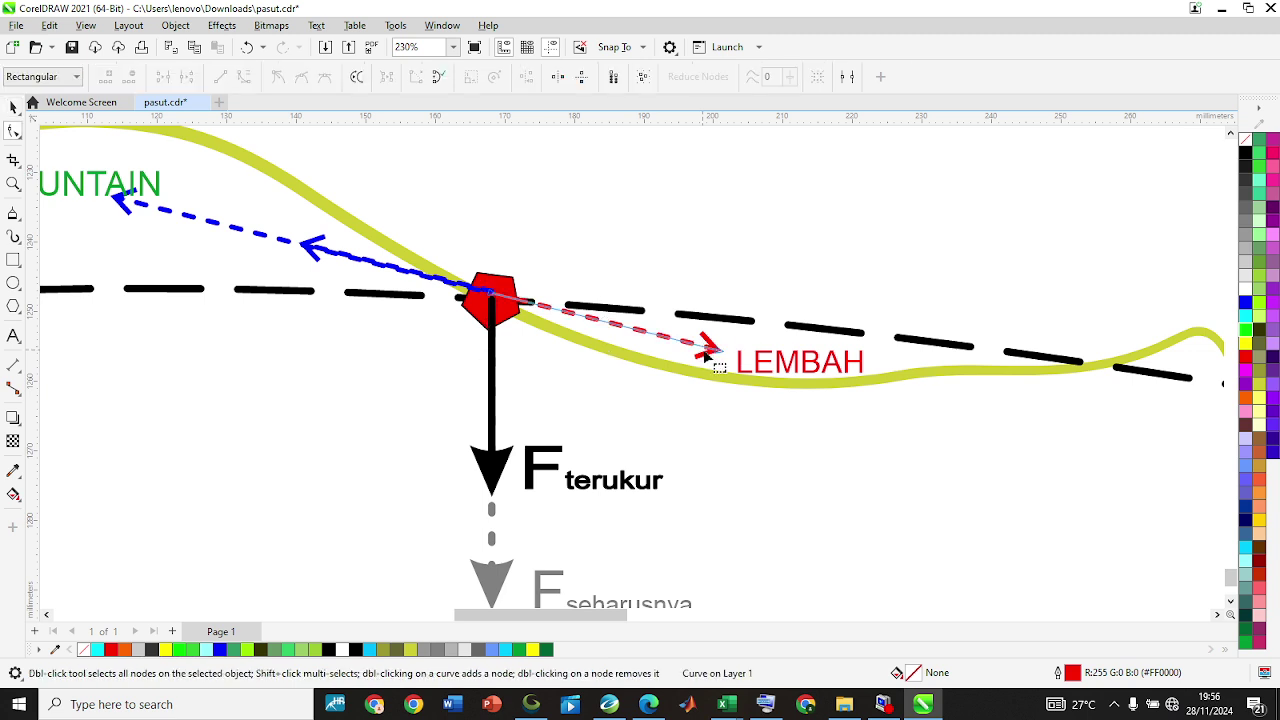
pyautogui.moveTo(720, 350)
pyautogui.mouseDown()
pyautogui.moveTo(706, 346)
pyautogui.moveTo(722, 358)
pyautogui.mouseUp()
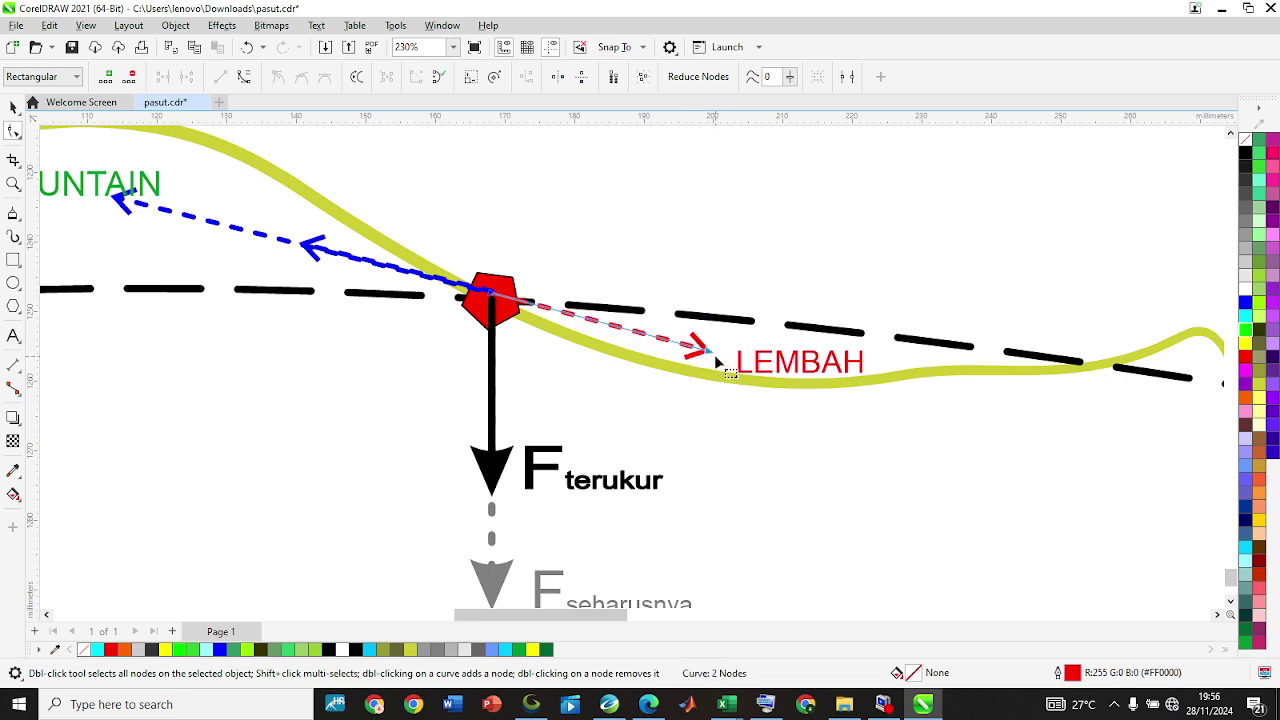
pyautogui.moveTo(712, 360)
pyautogui.mouseDown()
pyautogui.moveTo(586, 494)
pyautogui.moveTo(525, 515)
pyautogui.moveTo(507, 539)
pyautogui.moveTo(634, 397)
pyautogui.moveTo(740, 357)
pyautogui.moveTo(320, 240)
pyautogui.moveTo(470, 260)
pyautogui.moveTo(700, 345)
pyautogui.mouseUp()
pyautogui.scroll(-3, 594, 337)
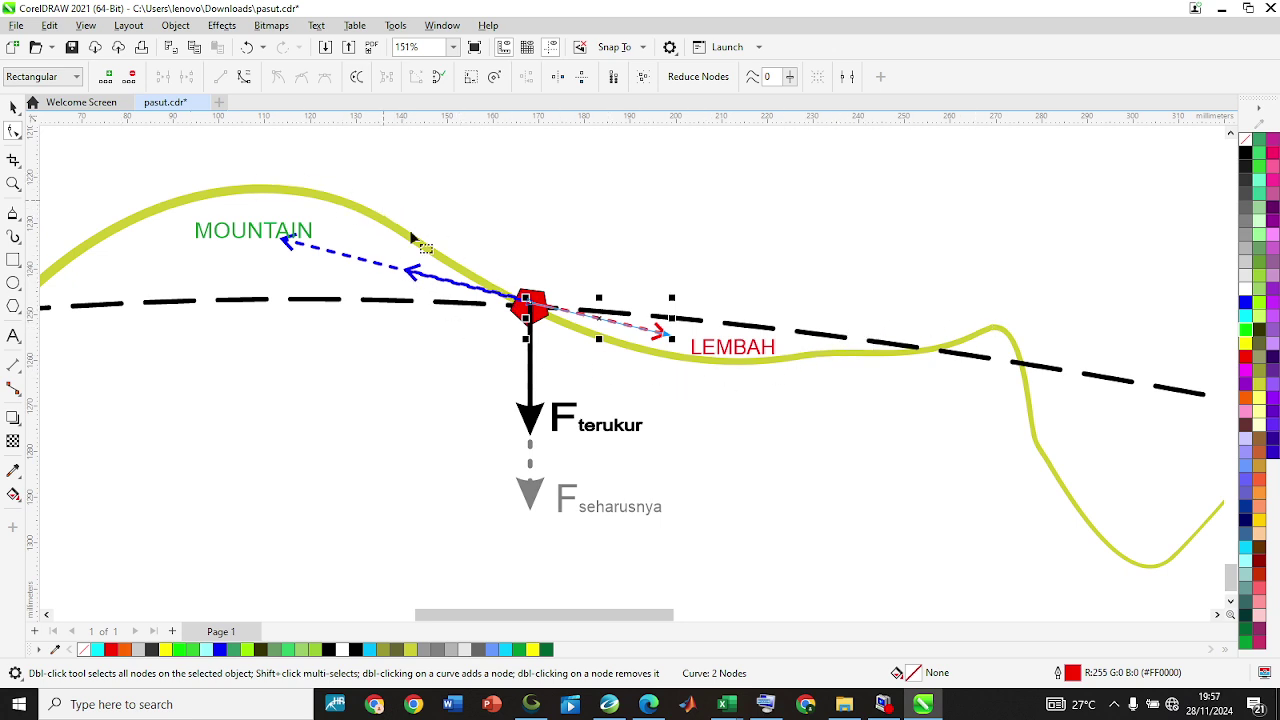
pyautogui.scroll(1, 538, 418)
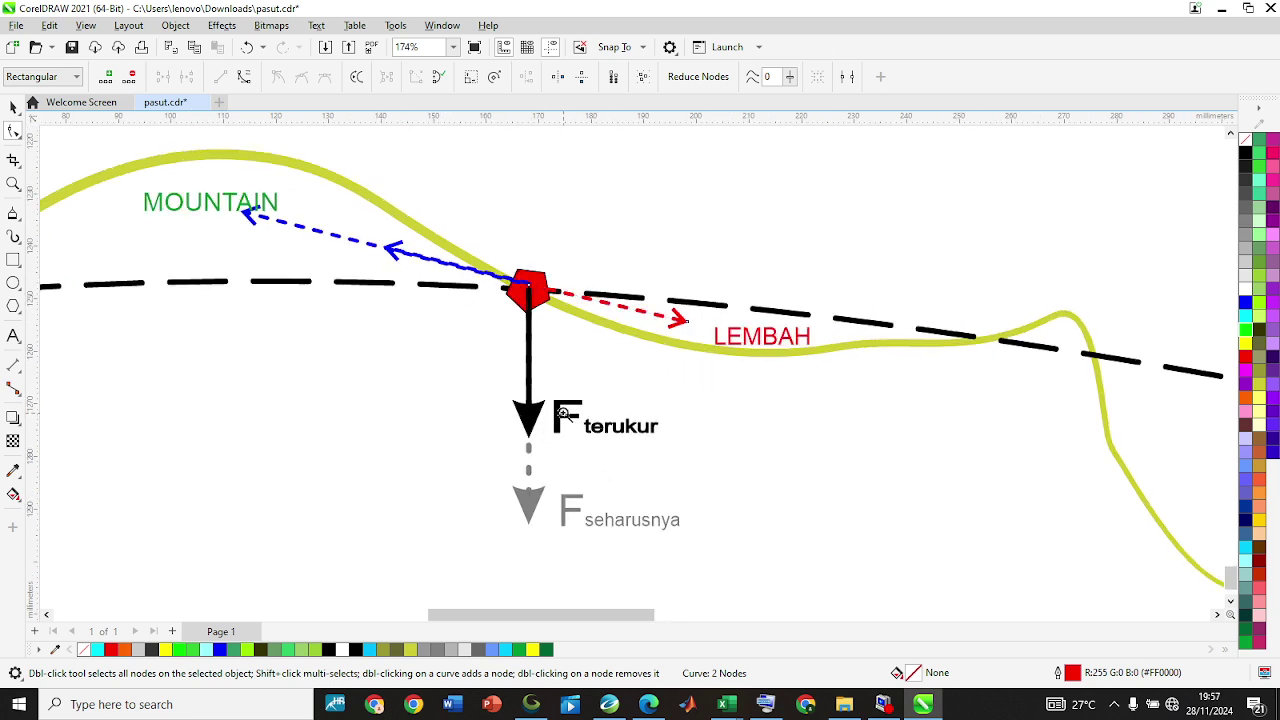
pyautogui.press('z')
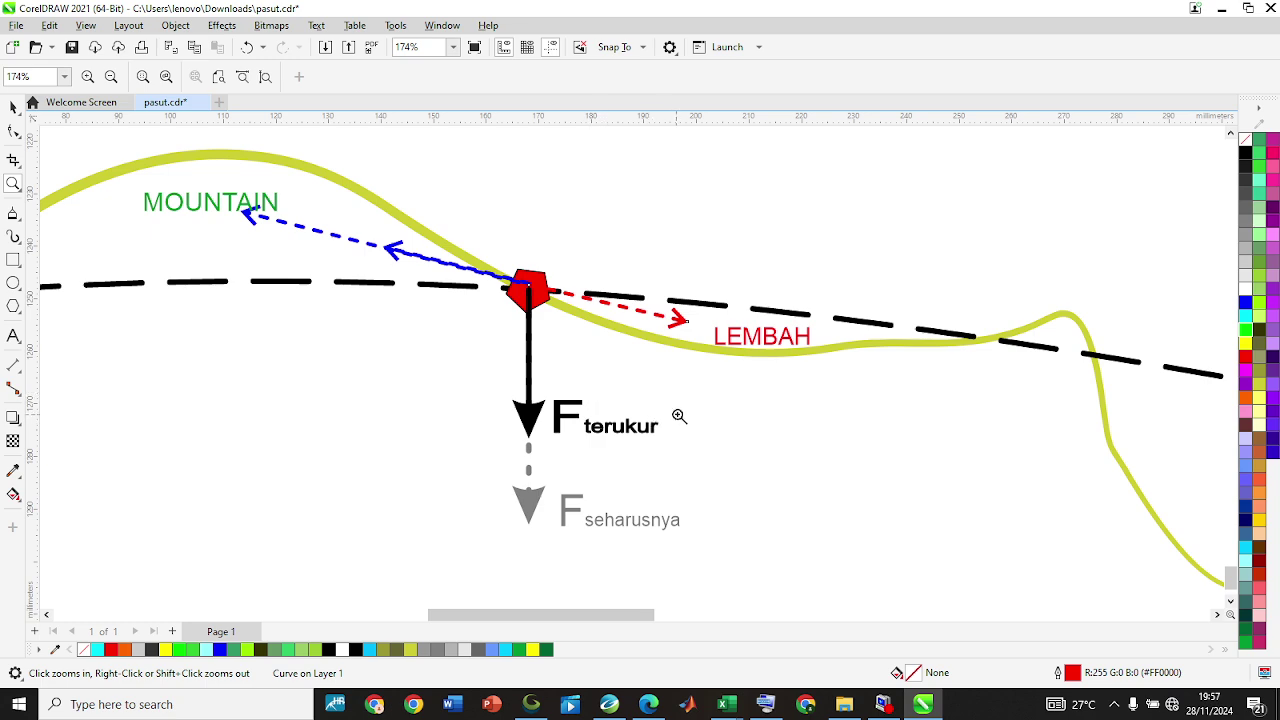
# Switch to Data G-obs.xlsx in Excel and review the Koreksi Medan column beside the ABL values.
pyautogui.hotkey('alt', 'Tab')
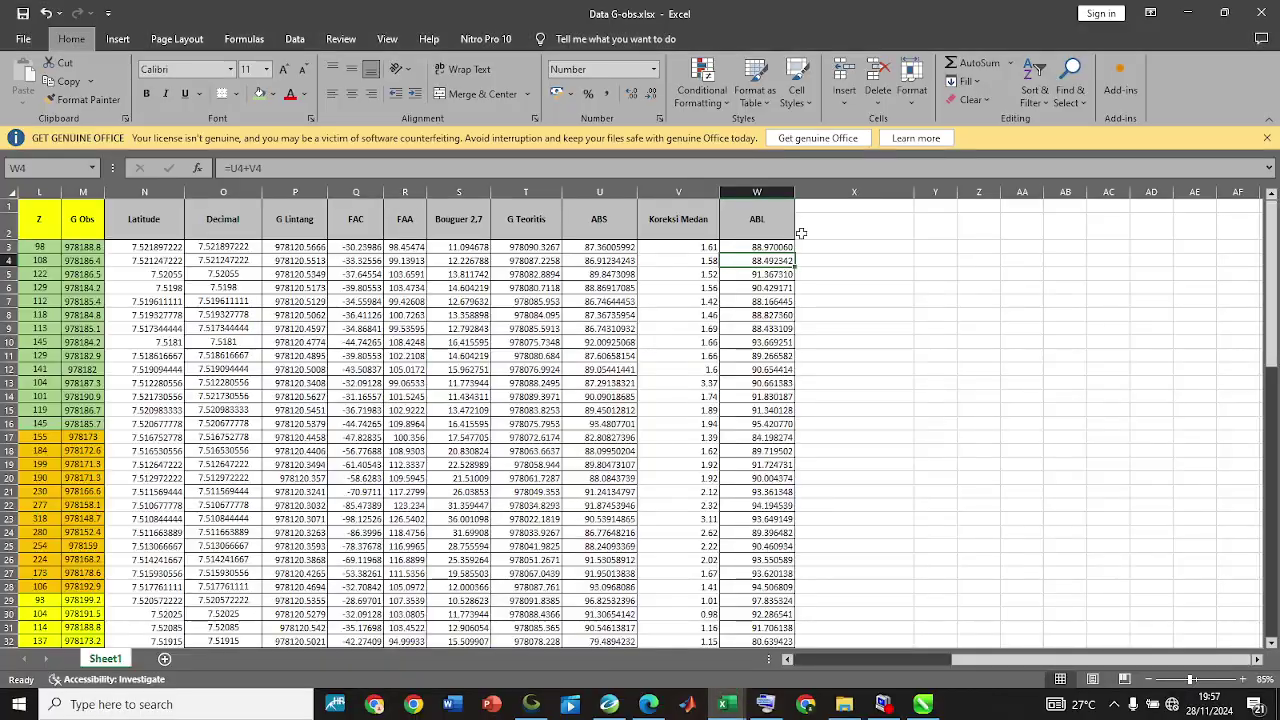
pyautogui.click(689, 247)
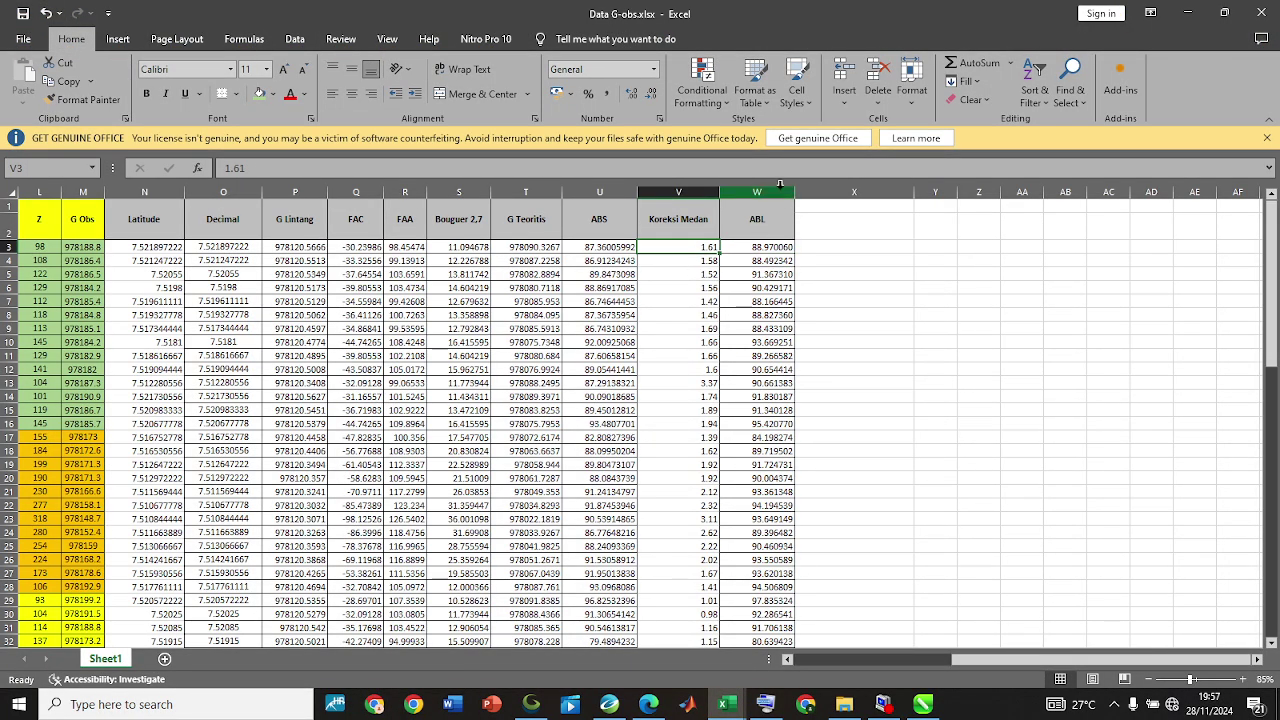
pyautogui.scroll(-11, 766, 385)
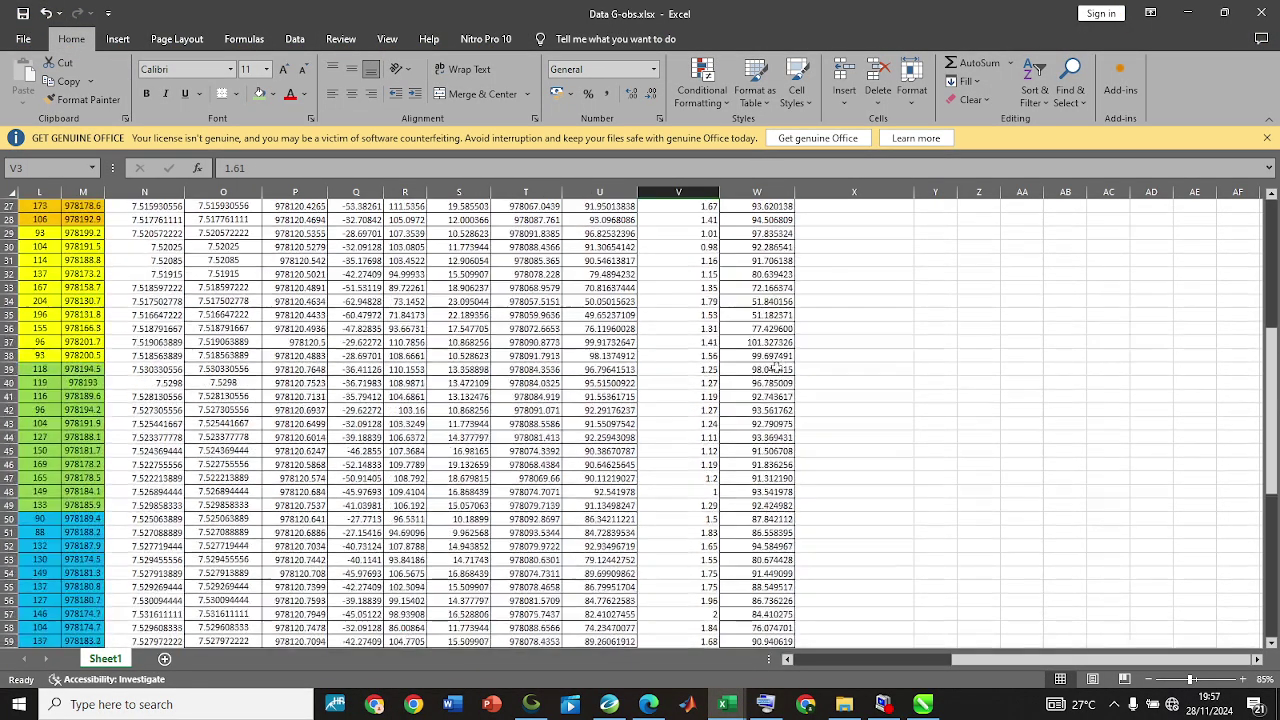
pyautogui.scroll(-3, 800, 430)
pyautogui.scroll(8, 749, 366)
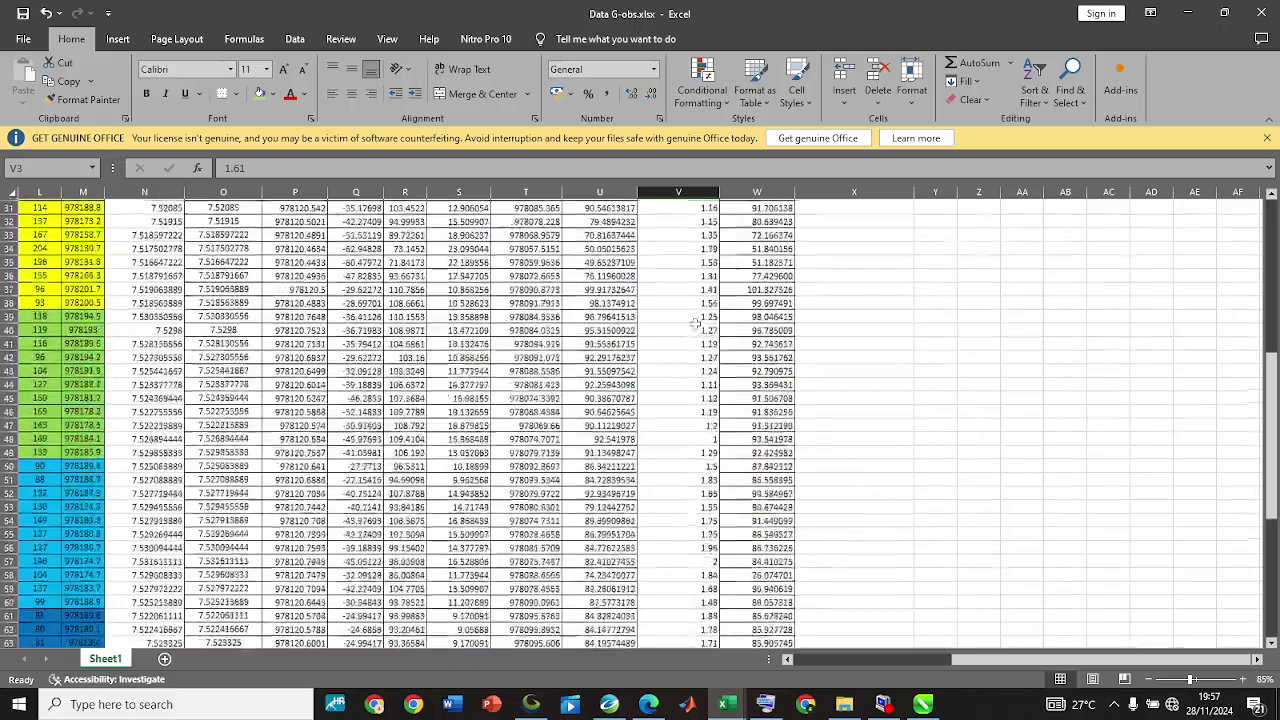
pyautogui.scroll(5, 706, 314)
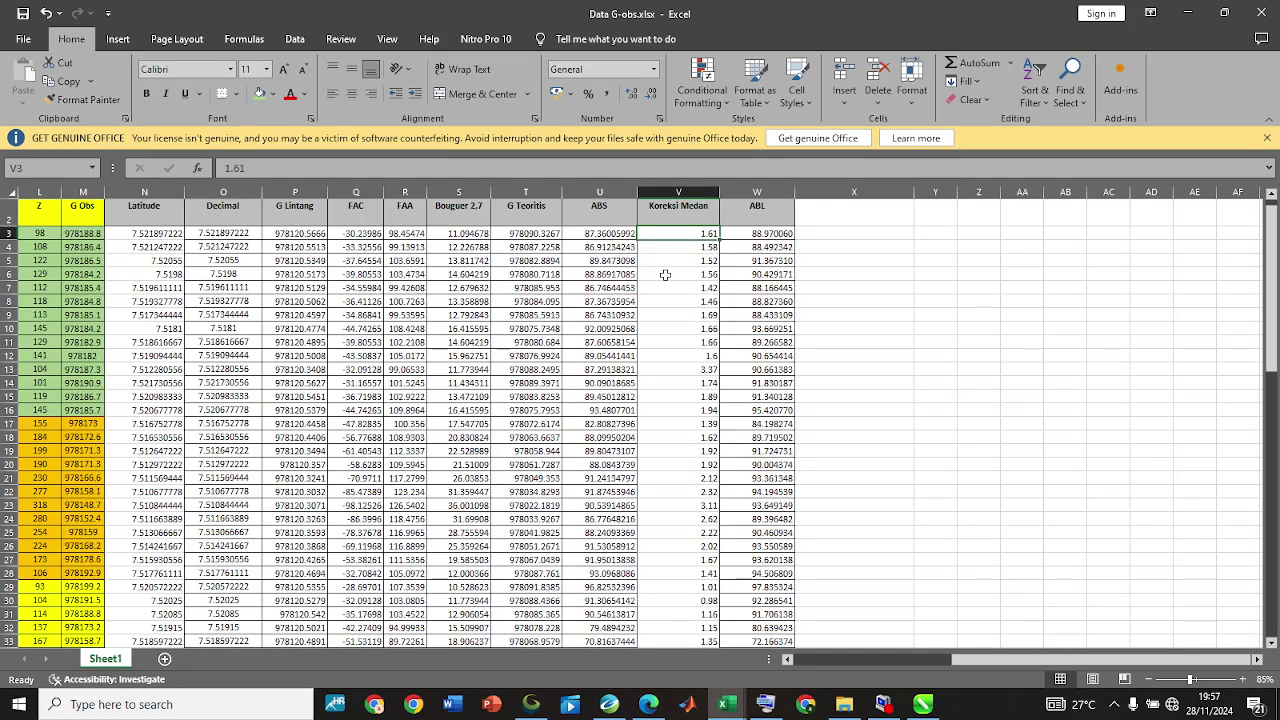
# Inspect the ABL column's values and the formulas in cells W3, W4 and W10.
pyautogui.click(729, 233)
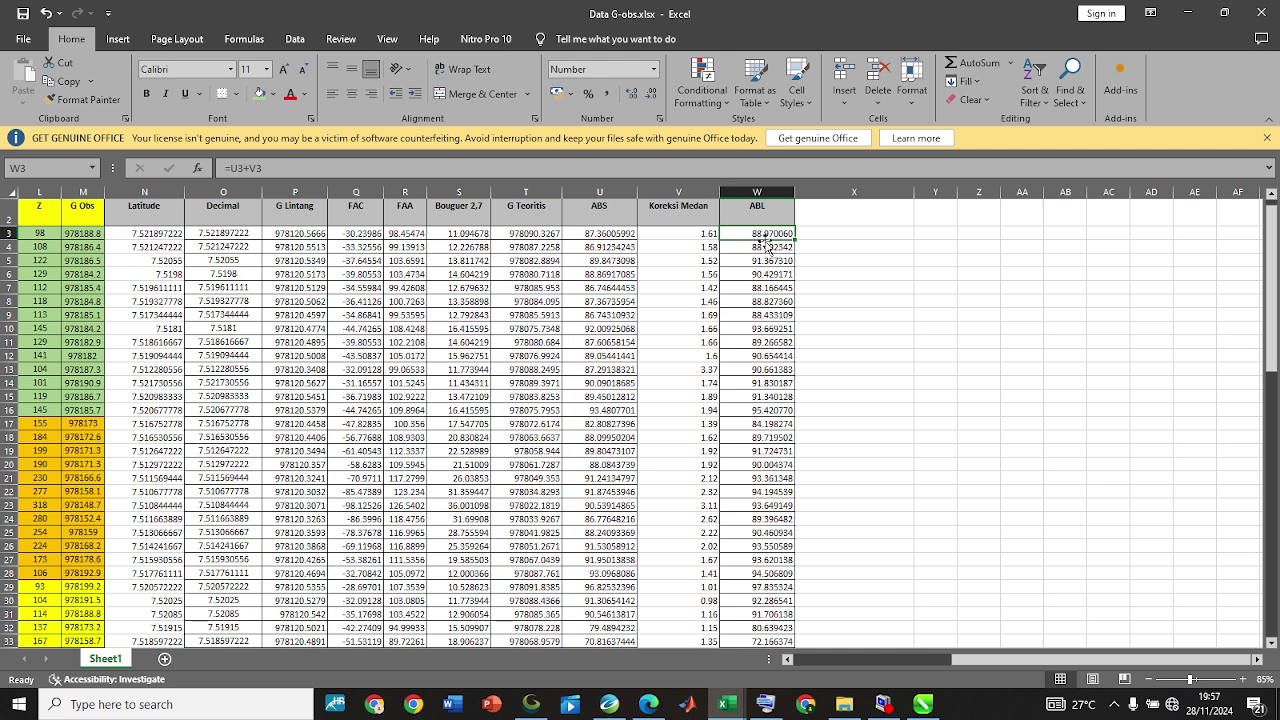
pyautogui.moveTo(755, 233); pyautogui.dragTo(779, 470)
pyautogui.moveTo(1276, 282)
pyautogui.mouseDown()
pyautogui.moveTo(1274, 551)
pyautogui.moveTo(1274, 285)
pyautogui.mouseUp()
pyautogui.click(903, 352)
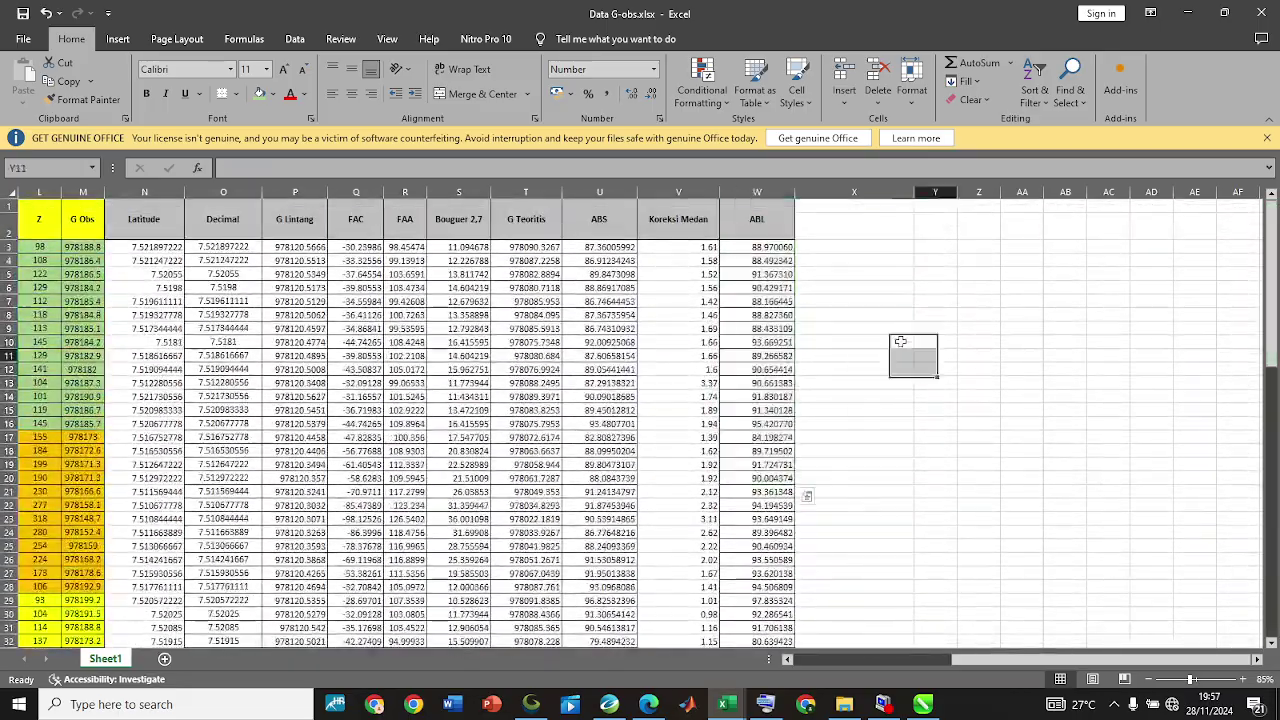
pyautogui.click(757, 246)
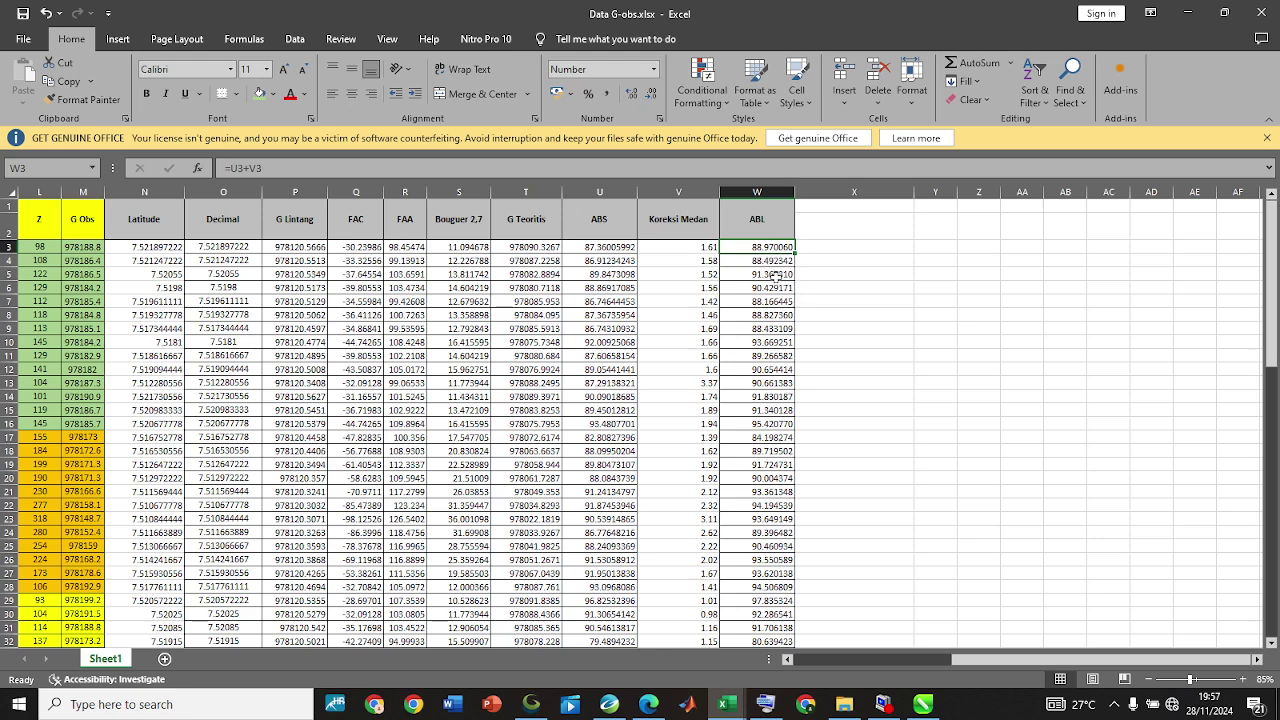
pyautogui.click(759, 261)
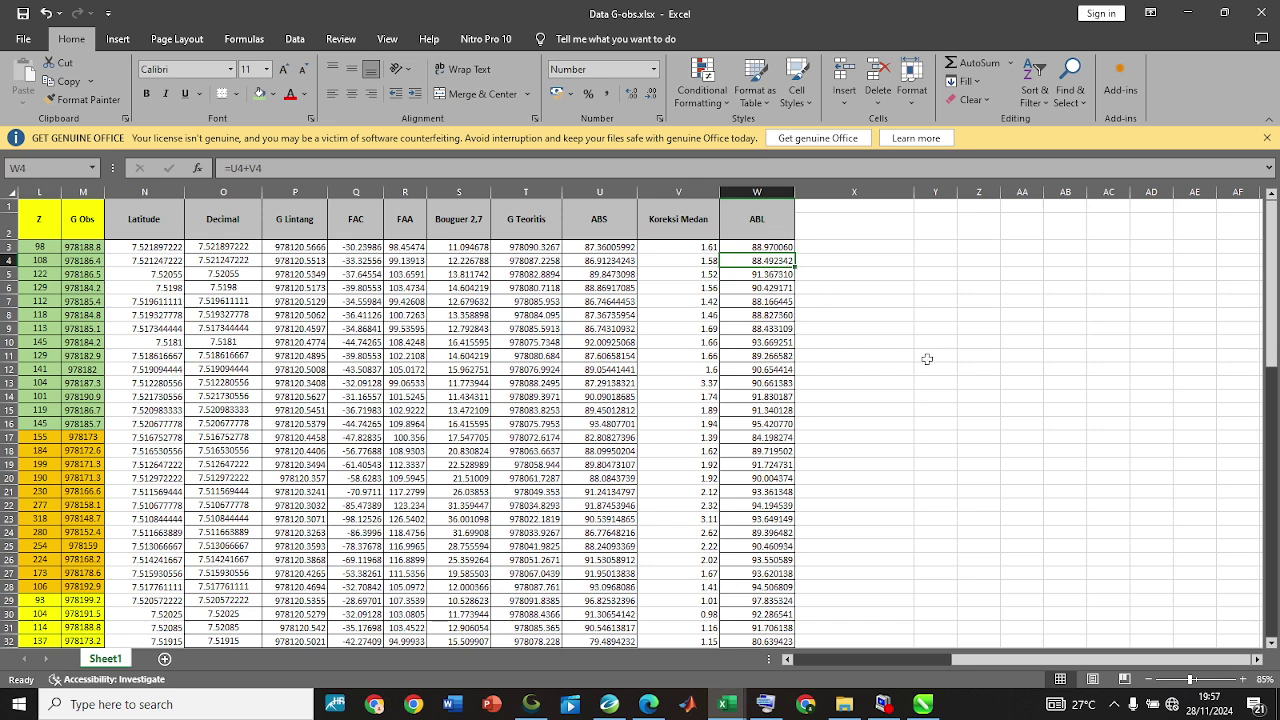
pyautogui.click(760, 341)
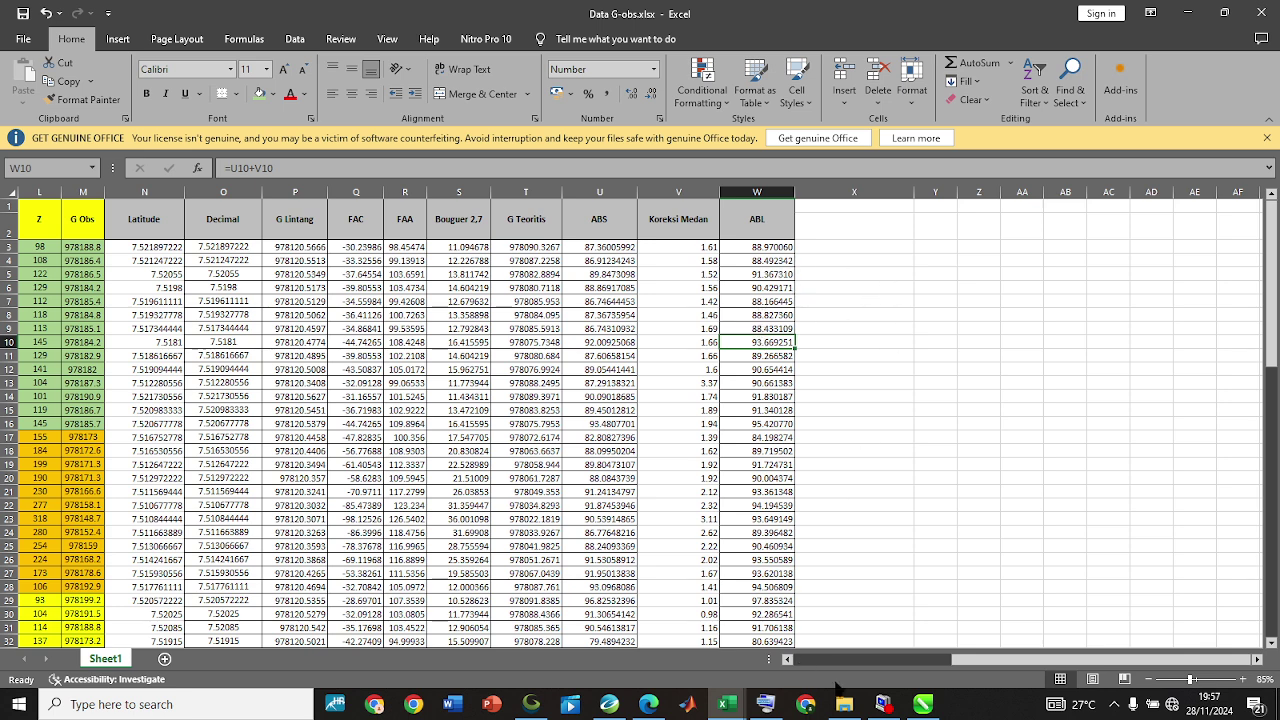
# Switch to Oasis montaj and grid the Terrain channel by minimum curvature, with Terrain_Map as the output grid.
pyautogui.click(609, 704)
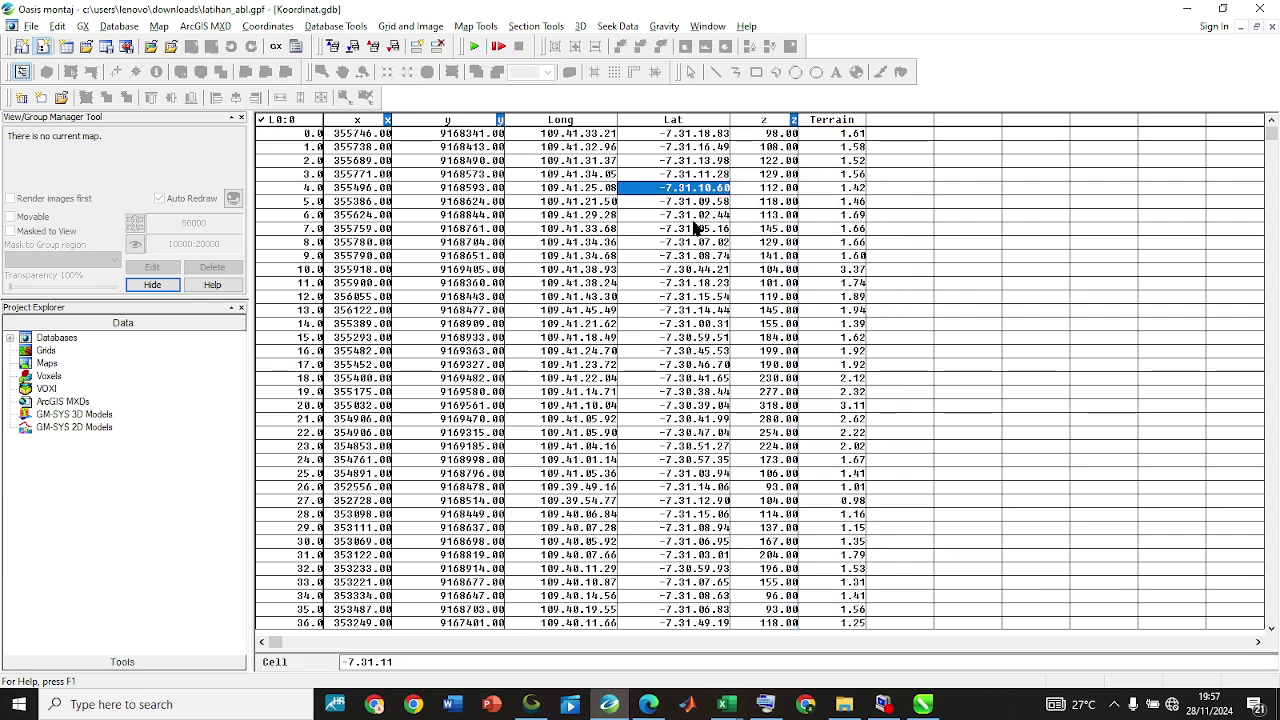
pyautogui.click(475, 28)
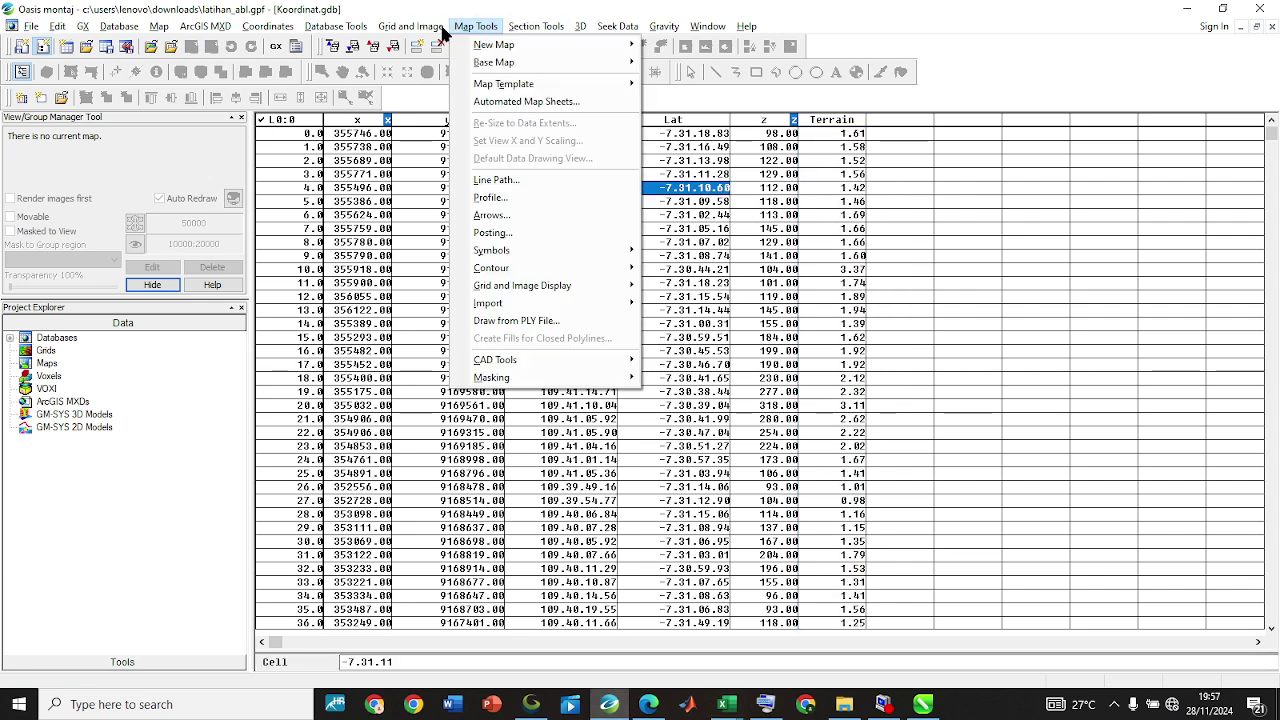
pyautogui.moveTo(400, 27)
pyautogui.moveTo(423, 45)
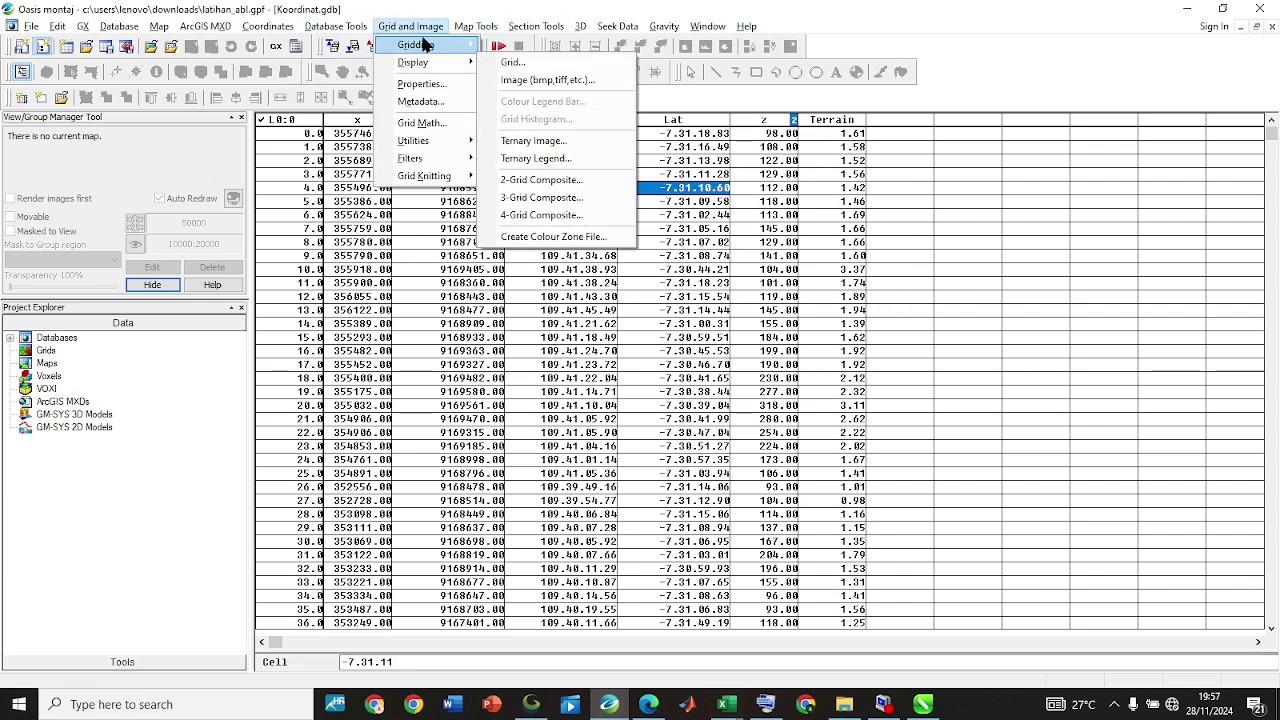
pyautogui.click(520, 47)
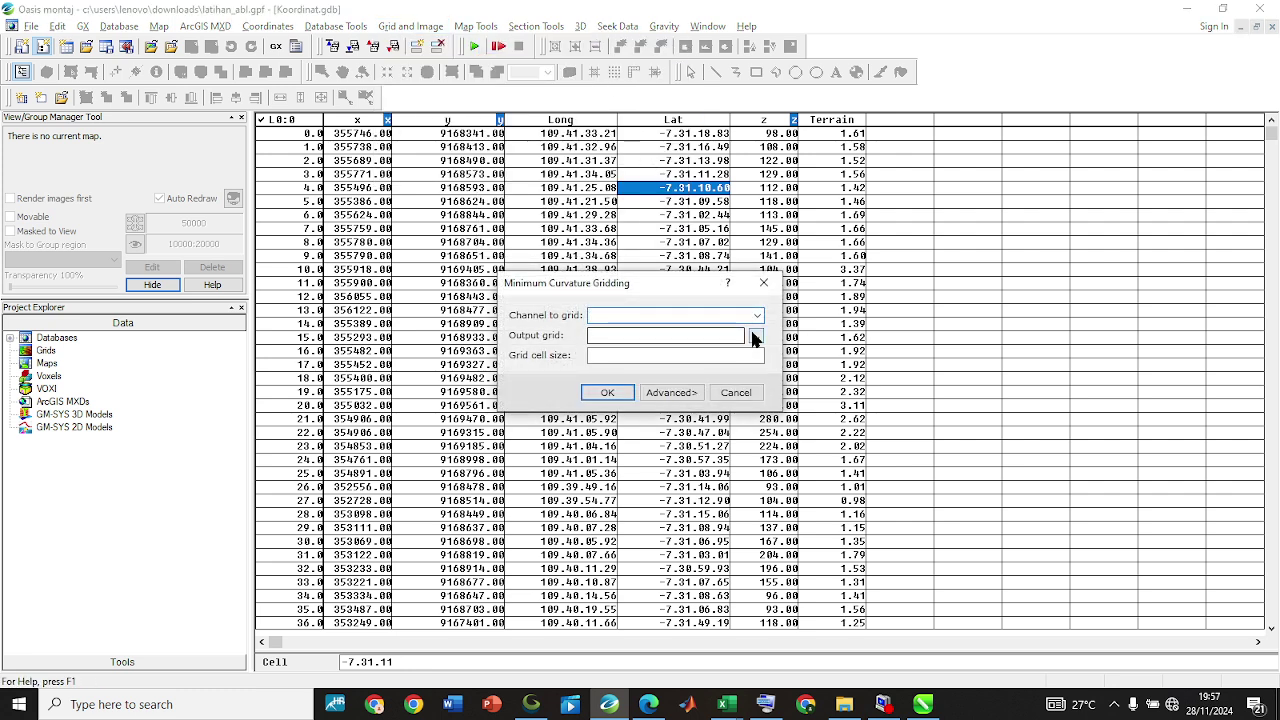
pyautogui.click(757, 315)
pyautogui.click(700, 356)
pyautogui.click(654, 337)
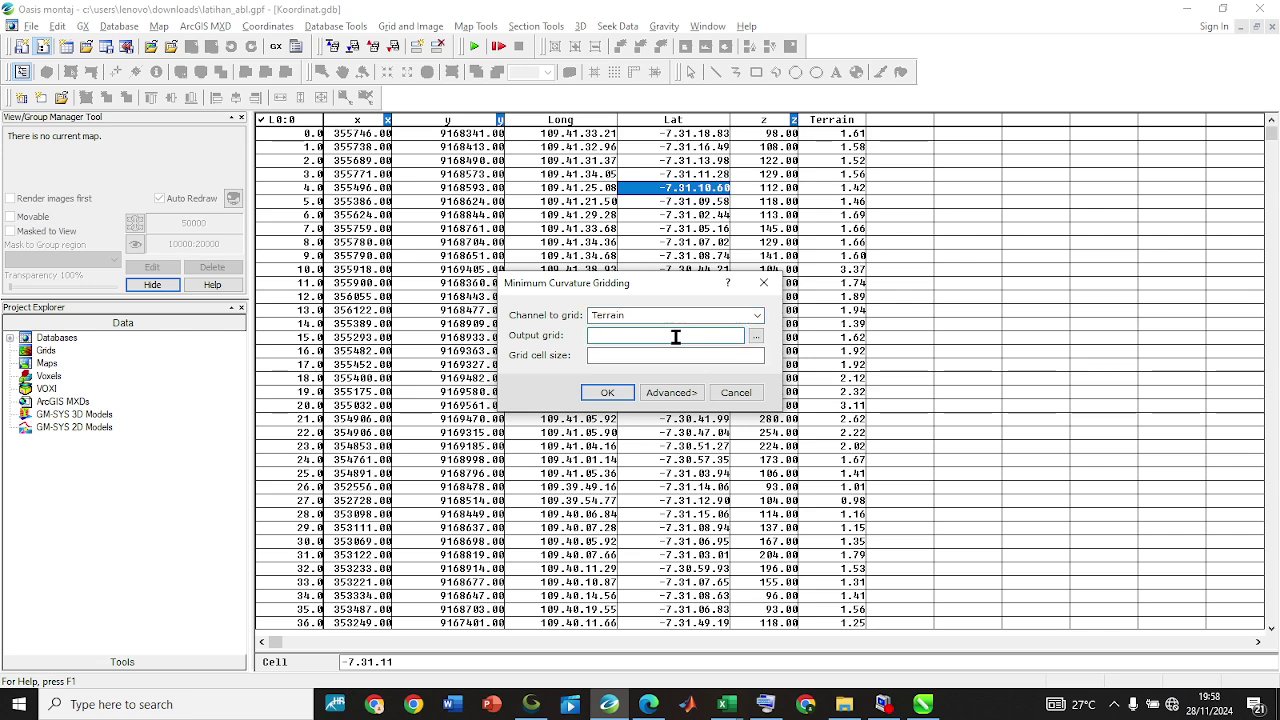
pyautogui.write('Terrain_Map')
pyautogui.click(630, 356)
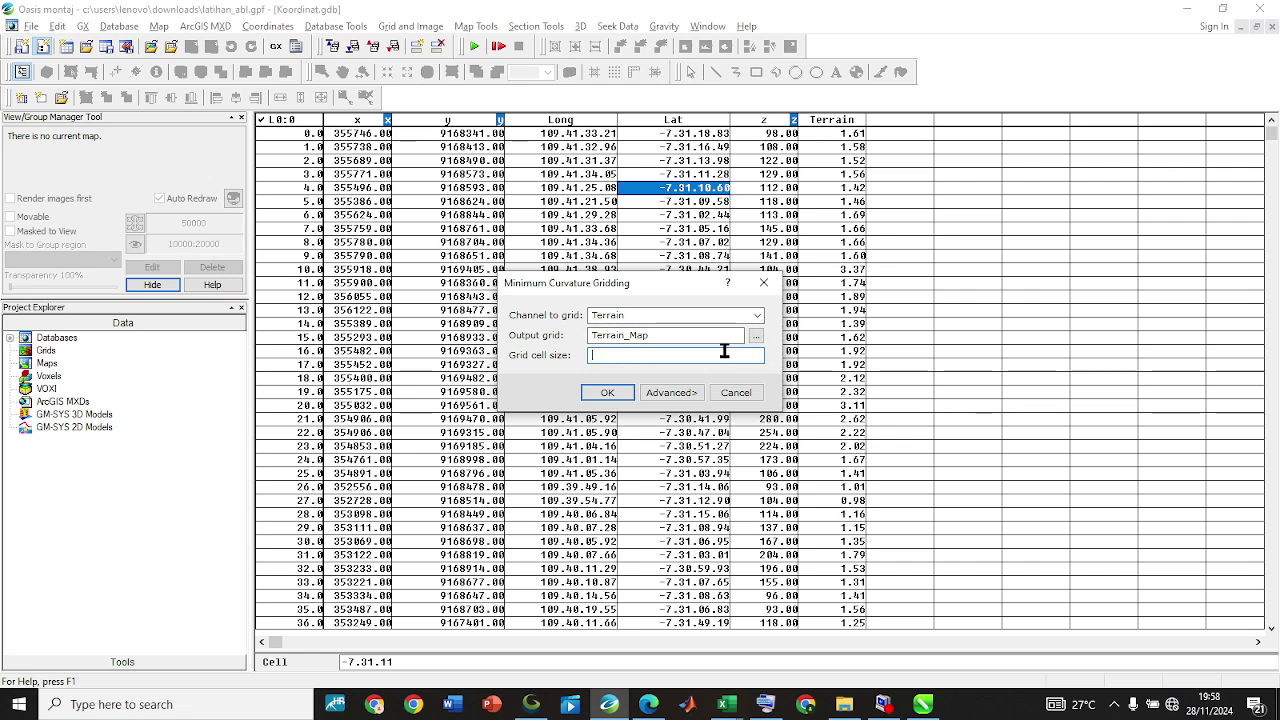
pyautogui.click(612, 398)
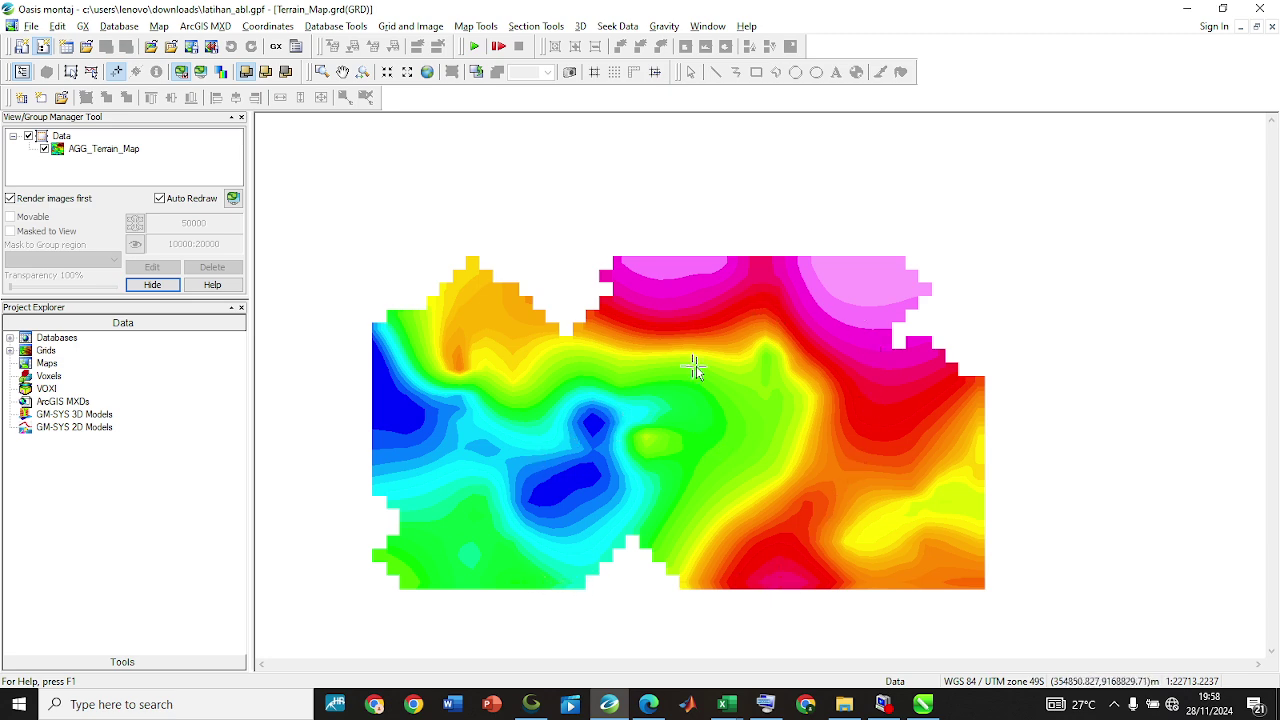
# Compare the Terrain_Map grid with the SRTM relief around the Koordinat_latihan.txt points in Global Mapper.
pyautogui.hotkey('alt', 'Tab')
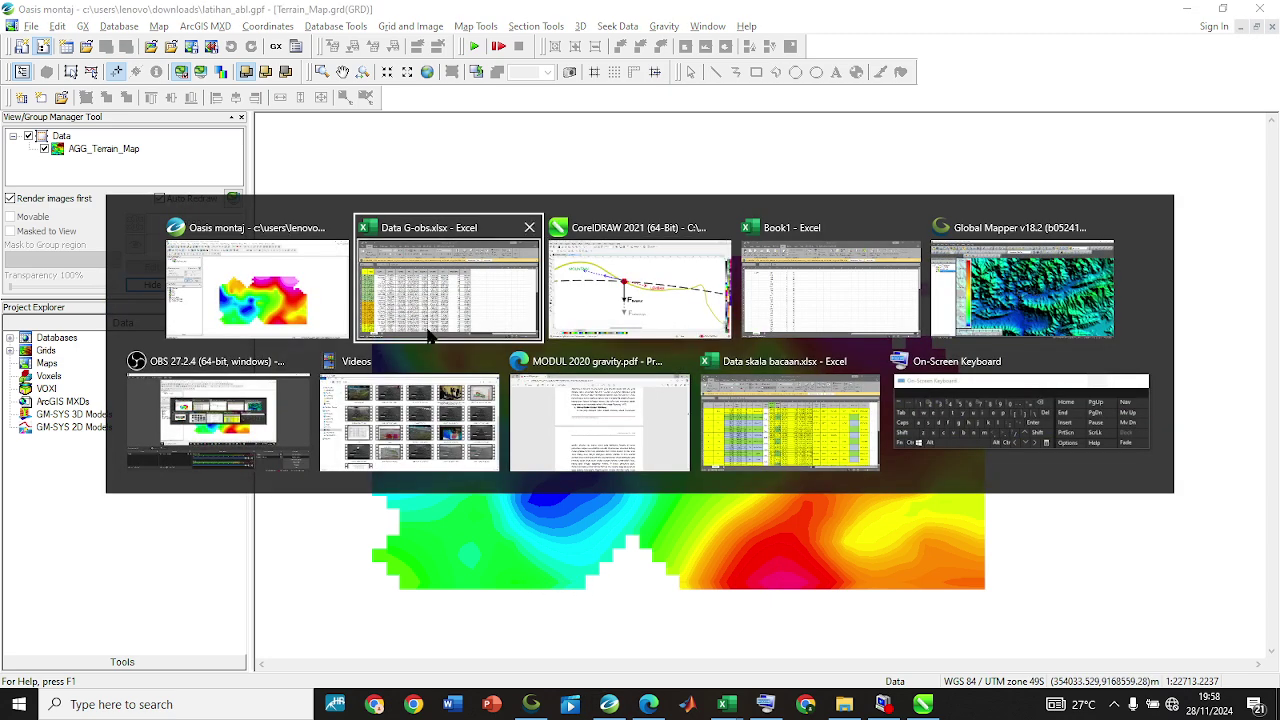
pyautogui.click(1022, 288)
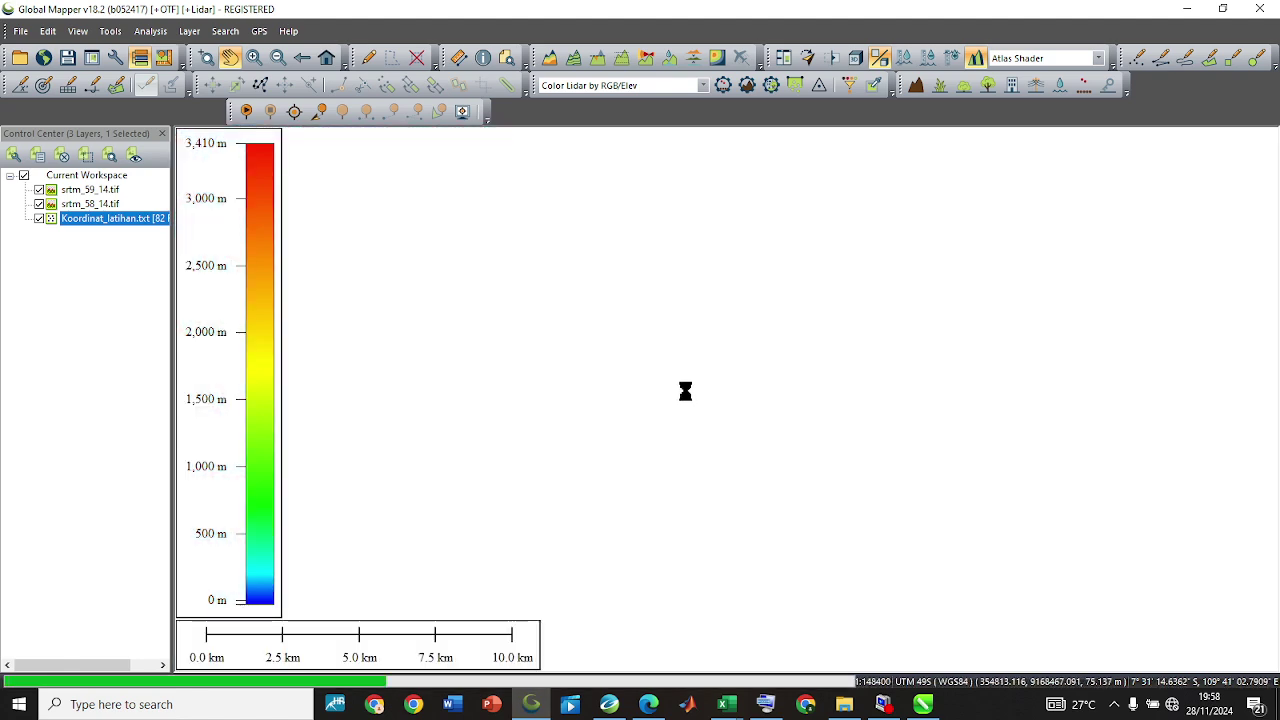
pyautogui.scroll(3, 676, 405)
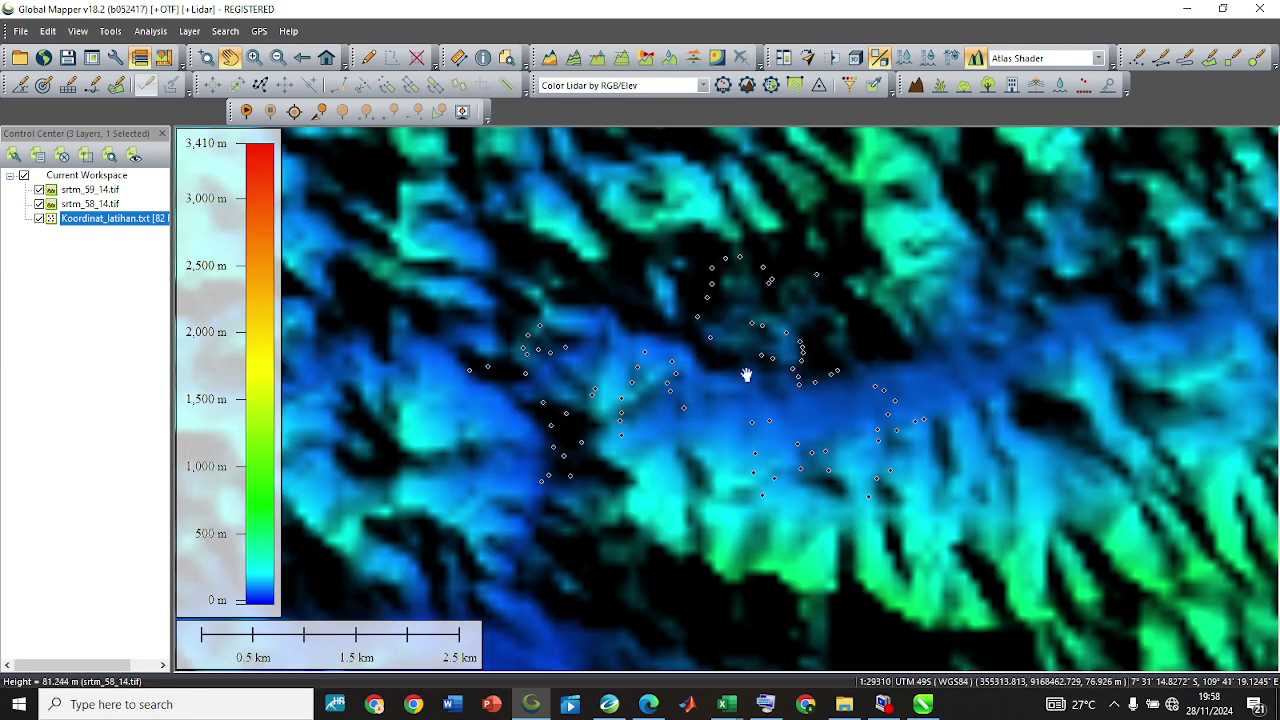
pyautogui.hotkey('alt', 'Tab')
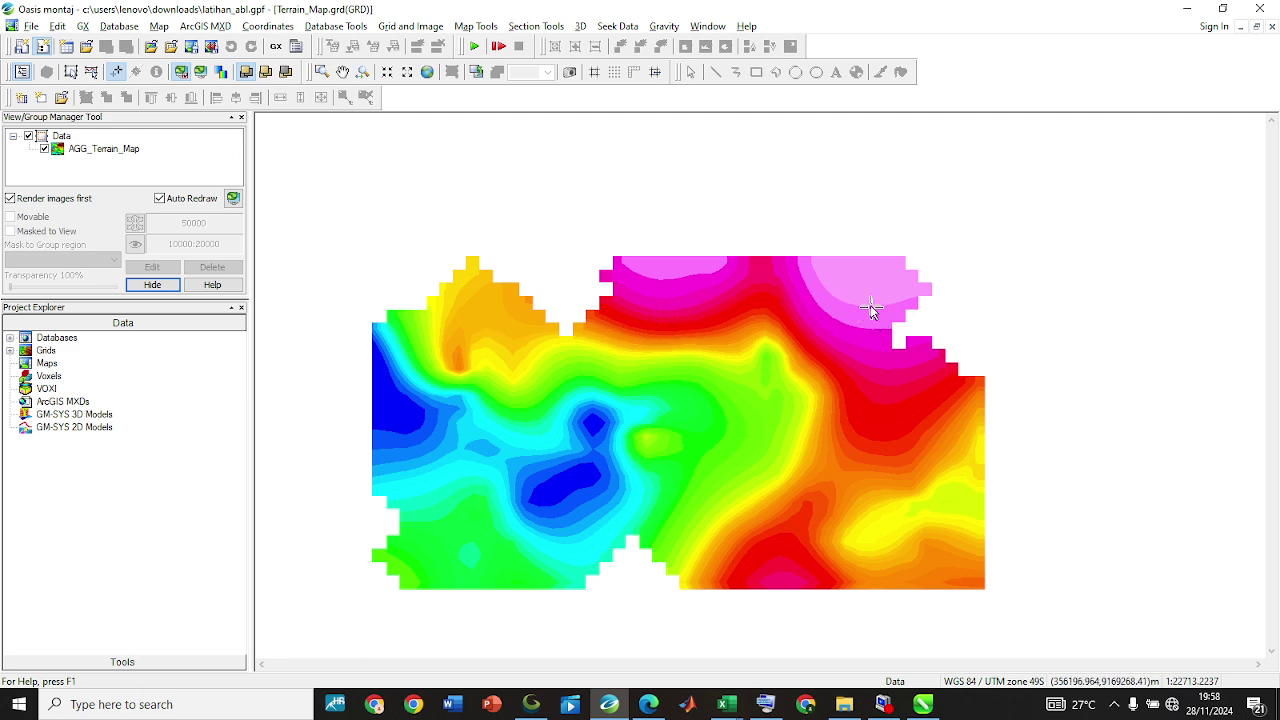
pyautogui.hotkey('alt', 'Tab')
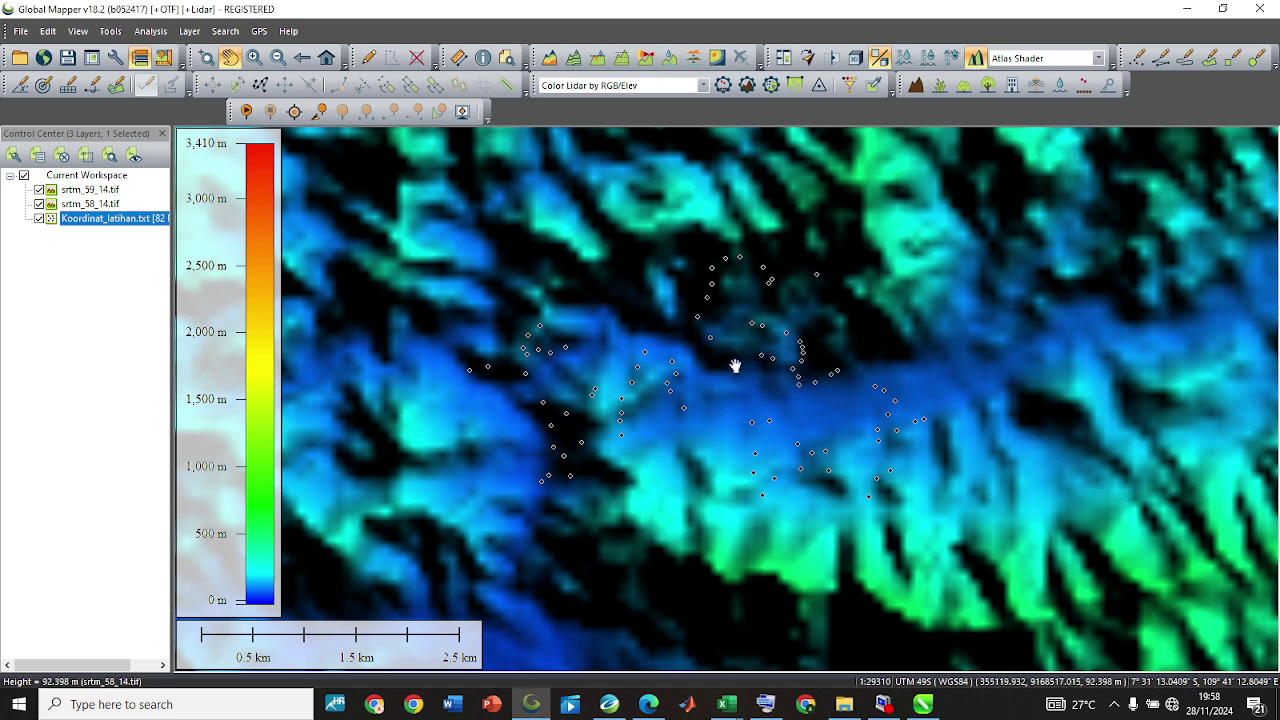
pyautogui.moveTo(787, 299)
pyautogui.mouseDown()
pyautogui.moveTo(740, 351)
pyautogui.moveTo(786, 311)
pyautogui.mouseUp()
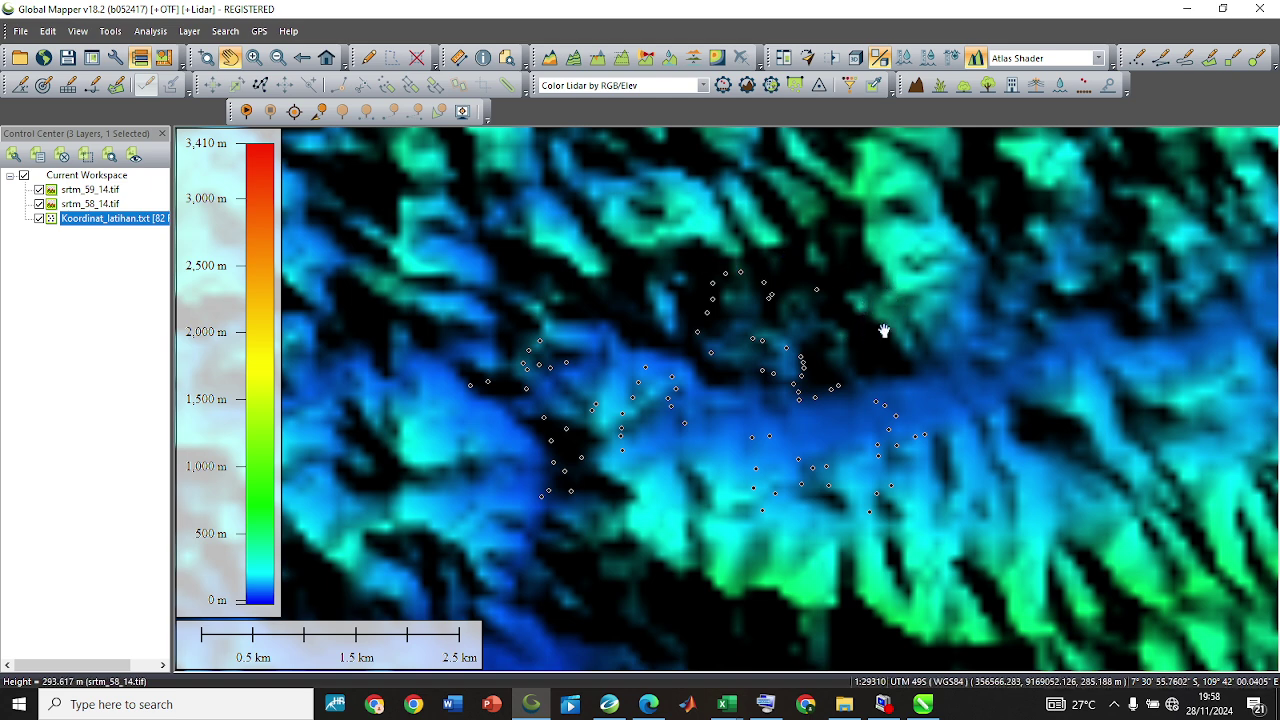
pyautogui.hotkey('alt', 'Tab')
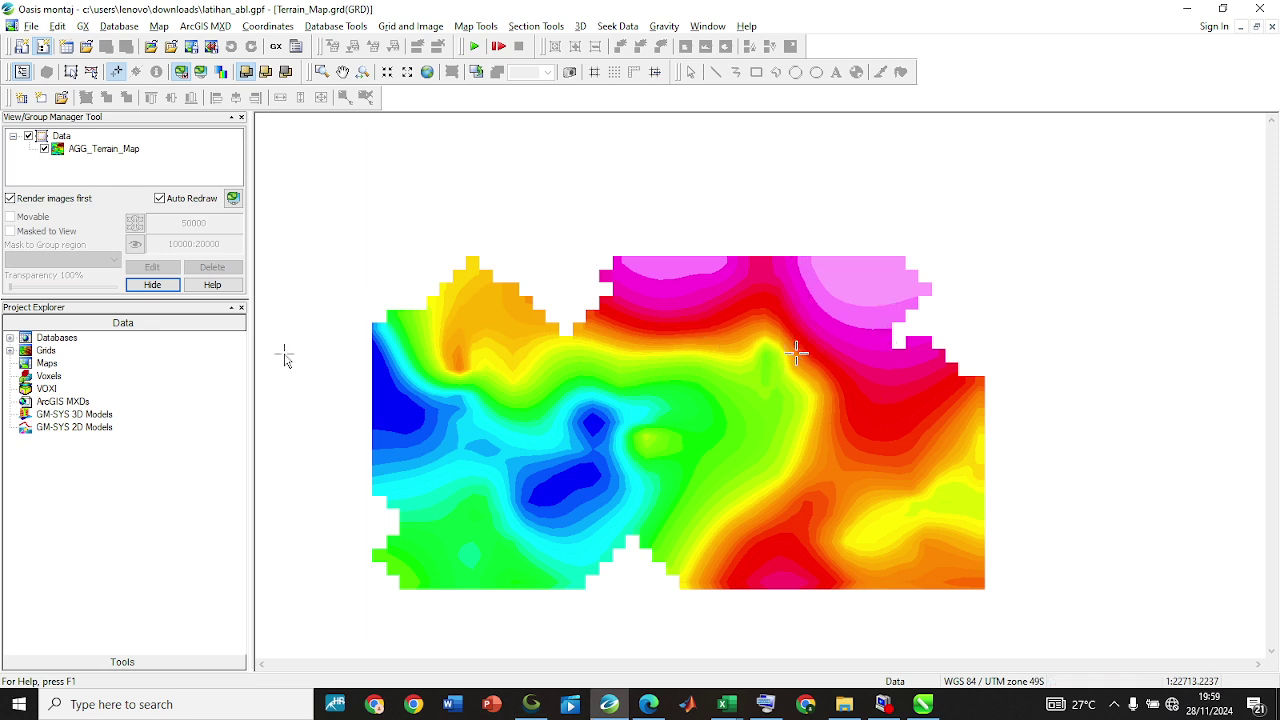
# Bring up the Koordinat.gdb database from the project's databases in Oasis montaj.
pyautogui.click(56, 338)
pyautogui.click(10, 338)
pyautogui.doubleClick(70, 351)
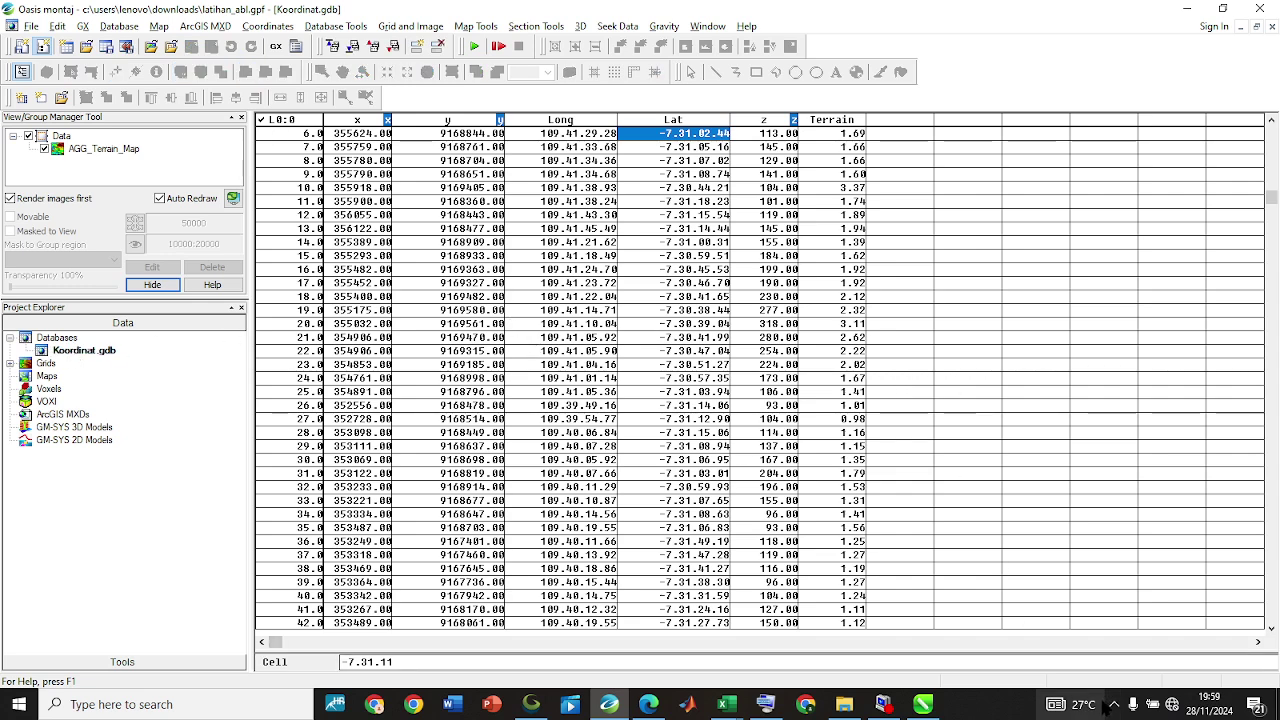
pyautogui.click(922, 704)
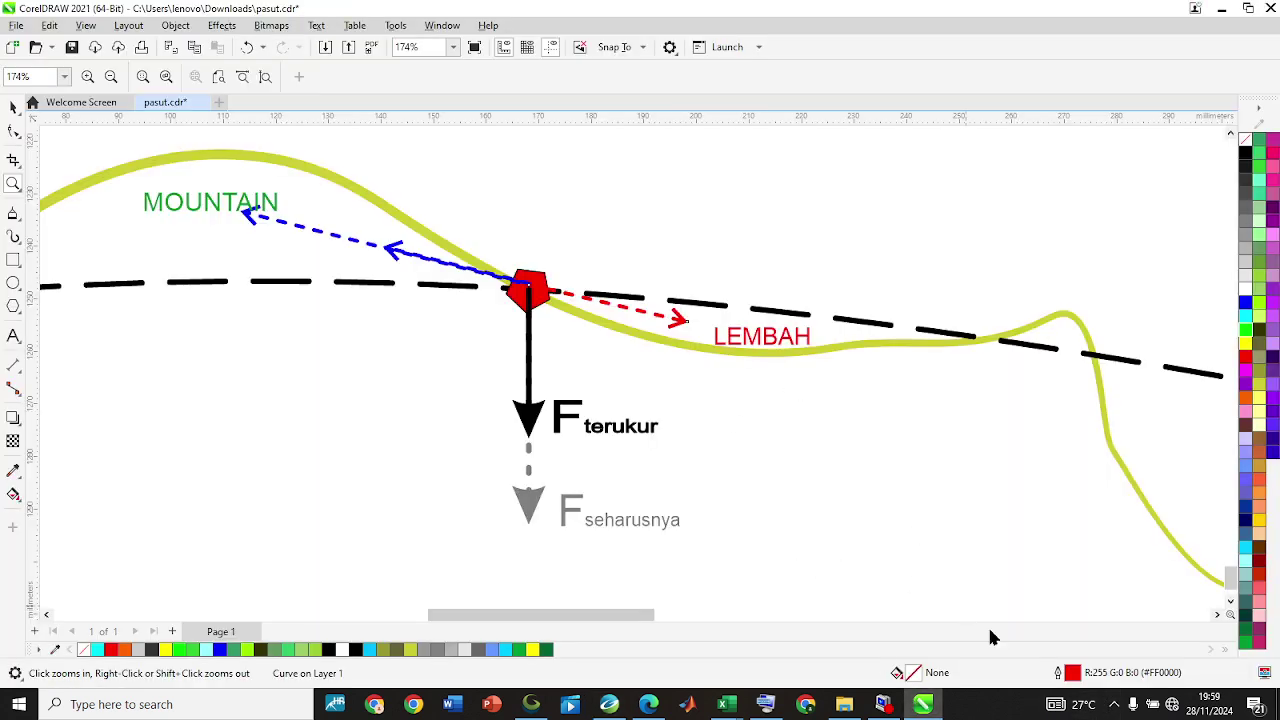
pyautogui.click(884, 704)
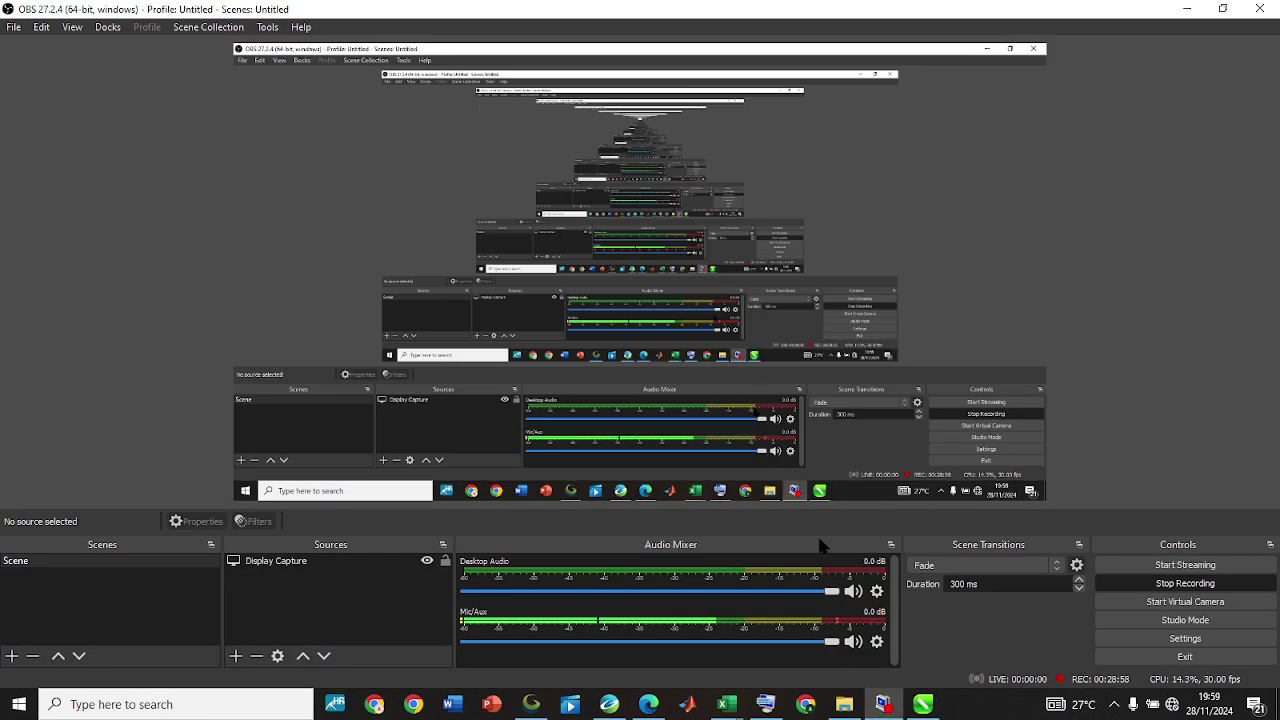